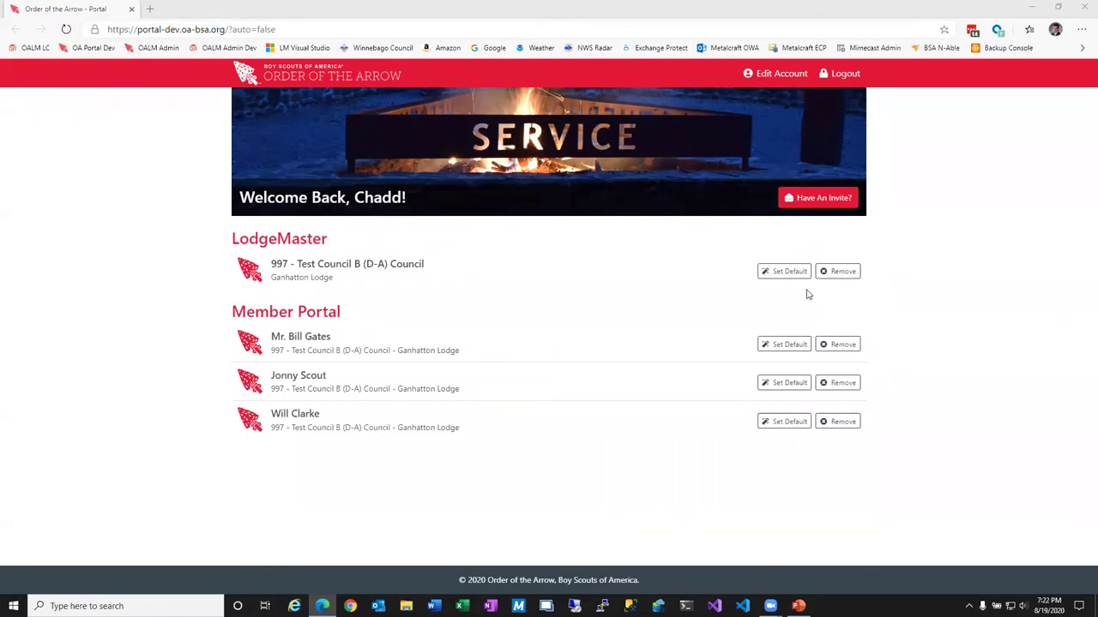
Open LodgeMaster for Ganhatton Lodge and view the Users page with its 7 user records.
{"action": "left_click", "coordinate": [338, 266]}
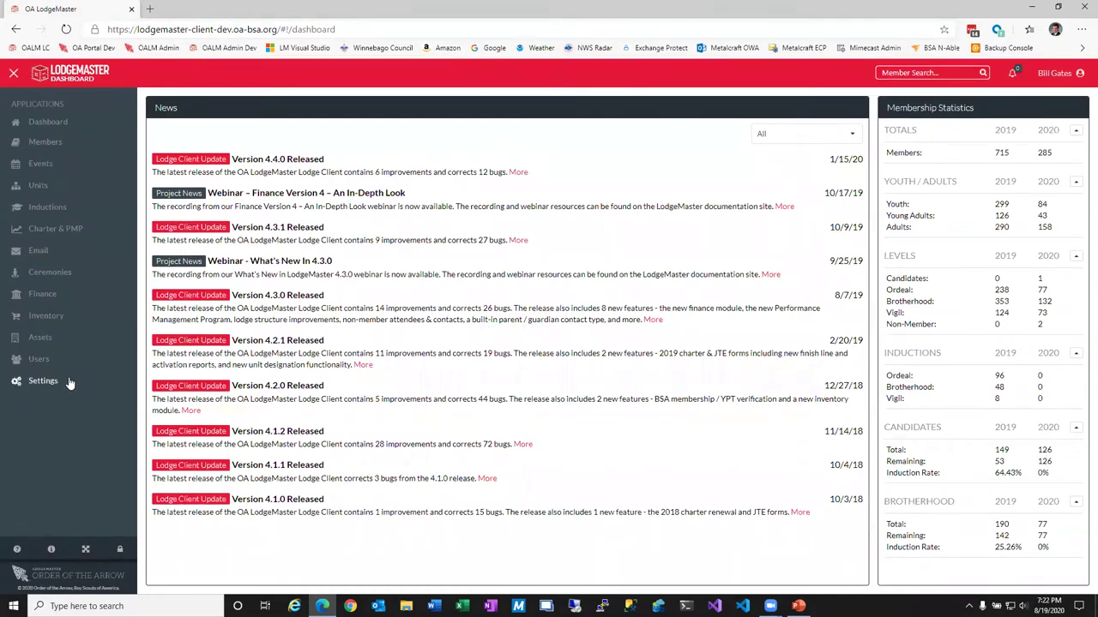
{"action": "left_click", "coordinate": [48, 362]}
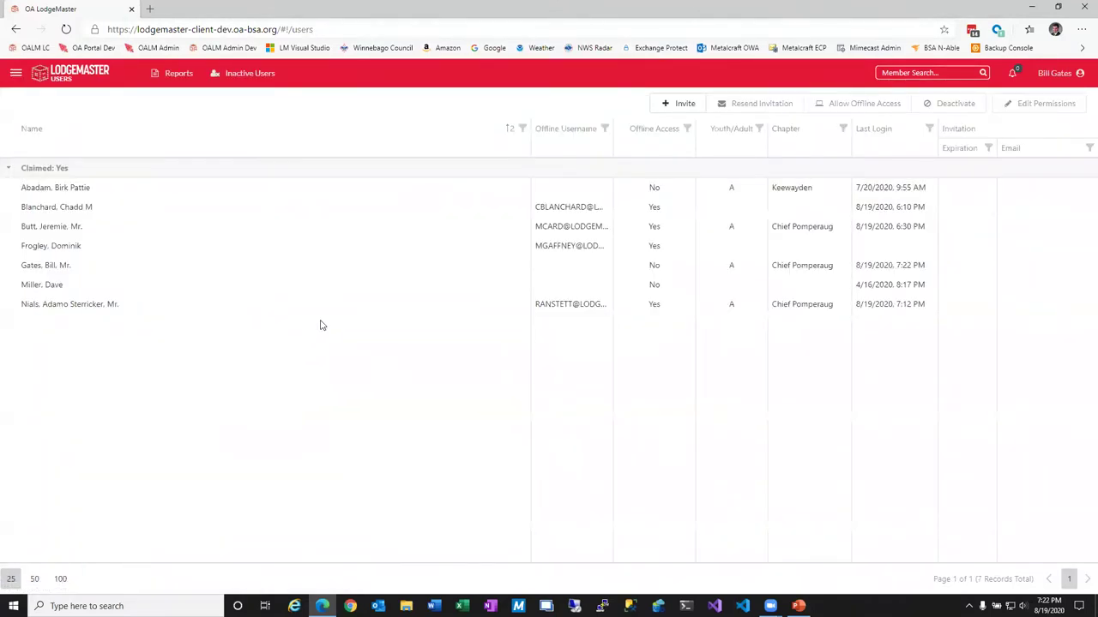
Open the first listed user's Lodge-area permissions and bring up the LodgeMaster application list.
{"action": "left_click", "coordinate": [147, 190]}
{"action": "left_click", "coordinate": [1045, 104]}
{"action": "left_click", "coordinate": [53, 161]}
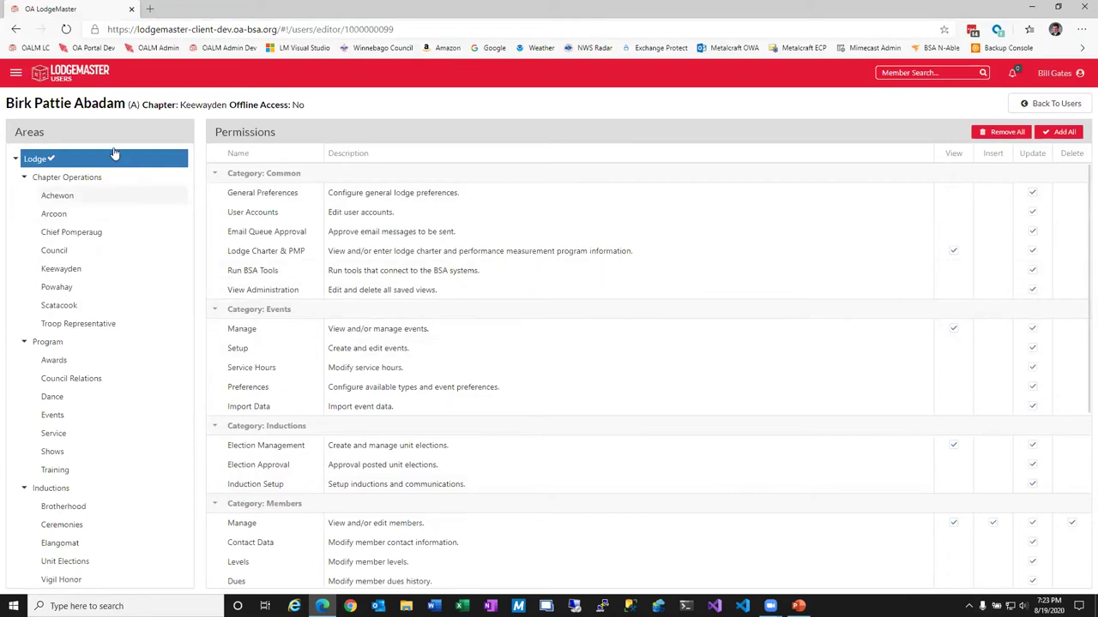
{"action": "left_click", "coordinate": [15, 73]}
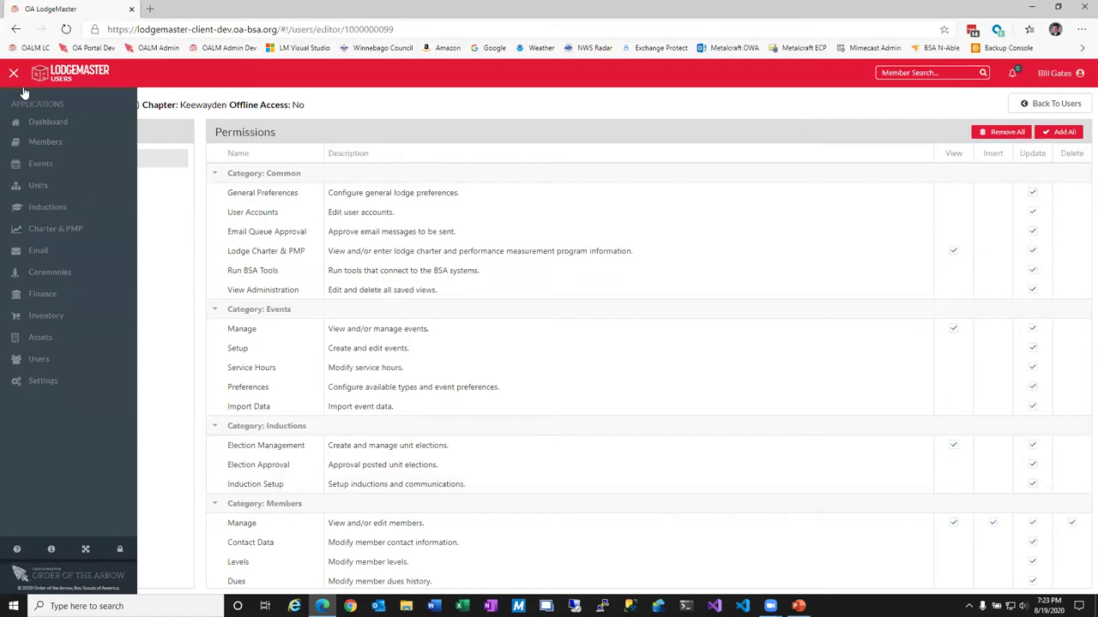
Switch to Inductions and review the 2020 dashboard's visit and election statistics and queues.
{"action": "left_click", "coordinate": [64, 206]}
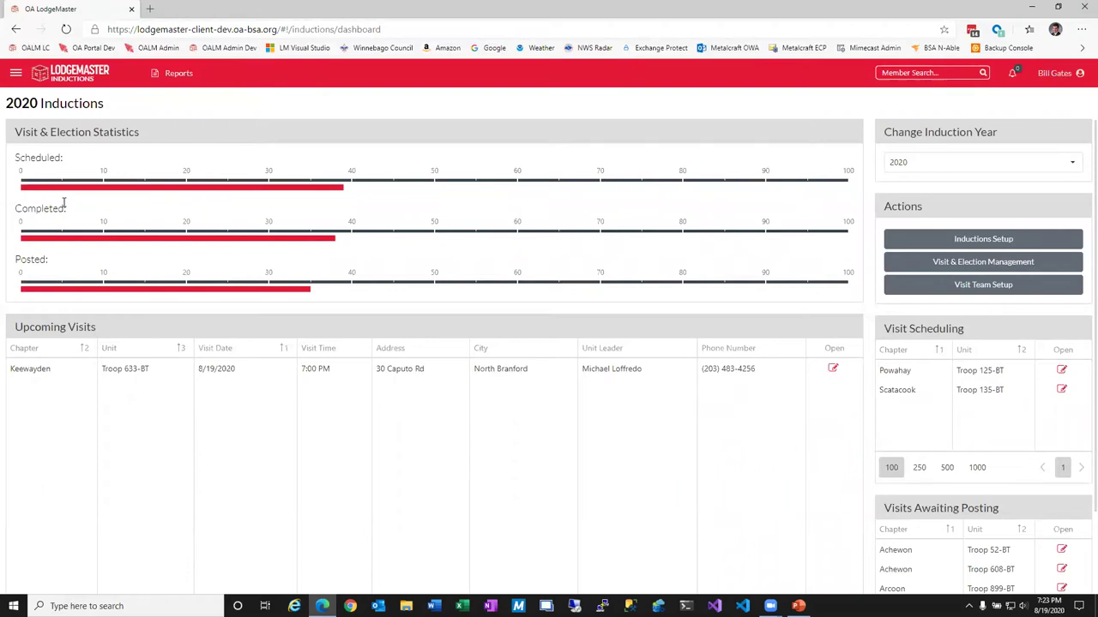
{"action": "left_click_drag", "start_coordinate": [18, 160], "coordinate": [174, 225]}
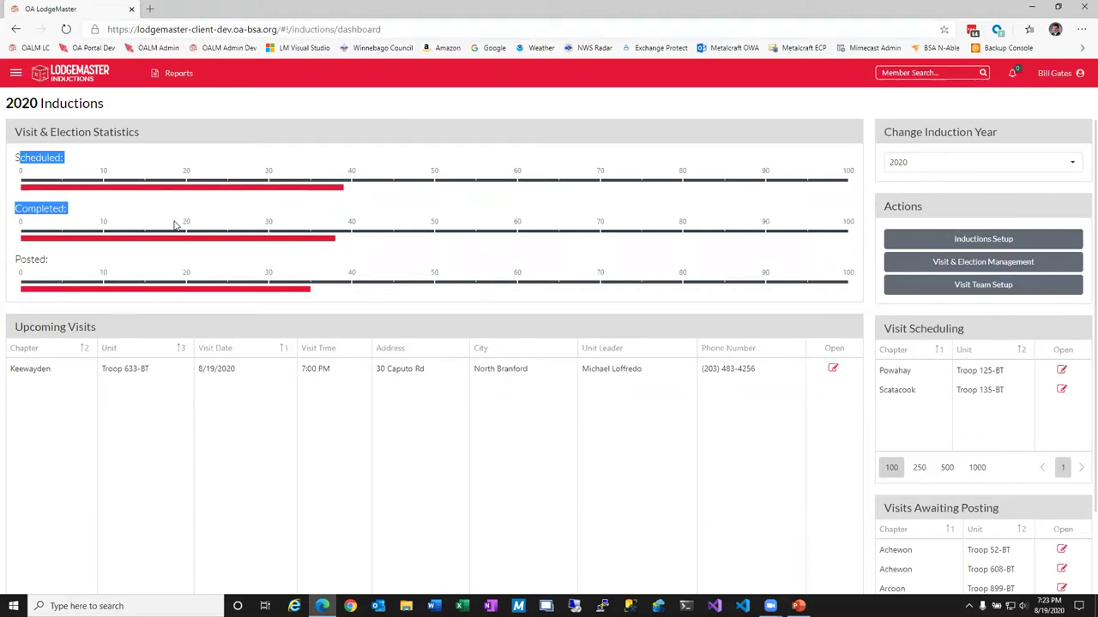
{"action": "scroll", "coordinate": [172, 257], "scroll_direction": "down", "scroll_amount": 2}
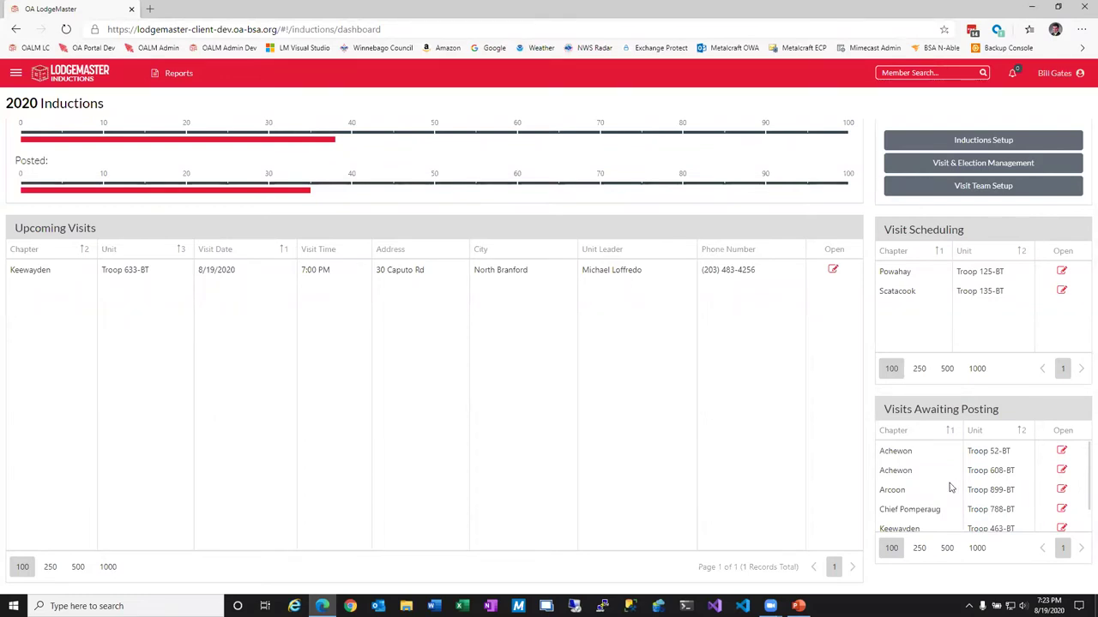
{"action": "scroll", "coordinate": [949, 480], "scroll_direction": "up", "scroll_amount": 1}
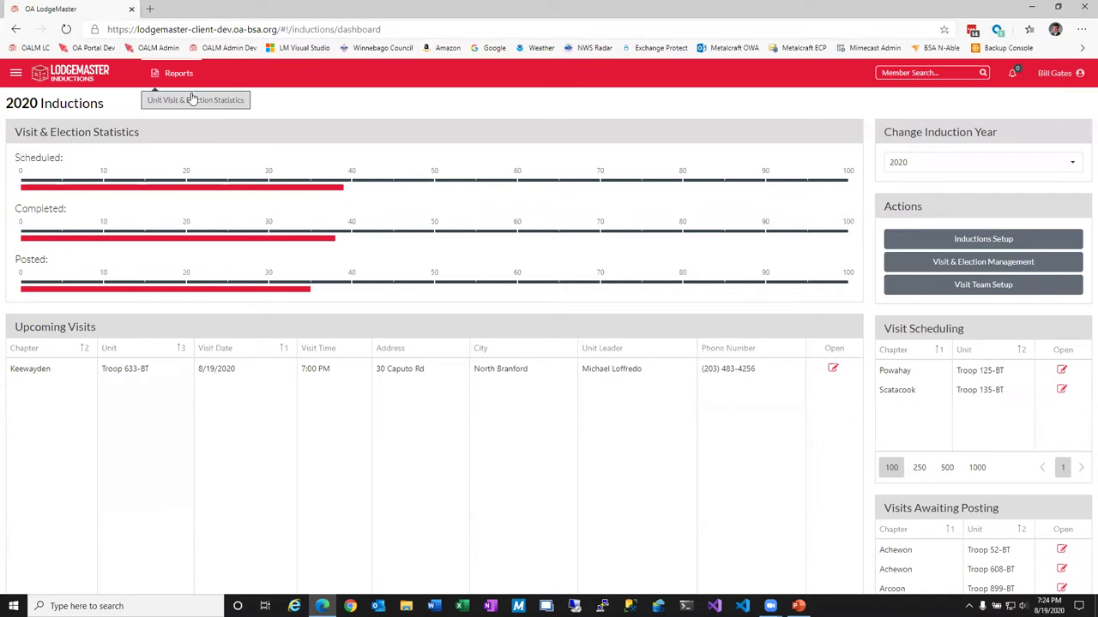
{"action": "left_click", "coordinate": [192, 99]}
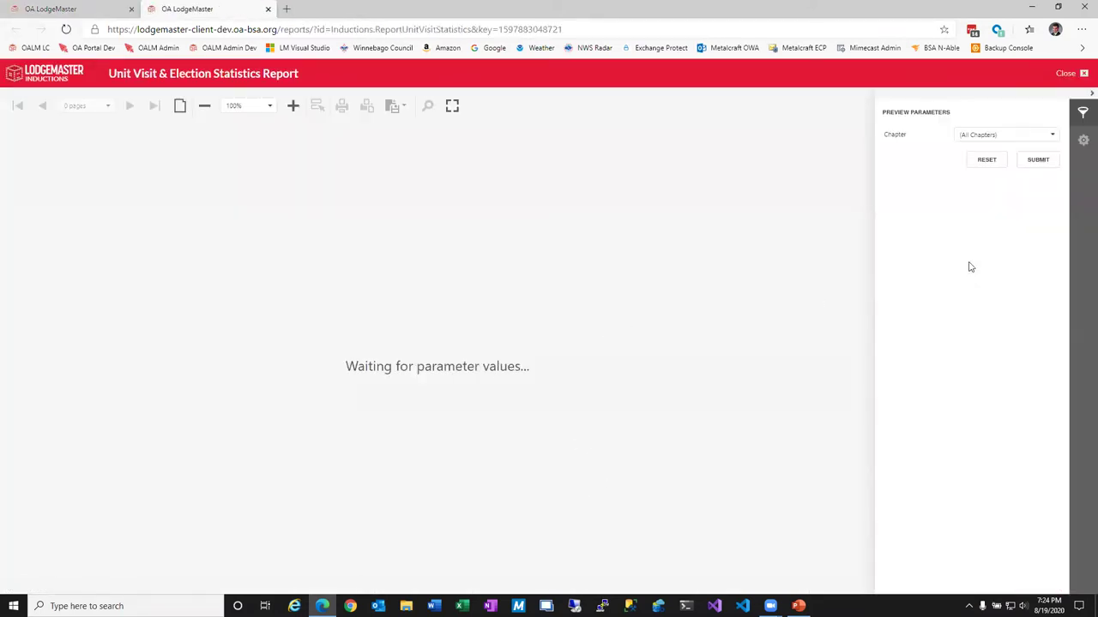
{"action": "left_click", "coordinate": [1036, 160]}
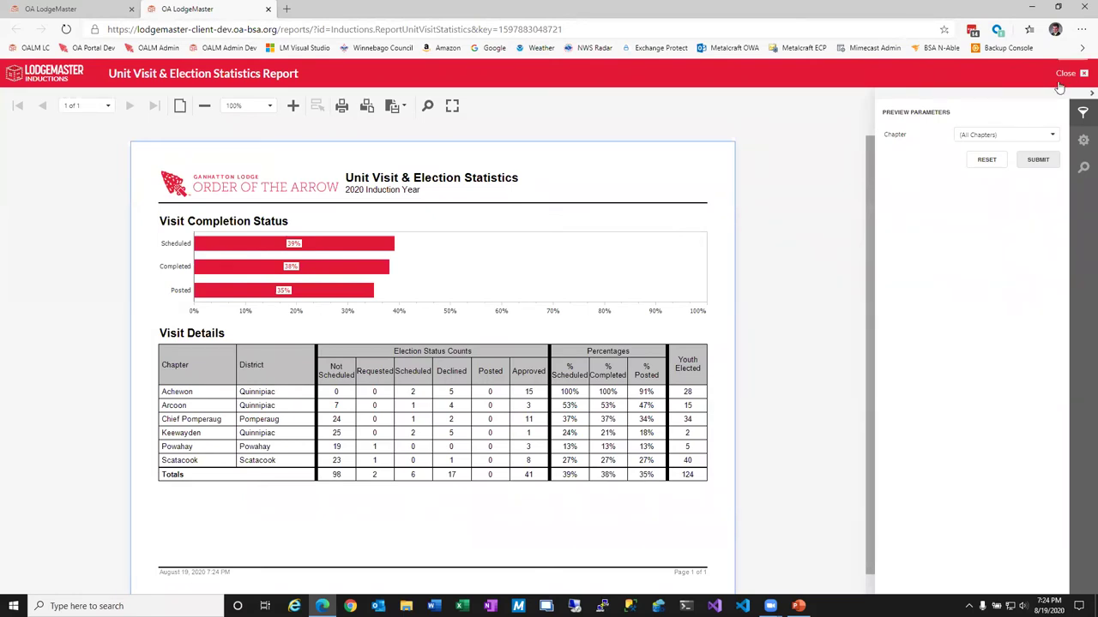
{"action": "left_click", "coordinate": [1066, 73]}
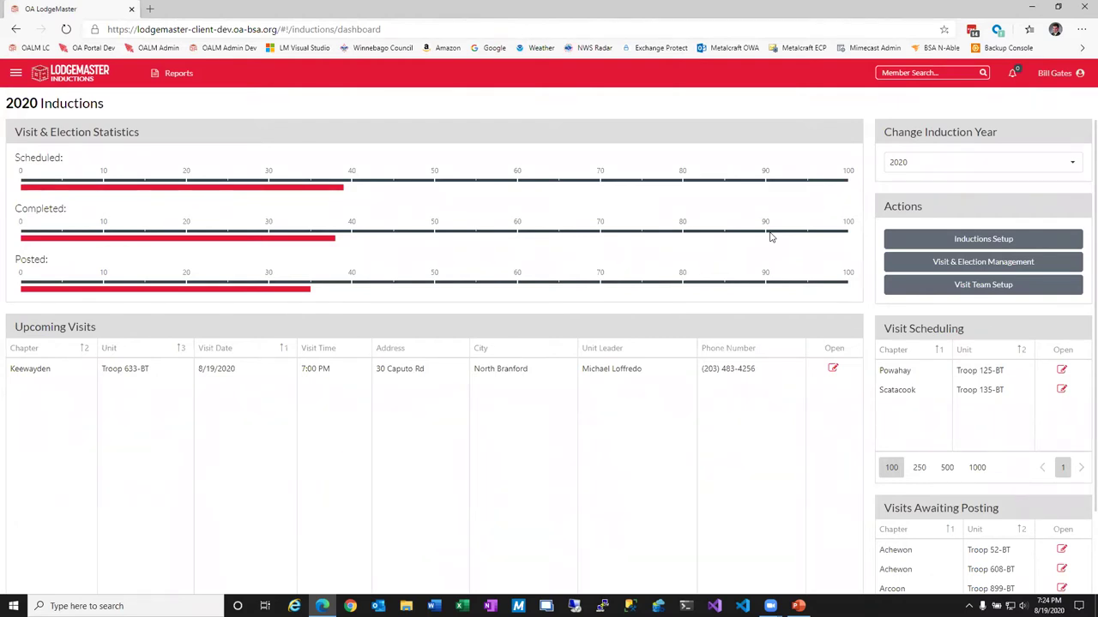
Open Inductions Setup and review request dates 10/1/2019–4/15/2020 and the chapter contacts.
{"action": "left_click", "coordinate": [988, 238]}
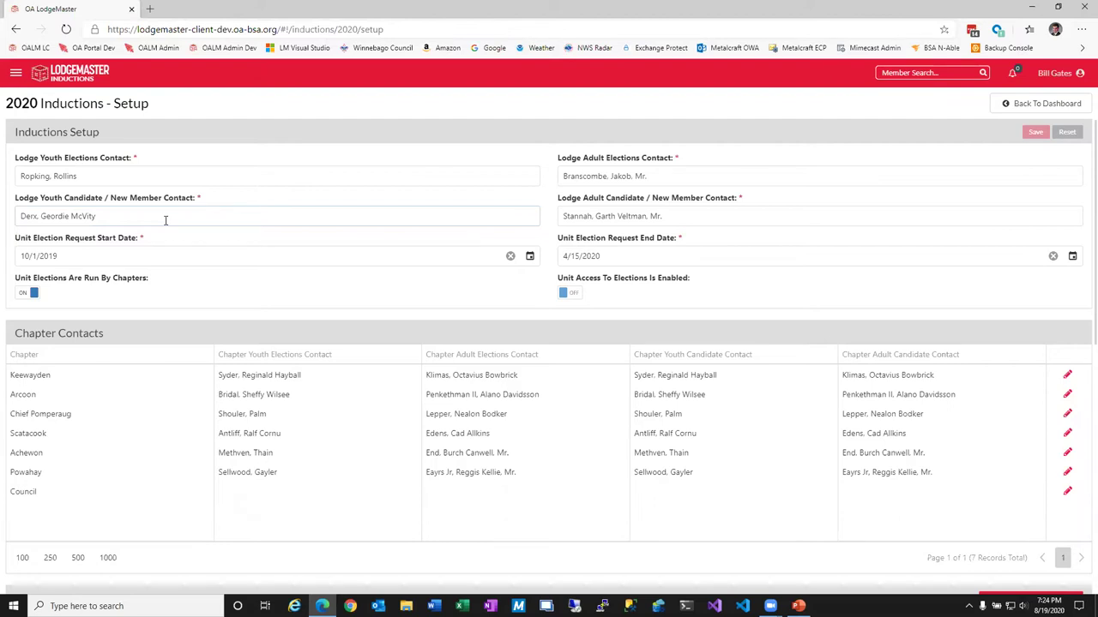
{"action": "left_click", "coordinate": [121, 256]}
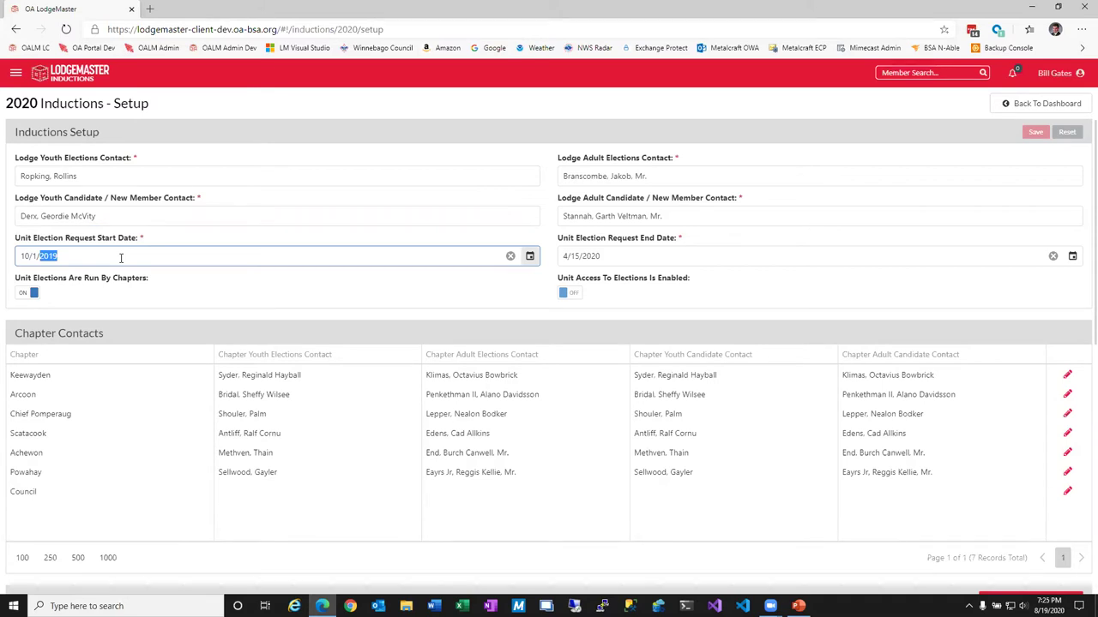
{"action": "left_click", "coordinate": [595, 255]}
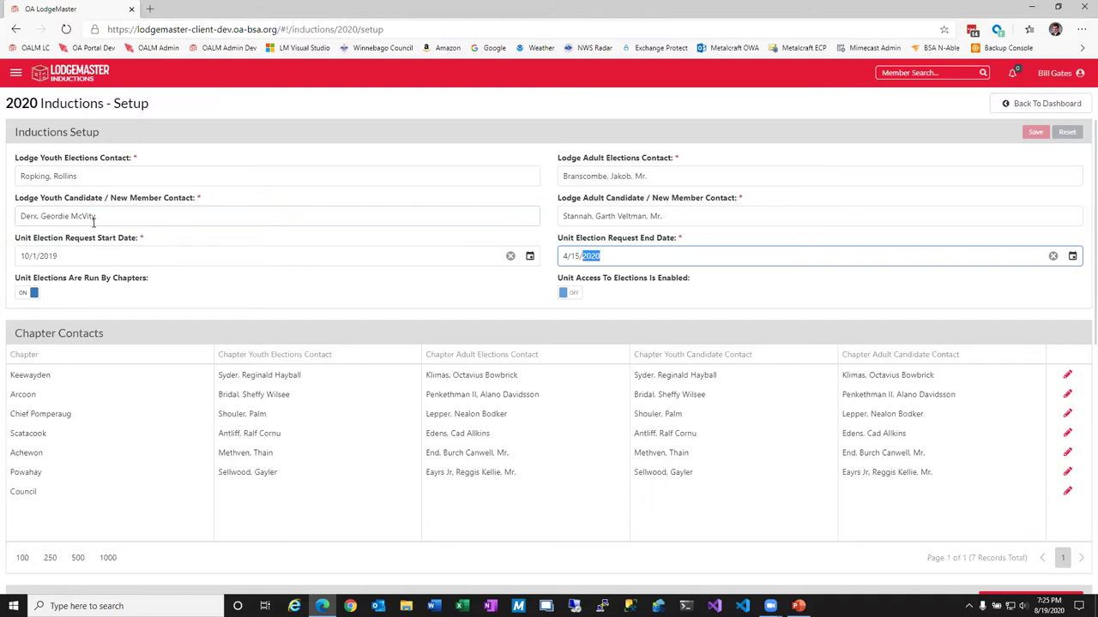
{"action": "double_click", "coordinate": [83, 216]}
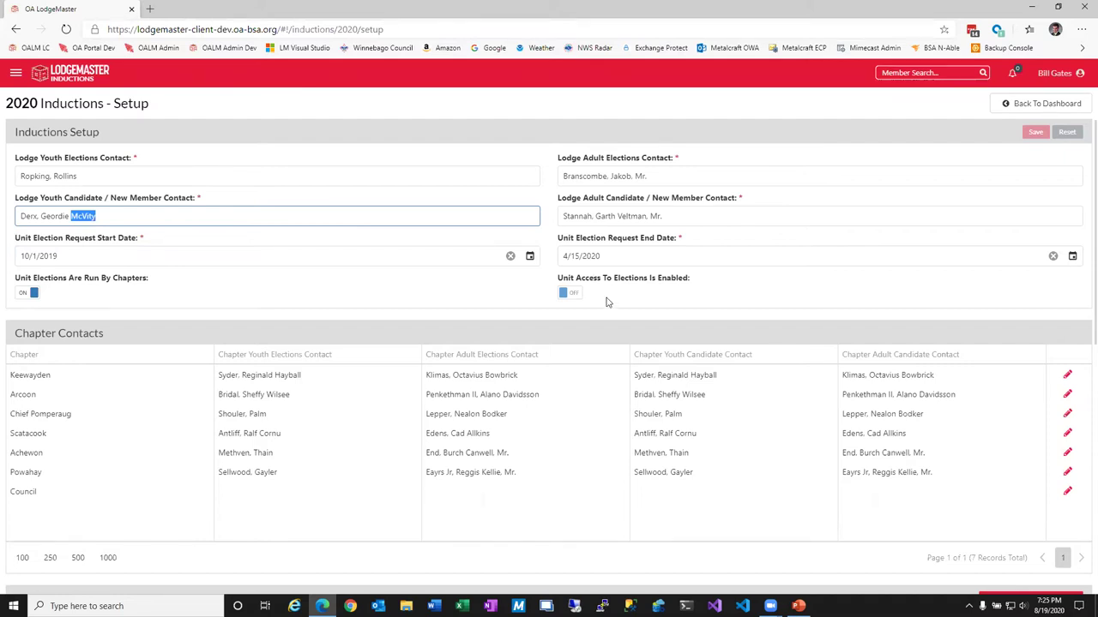
{"action": "scroll", "coordinate": [606, 303], "scroll_direction": "down", "scroll_amount": 1}
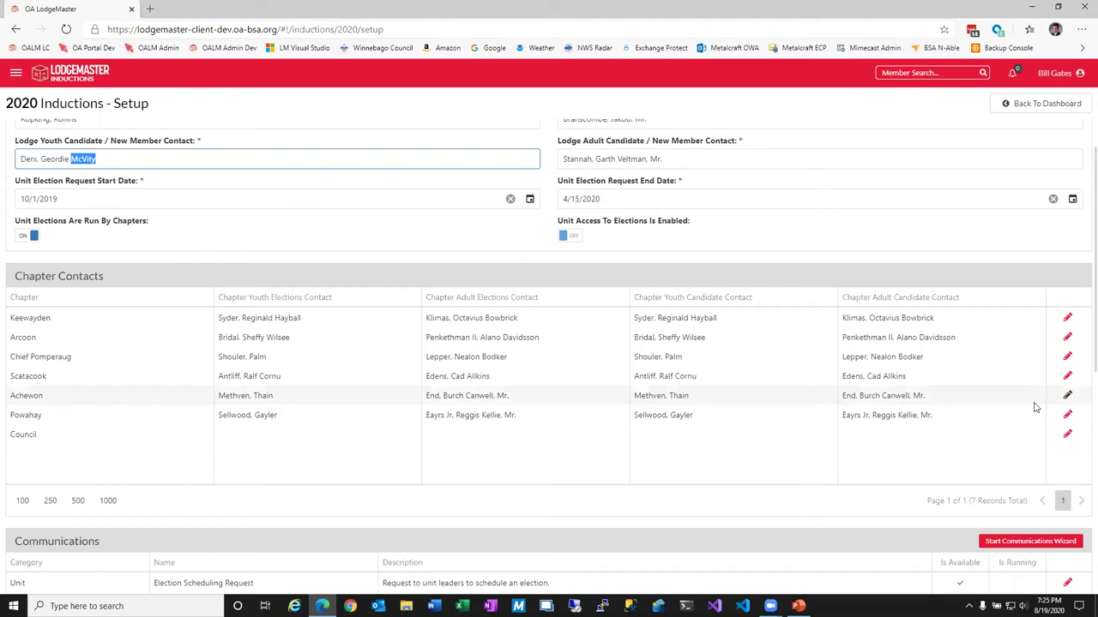
Assign a suggested member as the Powahay chapter's youth elections contact and save.
{"action": "left_click", "coordinate": [346, 417]}
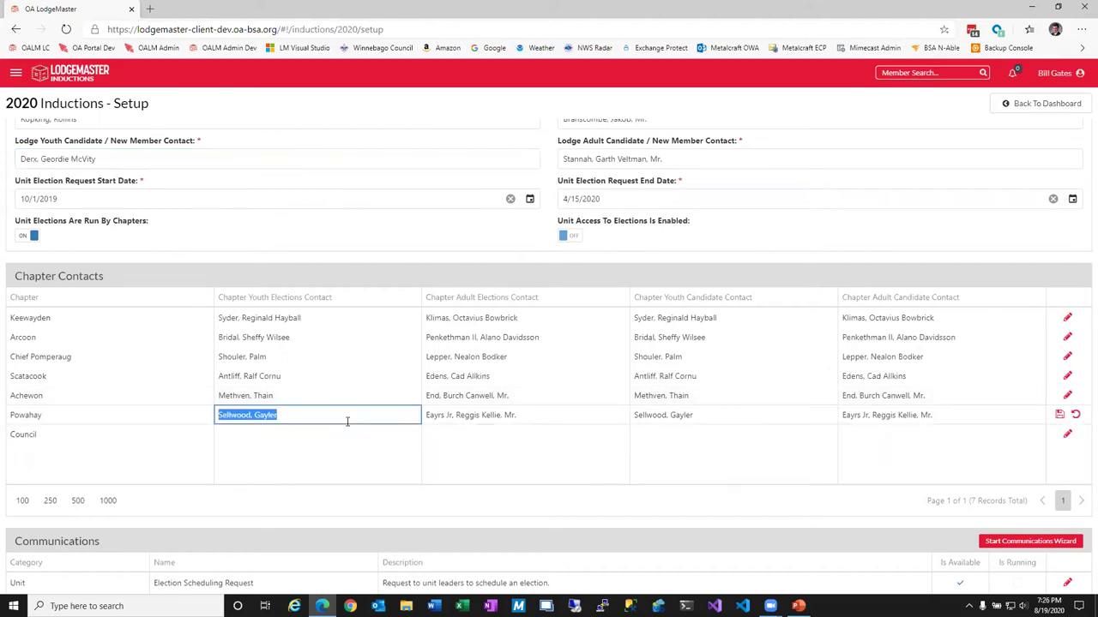
{"action": "type", "text": "jhd"}
{"action": "key", "text": "BackSpace"}
{"action": "key", "text": "BackSpace"}
{"action": "left_click", "coordinate": [277, 375]}
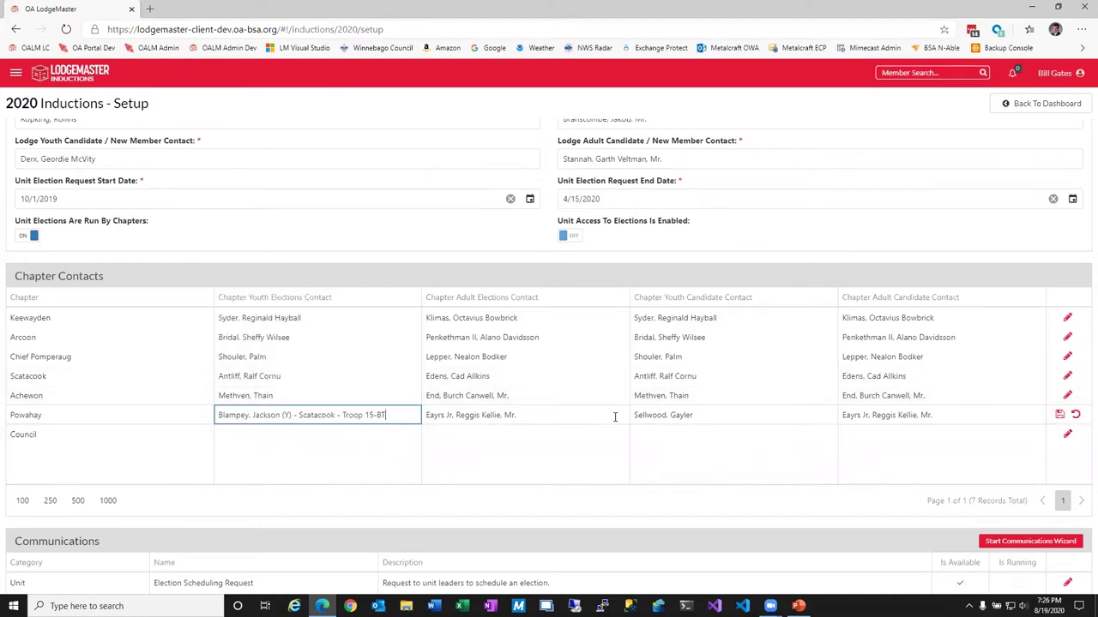
{"action": "left_click", "coordinate": [1060, 415]}
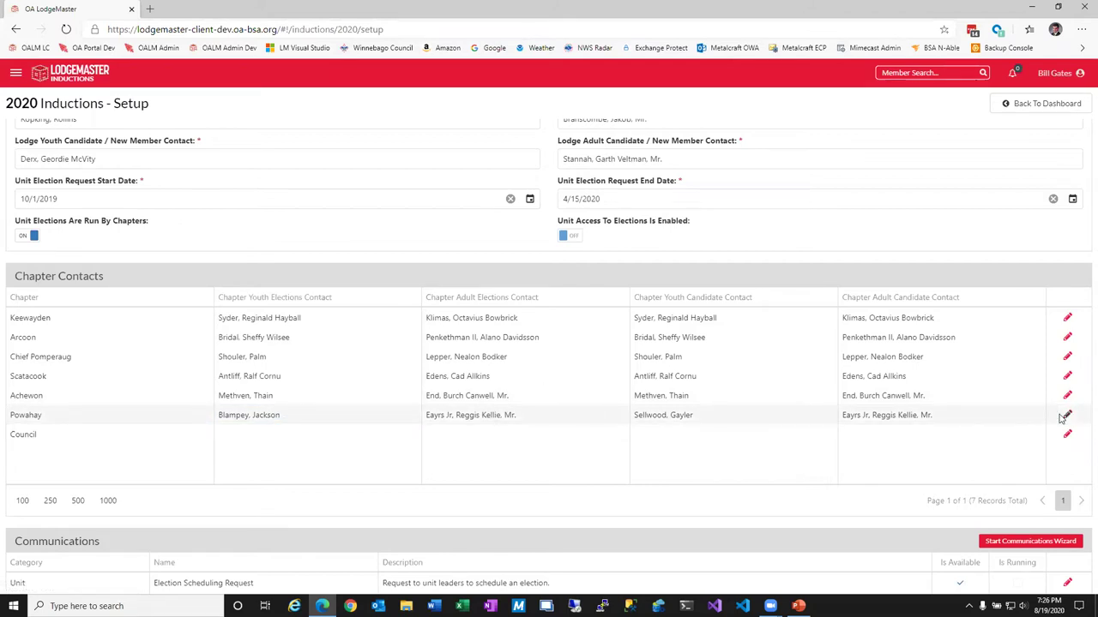
Replace the Scatacook chapter's youth elections contact with a different member and save.
{"action": "left_click", "coordinate": [1067, 376]}
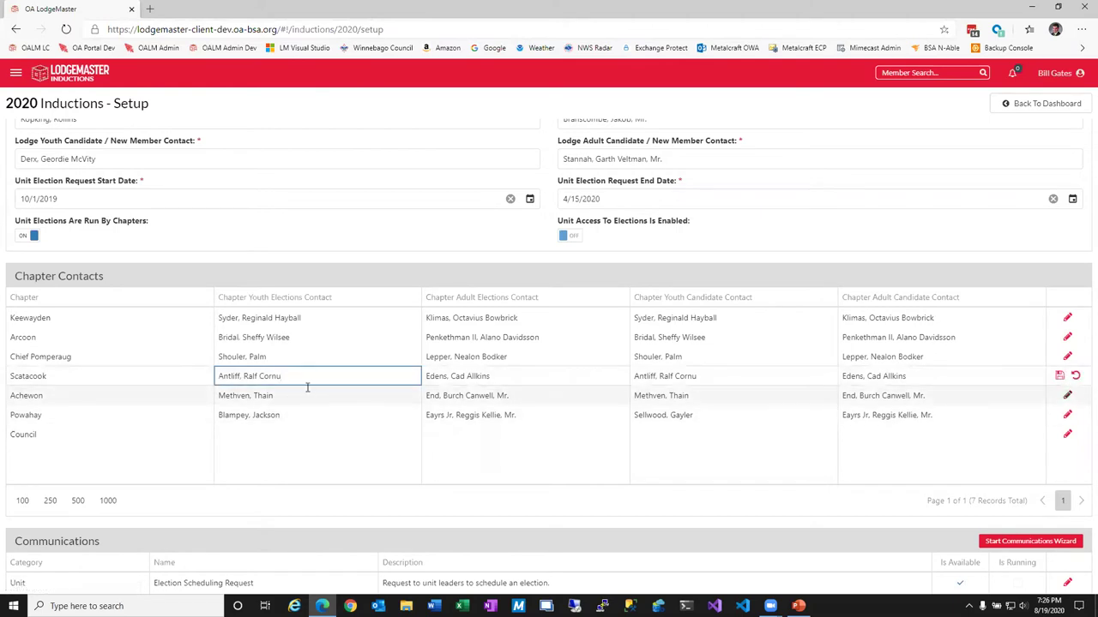
{"action": "left_click_drag", "start_coordinate": [309, 379], "coordinate": [215, 386]}
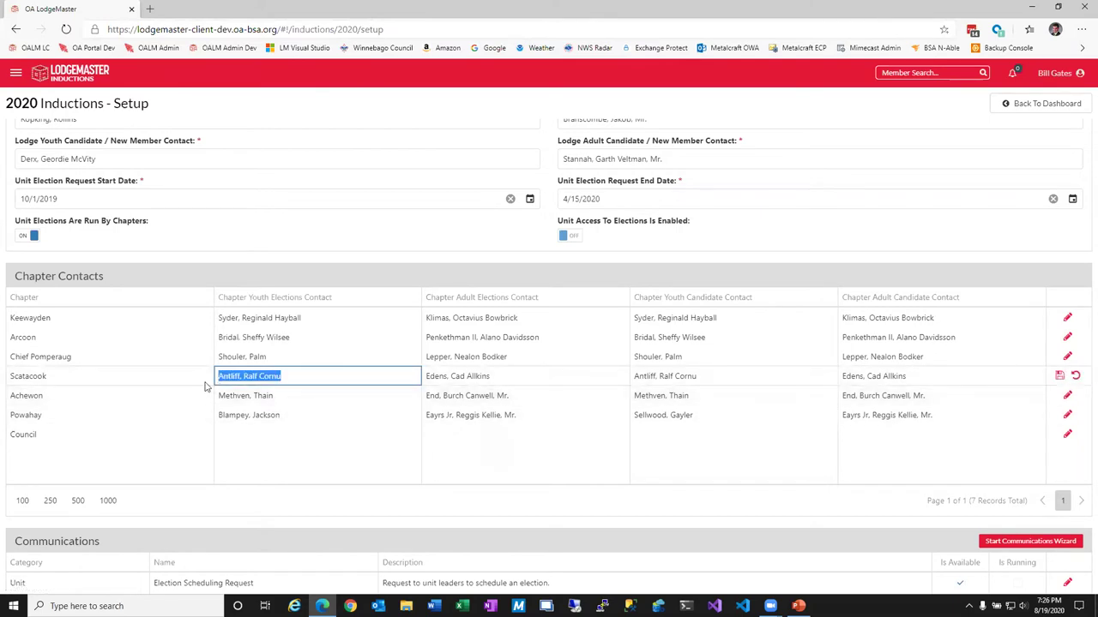
{"action": "type", "text": "w"}
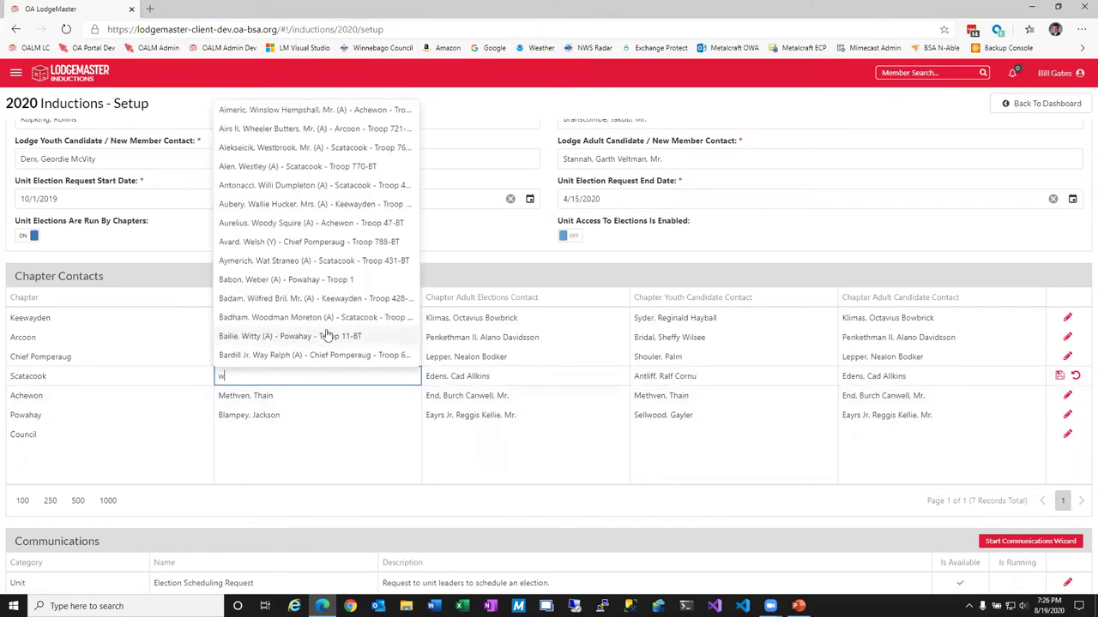
{"action": "left_click", "coordinate": [321, 299]}
{"action": "left_click", "coordinate": [1059, 379]}
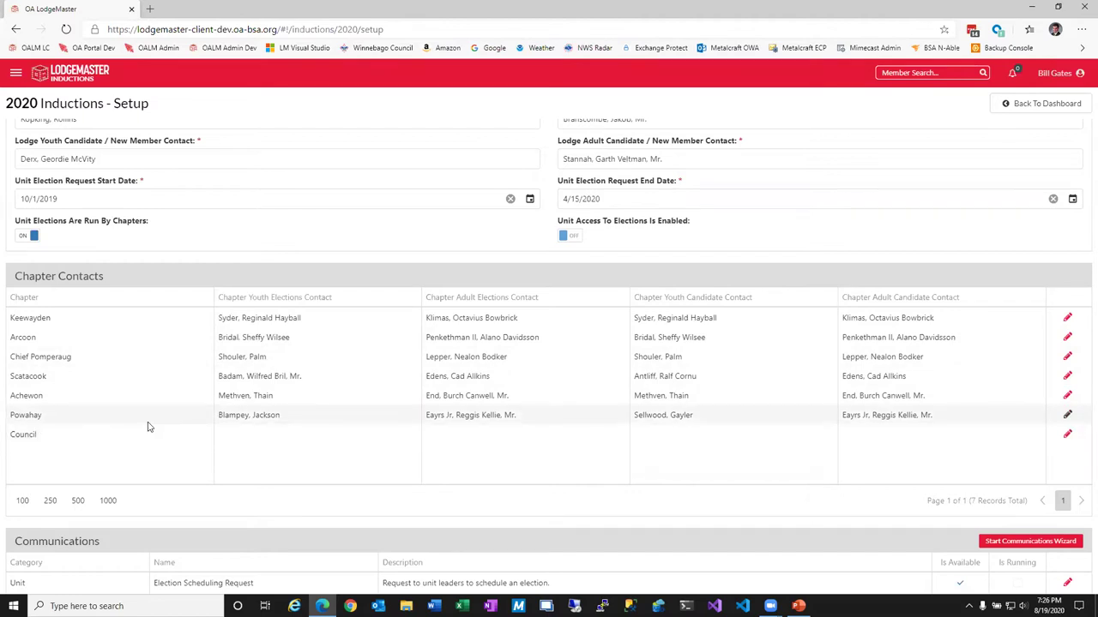
{"action": "scroll", "coordinate": [139, 427], "scroll_direction": "down", "scroll_amount": 3}
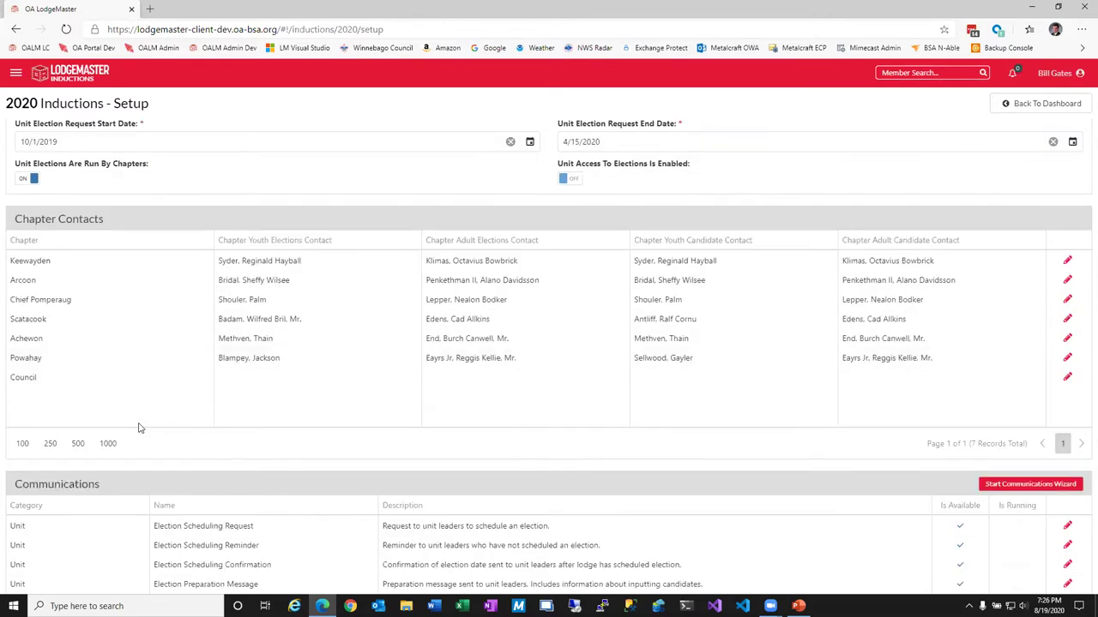
{"action": "scroll", "coordinate": [140, 427], "scroll_direction": "down", "scroll_amount": 1}
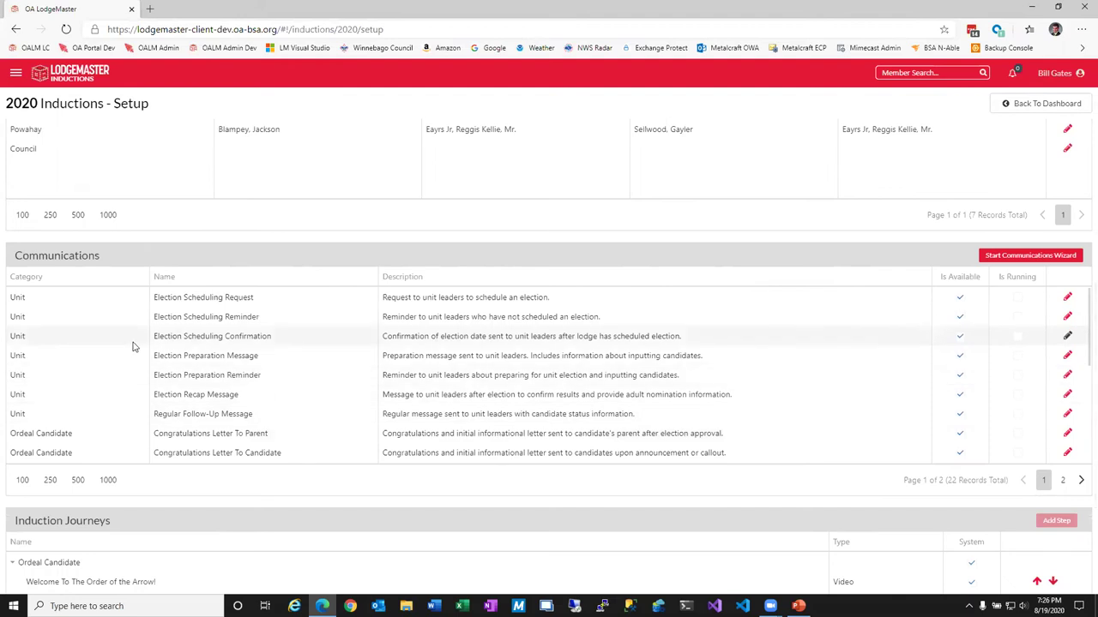
{"action": "scroll", "coordinate": [133, 346], "scroll_direction": "up", "scroll_amount": 1}
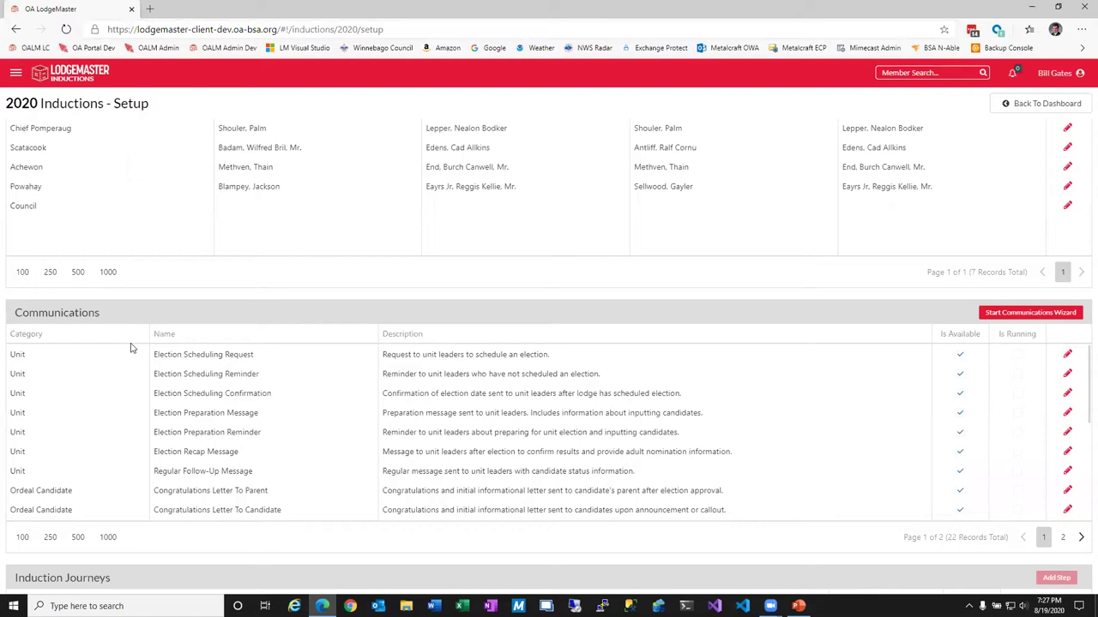
Set the Election Scheduling Request send date to September 1, 2020.
{"action": "left_click", "coordinate": [1034, 313]}
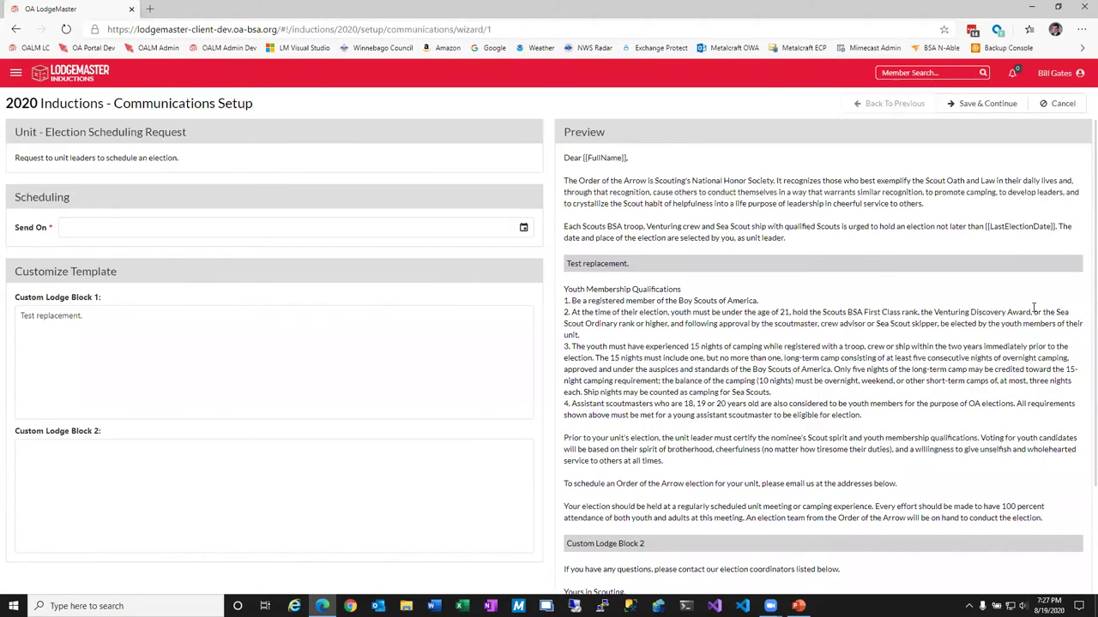
{"action": "left_click", "coordinate": [520, 225]}
{"action": "left_click", "coordinate": [226, 266]}
{"action": "left_click", "coordinate": [133, 309]}
Replace Custom Lodge Block 1 with 'This is my text', check the preview, and save.
{"action": "left_click", "coordinate": [293, 344]}
{"action": "left_click_drag", "start_coordinate": [83, 316], "coordinate": [13, 323]}
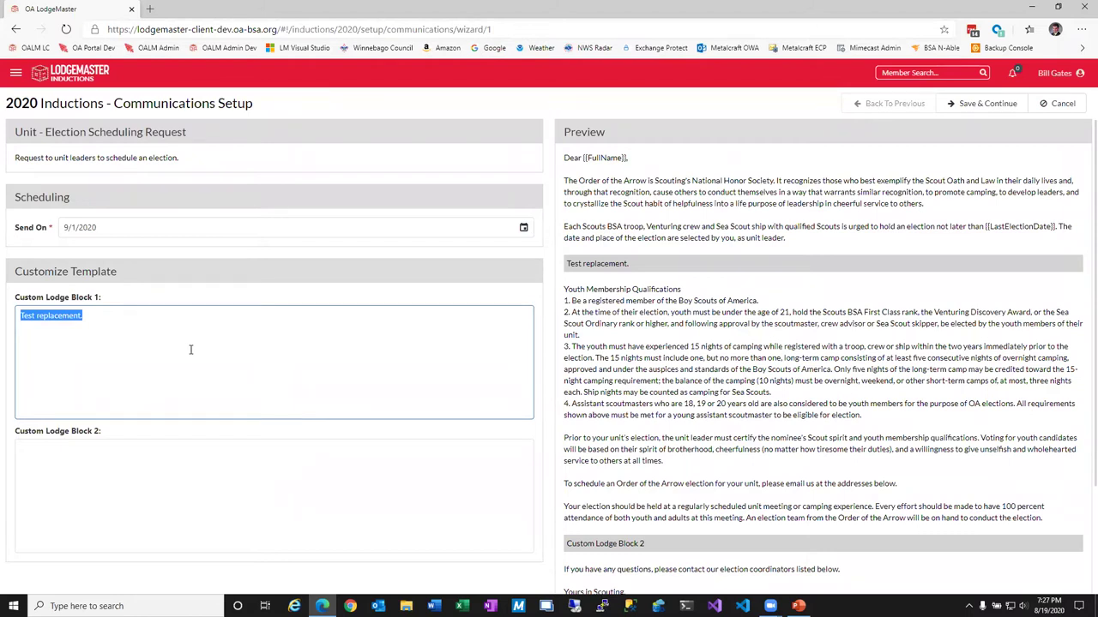
{"action": "type", "text": "This is "}
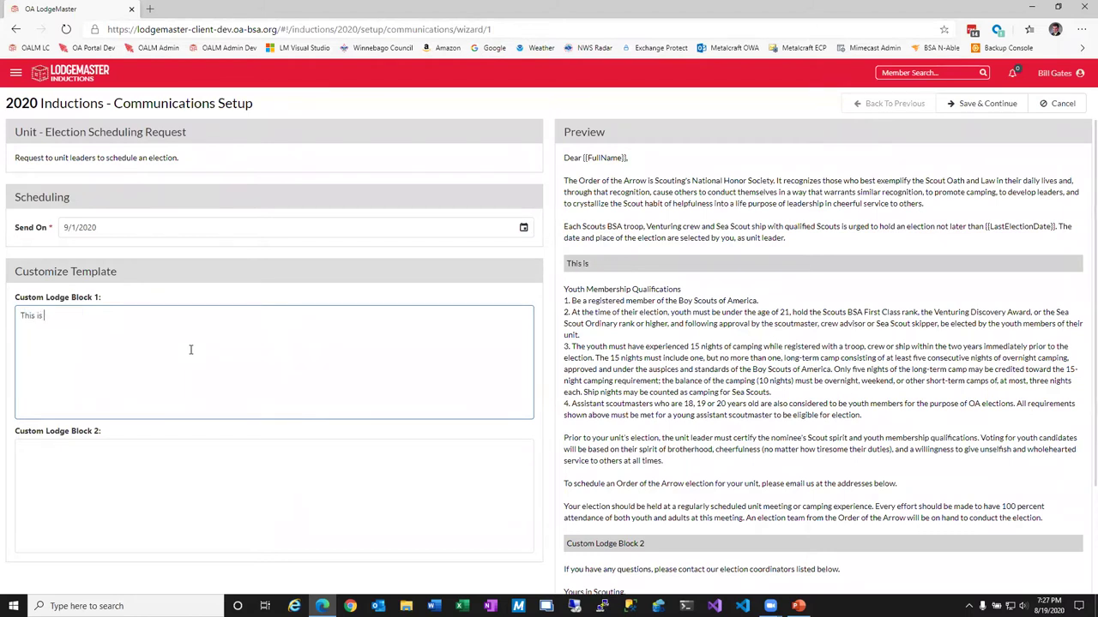
{"action": "type", "text": "my text"}
{"action": "left_click", "coordinate": [122, 474]}
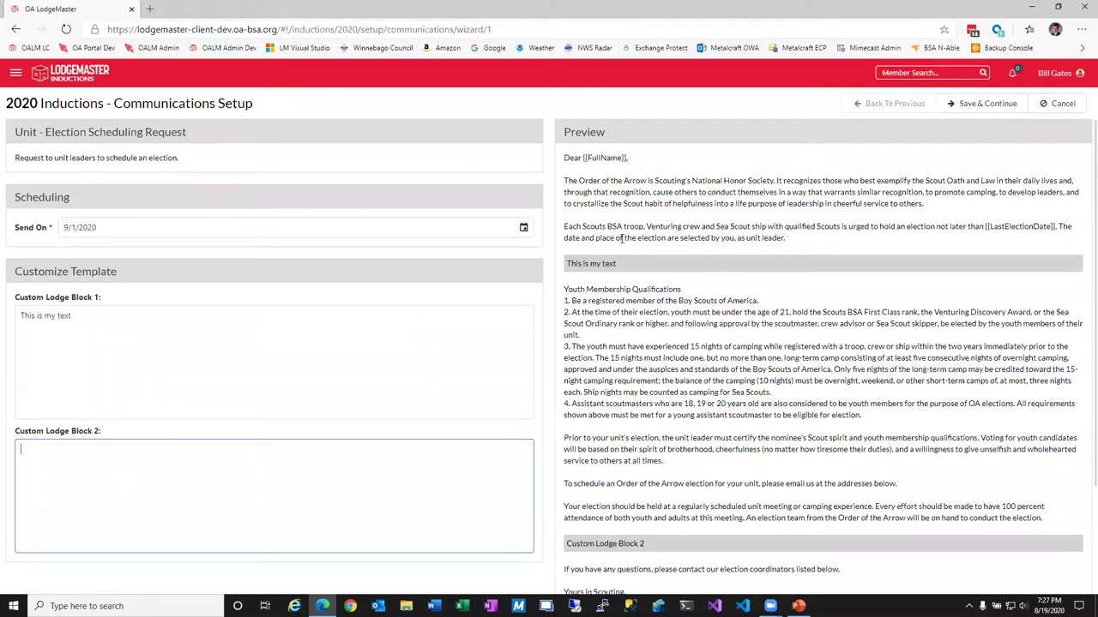
{"action": "left_click_drag", "start_coordinate": [567, 263], "coordinate": [636, 265]}
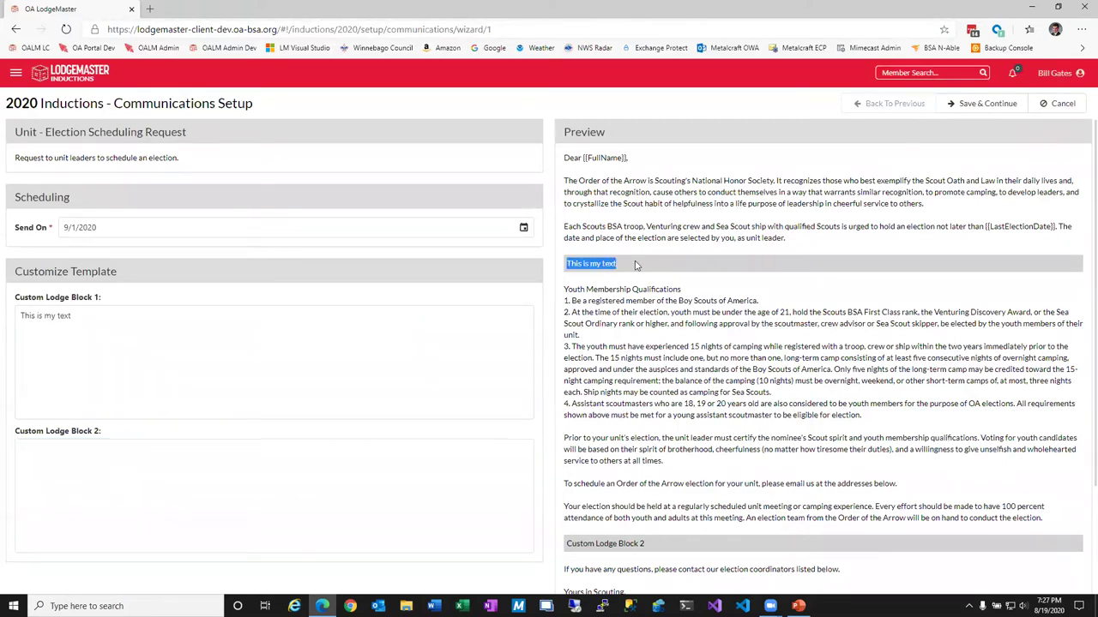
{"action": "scroll", "coordinate": [637, 265], "scroll_direction": "down", "scroll_amount": 2}
{"action": "left_click_drag", "start_coordinate": [579, 405], "coordinate": [663, 417]}
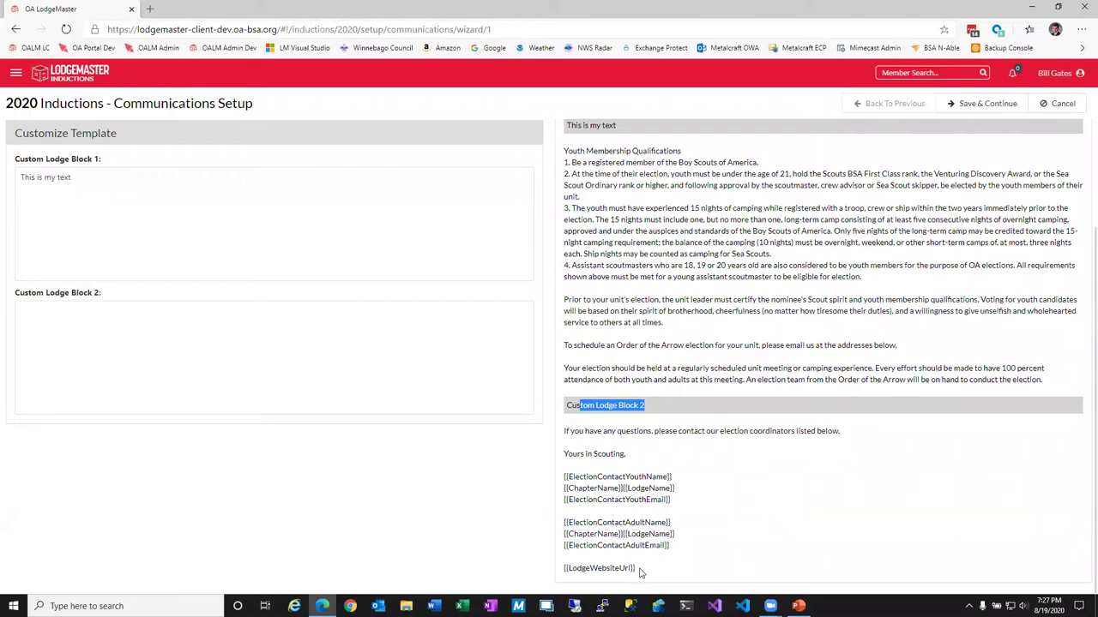
{"action": "scroll", "coordinate": [639, 572], "scroll_direction": "up", "scroll_amount": 3}
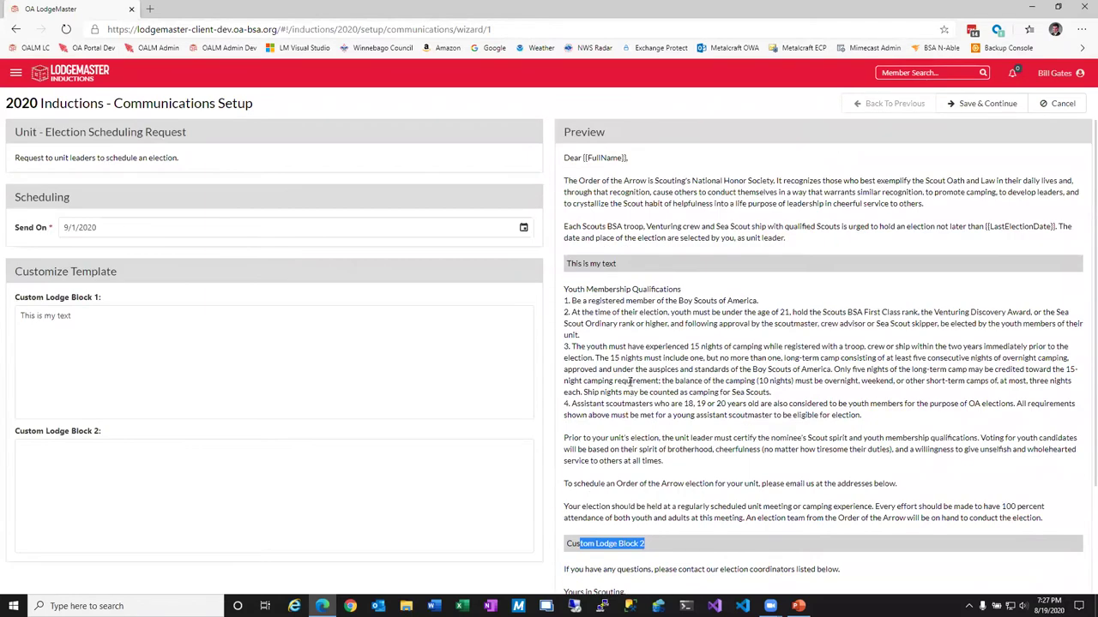
{"action": "left_click", "coordinate": [985, 104]}
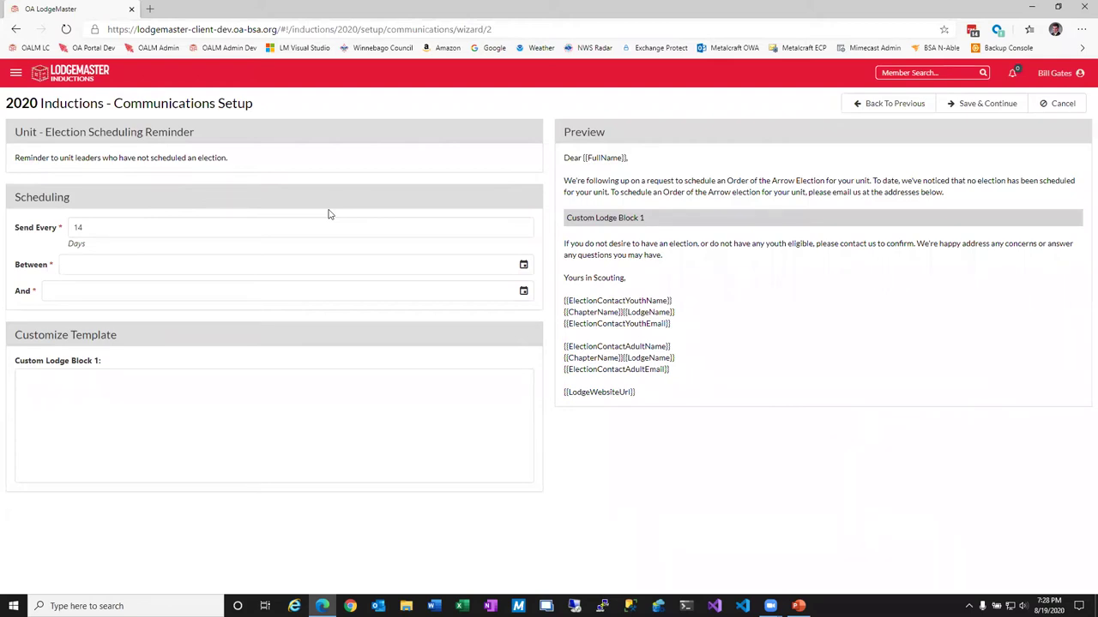
Schedule the reminder every 14 days from 9/21/2020 through 11/30/2020.
{"action": "left_click", "coordinate": [285, 226]}
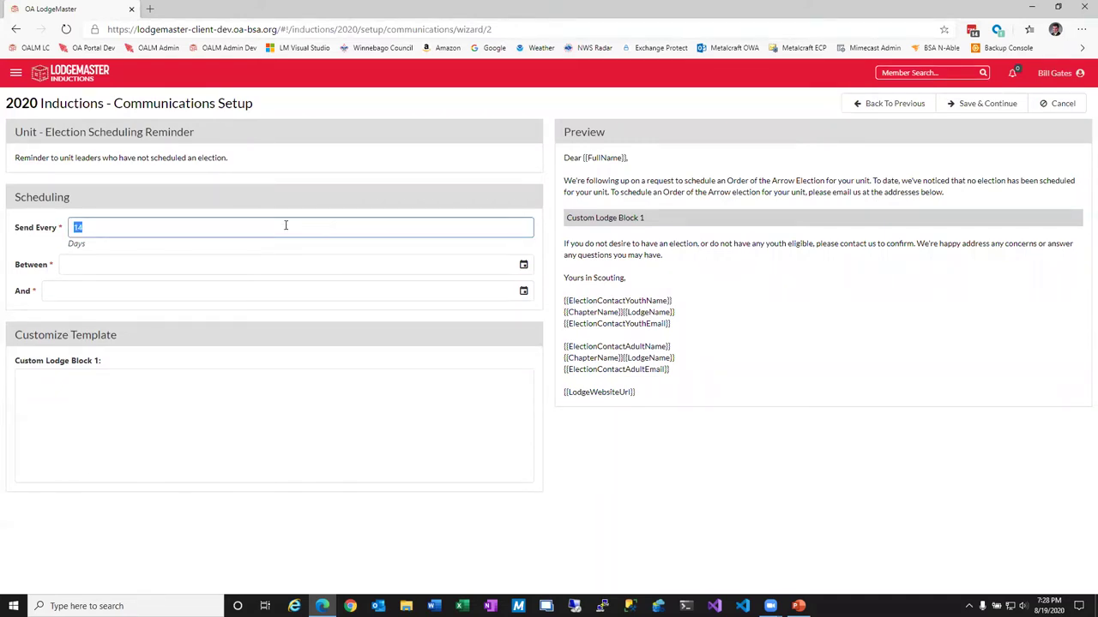
{"action": "left_click", "coordinate": [522, 265]}
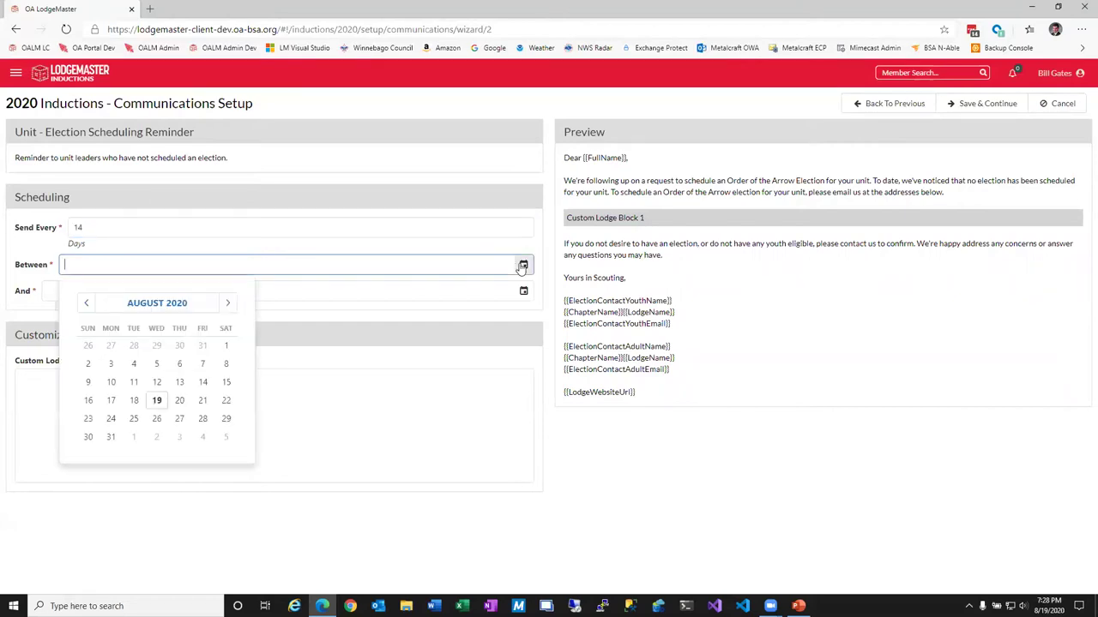
{"action": "left_click", "coordinate": [228, 304]}
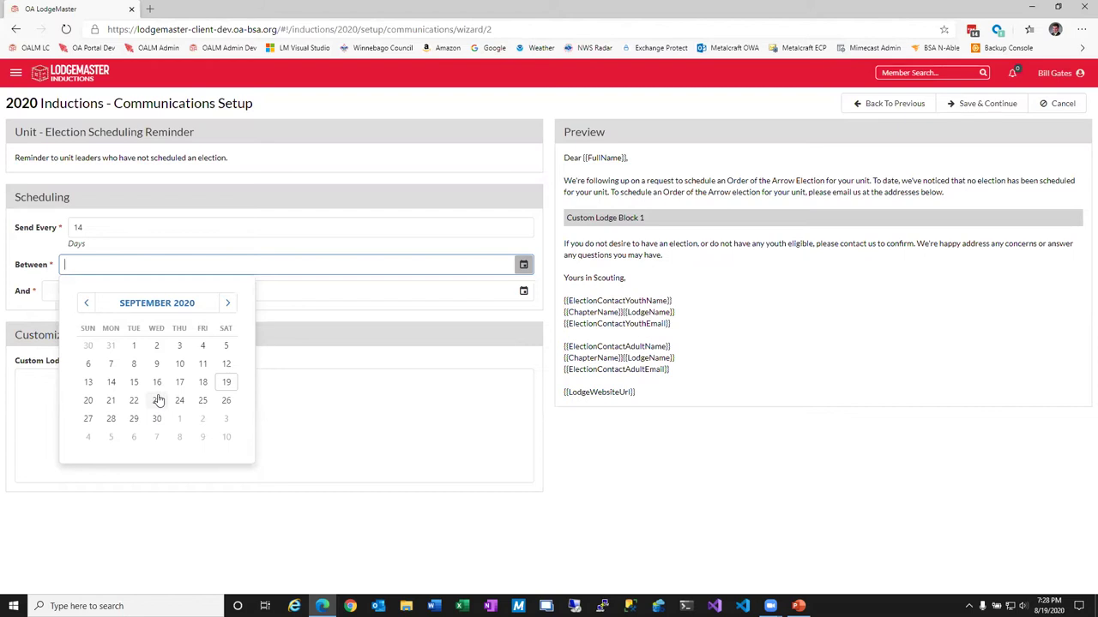
{"action": "left_click", "coordinate": [157, 401]}
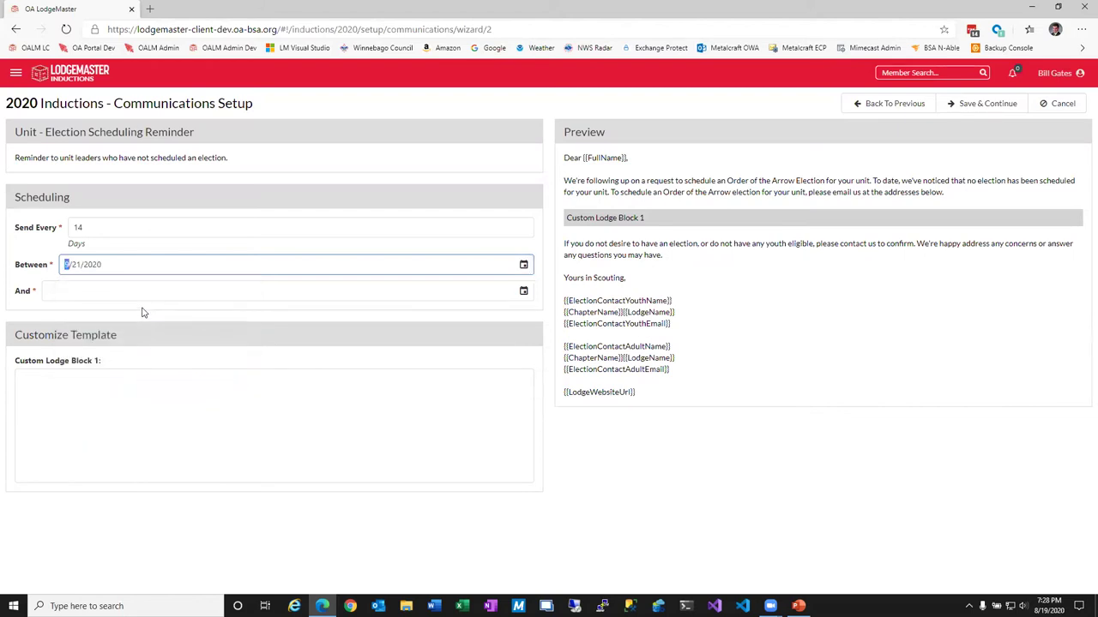
{"action": "left_click", "coordinate": [523, 292]}
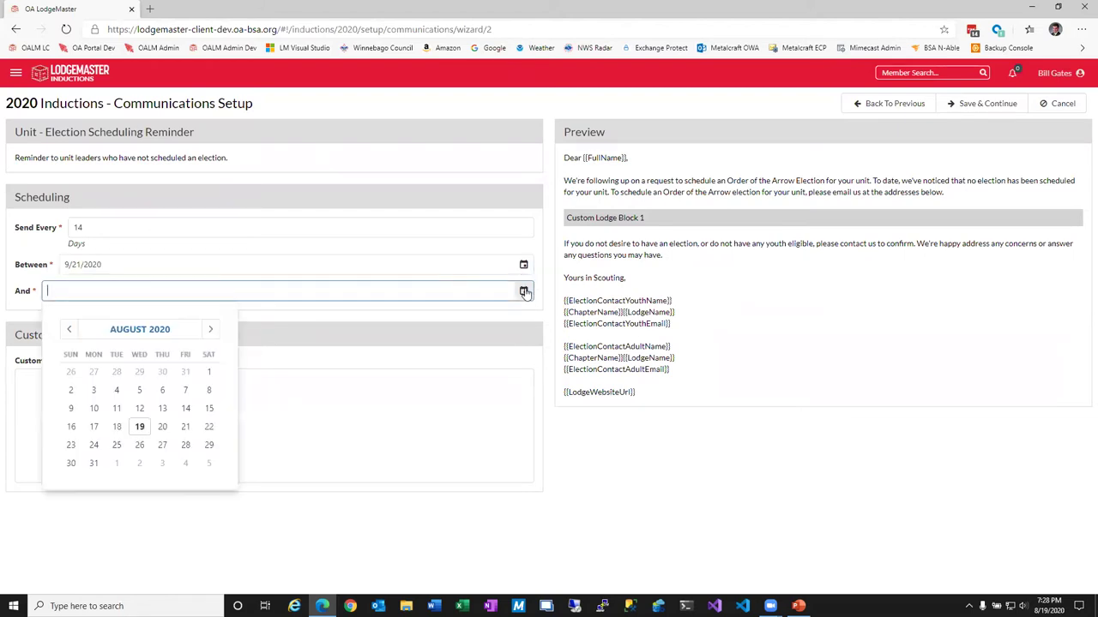
{"action": "left_click", "coordinate": [211, 334]}
{"action": "left_click", "coordinate": [211, 334]}
{"action": "left_click", "coordinate": [211, 334]}
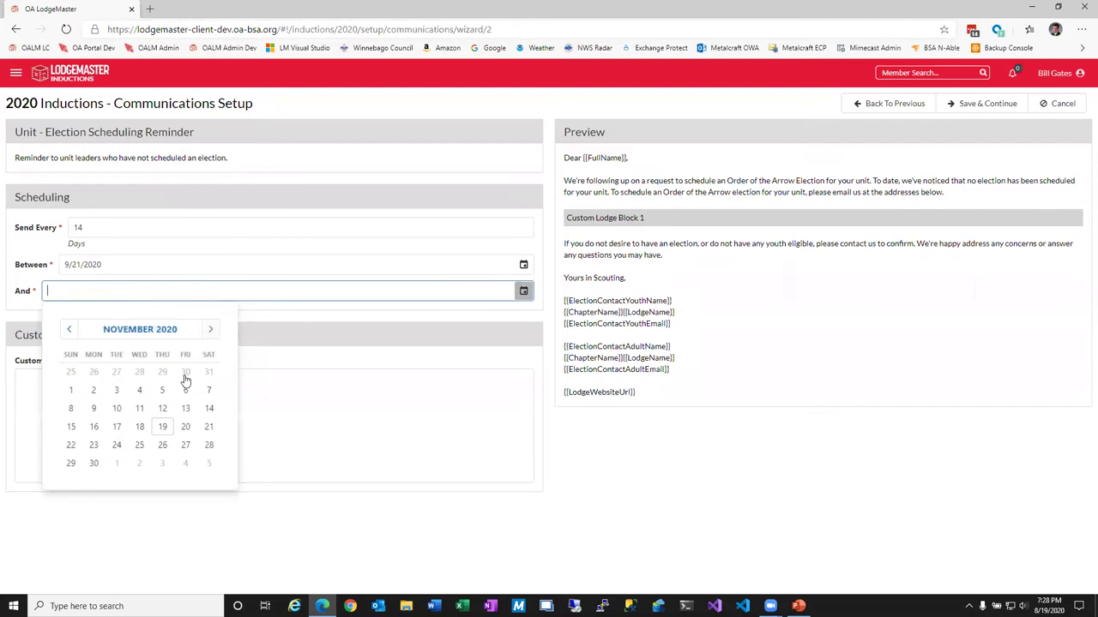
{"action": "left_click", "coordinate": [94, 464]}
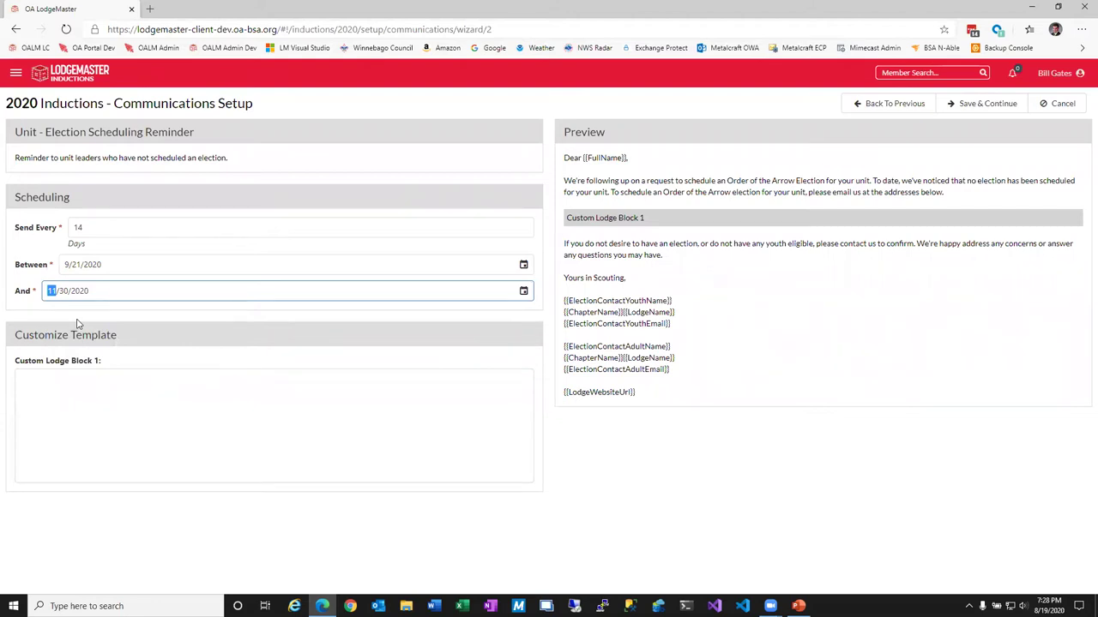
Enter 'Schedule your election today!!!' as Custom Lodge Block 1 and save the reminder.
{"action": "left_click", "coordinate": [156, 461]}
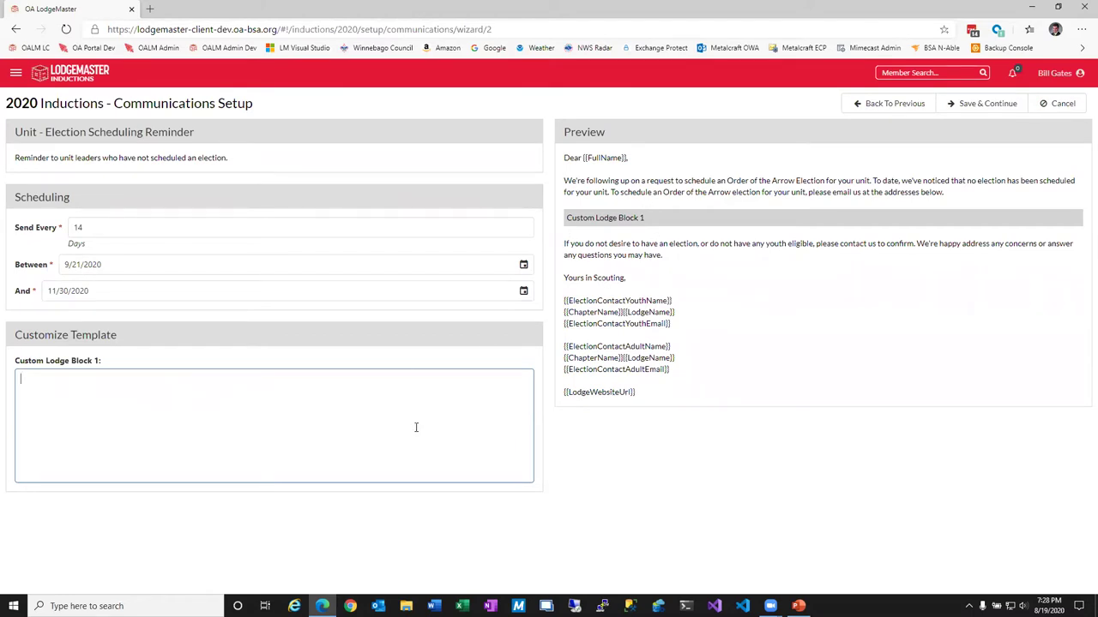
{"action": "type", "text": "Schedule your election"}
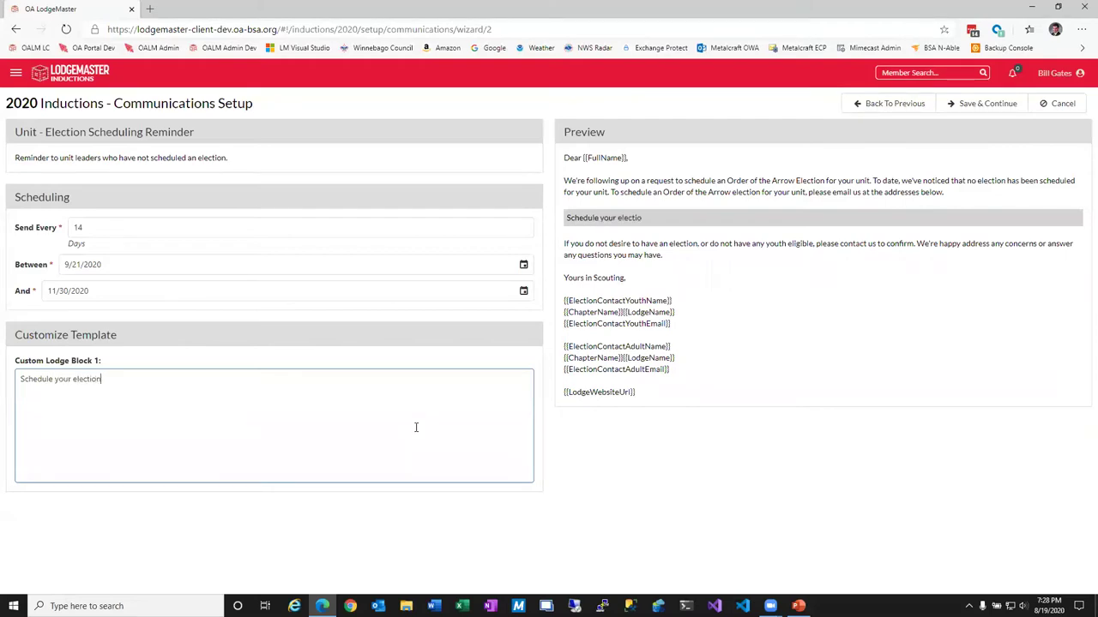
{"action": "type", "text": " today!!!"}
{"action": "left_click", "coordinate": [952, 103]}
{"action": "left_click", "coordinate": [952, 103]}
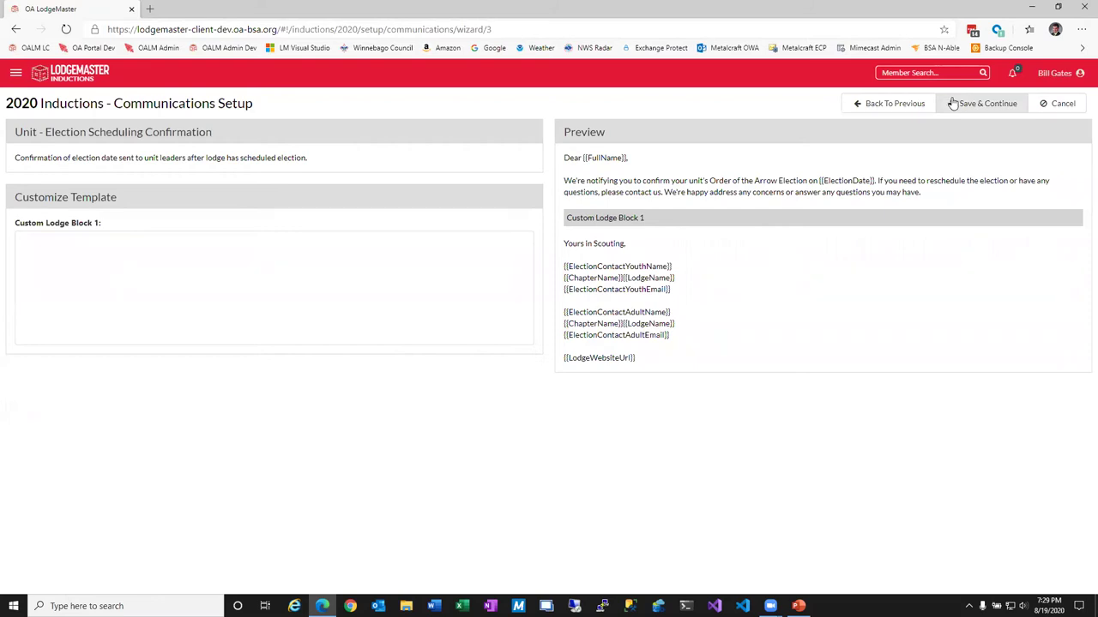
Leave the wizard, browse both pages of Communications messages, and open the Election Preparation Message.
{"action": "left_click", "coordinate": [1060, 103]}
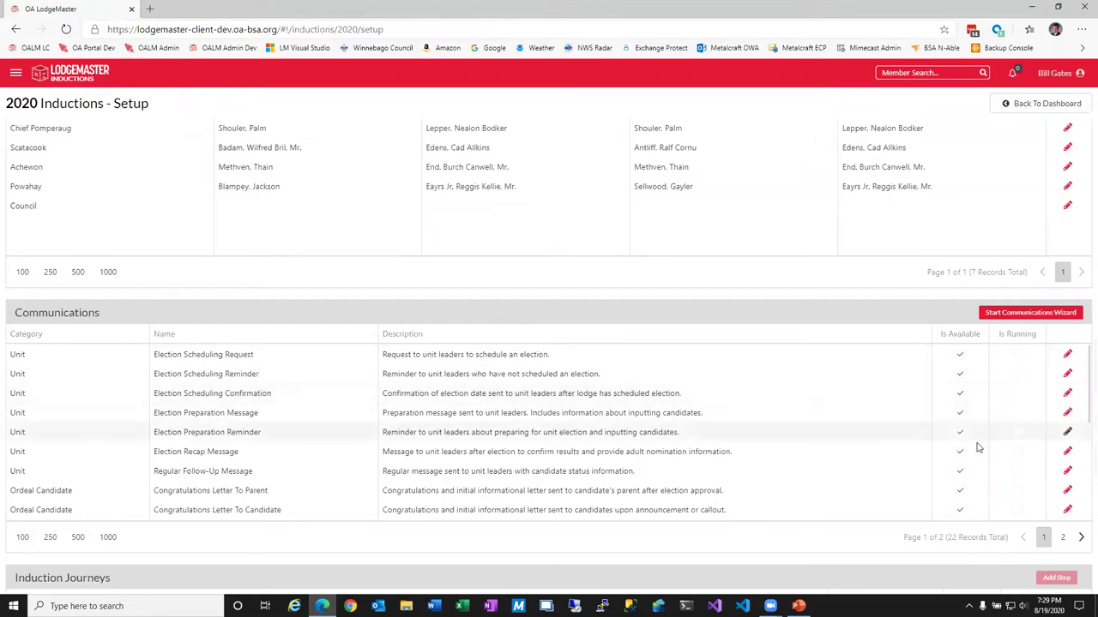
{"action": "left_click", "coordinate": [1067, 453]}
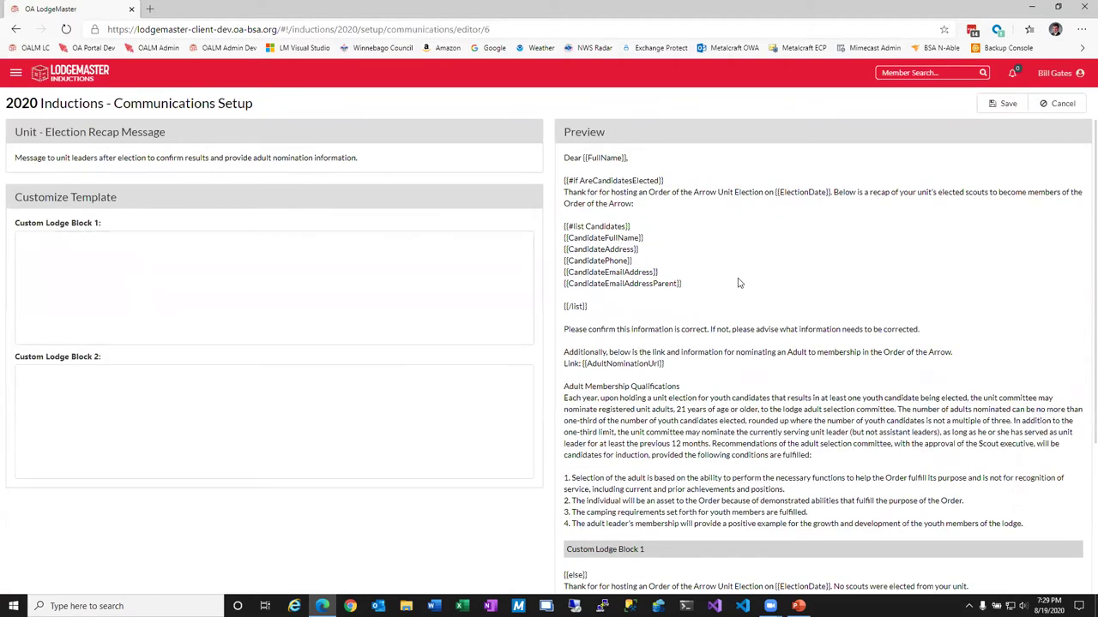
{"action": "left_click", "coordinate": [1060, 104]}
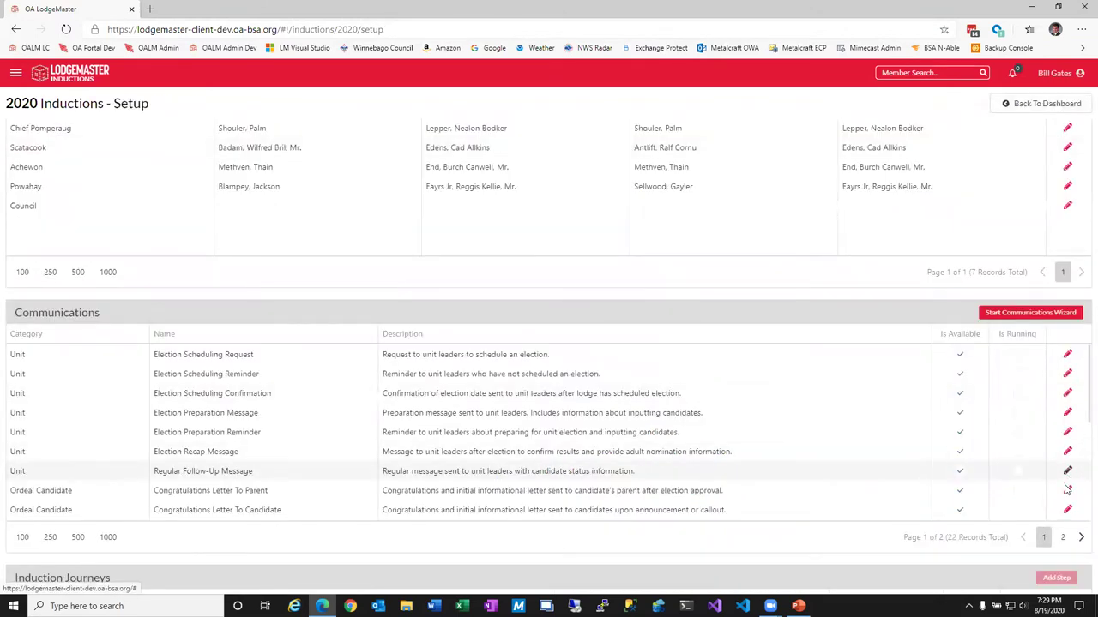
{"action": "left_click", "coordinate": [1062, 536]}
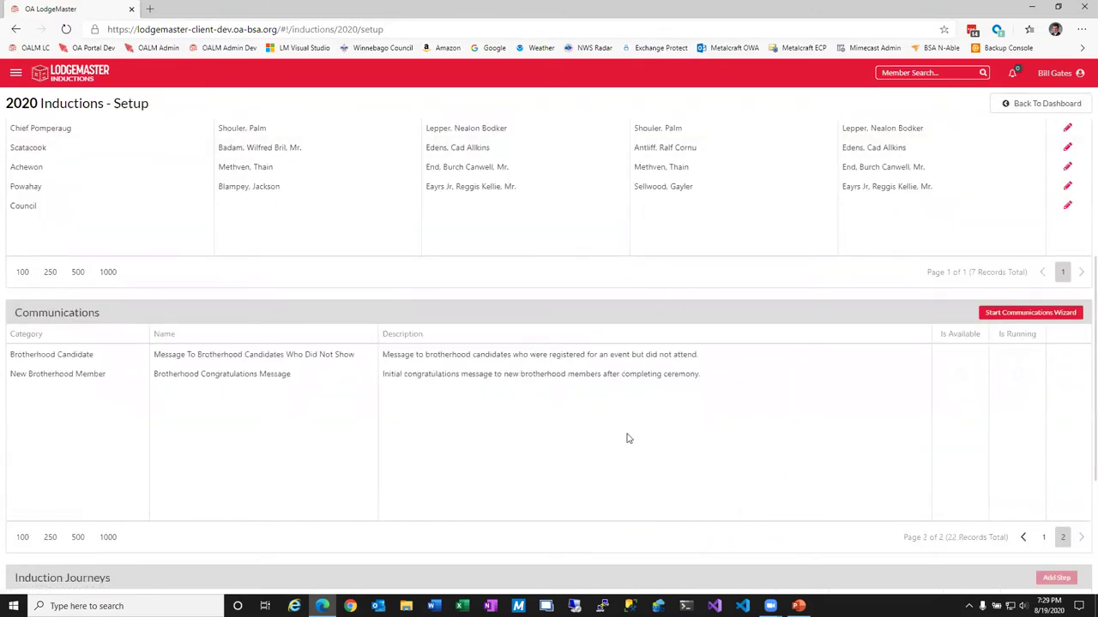
{"action": "left_click", "coordinate": [1043, 537]}
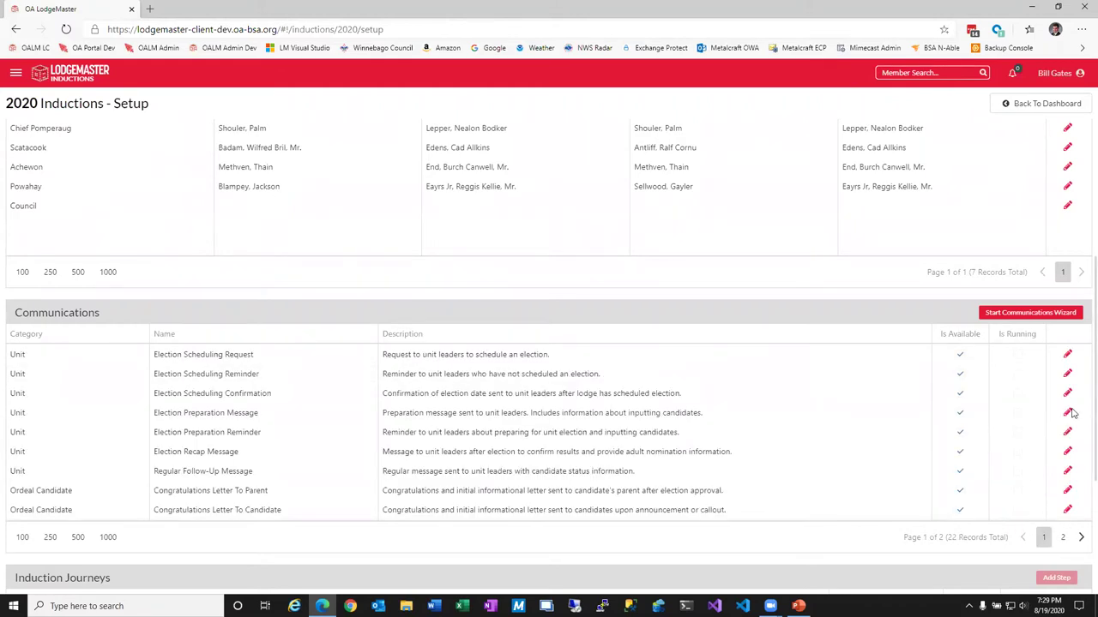
{"action": "left_click", "coordinate": [1067, 412]}
{"action": "left_click", "coordinate": [107, 227]}
Change the Election Preparation Message timing from 21 to 14 days before the election and save.
{"action": "double_click", "coordinate": [106, 227]}
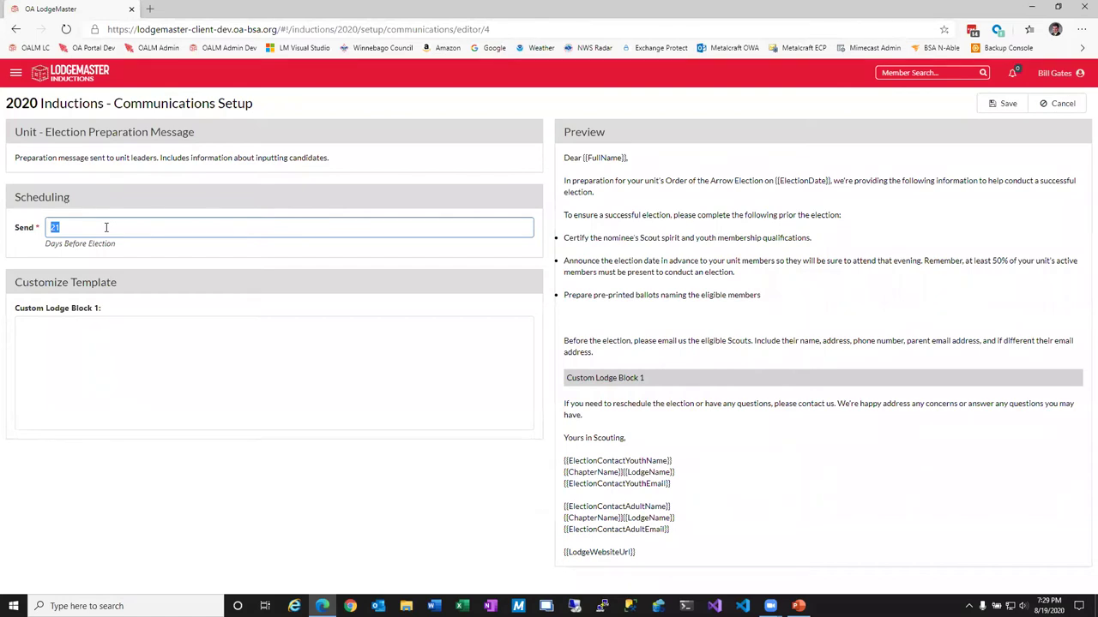
{"action": "type", "text": "14"}
{"action": "left_click", "coordinate": [999, 104]}
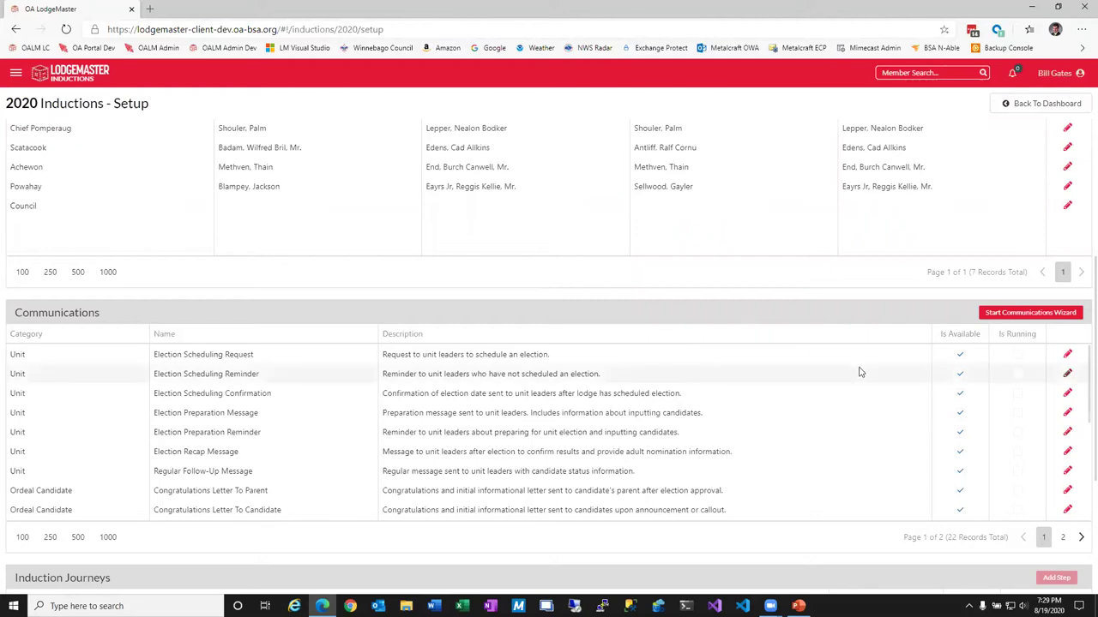
Open the 'Check Out The Lodge Website' step in the Ordeal Candidate Journey for editing.
{"action": "scroll", "coordinate": [840, 421], "scroll_direction": "down", "scroll_amount": 3}
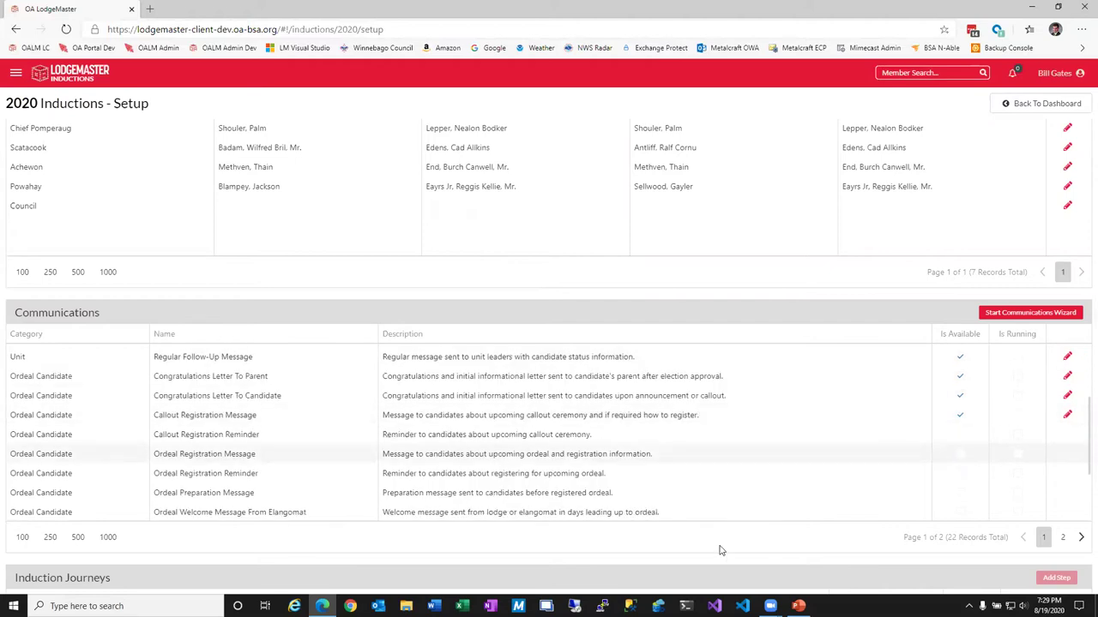
{"action": "scroll", "coordinate": [723, 549], "scroll_direction": "down", "scroll_amount": 1}
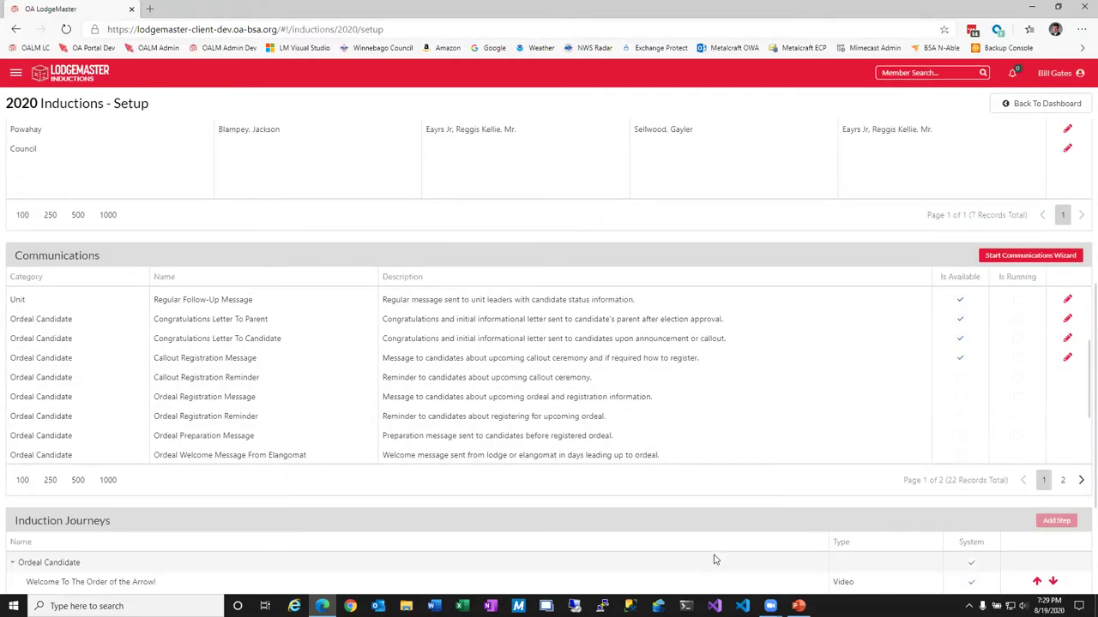
{"action": "scroll", "coordinate": [714, 559], "scroll_direction": "down", "scroll_amount": 2}
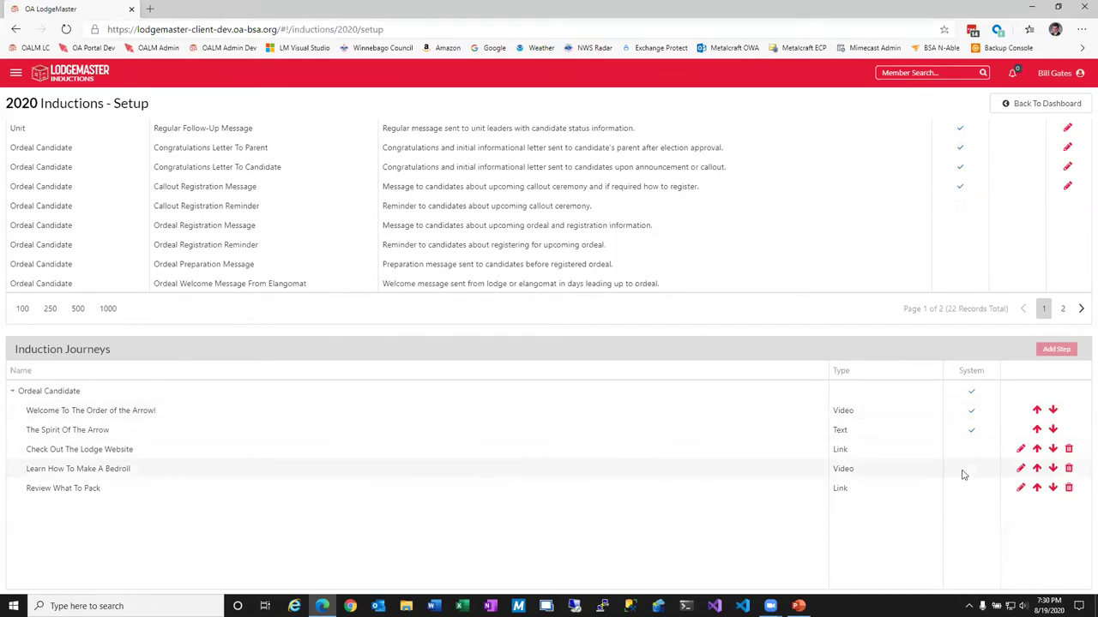
{"action": "left_click", "coordinate": [1020, 450]}
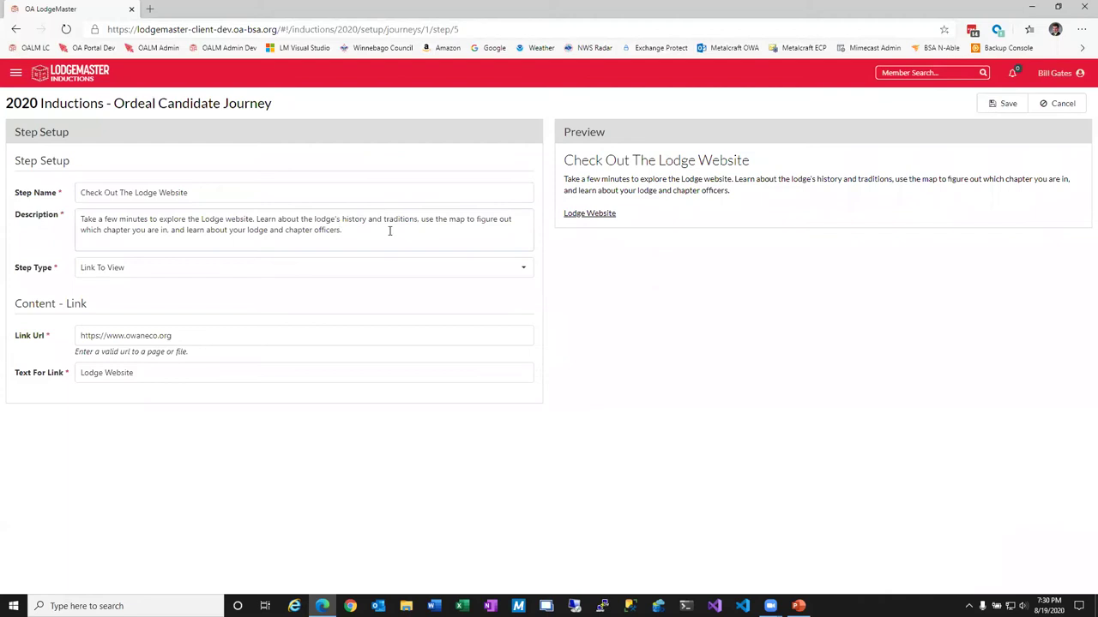
Keep the Link To View type, prefix the link text with 'CLICK HERE -', and save the Lodge Website step.
{"action": "left_click", "coordinate": [146, 267]}
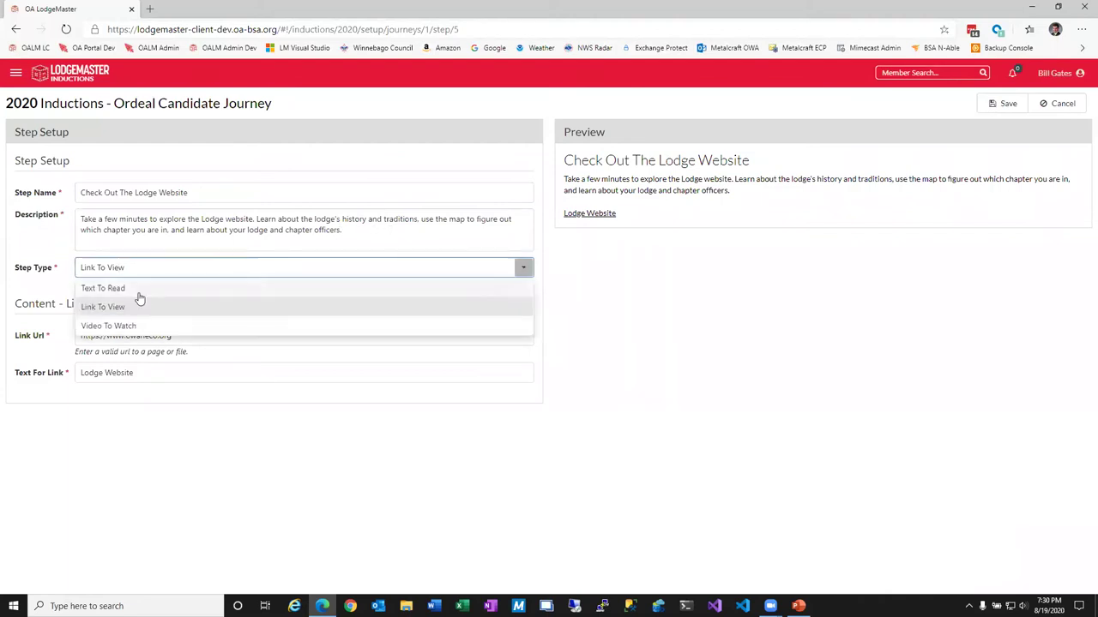
{"action": "left_click", "coordinate": [126, 309]}
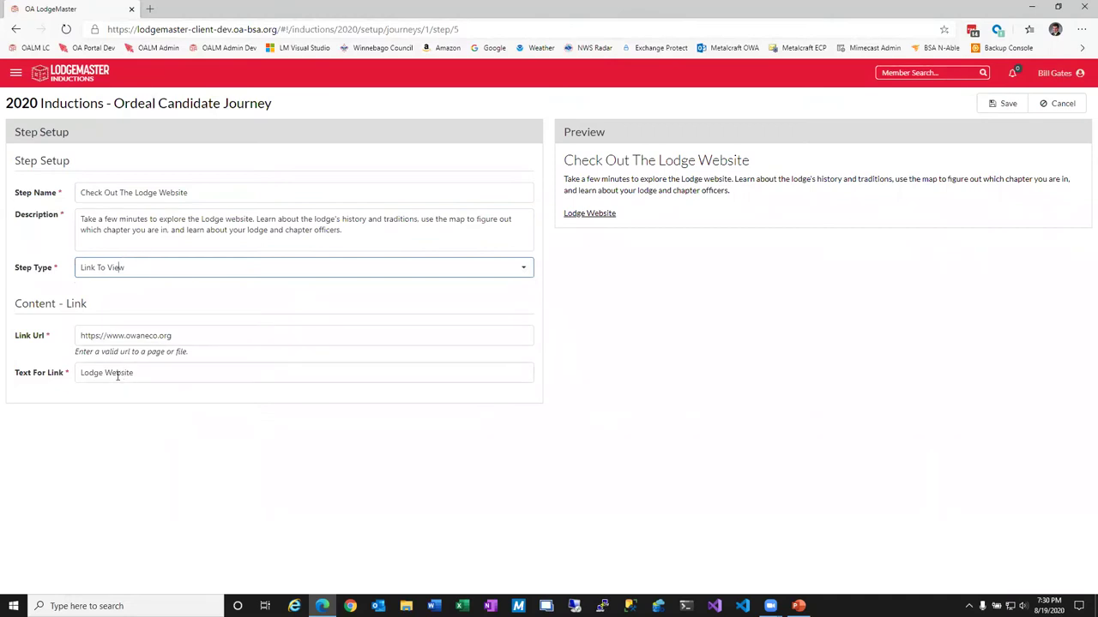
{"action": "left_click", "coordinate": [161, 378]}
{"action": "type", "text": "CLICK"}
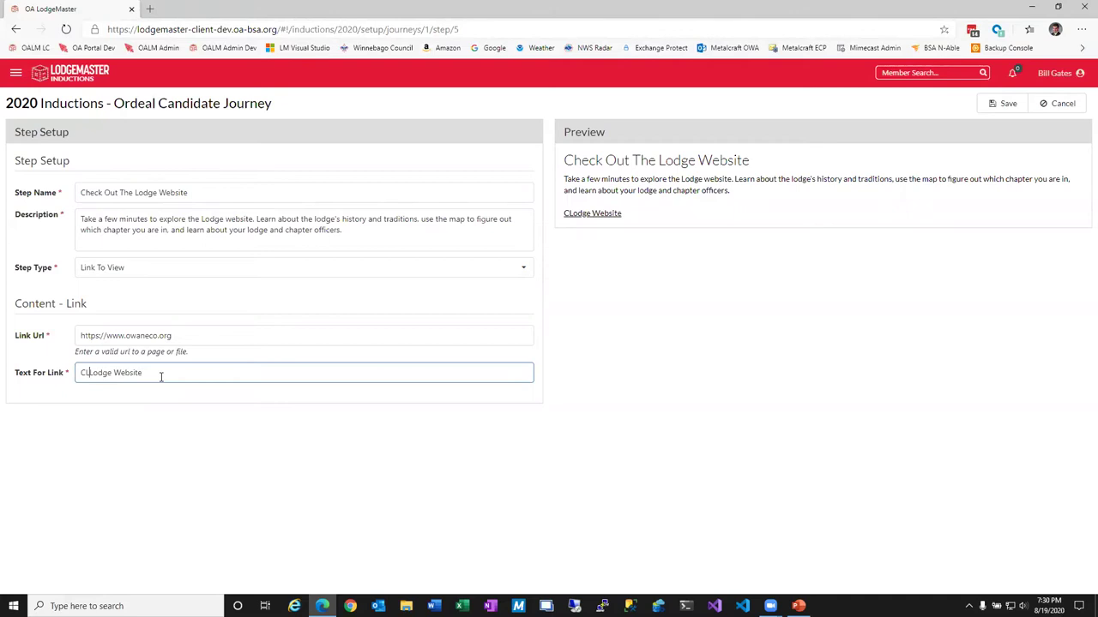
{"action": "type", "text": " HERE -"}
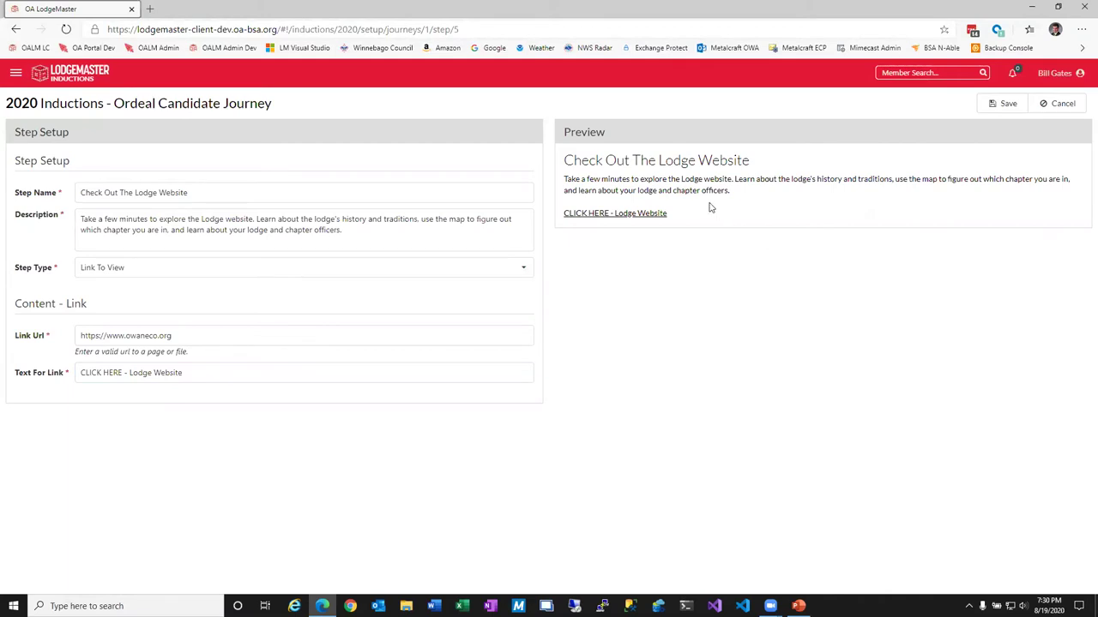
{"action": "left_click_drag", "start_coordinate": [581, 160], "coordinate": [714, 180]}
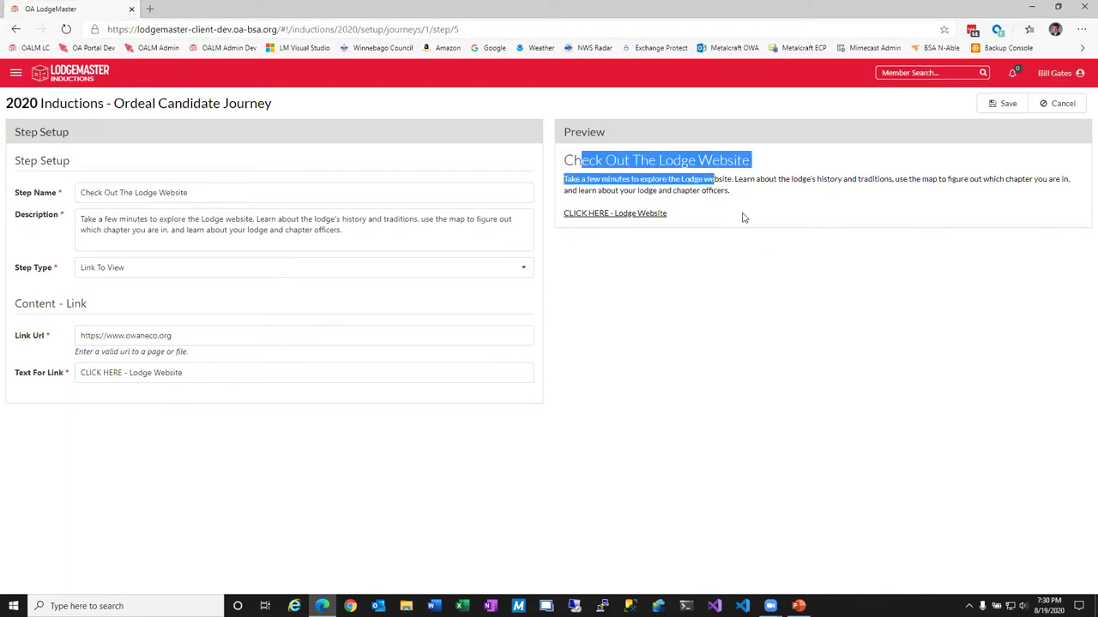
{"action": "left_click", "coordinate": [1002, 104]}
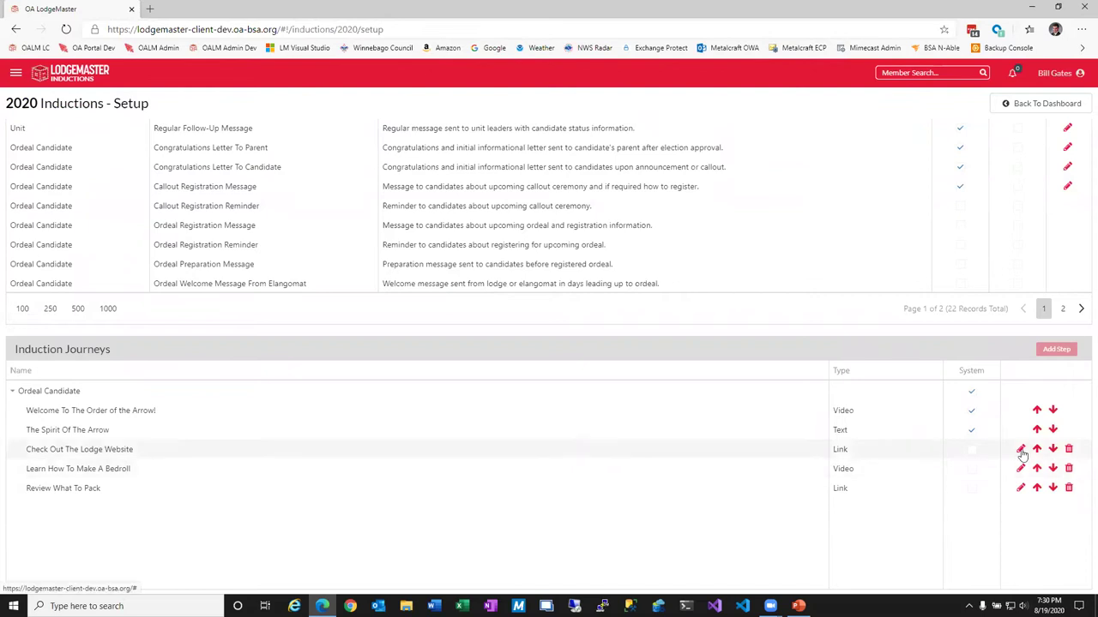
{"action": "left_click", "coordinate": [1021, 469]}
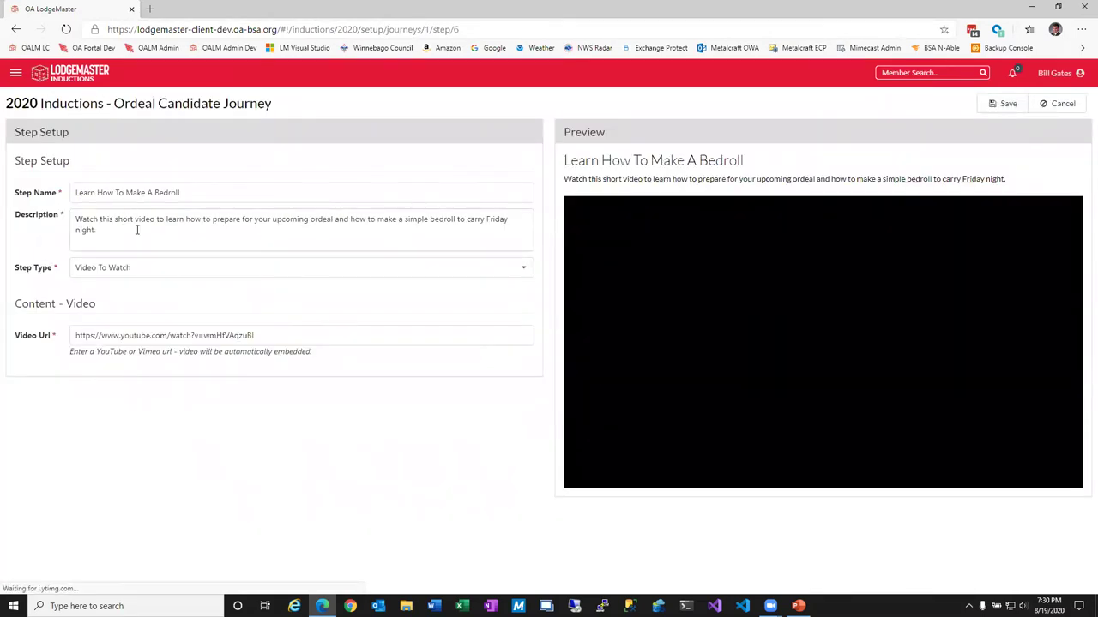
{"action": "double_click", "coordinate": [115, 336]}
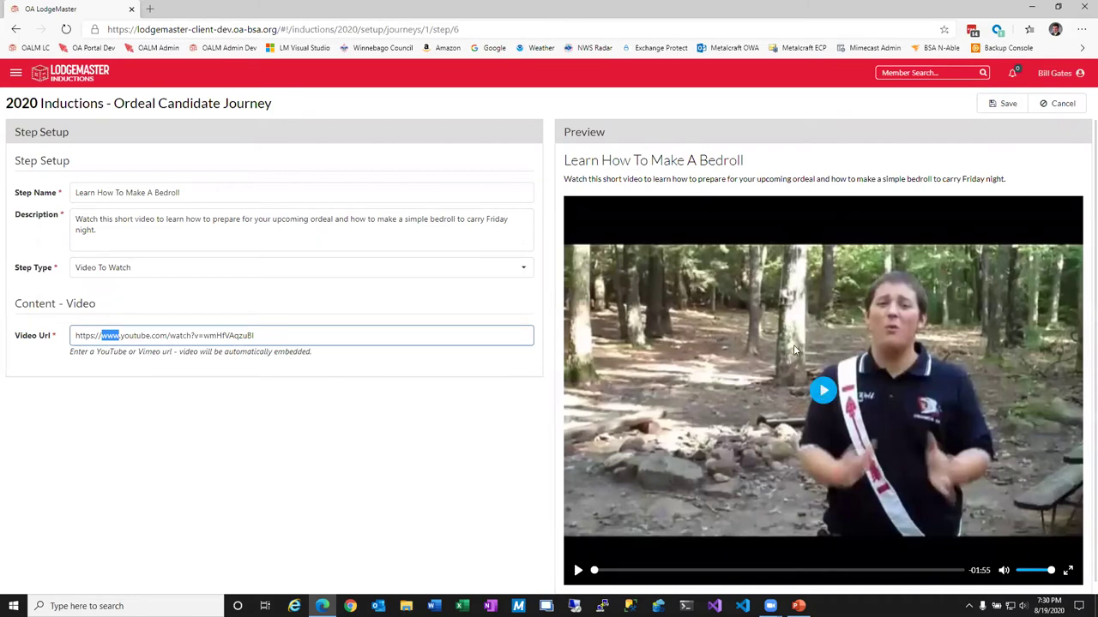
{"action": "left_click", "coordinate": [821, 386]}
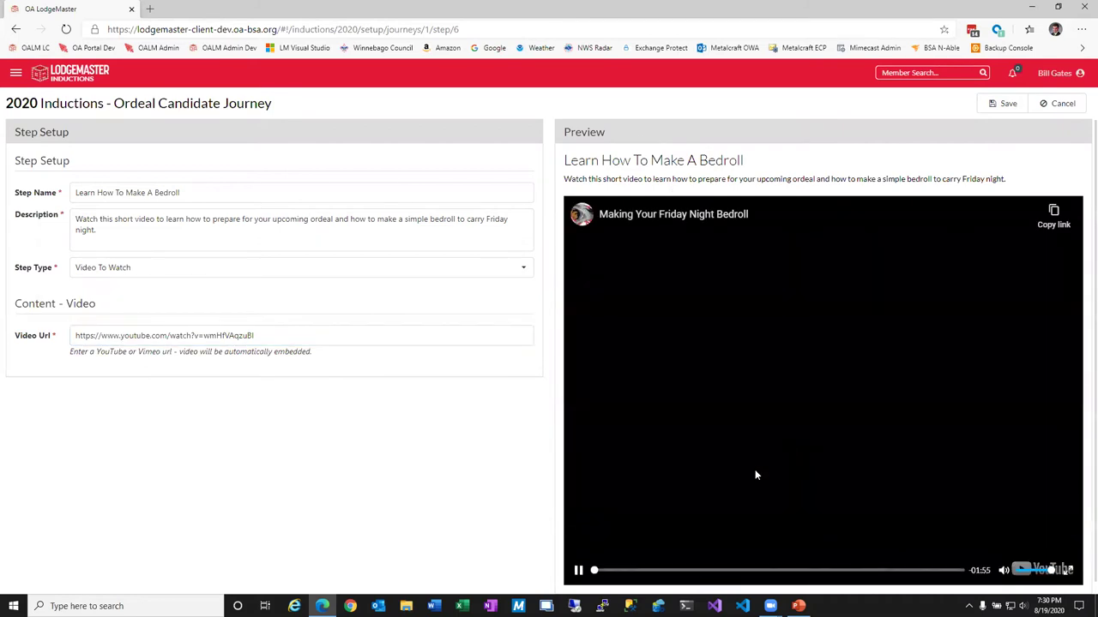
{"action": "left_click", "coordinate": [642, 571]}
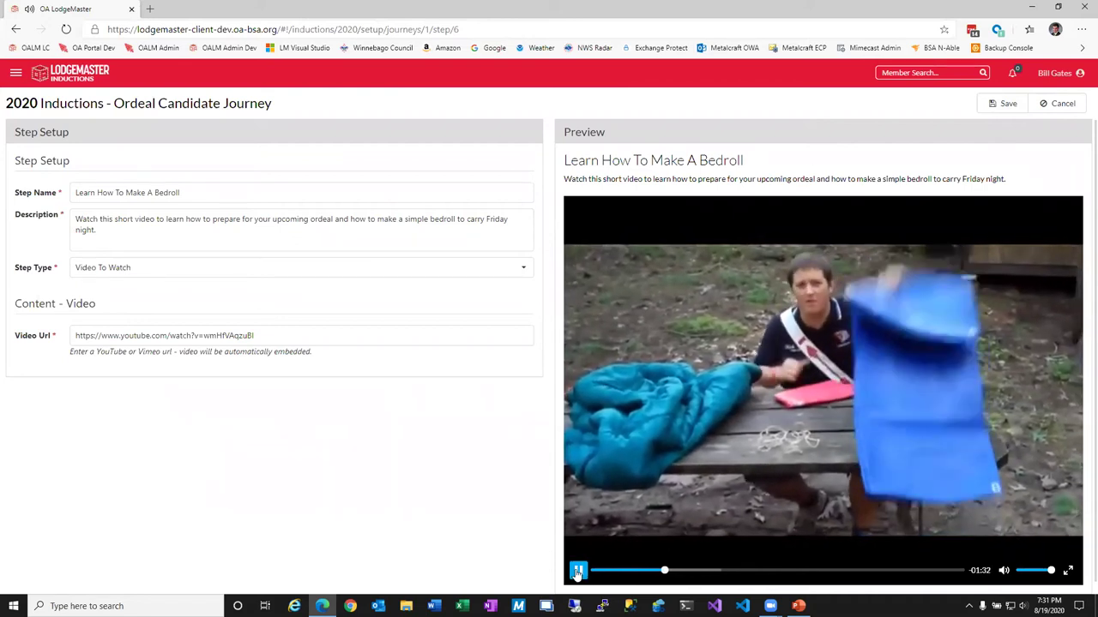
{"action": "left_click", "coordinate": [578, 571]}
{"action": "left_click", "coordinate": [1044, 104]}
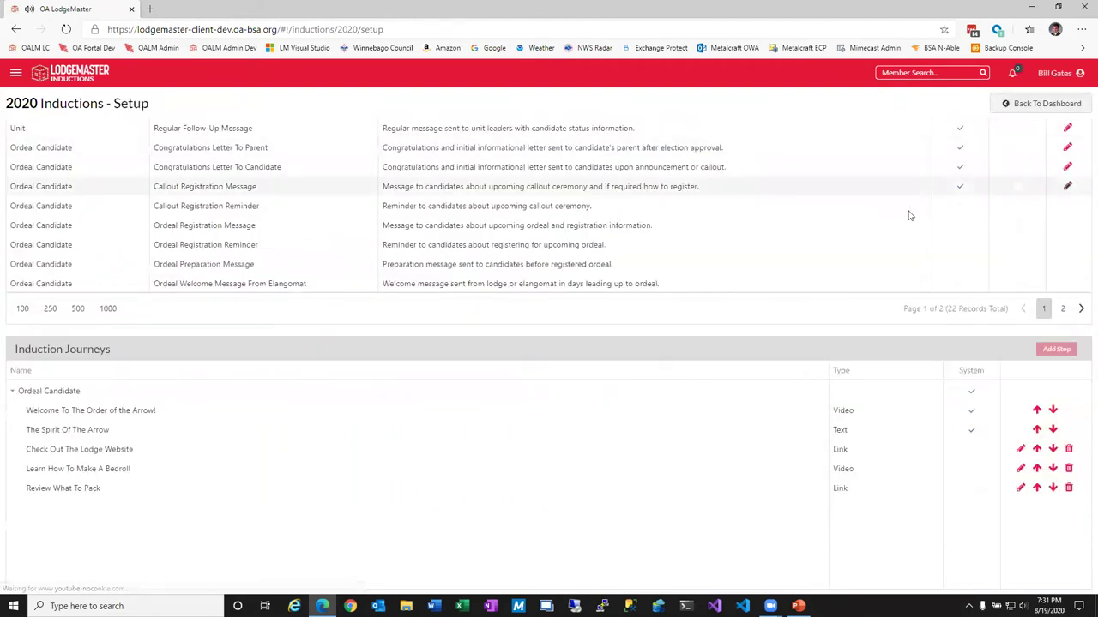
Move Review What To Pack above Learn How To Make A Bedroll, then return to the dashboard.
{"action": "left_click", "coordinate": [1036, 488]}
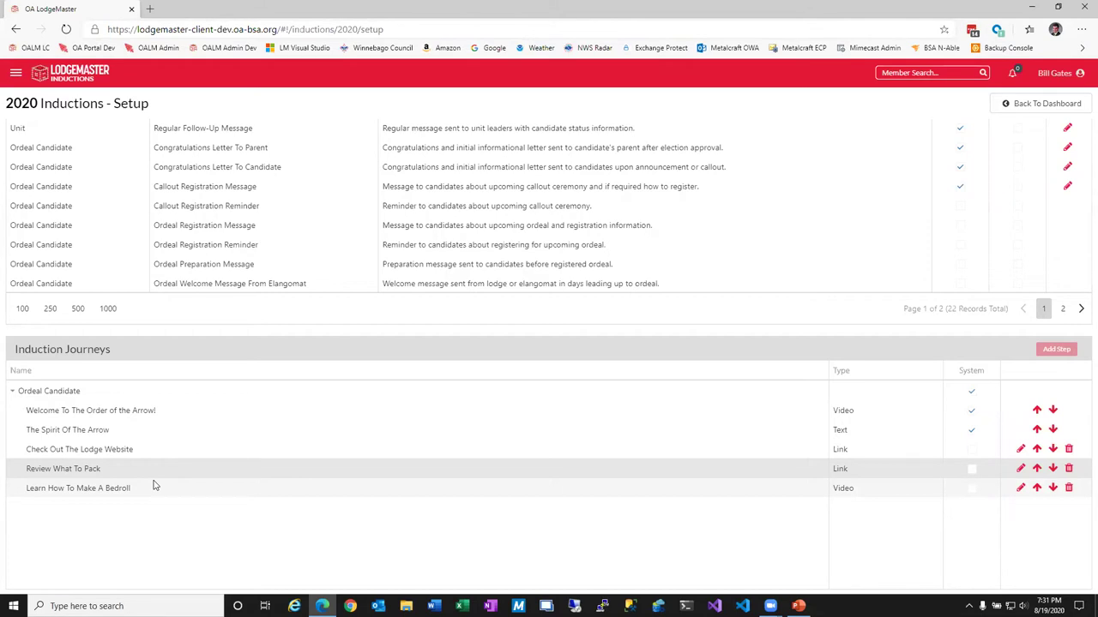
{"action": "left_click", "coordinate": [1012, 107]}
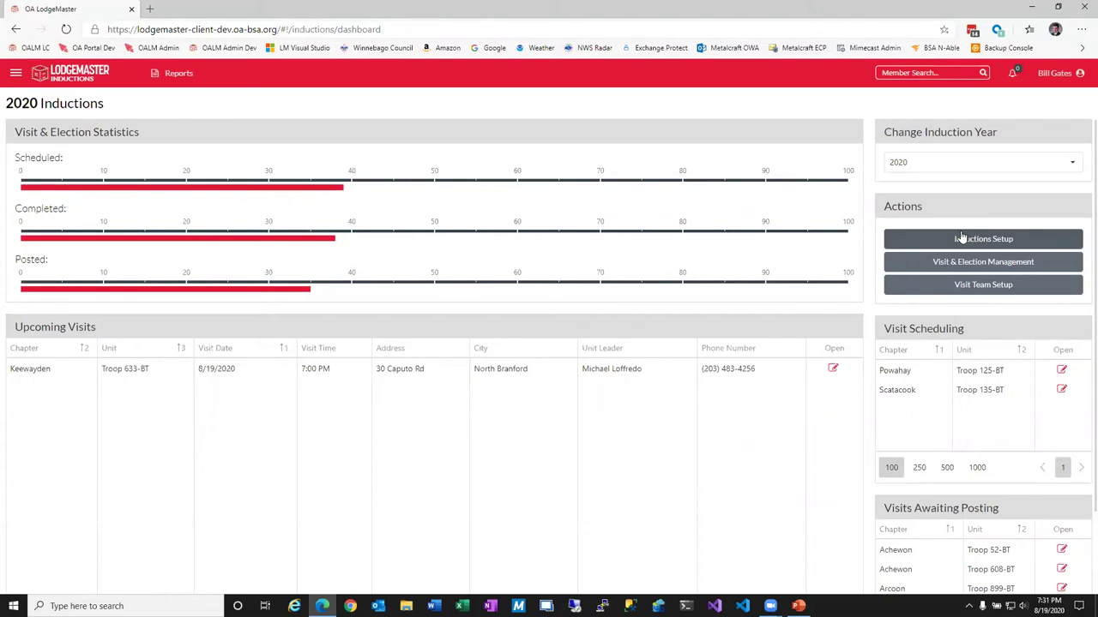
Go to Visit Team Setup from the dashboard's Actions.
{"action": "left_click", "coordinate": [953, 288]}
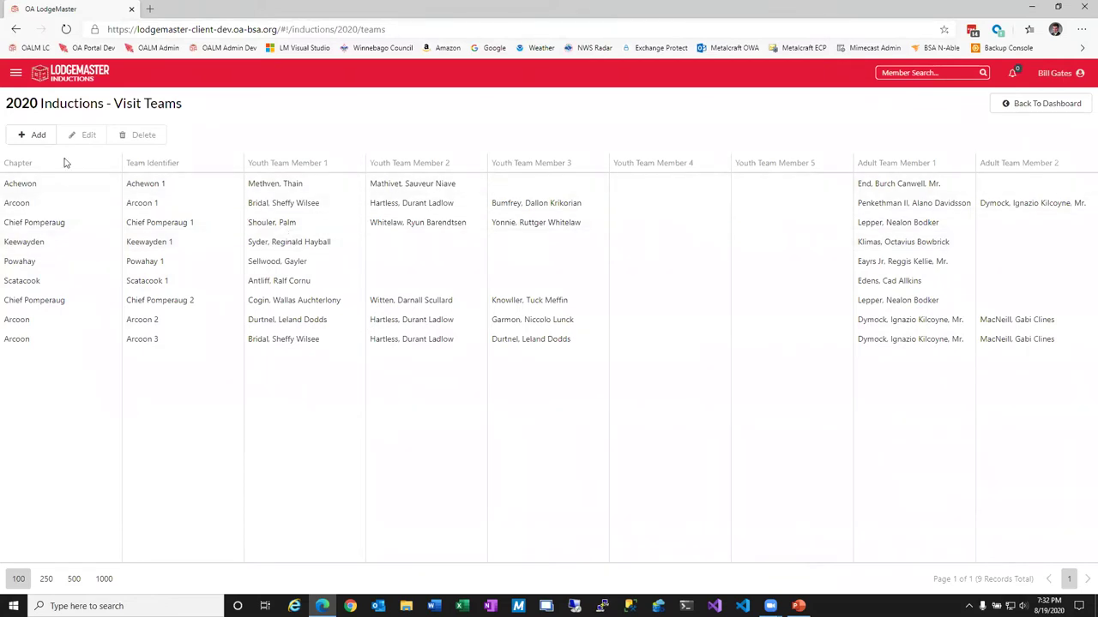
Add a new visit team named 'OALM Team' for the Chief Pomperaug chapter.
{"action": "left_click", "coordinate": [34, 134]}
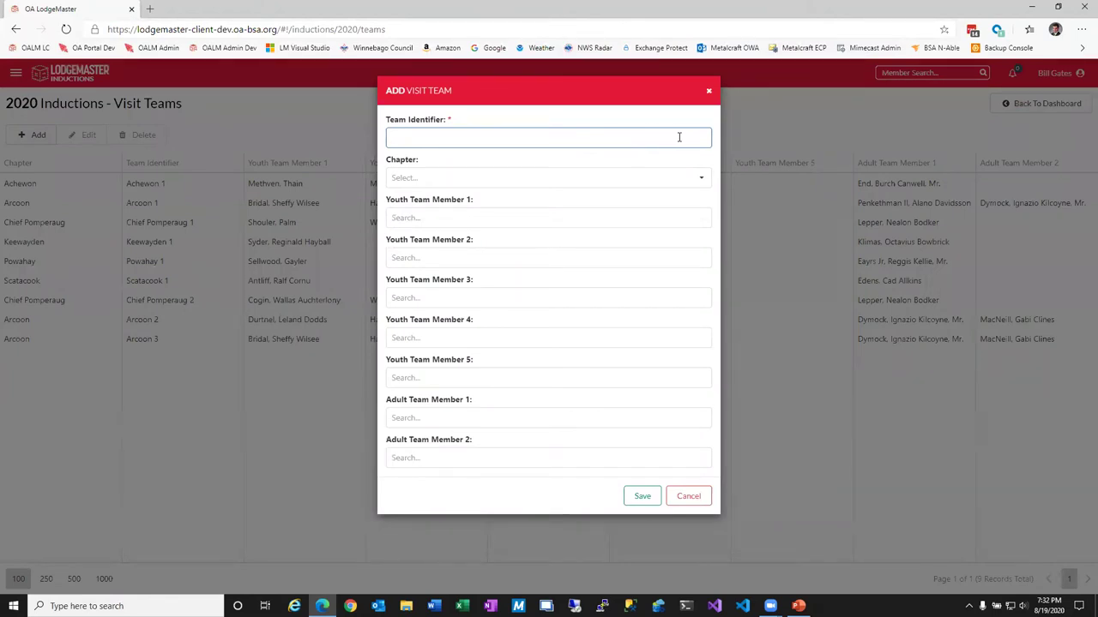
{"action": "type", "text": "OALM Team"}
{"action": "key", "text": "Tab"}
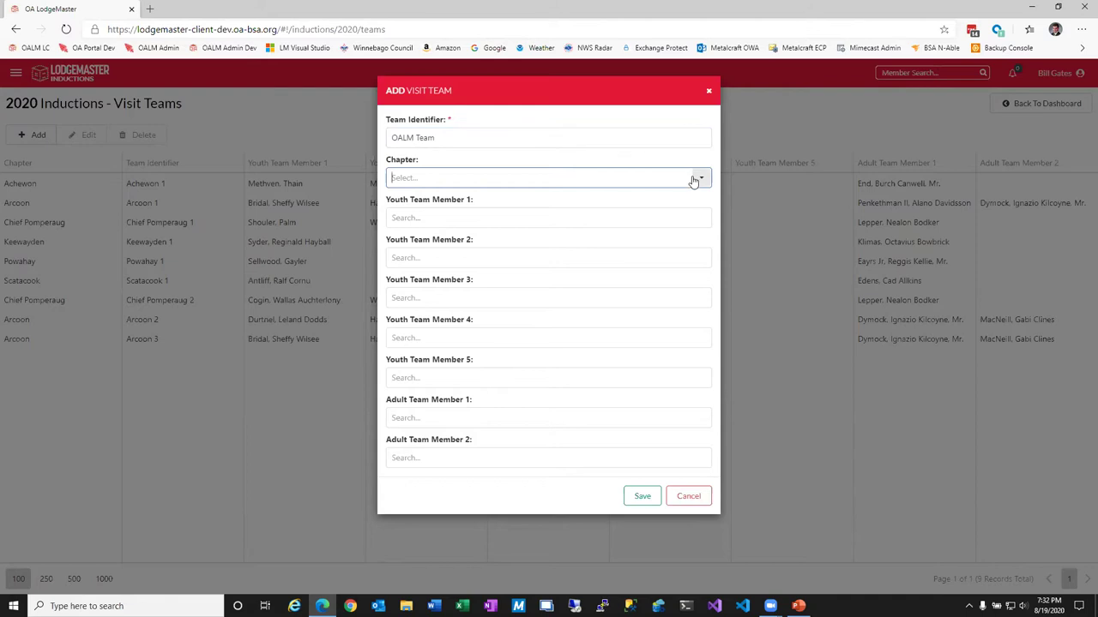
{"action": "left_click", "coordinate": [693, 179]}
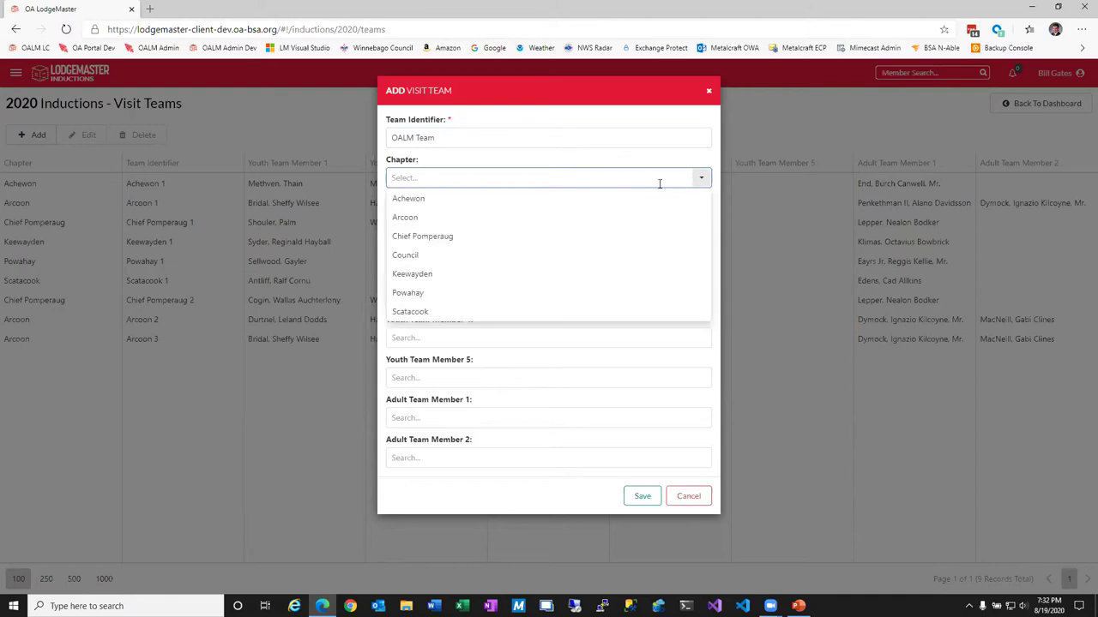
{"action": "left_click", "coordinate": [448, 237]}
Pick one youth member and one adult member for the team and save it.
{"action": "left_click", "coordinate": [447, 219]}
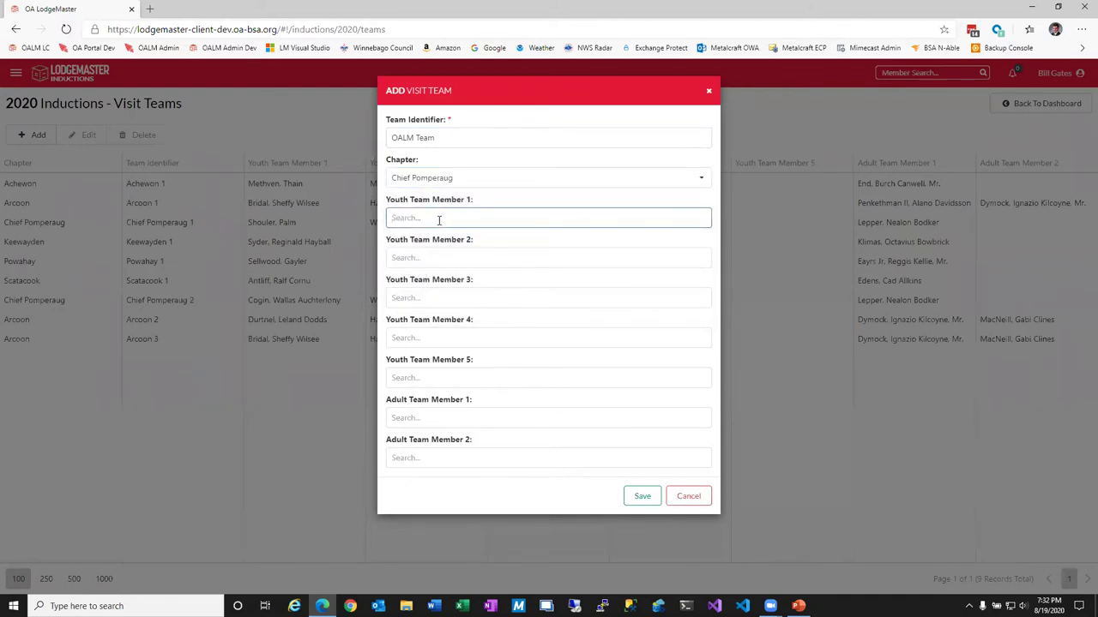
{"action": "type", "text": "le"}
{"action": "left_click", "coordinate": [454, 265]}
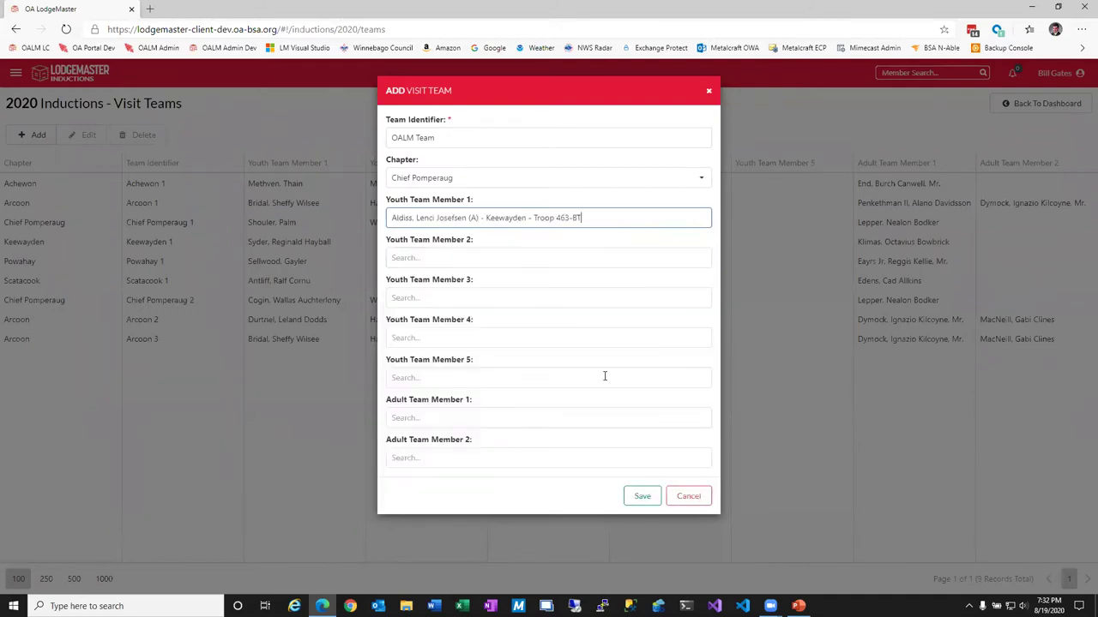
{"action": "left_click", "coordinate": [480, 419]}
{"action": "type", "text": "au"}
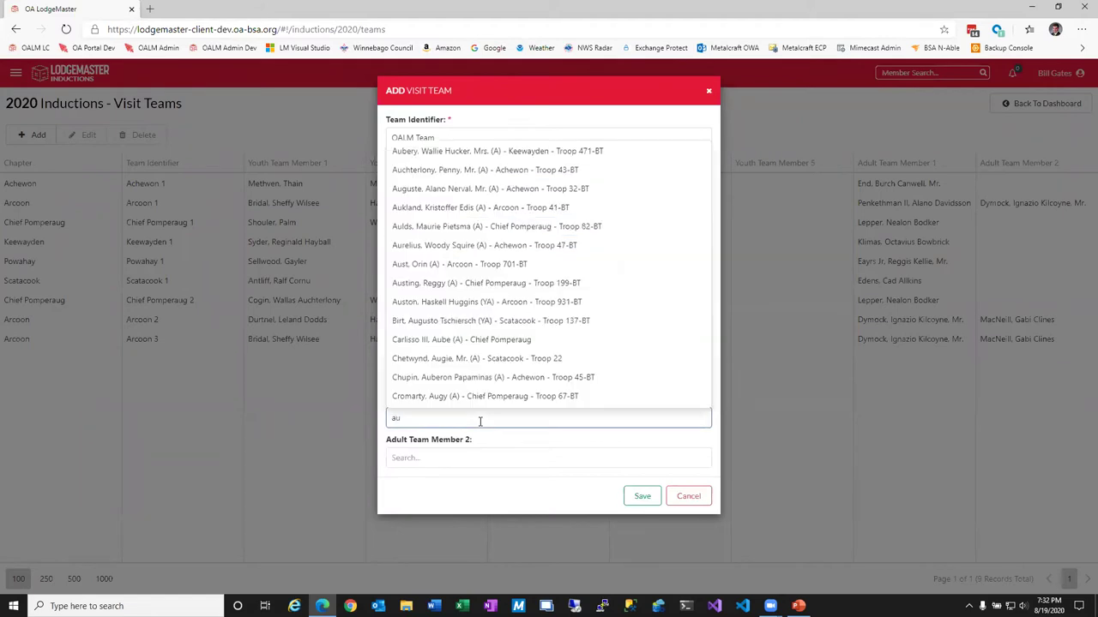
{"action": "left_click", "coordinate": [487, 394]}
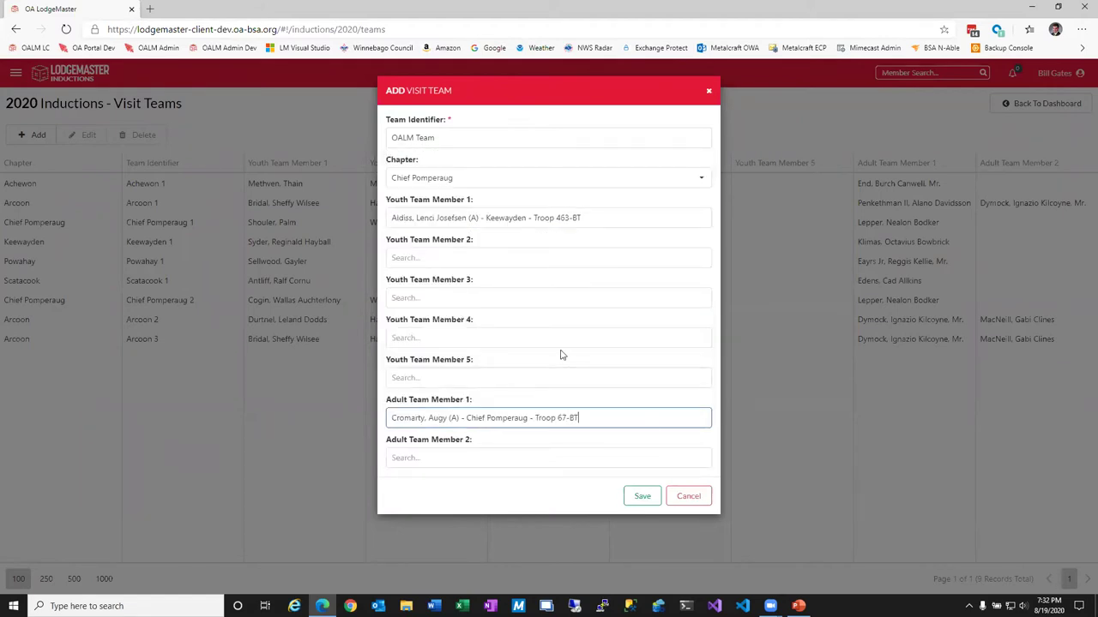
{"action": "left_click", "coordinate": [641, 496]}
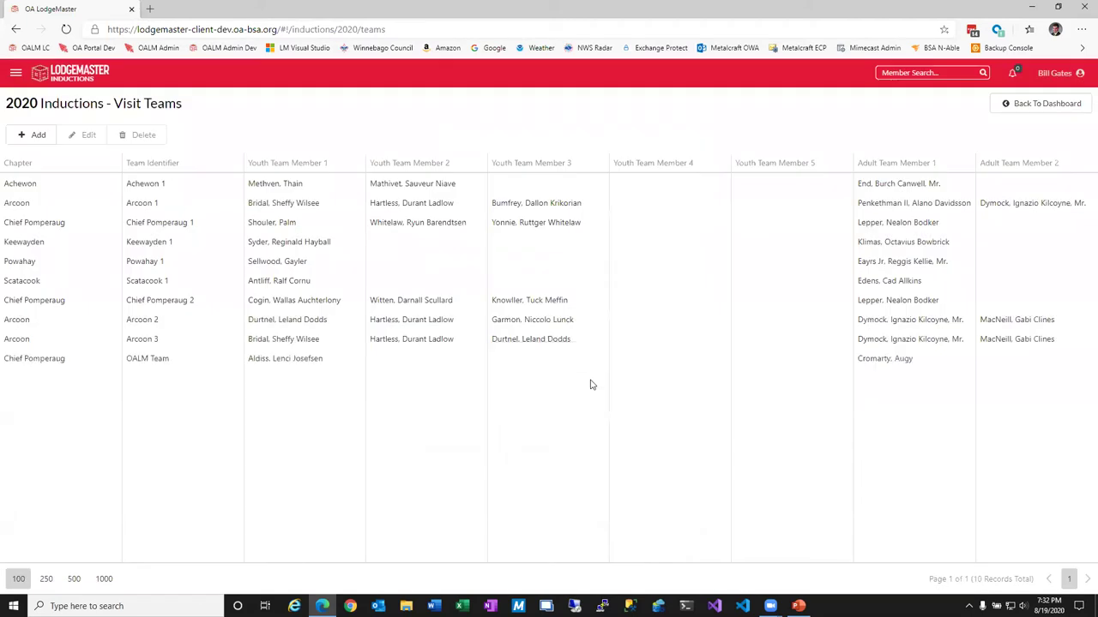
{"action": "left_click", "coordinate": [243, 362]}
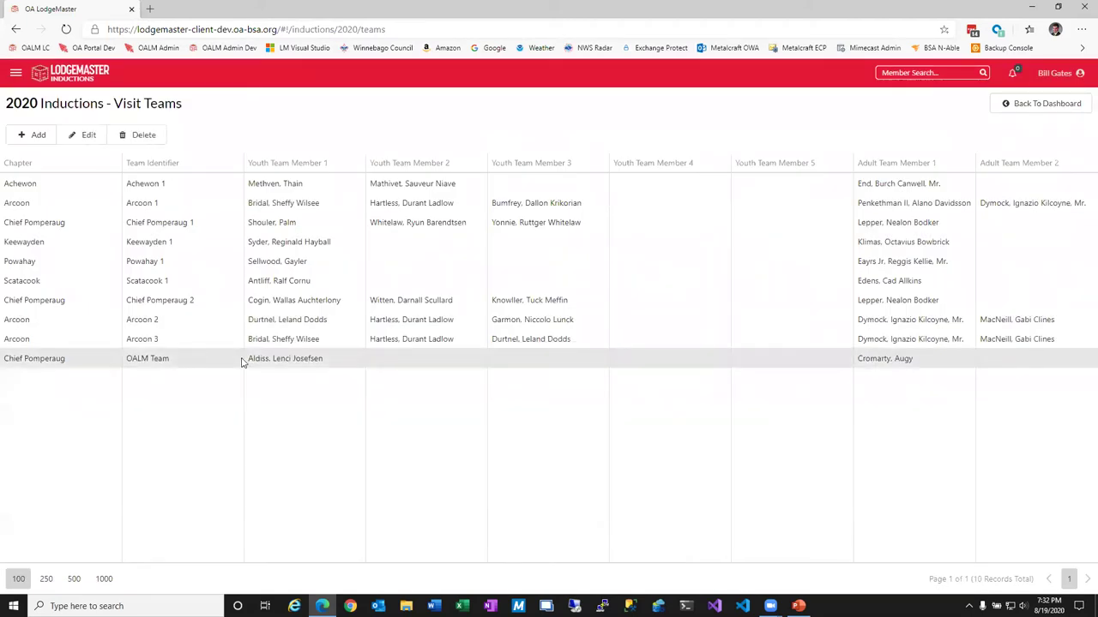
Open OALM Team in the editor, cancel without changes, and go back to the dashboard.
{"action": "left_click", "coordinate": [87, 135]}
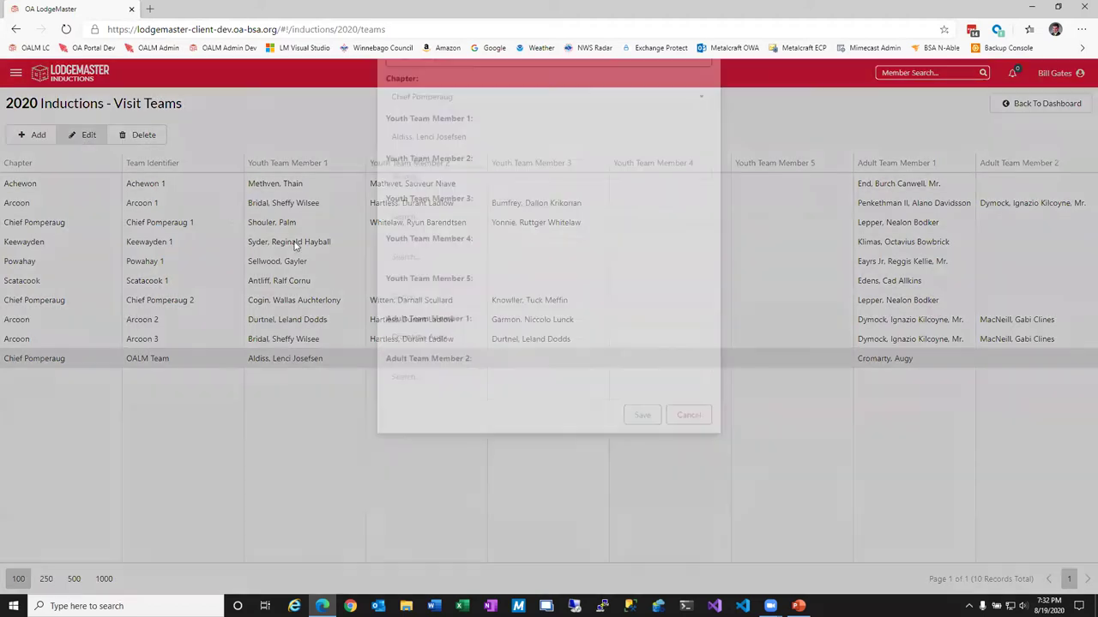
{"action": "left_click", "coordinate": [689, 498]}
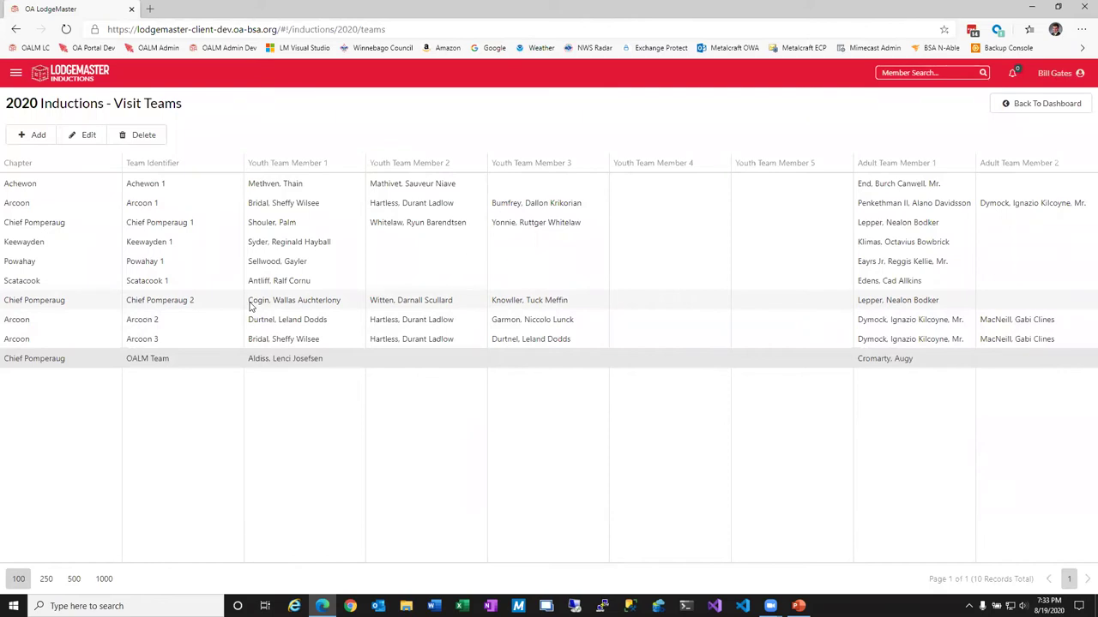
{"action": "left_click", "coordinate": [1070, 108]}
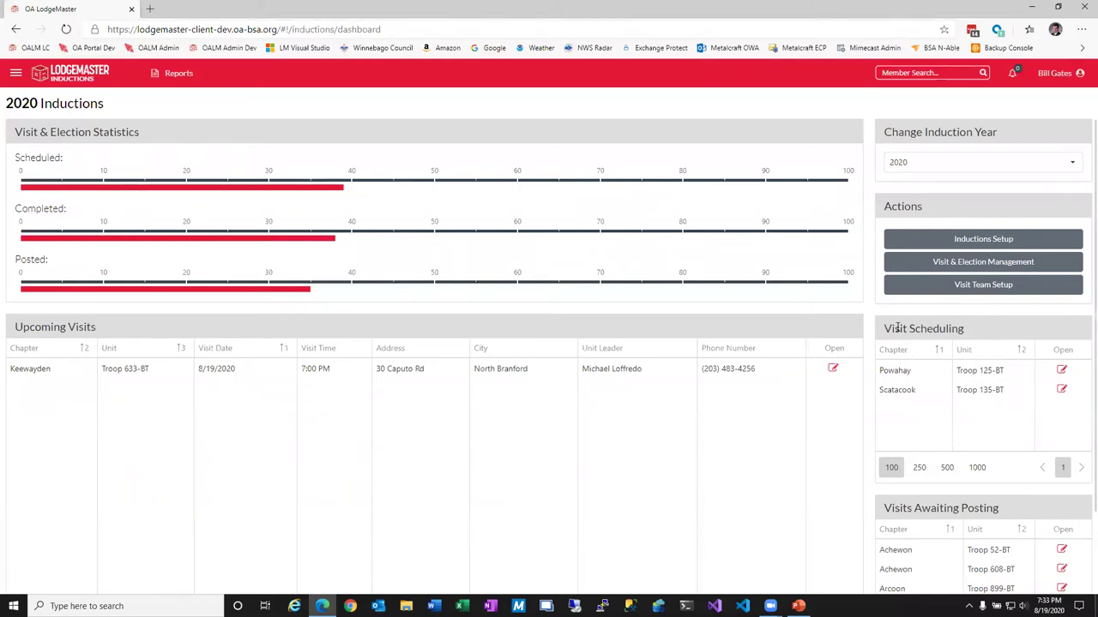
{"action": "left_click_drag", "start_coordinate": [894, 329], "coordinate": [950, 330]}
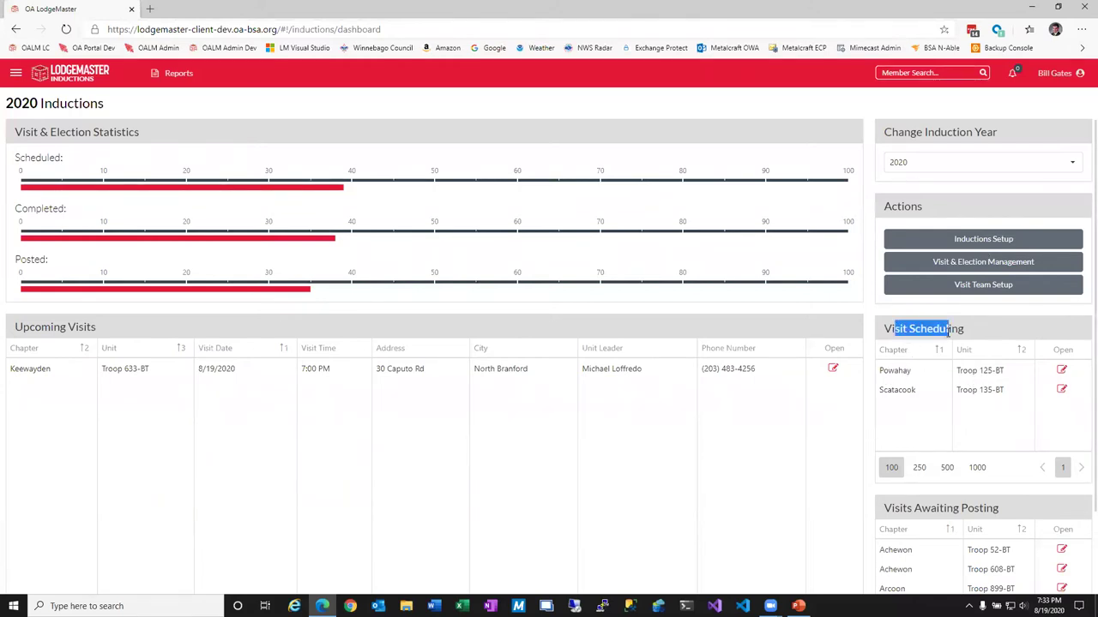
Open the Troop 125-BT visit scheduling form and review its submission and requested dates.
{"action": "left_click", "coordinate": [1062, 372]}
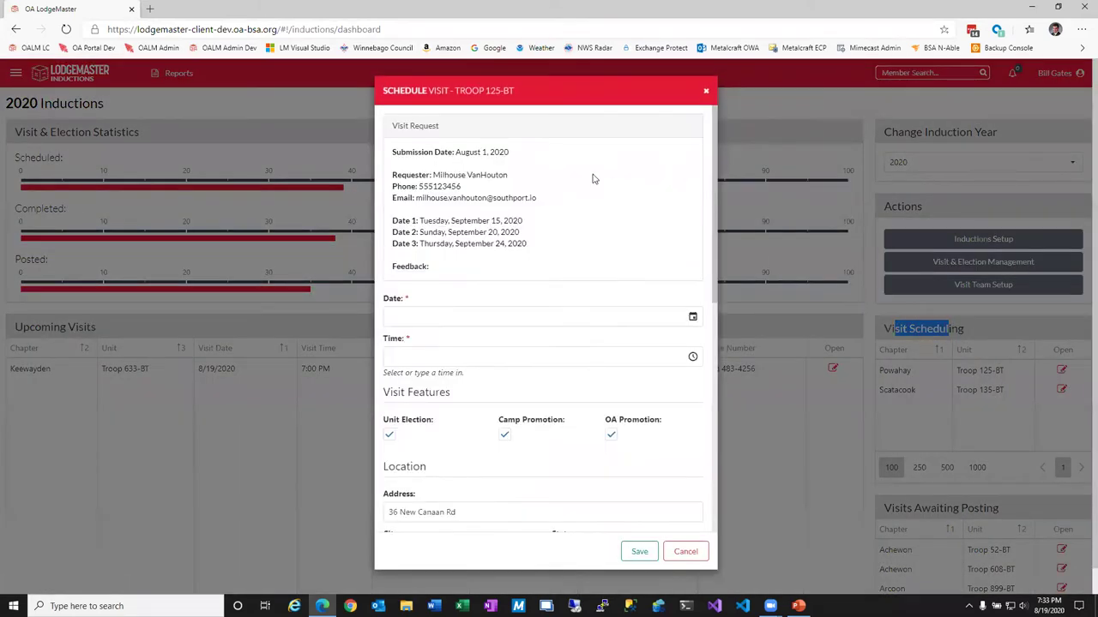
{"action": "left_click_drag", "start_coordinate": [470, 152], "coordinate": [510, 154]}
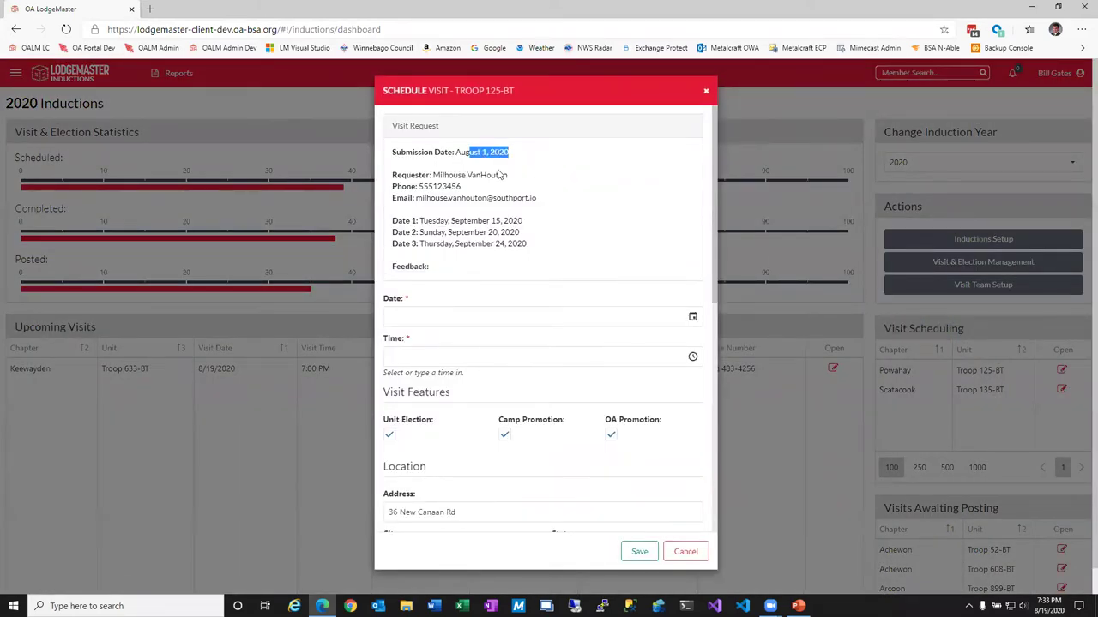
{"action": "left_click_drag", "start_coordinate": [471, 220], "coordinate": [528, 251]}
{"action": "left_click", "coordinate": [534, 248]}
Set the visit date to 8/19/2020 and the time to 7:00 PM.
{"action": "left_click", "coordinate": [692, 317]}
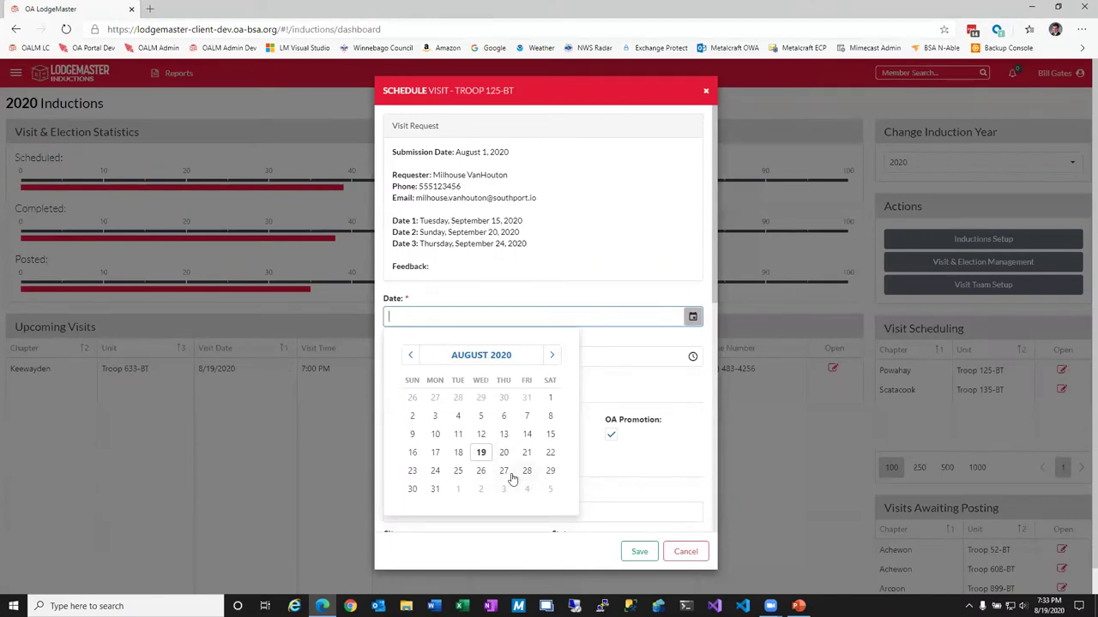
{"action": "left_click", "coordinate": [692, 356]}
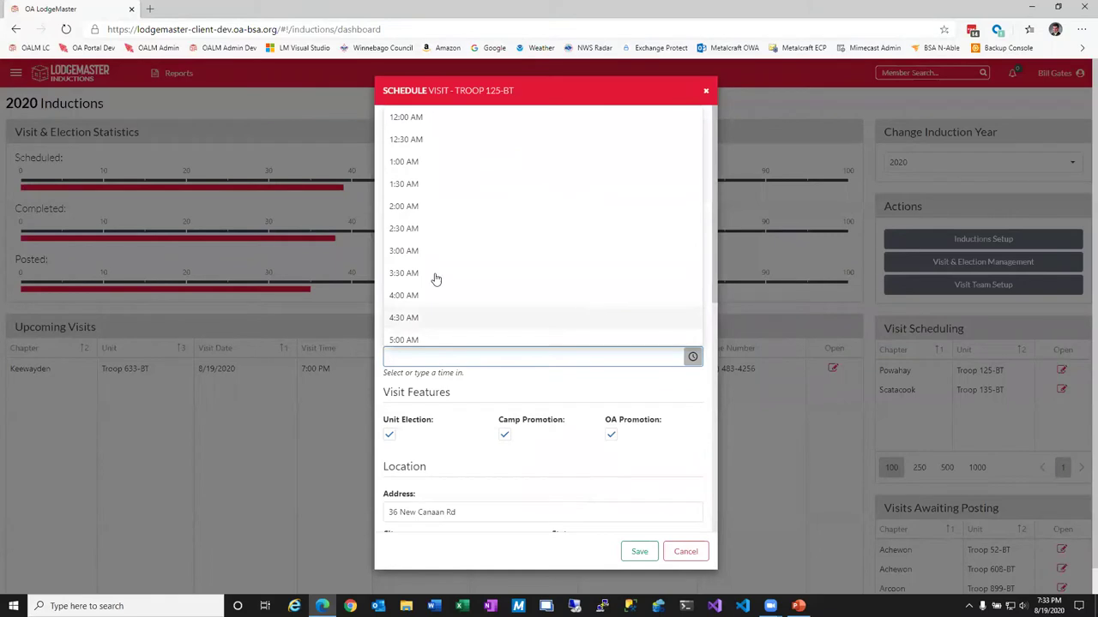
{"action": "scroll", "coordinate": [433, 304], "scroll_direction": "down", "scroll_amount": 7}
{"action": "scroll", "coordinate": [434, 294], "scroll_direction": "down", "scroll_amount": 1}
{"action": "left_click", "coordinate": [434, 277]}
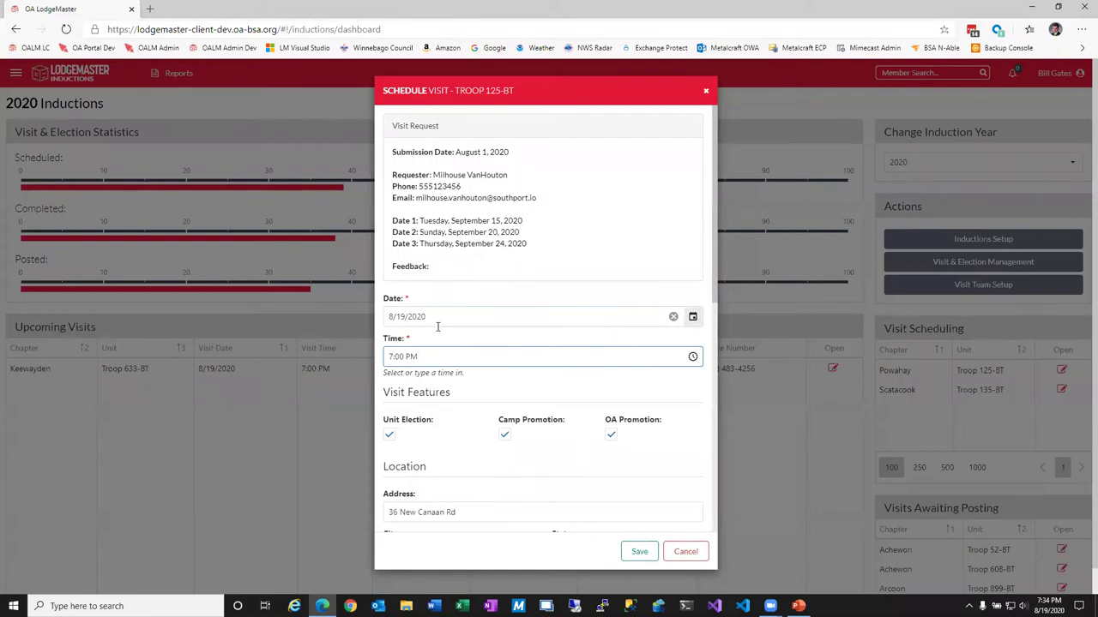
{"action": "scroll", "coordinate": [485, 374], "scroll_direction": "down", "scroll_amount": 3}
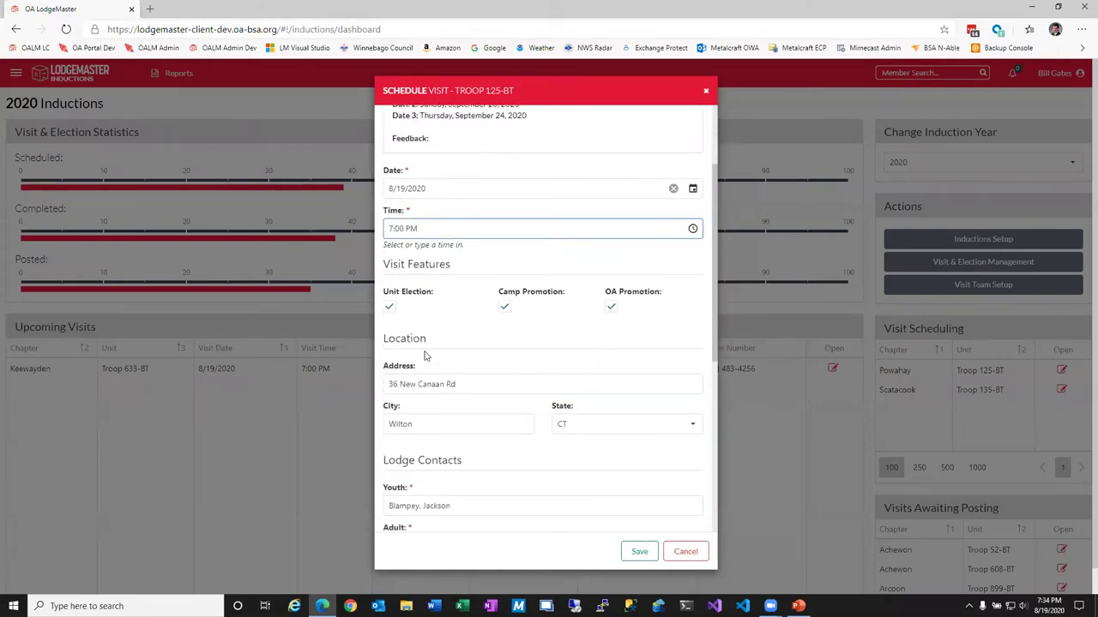
Review the unit leader's address and email, then save the Troop 125-BT visit as scheduled.
{"action": "left_click", "coordinate": [390, 308]}
{"action": "scroll", "coordinate": [497, 377], "scroll_direction": "down", "scroll_amount": 1}
{"action": "double_click", "coordinate": [467, 323]}
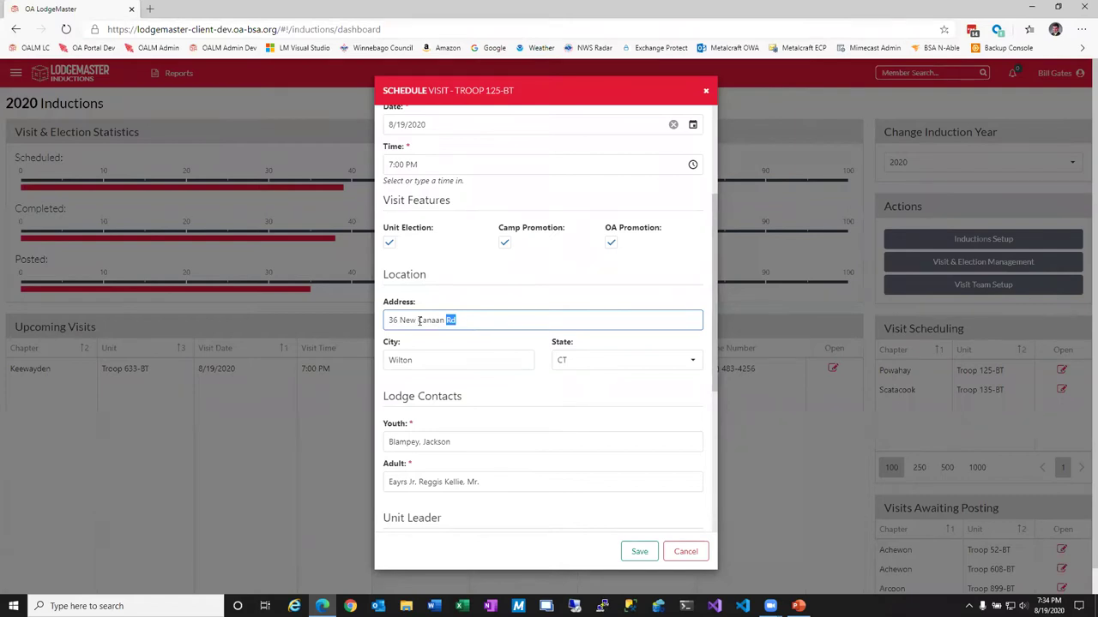
{"action": "scroll", "coordinate": [567, 351], "scroll_direction": "down", "scroll_amount": 2}
{"action": "scroll", "coordinate": [562, 353], "scroll_direction": "down", "scroll_amount": 1}
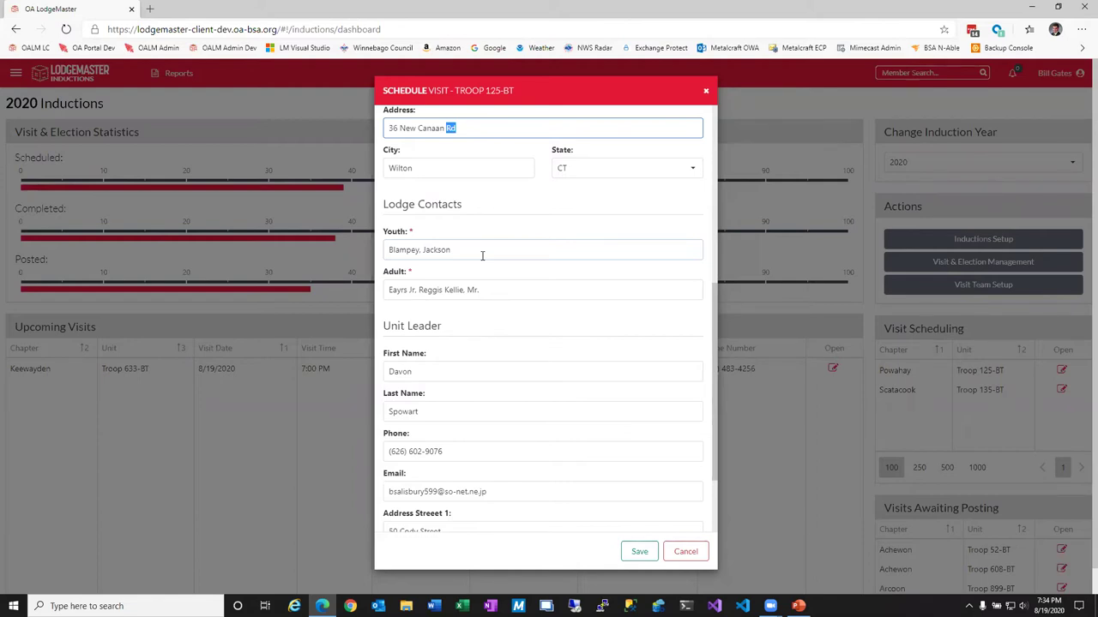
{"action": "scroll", "coordinate": [564, 352], "scroll_direction": "down", "scroll_amount": 3}
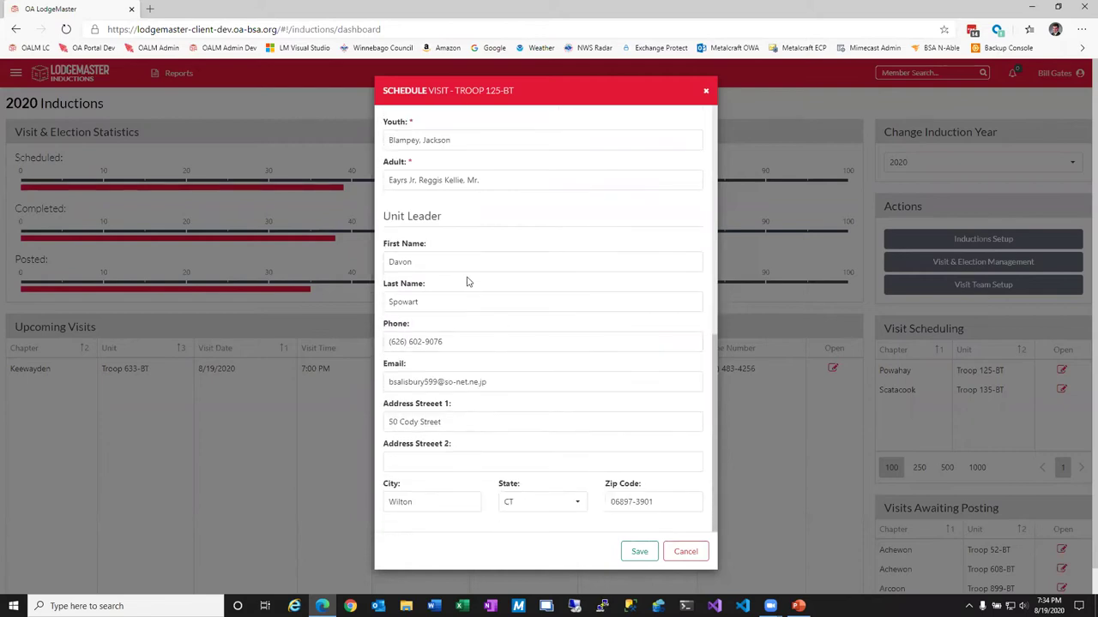
{"action": "scroll", "coordinate": [540, 436], "scroll_direction": "down", "scroll_amount": 1}
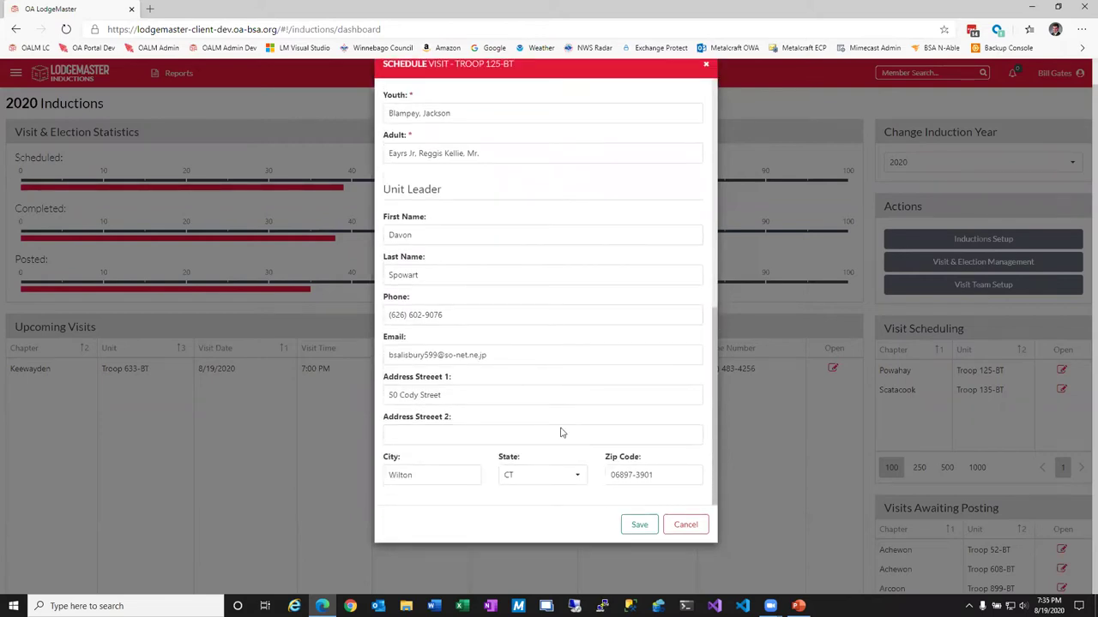
{"action": "left_click", "coordinate": [504, 355]}
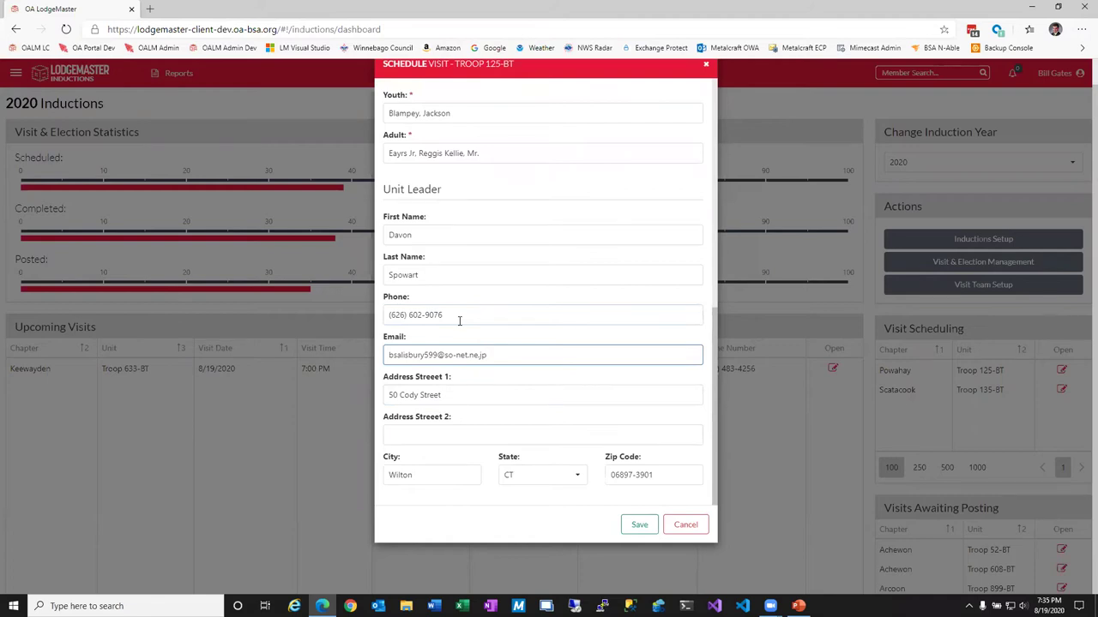
{"action": "left_click", "coordinate": [638, 522]}
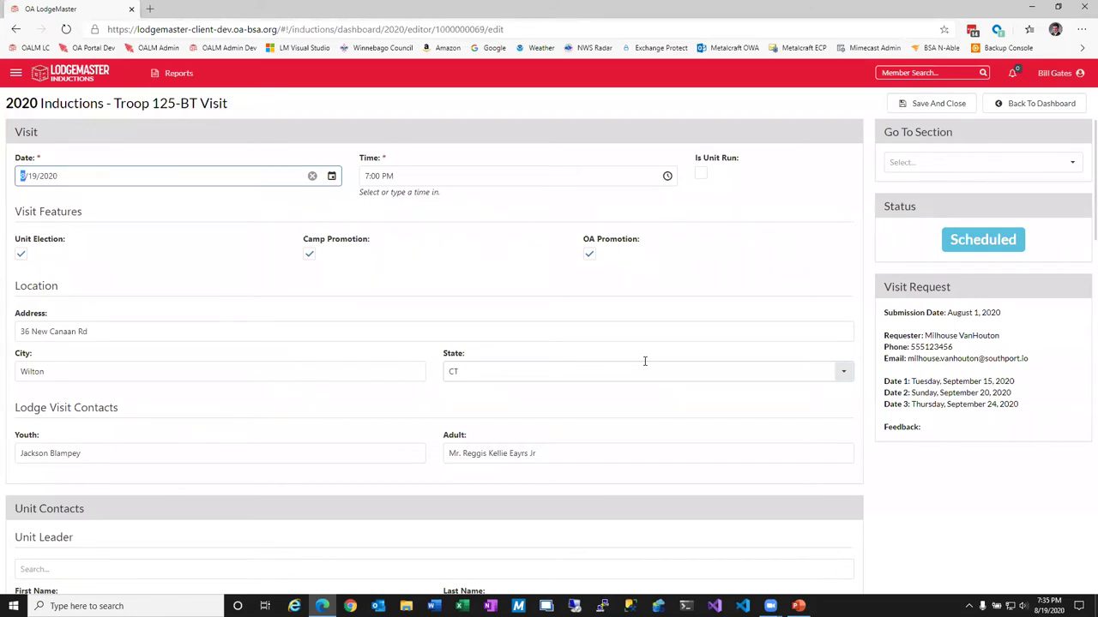
Search 'a' under Unit Youth Leader and pick the matching member to fill name, phone and email.
{"action": "scroll", "coordinate": [645, 361], "scroll_direction": "down", "scroll_amount": 15}
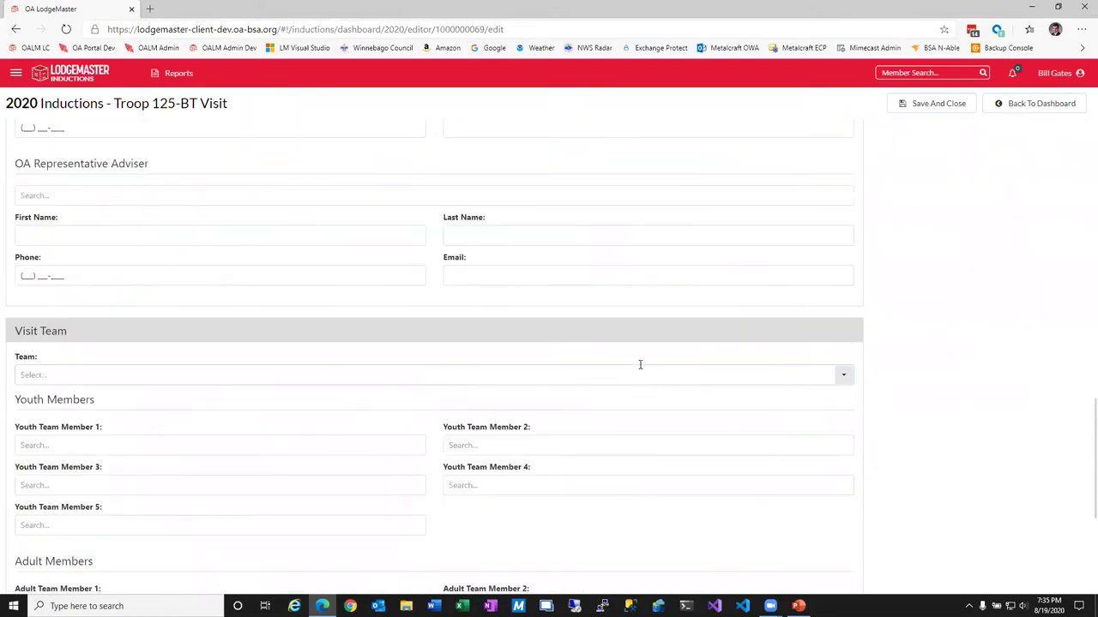
{"action": "scroll", "coordinate": [639, 365], "scroll_direction": "down", "scroll_amount": 4}
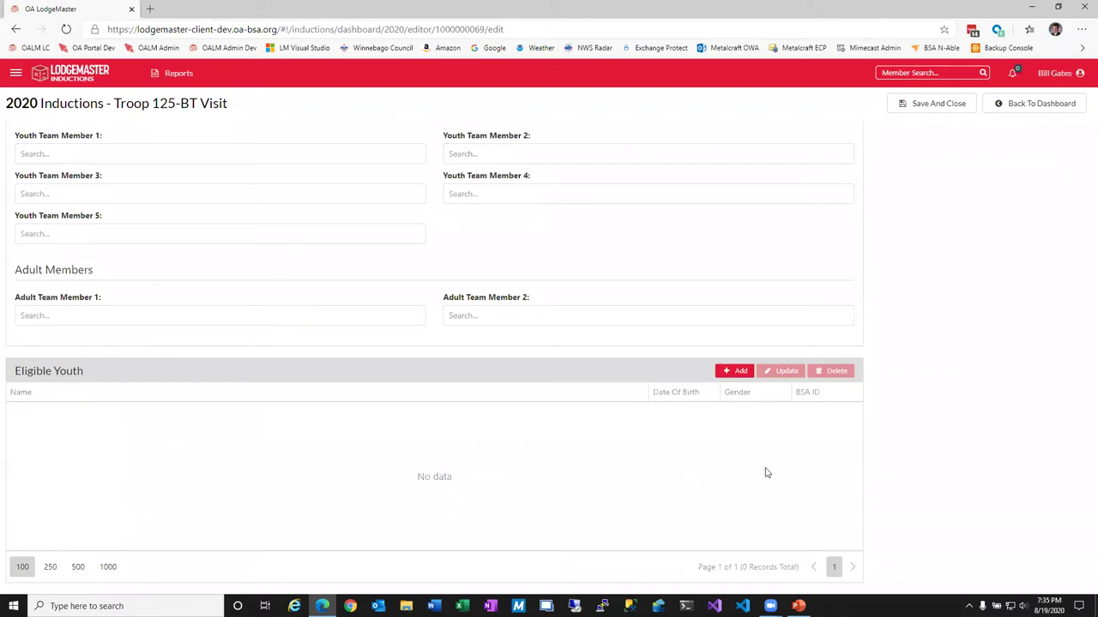
{"action": "scroll", "coordinate": [772, 472], "scroll_direction": "up", "scroll_amount": 10}
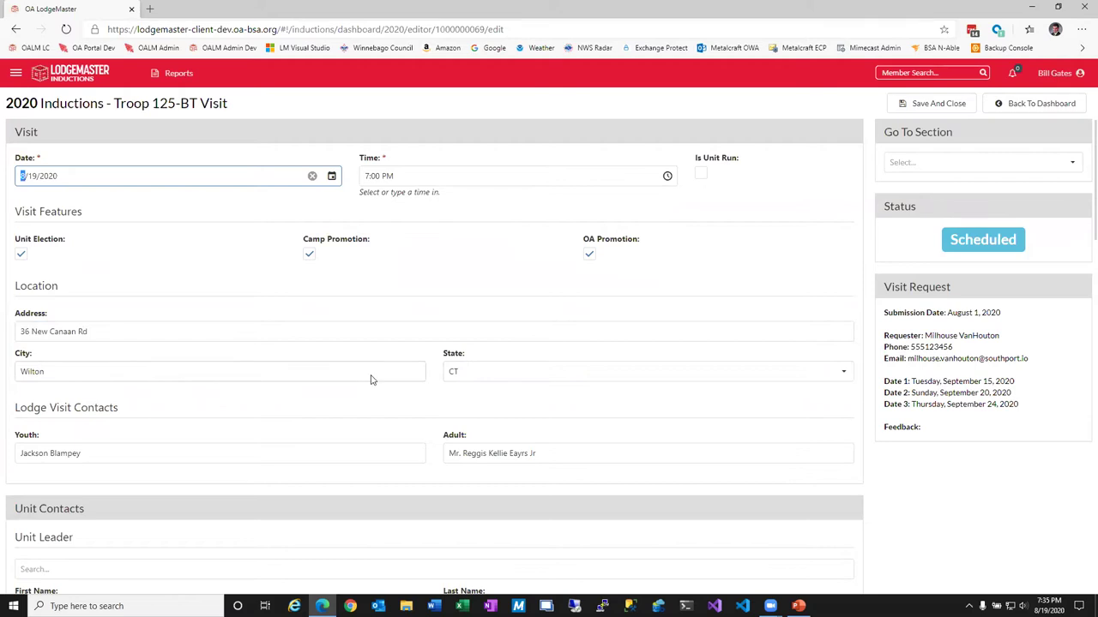
{"action": "scroll", "coordinate": [373, 377], "scroll_direction": "down", "scroll_amount": 1}
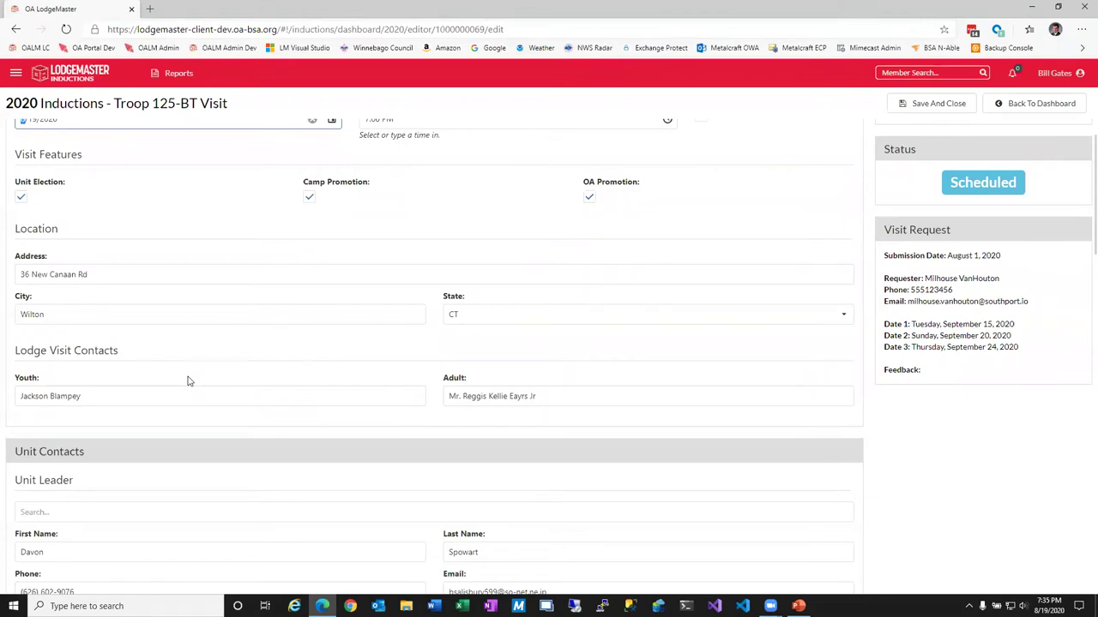
{"action": "scroll", "coordinate": [163, 321], "scroll_direction": "down", "scroll_amount": 3}
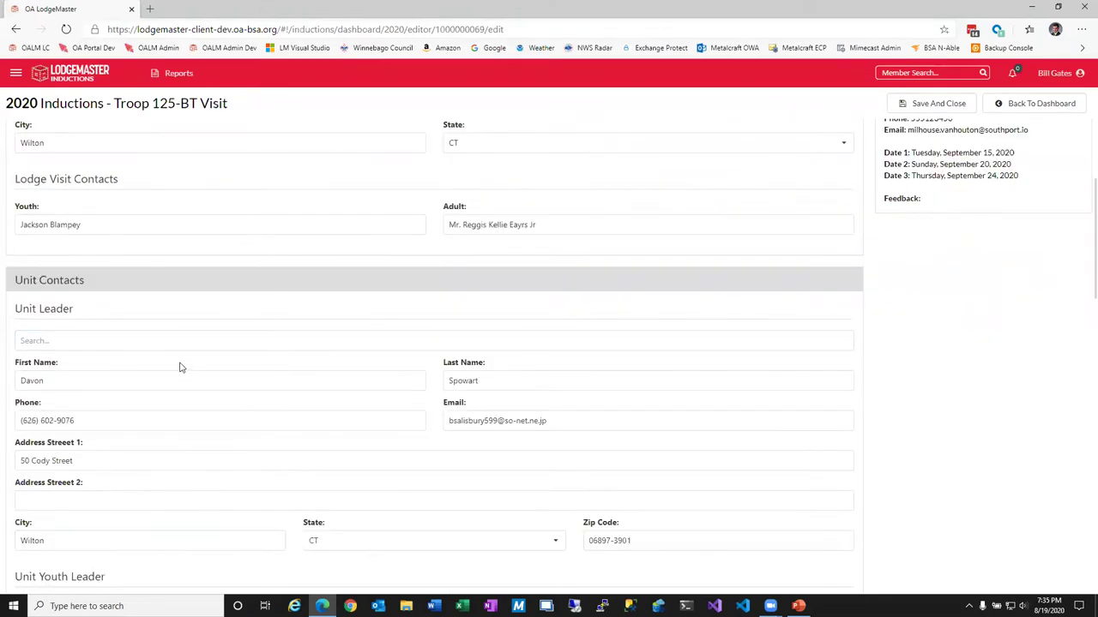
{"action": "scroll", "coordinate": [140, 351], "scroll_direction": "down", "scroll_amount": 5}
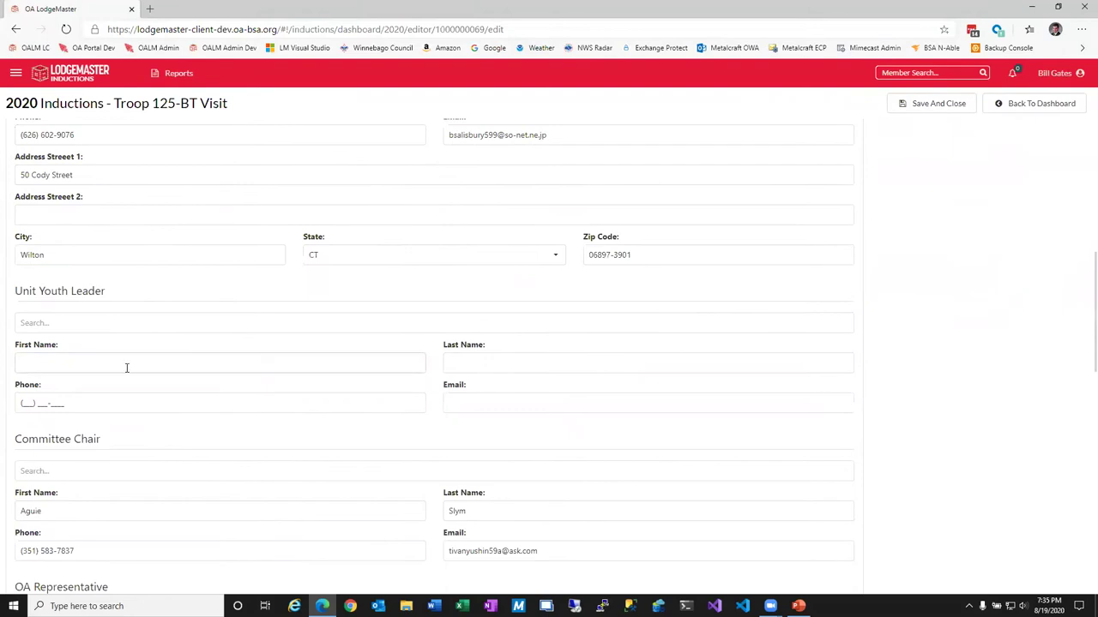
{"action": "left_click", "coordinate": [93, 324]}
{"action": "type", "text": "aq"}
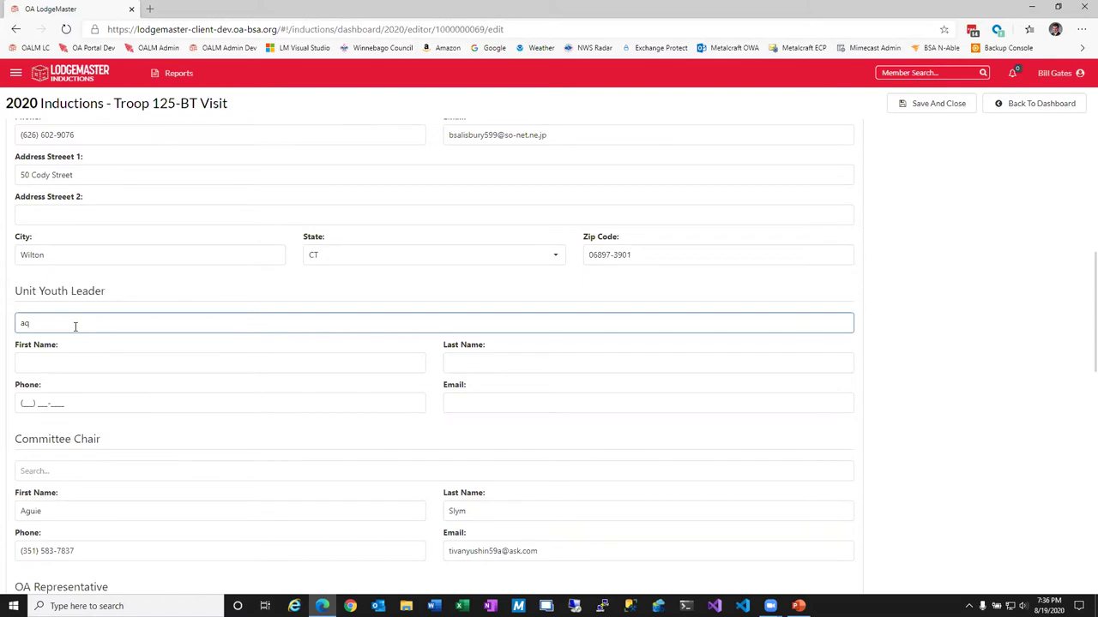
{"action": "key", "text": "BackSpace"}
{"action": "left_click", "coordinate": [66, 360]}
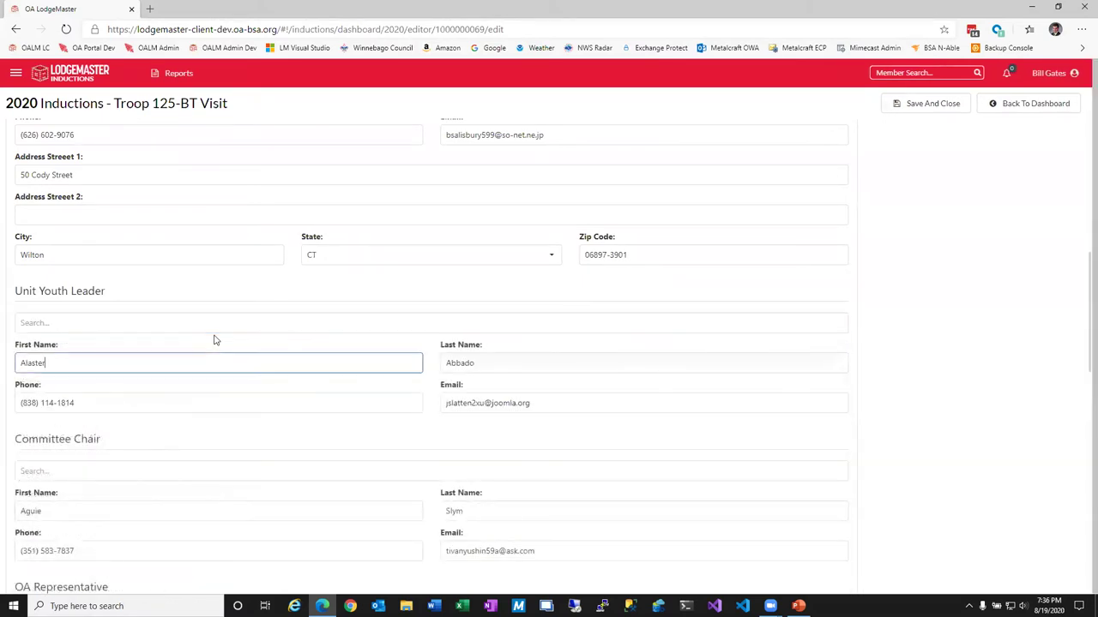
{"action": "scroll", "coordinate": [215, 340], "scroll_direction": "down", "scroll_amount": 1}
{"action": "scroll", "coordinate": [449, 349], "scroll_direction": "down", "scroll_amount": 2}
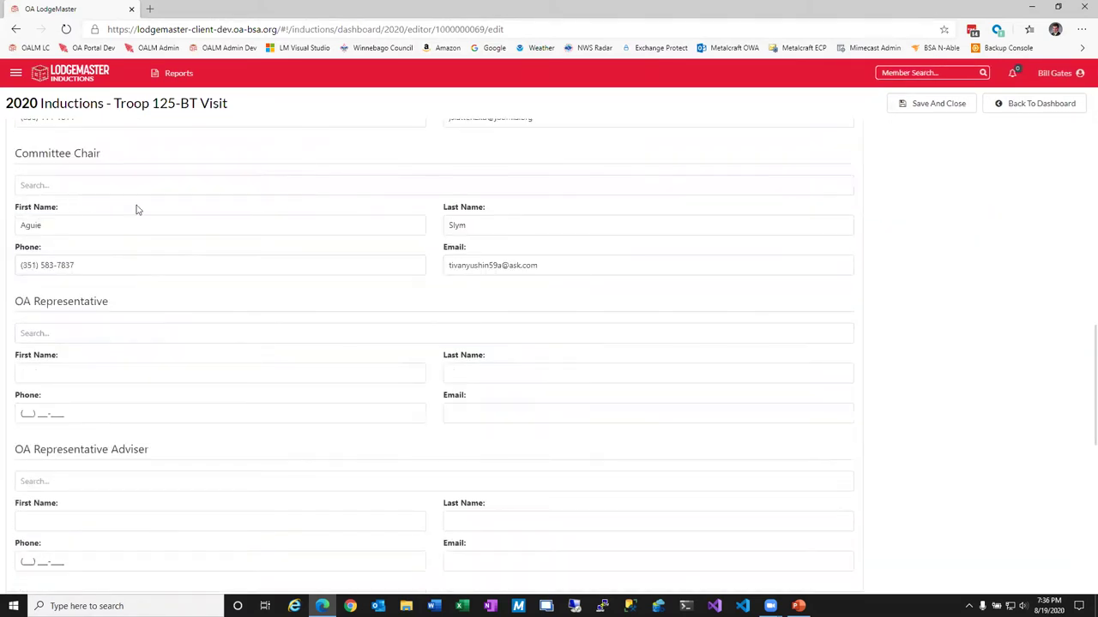
{"action": "scroll", "coordinate": [357, 343], "scroll_direction": "down", "scroll_amount": 2}
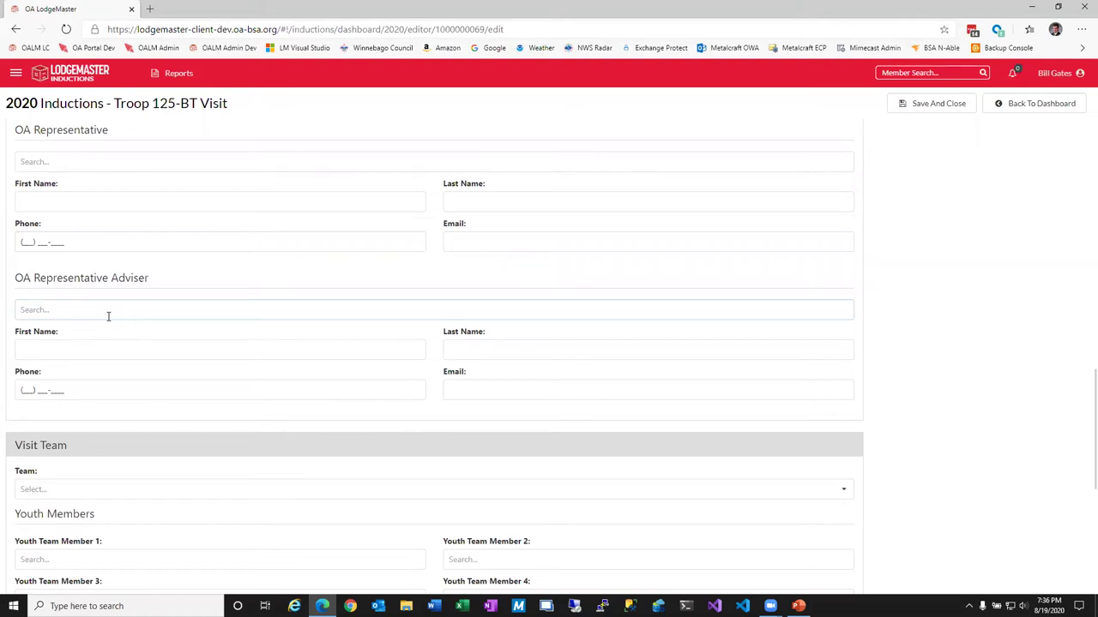
{"action": "scroll", "coordinate": [139, 315], "scroll_direction": "down", "scroll_amount": 2}
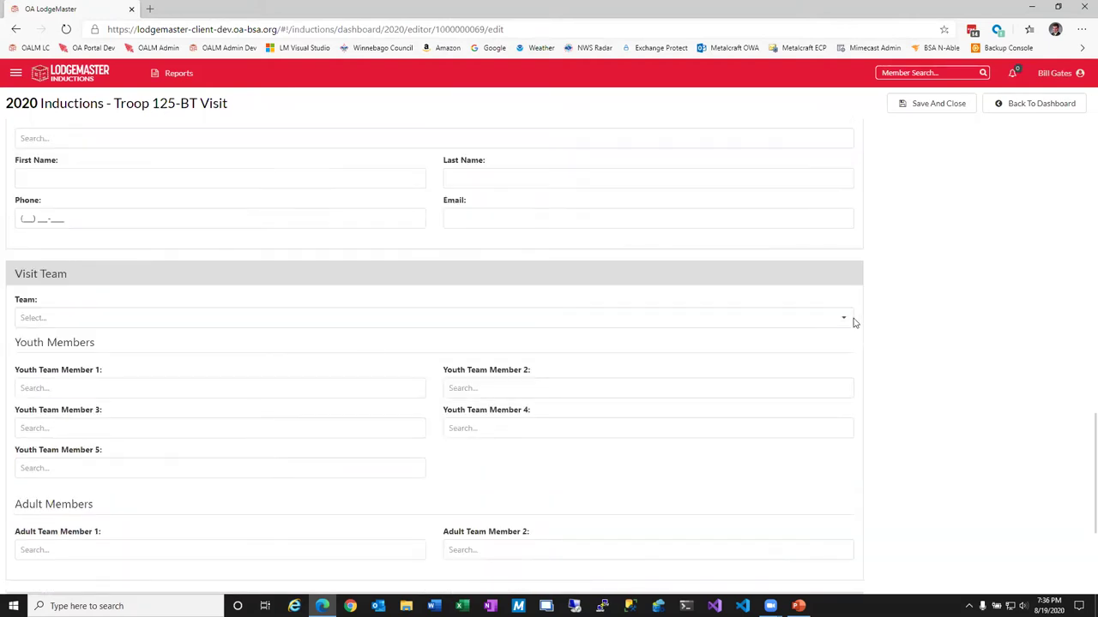
Assign OALM Team - Chief Pomperaug and add a scout found by 'P' as Youth Team Member 2.
{"action": "left_click", "coordinate": [672, 317]}
{"action": "left_click", "coordinate": [73, 470]}
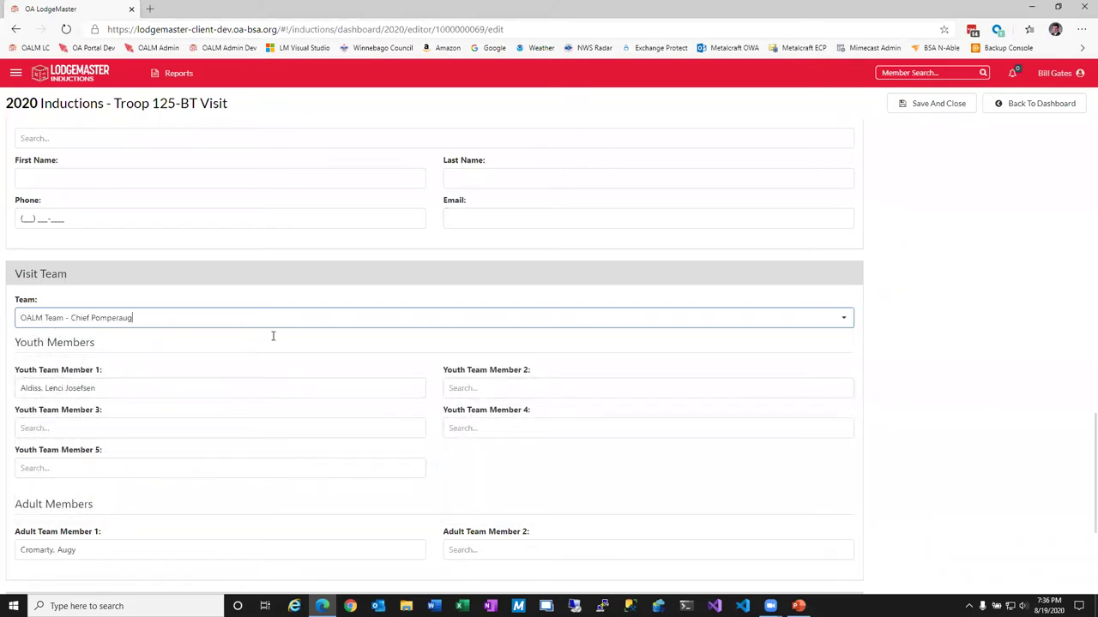
{"action": "left_click", "coordinate": [482, 391]}
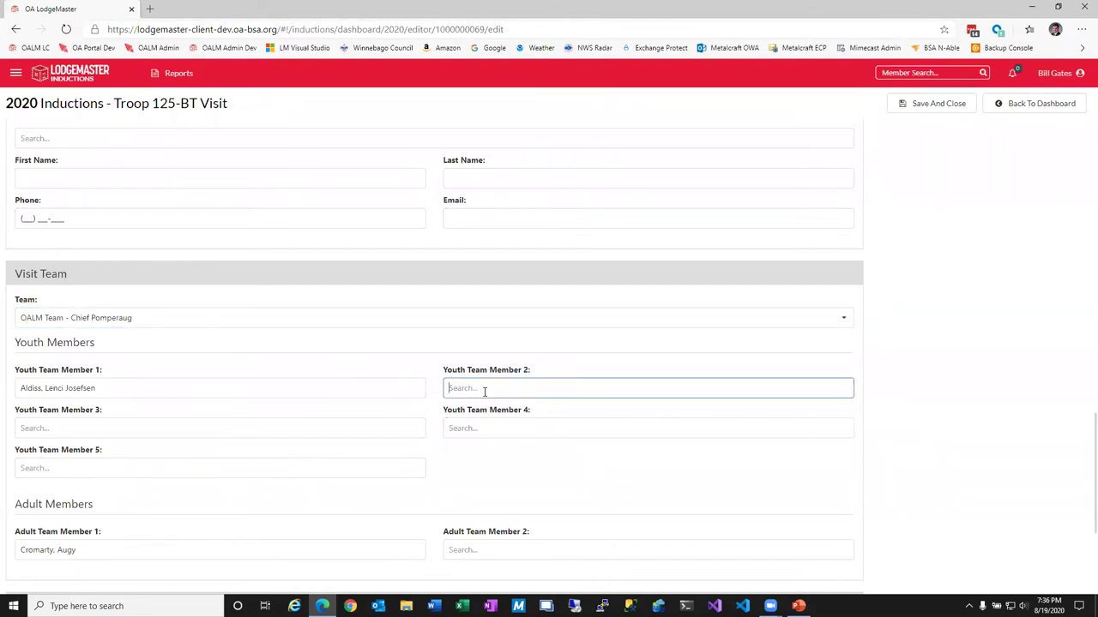
{"action": "type", "text": "P"}
{"action": "left_click", "coordinate": [515, 365]}
{"action": "scroll", "coordinate": [529, 408], "scroll_direction": "down", "scroll_amount": 2}
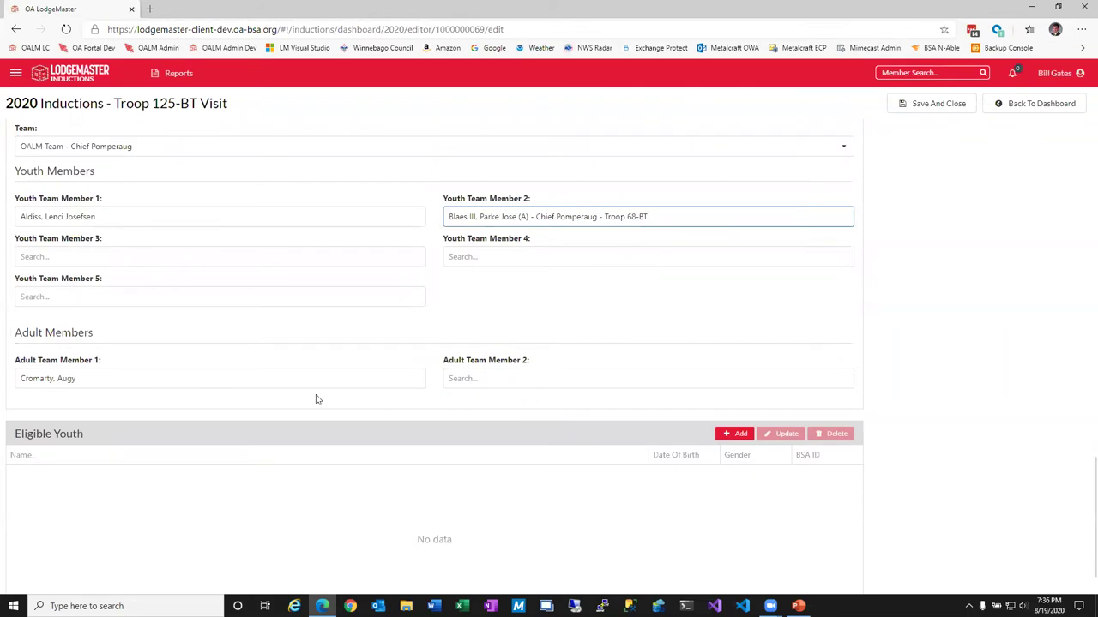
{"action": "scroll", "coordinate": [555, 403], "scroll_direction": "down", "scroll_amount": 1}
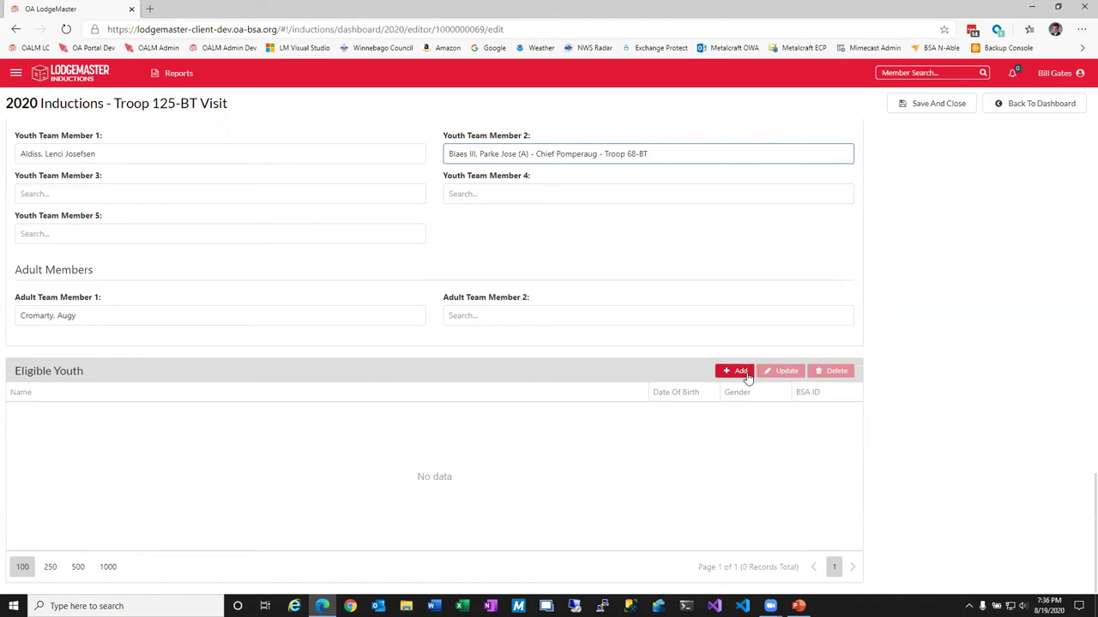
Add an eligible youth candidate with name, BSA Person ID, male gender, birth date and Eagle rank.
{"action": "left_click", "coordinate": [735, 372]}
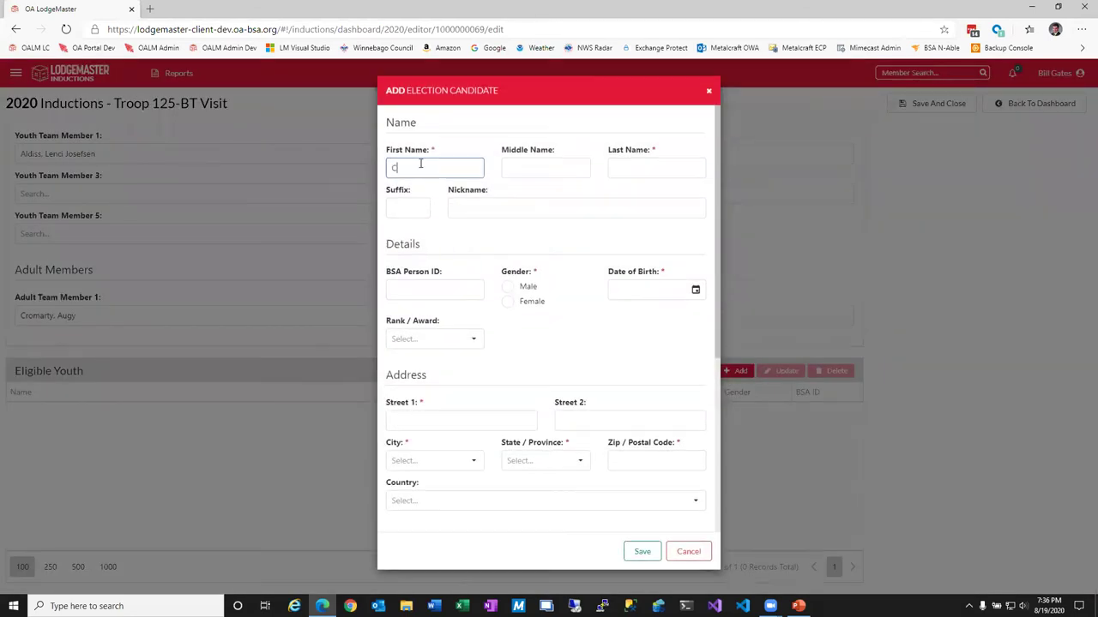
{"action": "key", "text": "Tab"}
{"action": "key", "text": "Tab"}
{"action": "key", "text": "Tab"}
{"action": "left_click", "coordinate": [431, 288]}
{"action": "left_click", "coordinate": [529, 289]}
{"action": "left_click", "coordinate": [629, 291]}
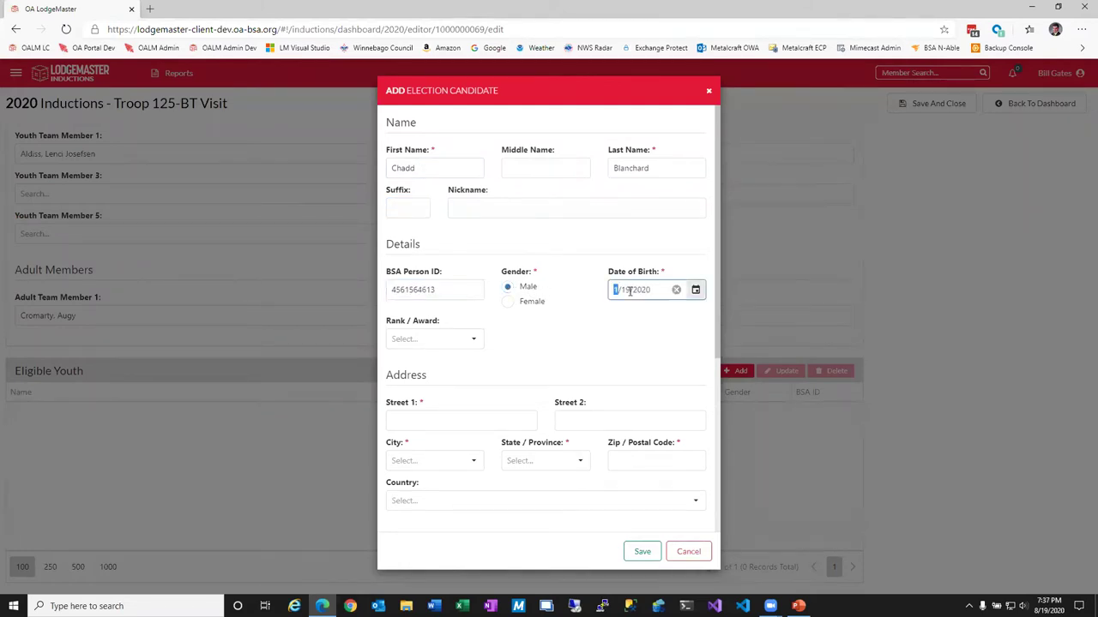
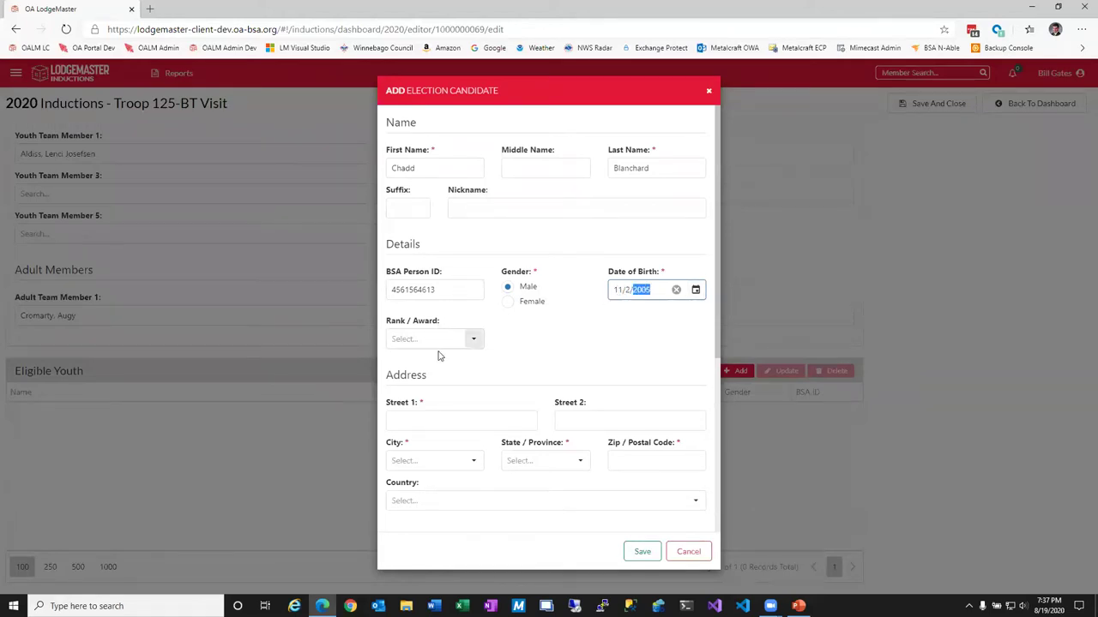
{"action": "left_click", "coordinate": [464, 343]}
{"action": "left_click", "coordinate": [434, 415]}
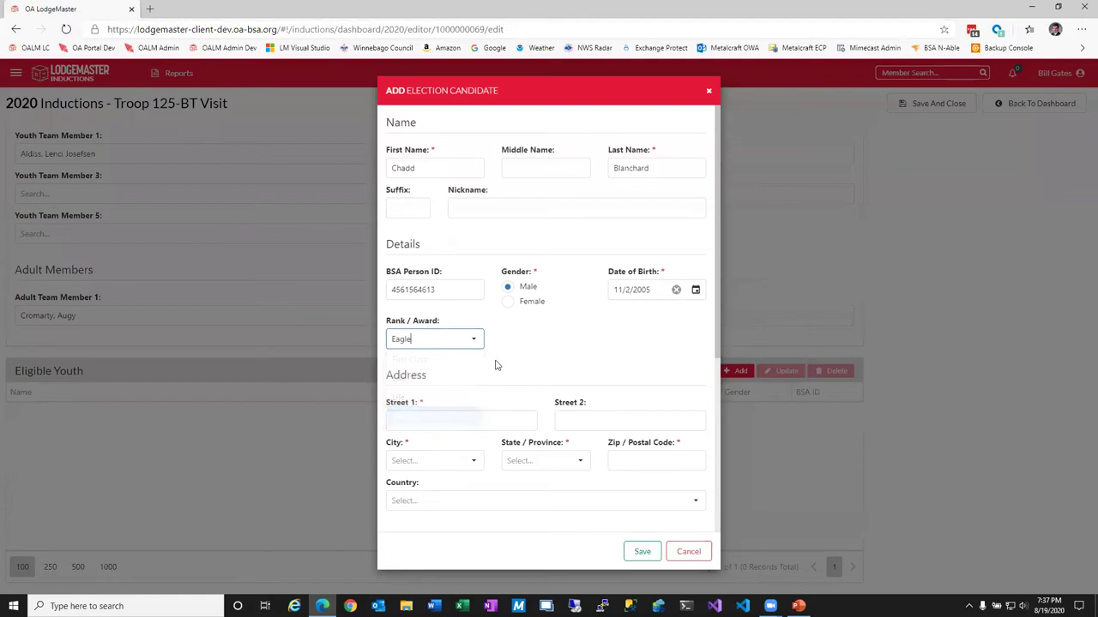
Enter the candidate's street address, city, state and zip code, with country United States.
{"action": "left_click", "coordinate": [443, 416]}
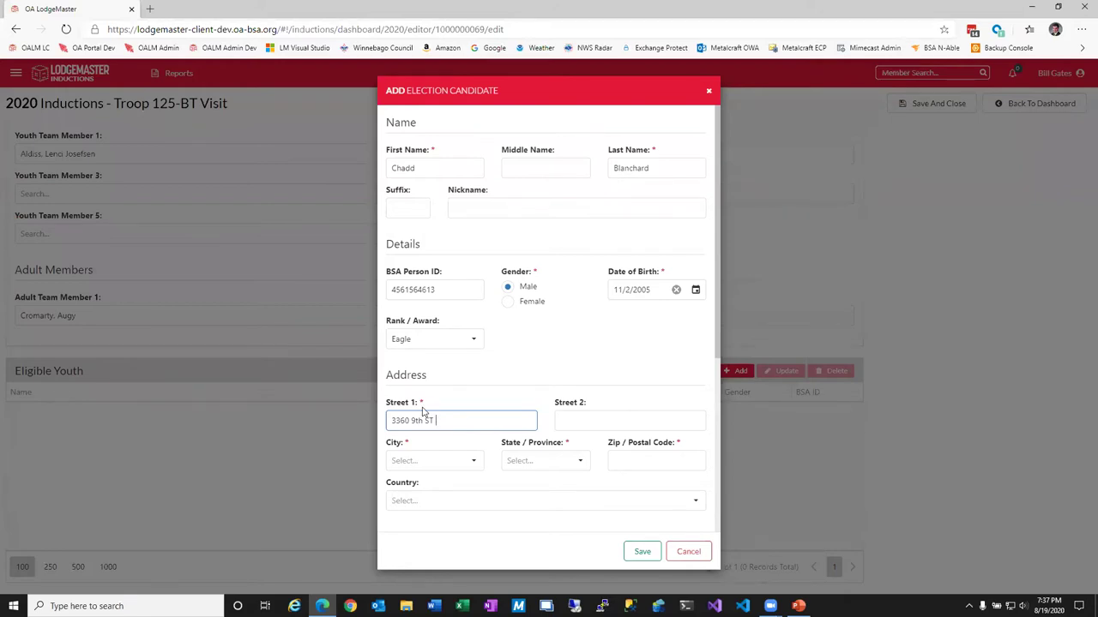
{"action": "left_click", "coordinate": [475, 462]}
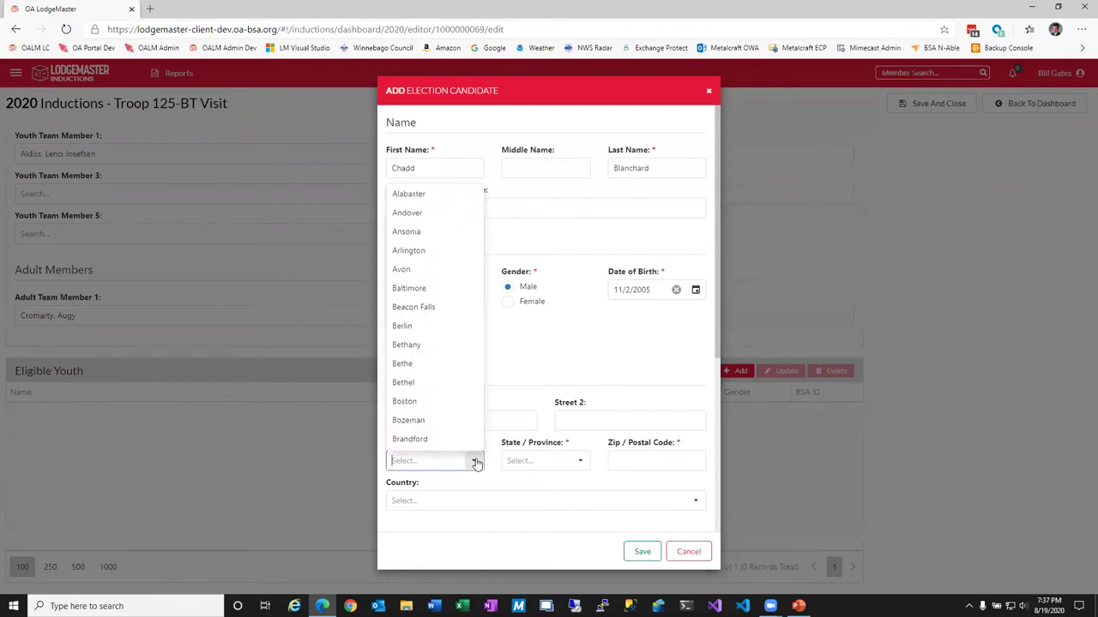
{"action": "left_click", "coordinate": [444, 390]}
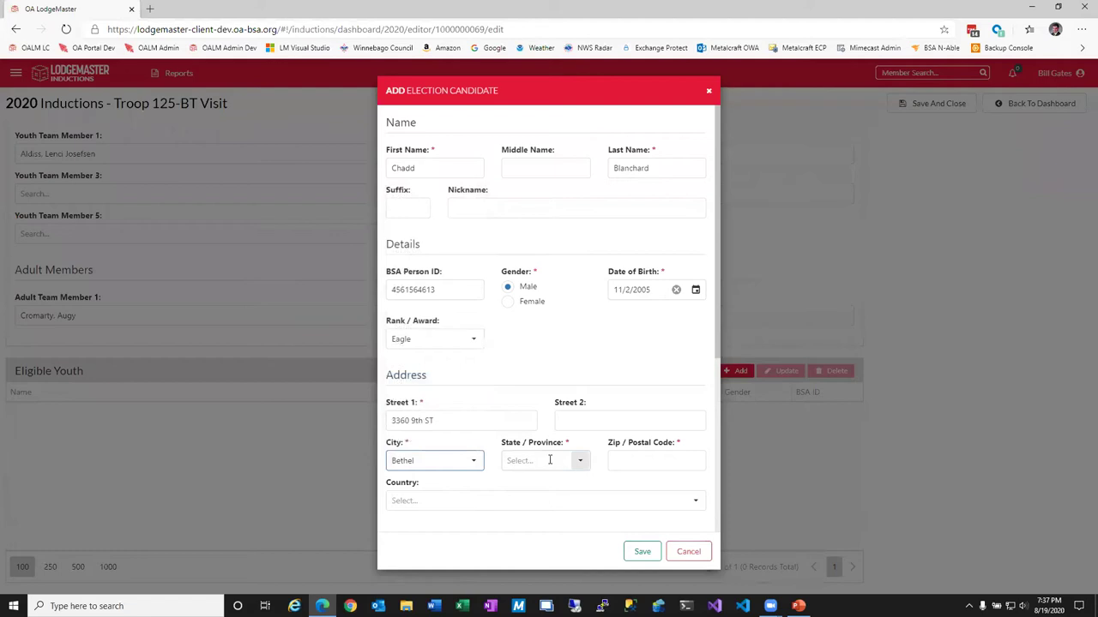
{"action": "left_click_drag", "start_coordinate": [417, 461], "coordinate": [365, 455]}
{"action": "type", "text": "Mason City"}
{"action": "key", "text": "Tab"}
{"action": "type", "text": "IA"}
{"action": "key", "text": "Tab"}
{"action": "type", "text": "50401"}
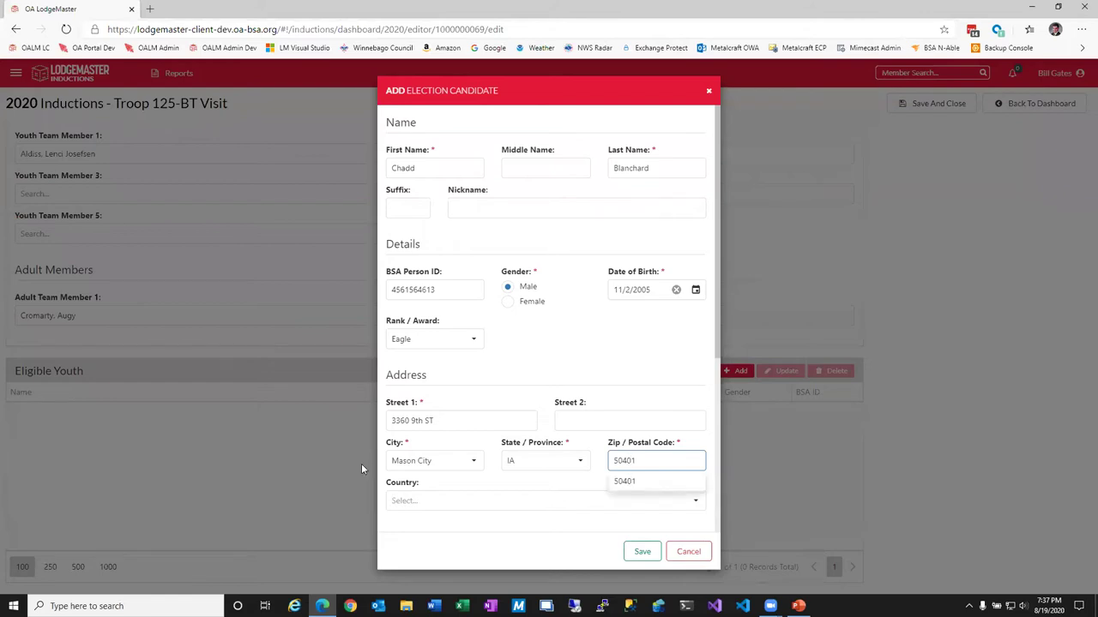
{"action": "left_click", "coordinate": [506, 495]}
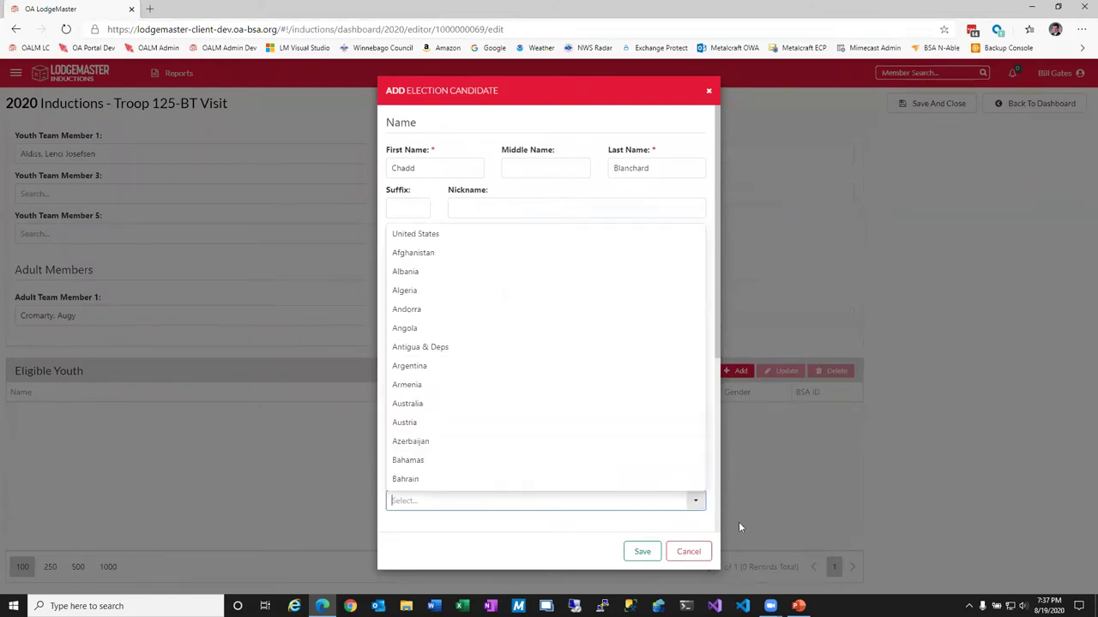
{"action": "left_click", "coordinate": [438, 232]}
{"action": "scroll", "coordinate": [601, 427], "scroll_direction": "down", "scroll_amount": 2}
{"action": "scroll", "coordinate": [600, 427], "scroll_direction": "down", "scroll_amount": 1}
Add the scout's email and phone, write the bio 'He's an eagle scout!', and save the candidate.
{"action": "left_click", "coordinate": [429, 289]}
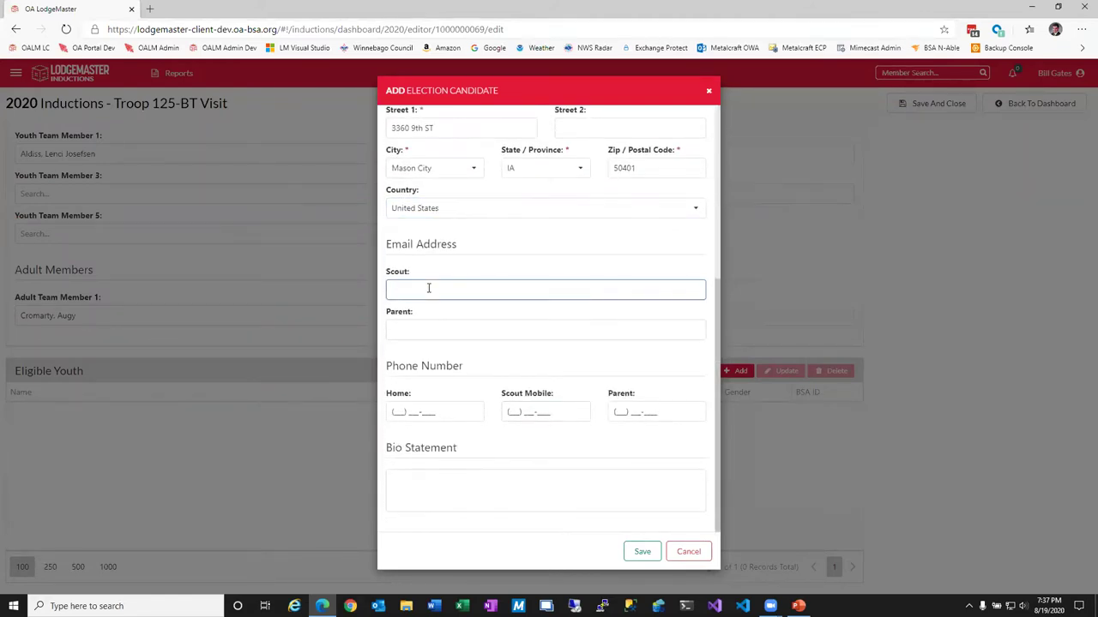
{"action": "type", "text": "cha"}
{"action": "key", "text": "BackSpace"}
{"action": "key", "text": "BackSpace"}
{"action": "key", "text": "BackSpace"}
{"action": "key", "text": "Tab"}
{"action": "key", "text": "Tab"}
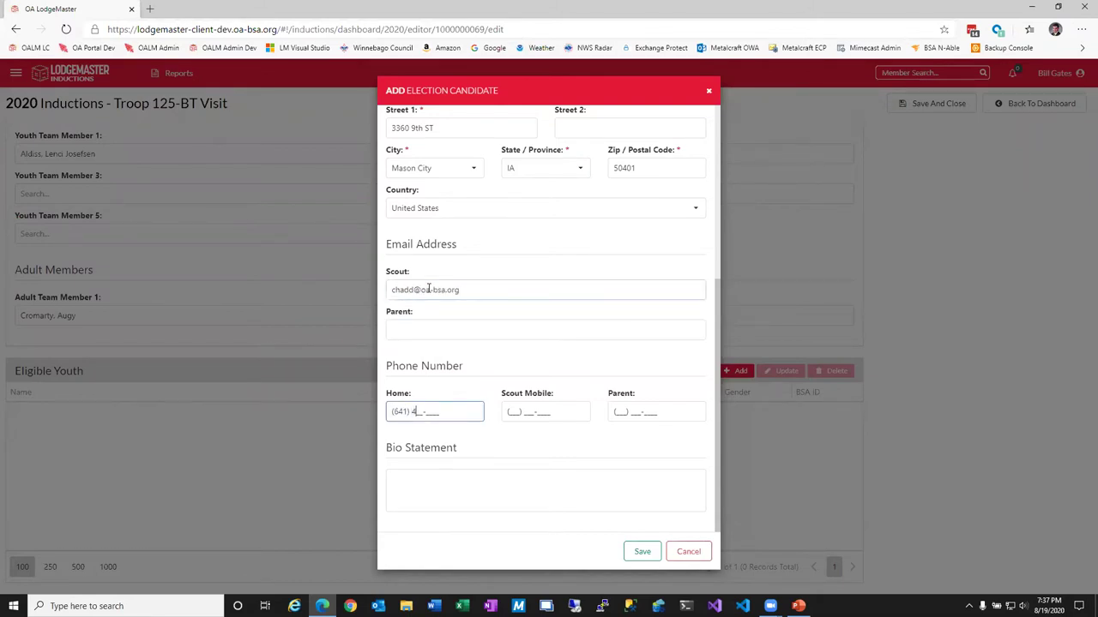
{"action": "left_click", "coordinate": [462, 474]}
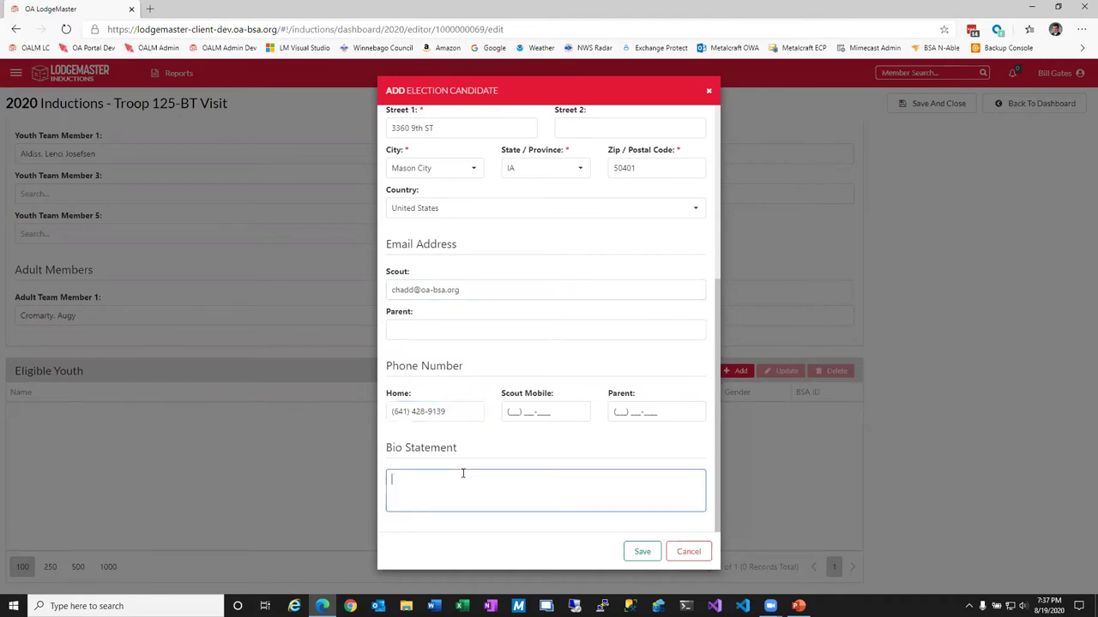
{"action": "type", "text": "He's an eagle scout!"}
{"action": "left_click", "coordinate": [629, 547]}
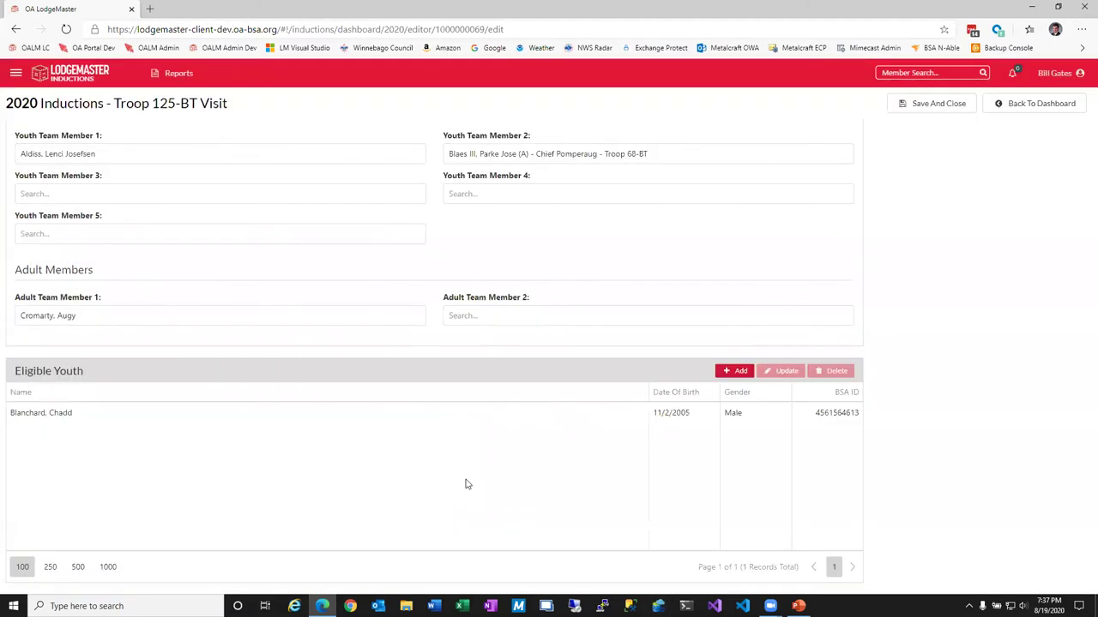
{"action": "left_click", "coordinate": [737, 374]}
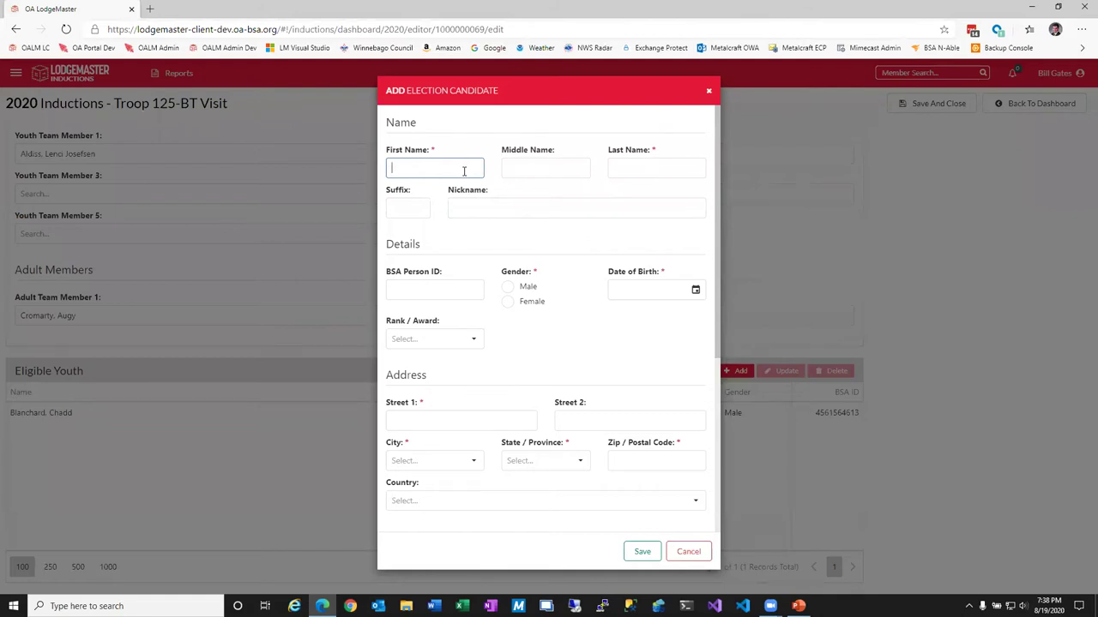
{"action": "key", "text": "Tab"}
{"action": "key", "text": "Tab"}
{"action": "key", "text": "Tab"}
{"action": "key", "text": "Tab"}
{"action": "key", "text": "Tab"}
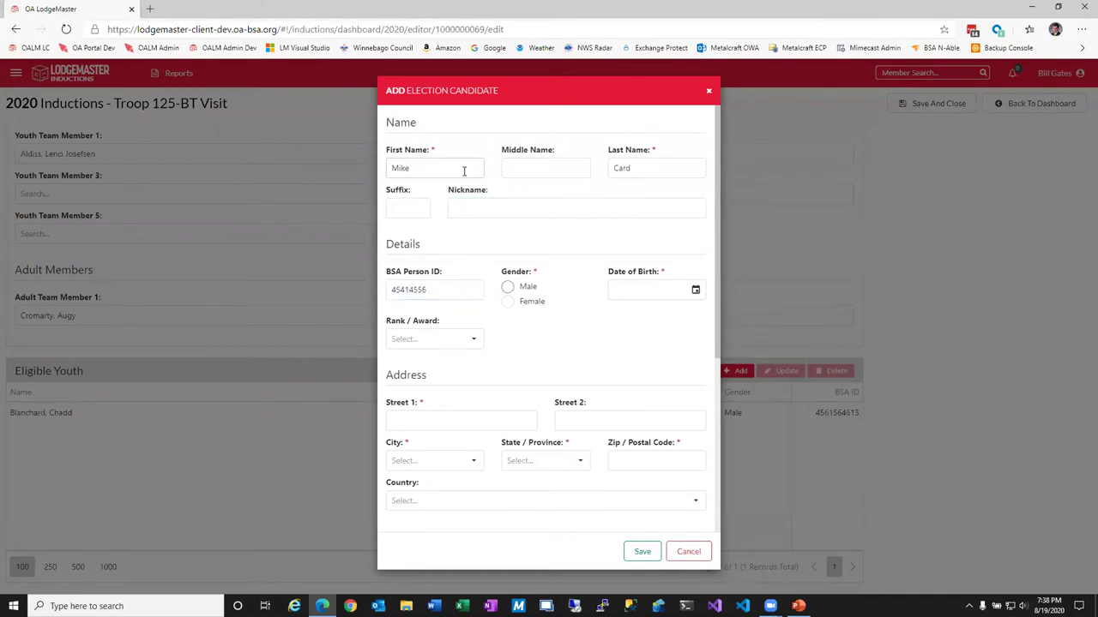
{"action": "key", "text": "Tab"}
{"action": "key", "text": "space"}
{"action": "left_click", "coordinate": [667, 290]}
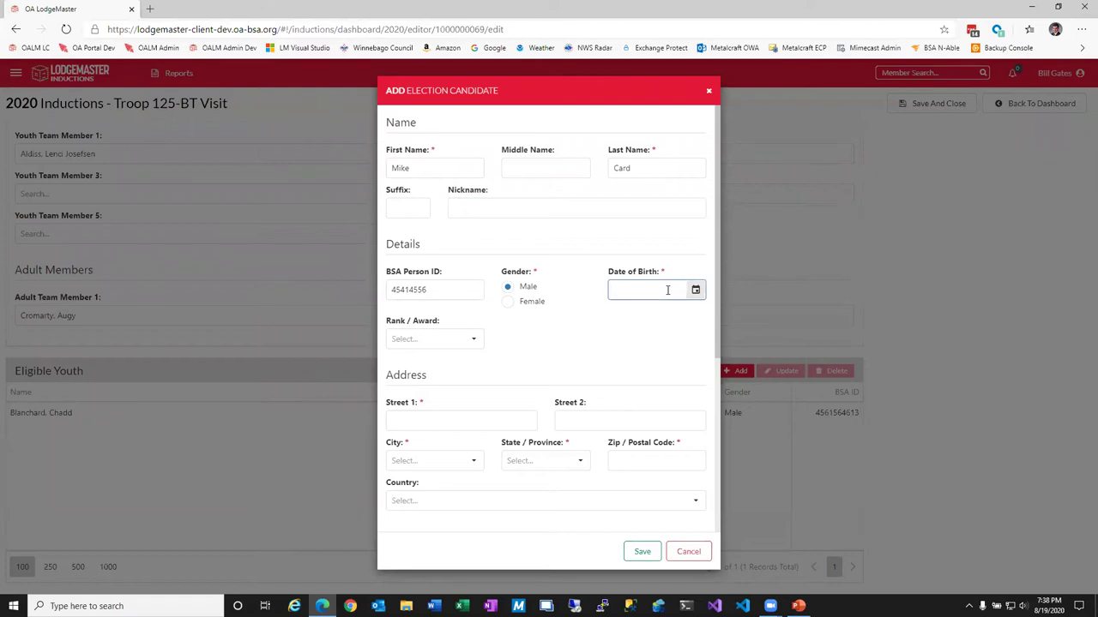
{"action": "left_click", "coordinate": [476, 340]}
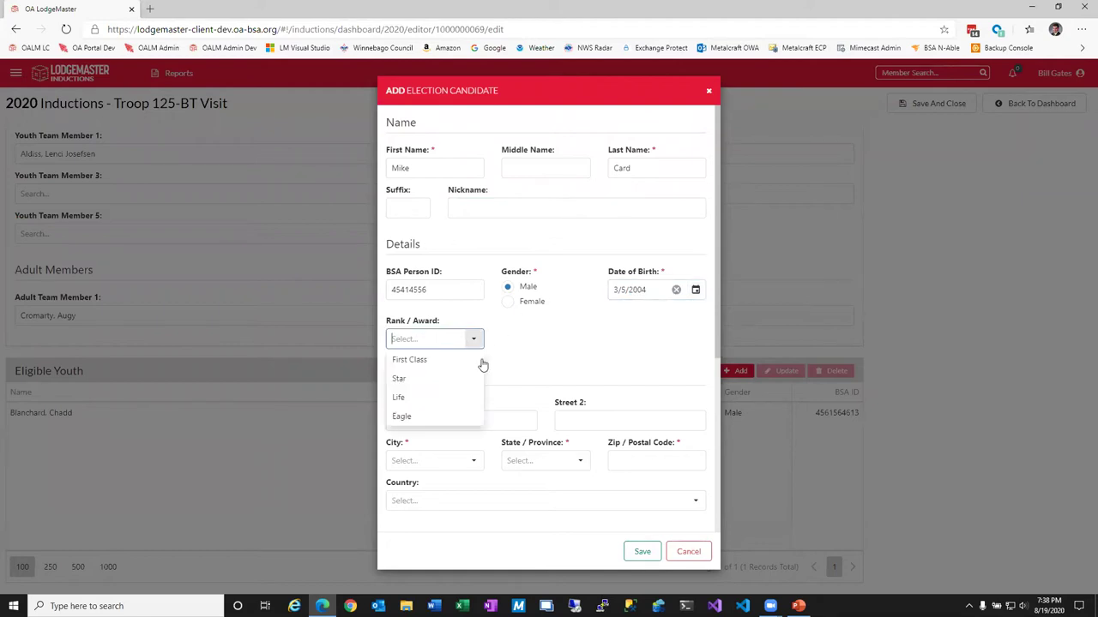
{"action": "left_click", "coordinate": [417, 399]}
Enter his home address, United States as country, e-mail and phone, then save the candidate.
{"action": "left_click", "coordinate": [453, 420]}
{"action": "key", "text": "Tab"}
{"action": "key", "text": "Tab"}
{"action": "type", "text": "Mason City"}
{"action": "key", "text": "Tab"}
{"action": "type", "text": "IA"}
{"action": "key", "text": "Tab"}
{"action": "type", "text": "50401"}
{"action": "key", "text": "Tab"}
{"action": "left_click", "coordinate": [694, 501]}
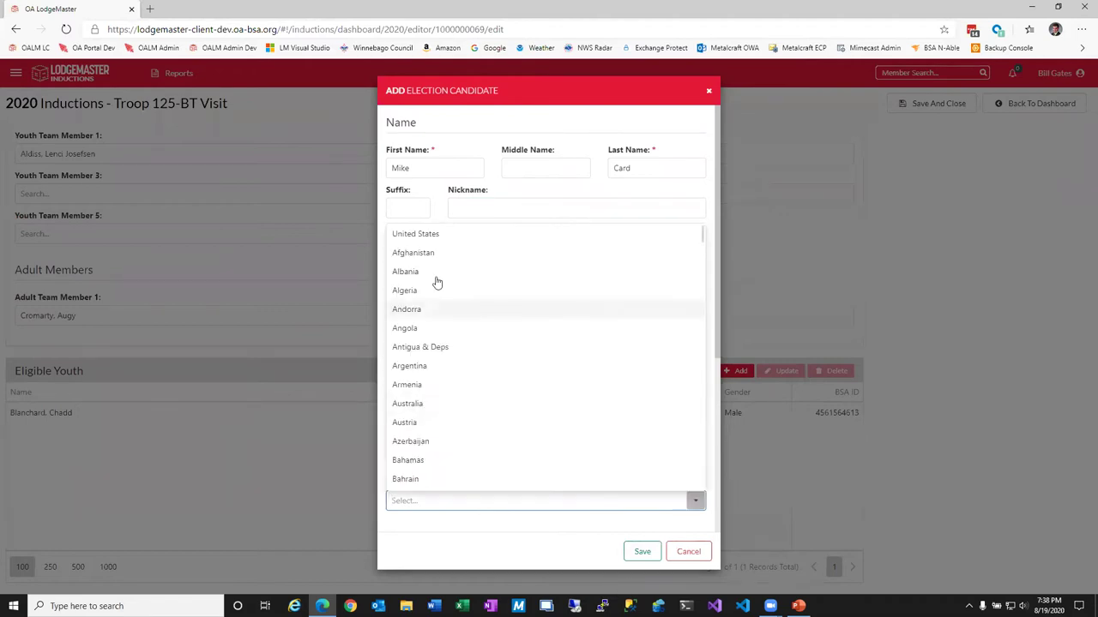
{"action": "key", "text": "Return"}
{"action": "scroll", "coordinate": [625, 404], "scroll_direction": "down", "scroll_amount": 3}
{"action": "left_click", "coordinate": [441, 322]}
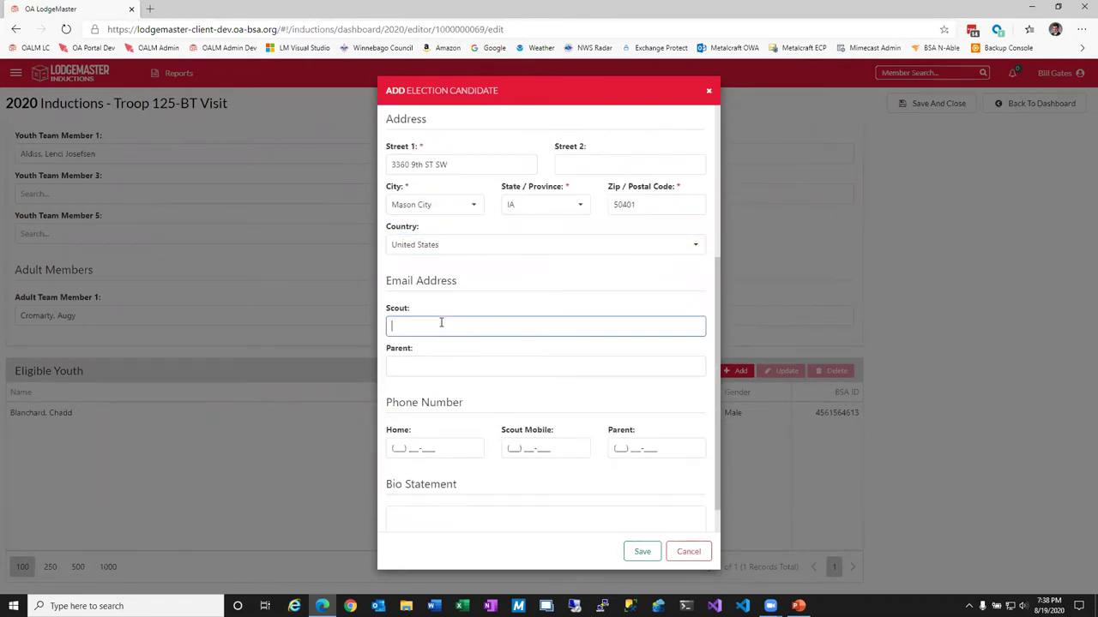
{"action": "key", "text": "Tab"}
{"action": "key", "text": "Tab"}
{"action": "left_click", "coordinate": [642, 552]}
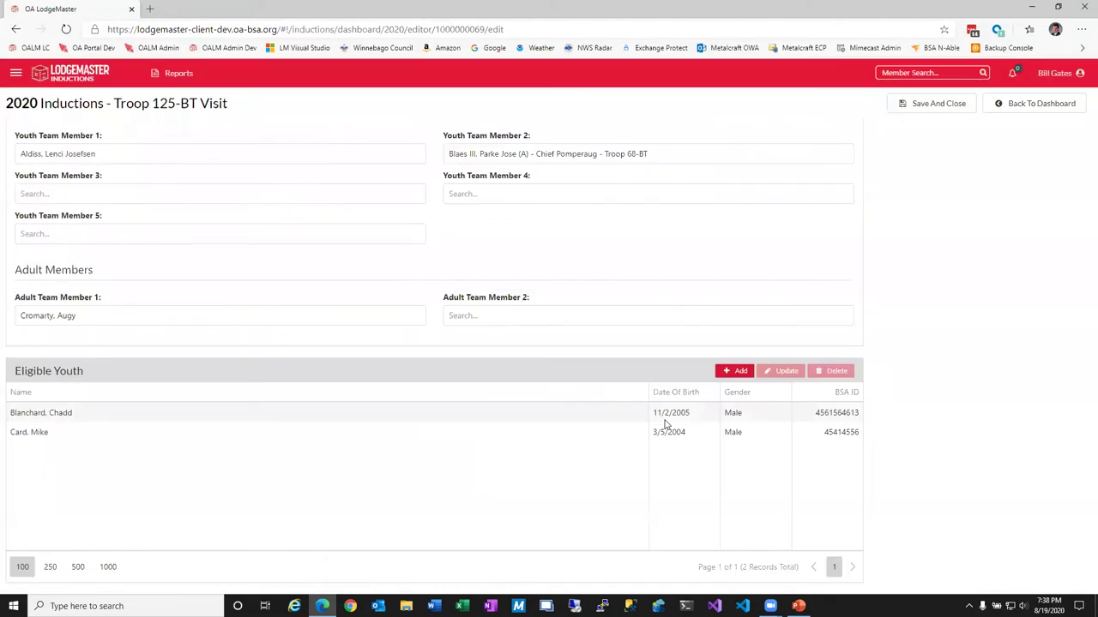
{"action": "left_click", "coordinate": [735, 370]}
{"action": "key", "text": "Tab"}
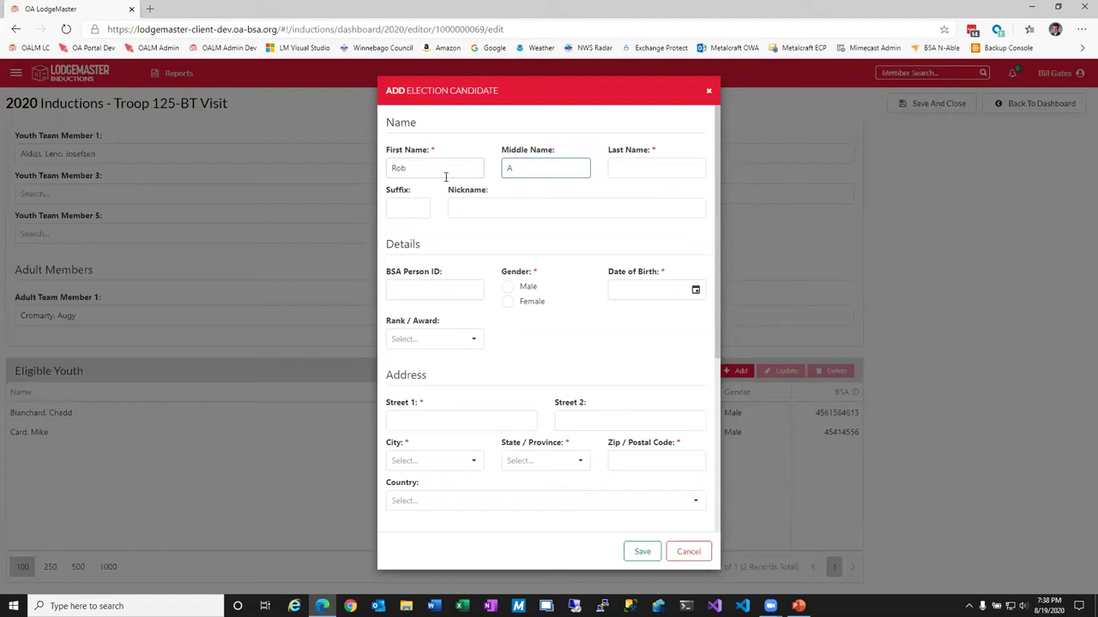
{"action": "key", "text": "Tab"}
{"action": "key", "text": "Tab"}
{"action": "key", "text": "Tab"}
{"action": "key", "text": "Tab"}
{"action": "key", "text": "Tab"}
{"action": "key", "text": "space"}
{"action": "left_click", "coordinate": [695, 290]}
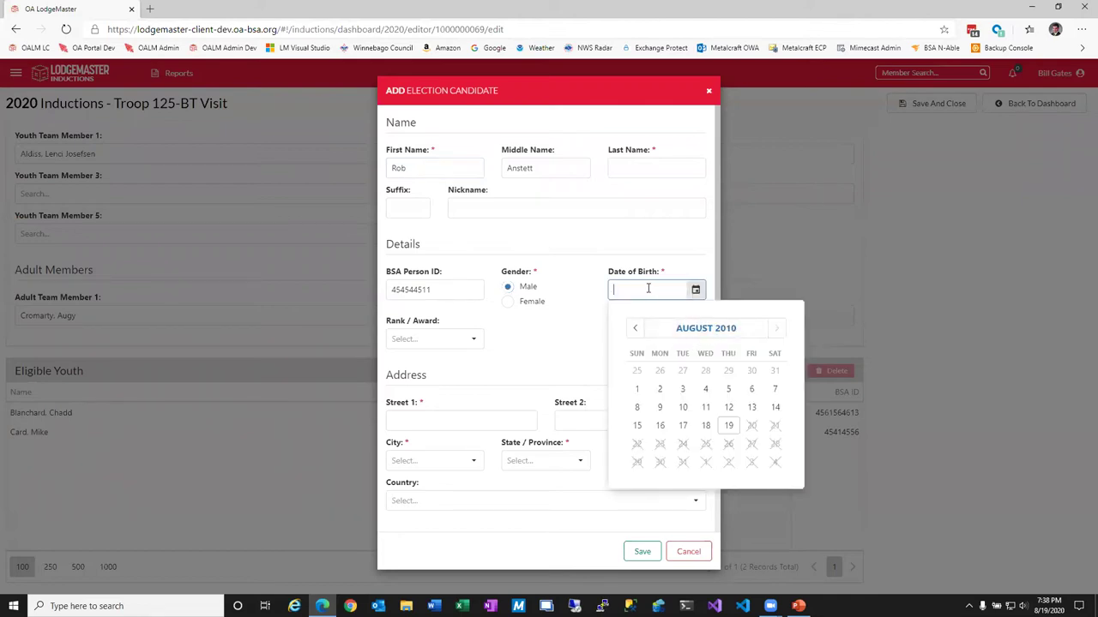
{"action": "left_click", "coordinate": [433, 338]}
{"action": "left_click", "coordinate": [403, 379]}
Enter the third scout's home address, e-mail and corrected home phone number.
{"action": "left_click", "coordinate": [419, 415]}
{"action": "key", "text": "Tab"}
{"action": "key", "text": "Tab"}
{"action": "type", "text": "Mason City"}
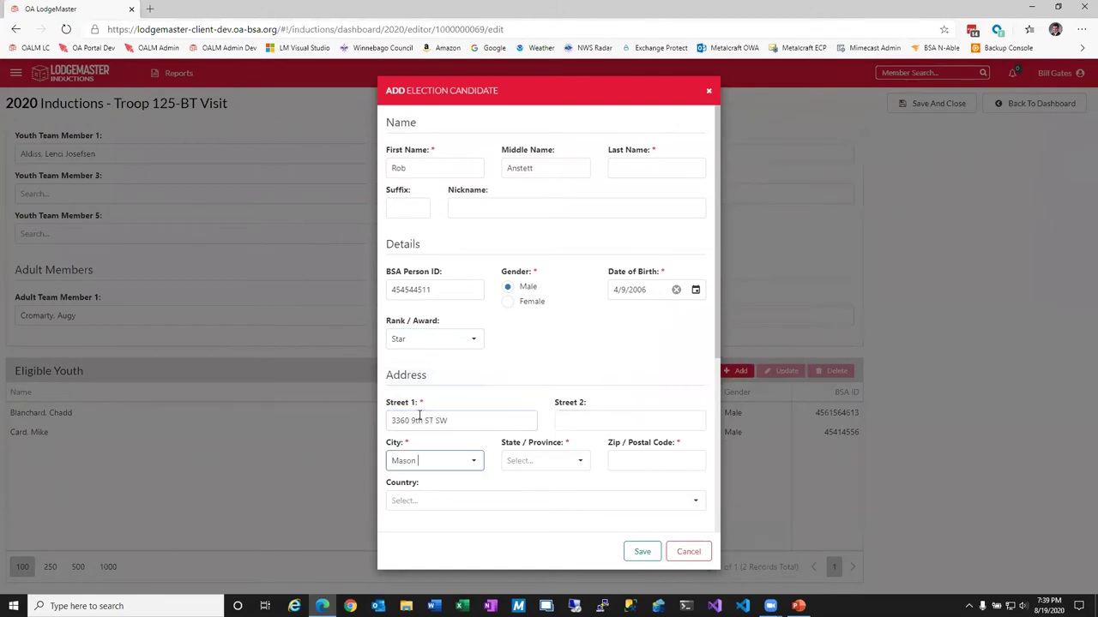
{"action": "key", "text": "Tab"}
{"action": "type", "text": "IA"}
{"action": "key", "text": "Tab"}
{"action": "type", "text": "50401"}
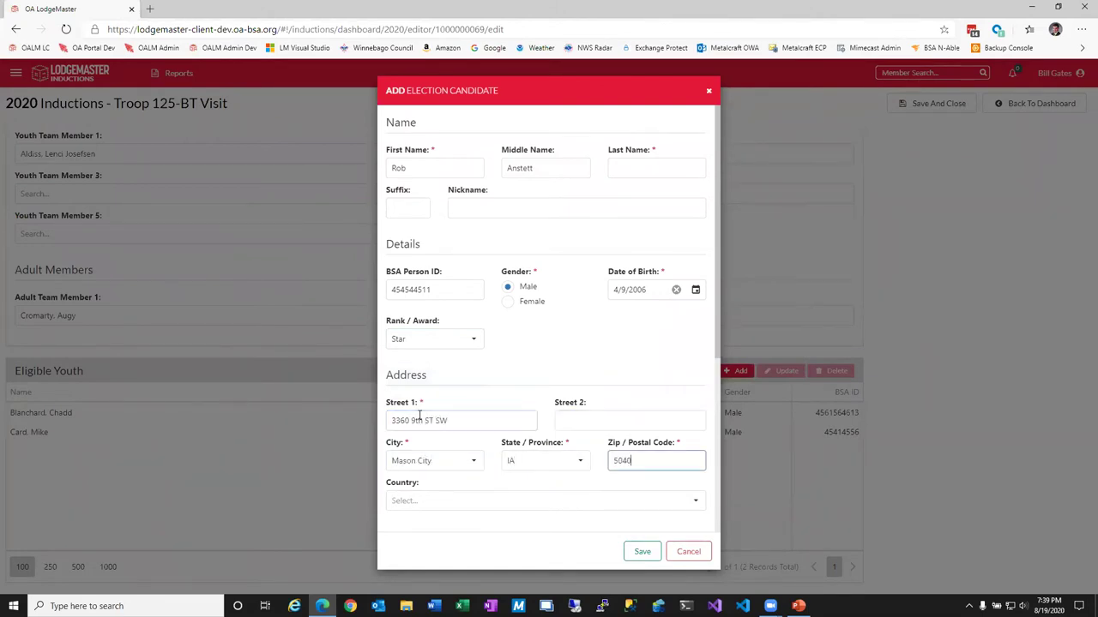
{"action": "key", "text": "Tab"}
{"action": "key", "text": "Tab"}
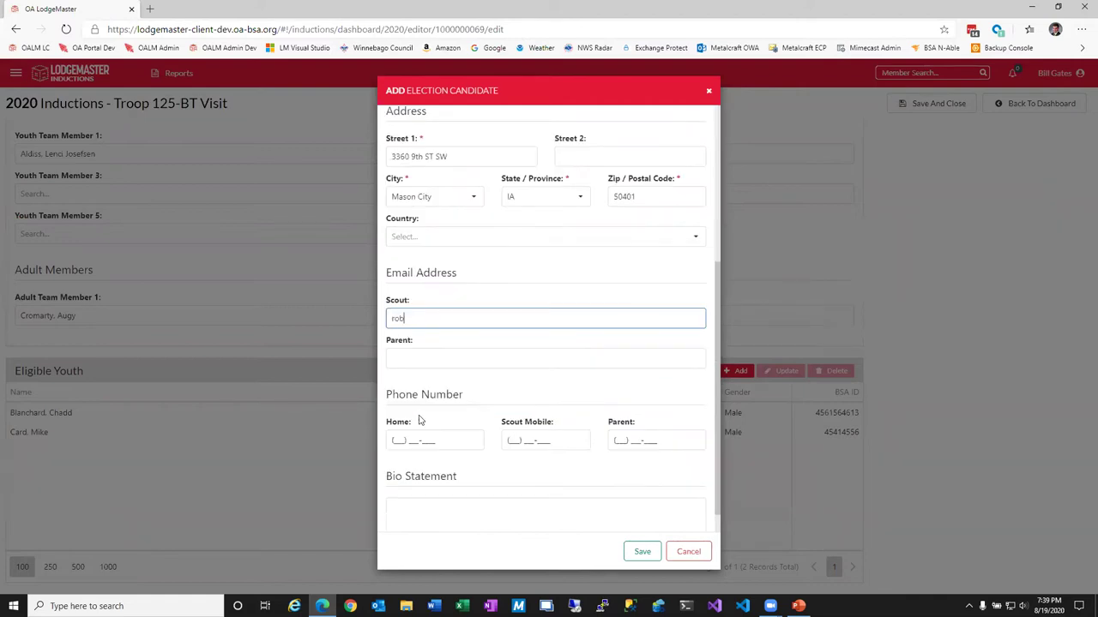
{"action": "key", "text": "Tab"}
{"action": "key", "text": "Tab"}
{"action": "type", "text": "641) 355"}
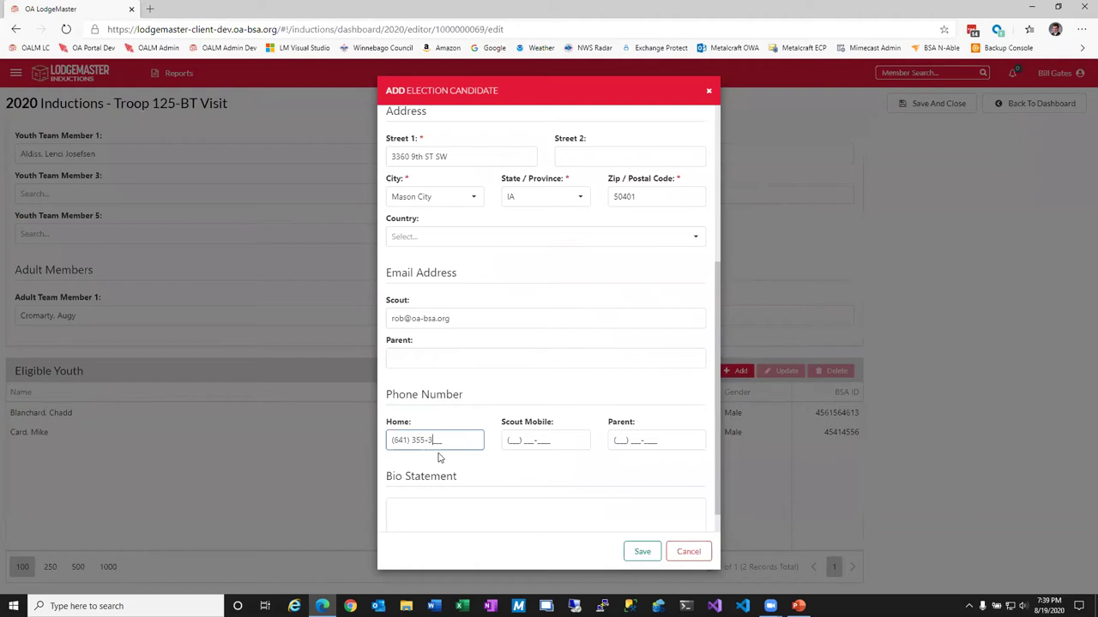
{"action": "key", "text": "BackSpace"}
{"action": "key", "text": "BackSpace"}
{"action": "key", "text": "BackSpace"}
{"action": "key", "text": "BackSpace"}
{"action": "key", "text": "BackSpace"}
{"action": "key", "text": "BackSpace"}
Set country to United States, move the surname from middle name into Last Name, and save.
{"action": "left_click", "coordinate": [695, 236]}
{"action": "key", "text": "Down"}
{"action": "left_click", "coordinate": [639, 552]}
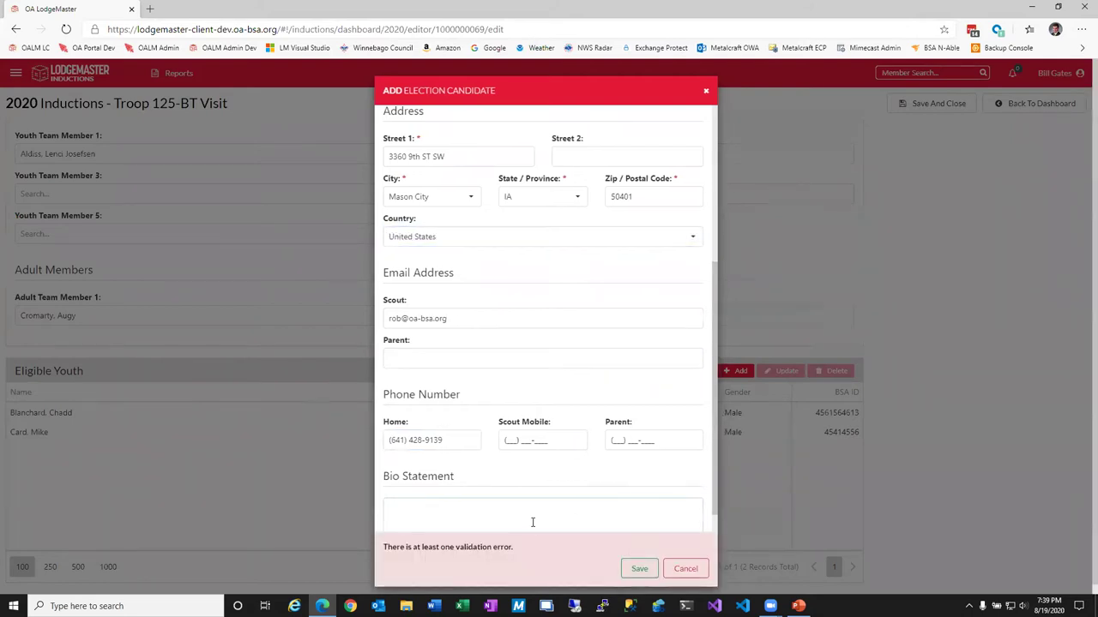
{"action": "scroll", "coordinate": [534, 523], "scroll_direction": "up", "scroll_amount": 3}
{"action": "left_click_drag", "start_coordinate": [566, 168], "coordinate": [462, 163]}
{"action": "key", "text": "ctrl+c"}
{"action": "key", "text": "Tab"}
{"action": "key", "text": "ctrl+v"}
{"action": "double_click", "coordinate": [549, 170]}
{"action": "key", "text": "BackSpace"}
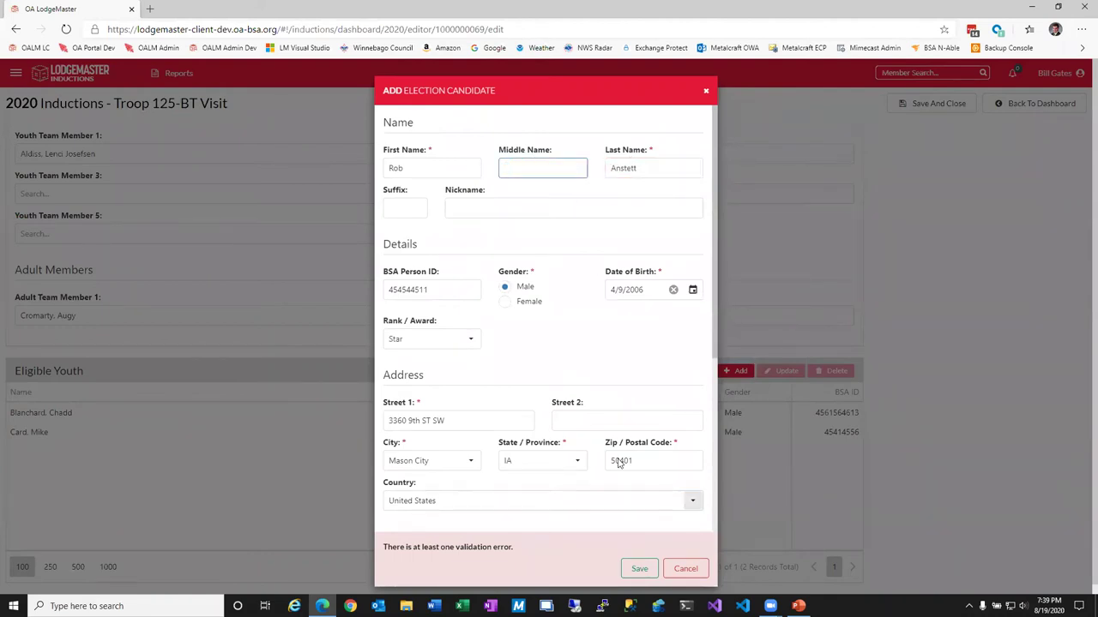
{"action": "left_click", "coordinate": [639, 569]}
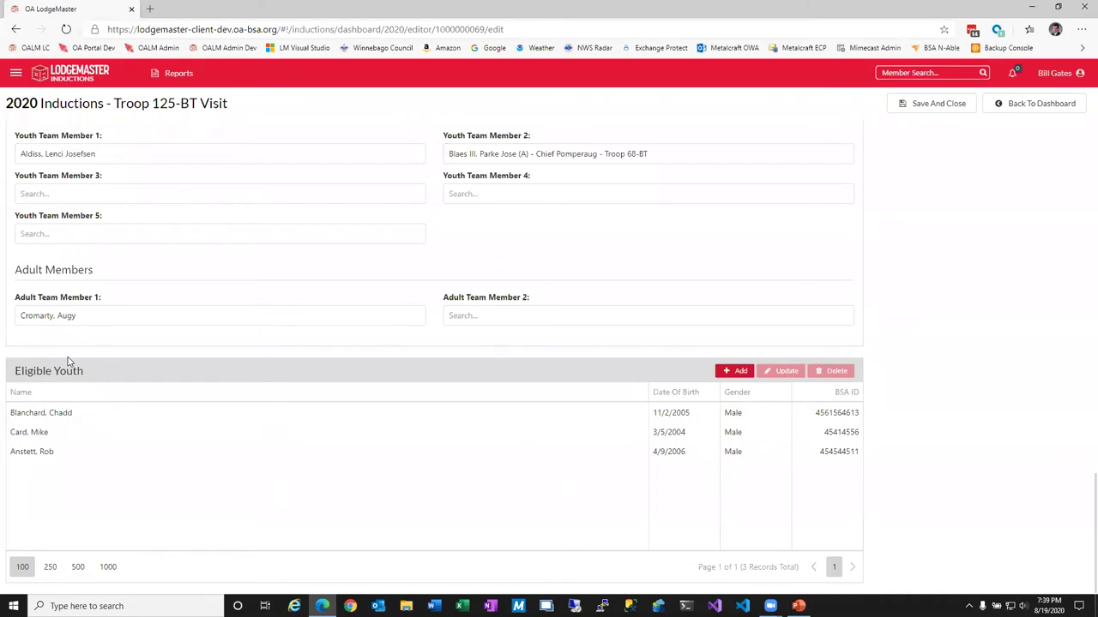
Save and close the visit, then reopen the Powahay Troop 125-BT visit editor from the dashboard.
{"action": "left_click", "coordinate": [935, 104]}
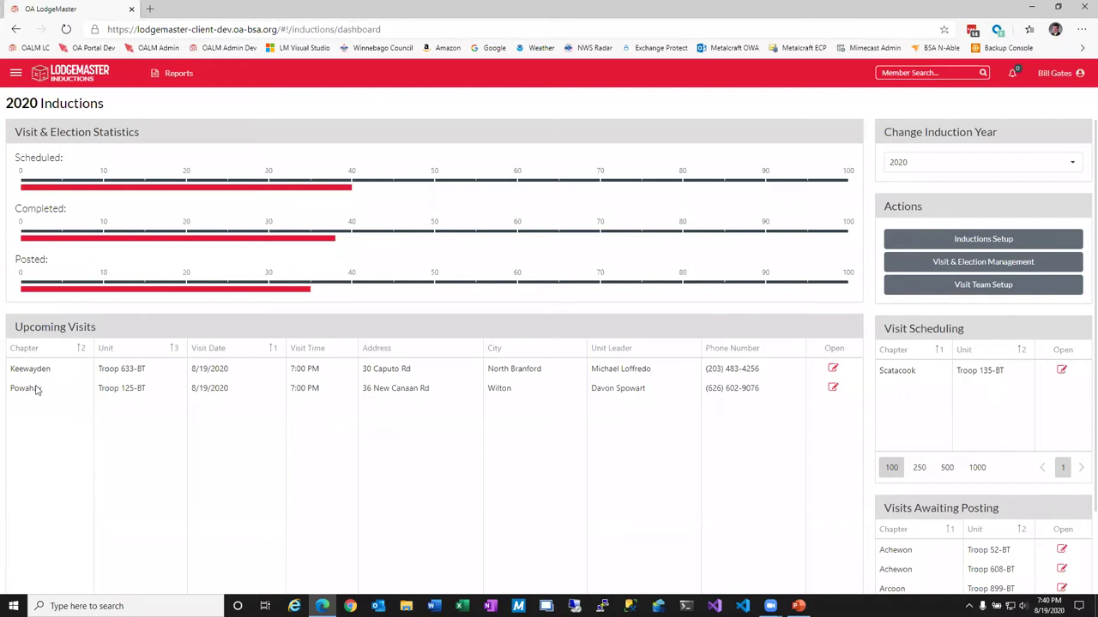
{"action": "left_click_drag", "start_coordinate": [101, 387], "coordinate": [195, 401]}
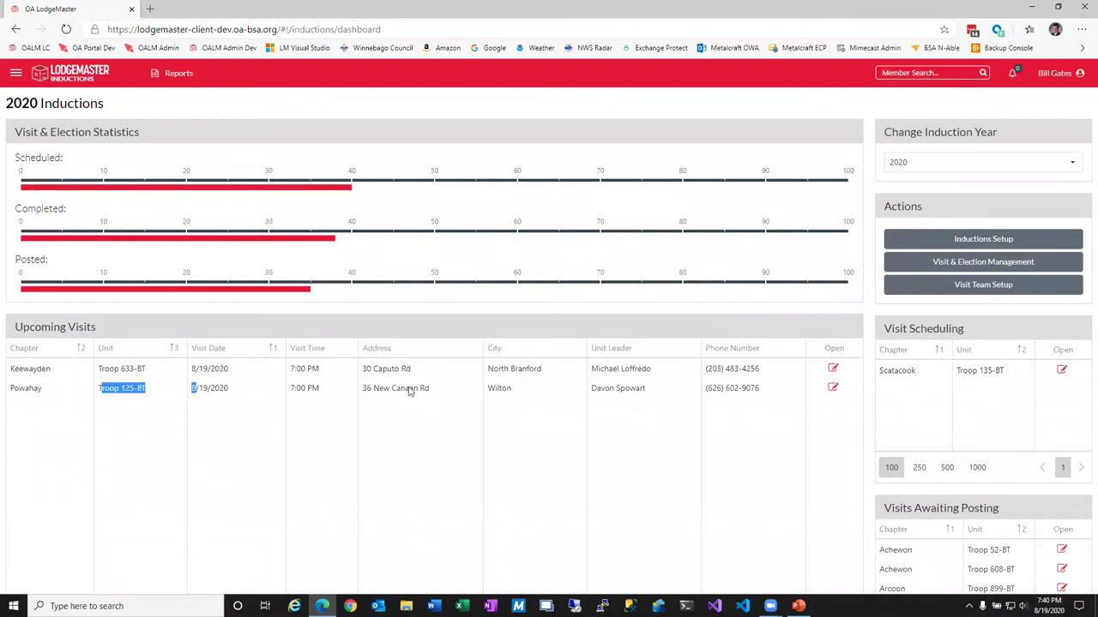
{"action": "left_click", "coordinate": [832, 387]}
{"action": "left_click", "coordinate": [165, 75]}
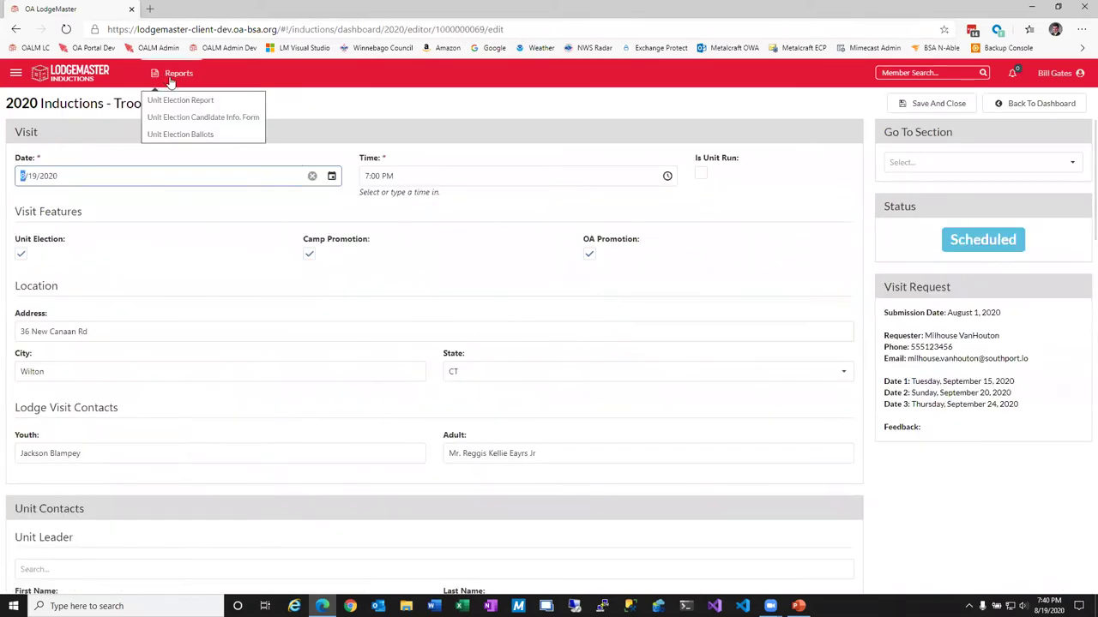
Generate the Unit Election Report and scroll through its three eligible youth and their ranks.
{"action": "left_click", "coordinate": [176, 99]}
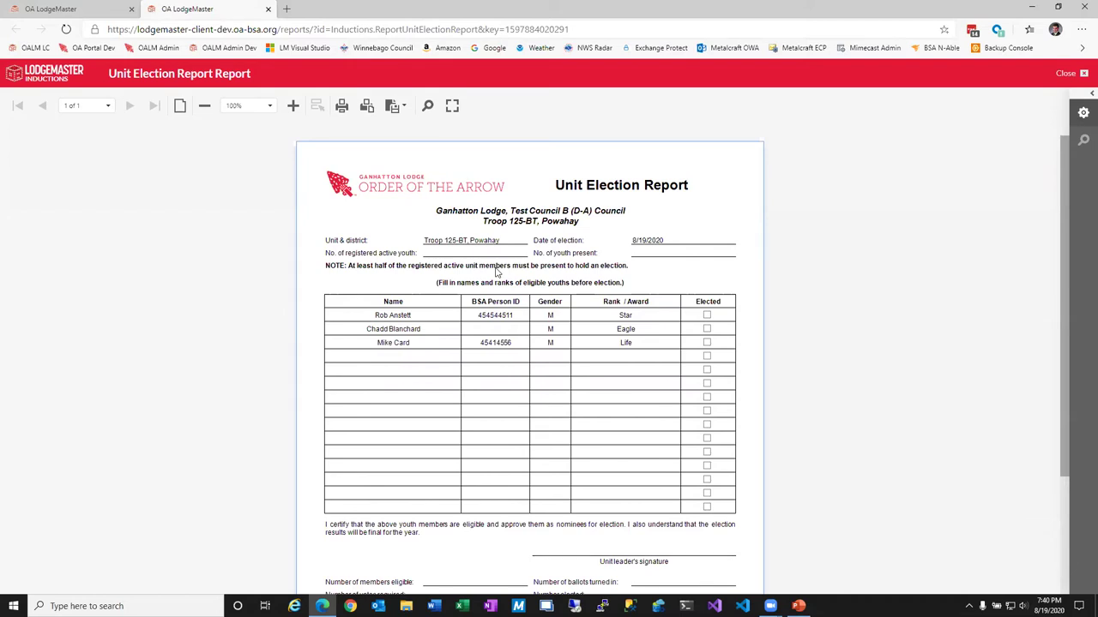
{"action": "left_click", "coordinate": [397, 106]}
{"action": "left_click", "coordinate": [342, 106]}
{"action": "left_click", "coordinate": [405, 11]}
{"action": "scroll", "coordinate": [669, 424], "scroll_direction": "down", "scroll_amount": 1}
{"action": "scroll", "coordinate": [622, 410], "scroll_direction": "up", "scroll_amount": 1}
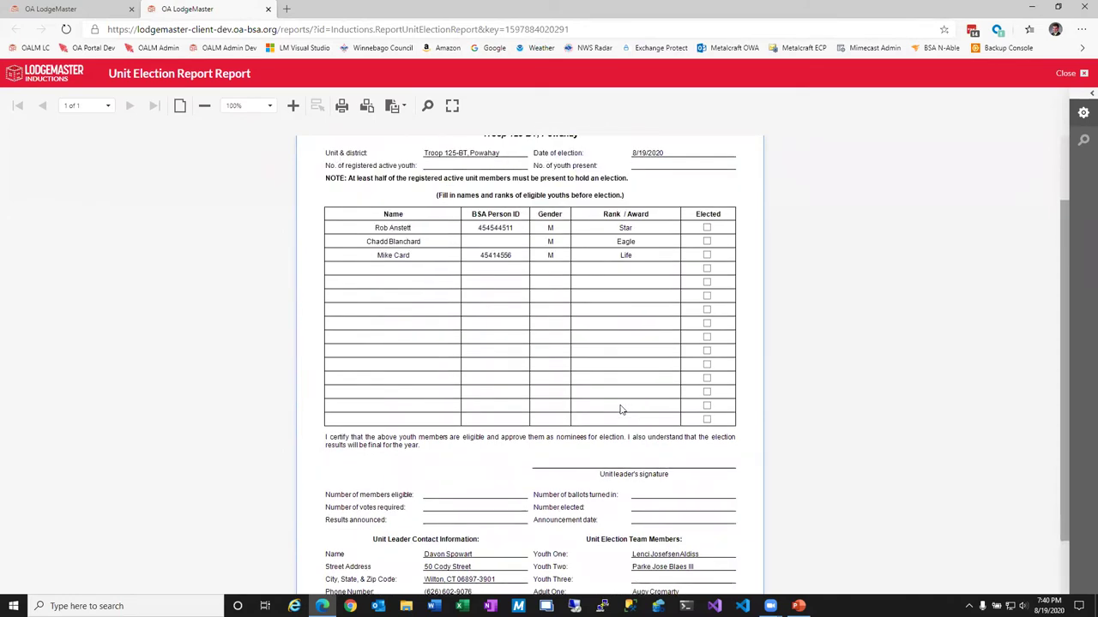
{"action": "scroll", "coordinate": [621, 410], "scroll_direction": "up", "scroll_amount": 3}
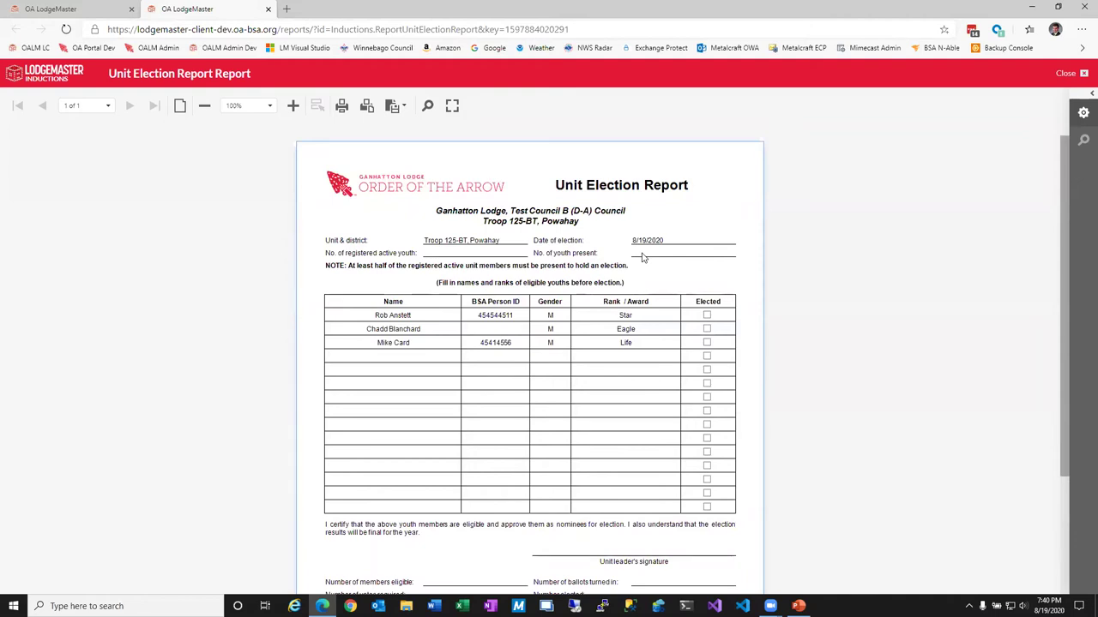
{"action": "scroll", "coordinate": [643, 257], "scroll_direction": "down", "scroll_amount": 3}
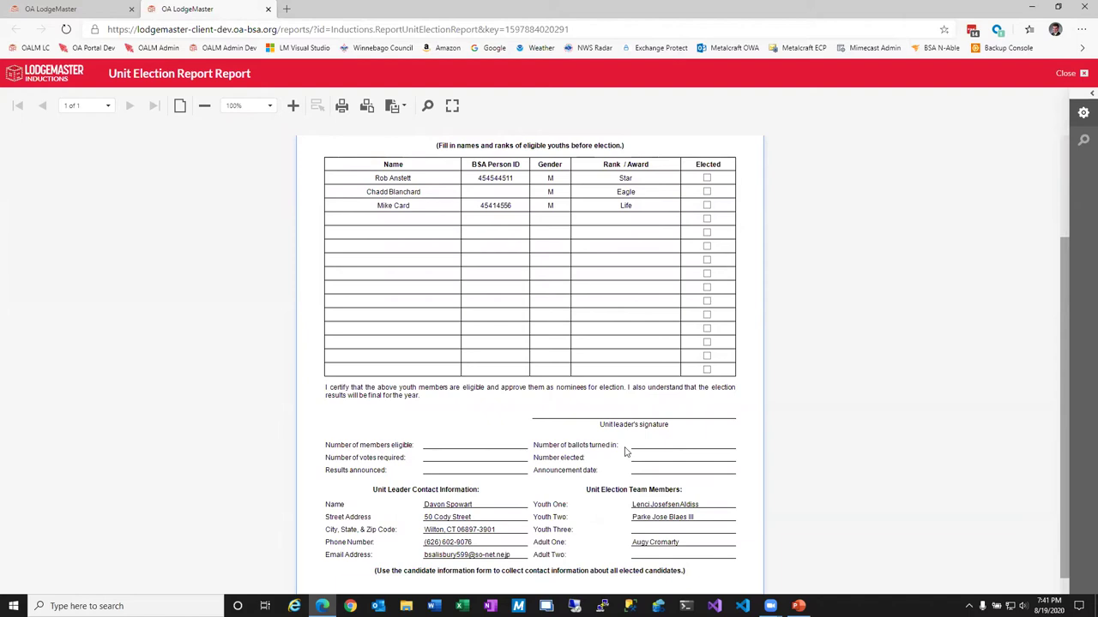
Generate the unit election ballots, recheck the Unit Election Report, then go back to the visit editor.
{"action": "left_click", "coordinate": [1070, 75]}
{"action": "left_click", "coordinate": [194, 76]}
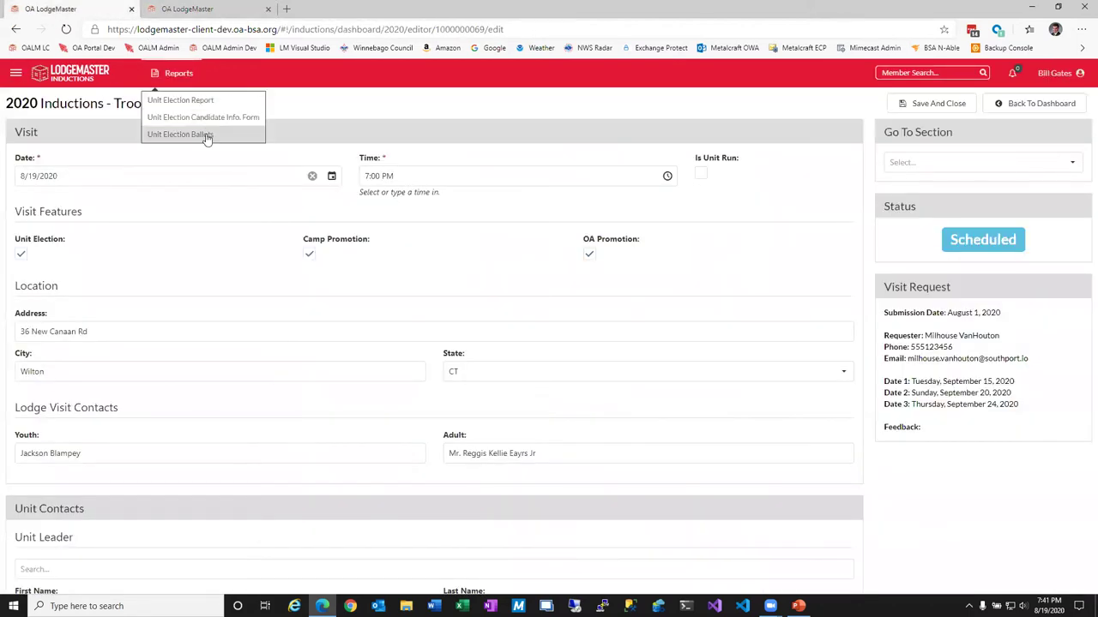
{"action": "left_click", "coordinate": [206, 137]}
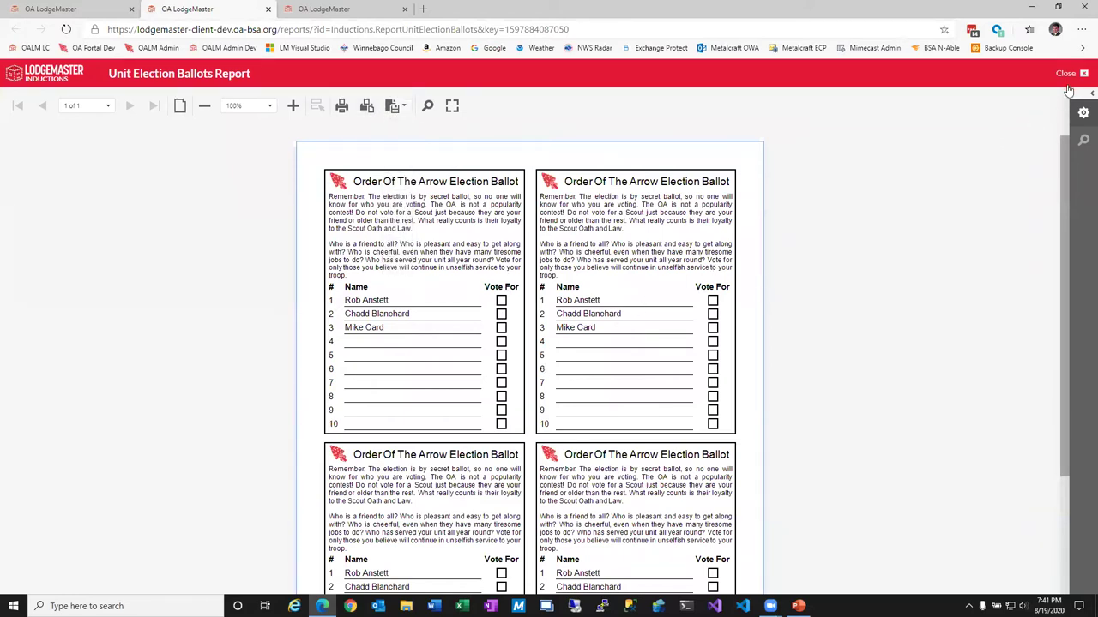
{"action": "left_click", "coordinate": [312, 8]}
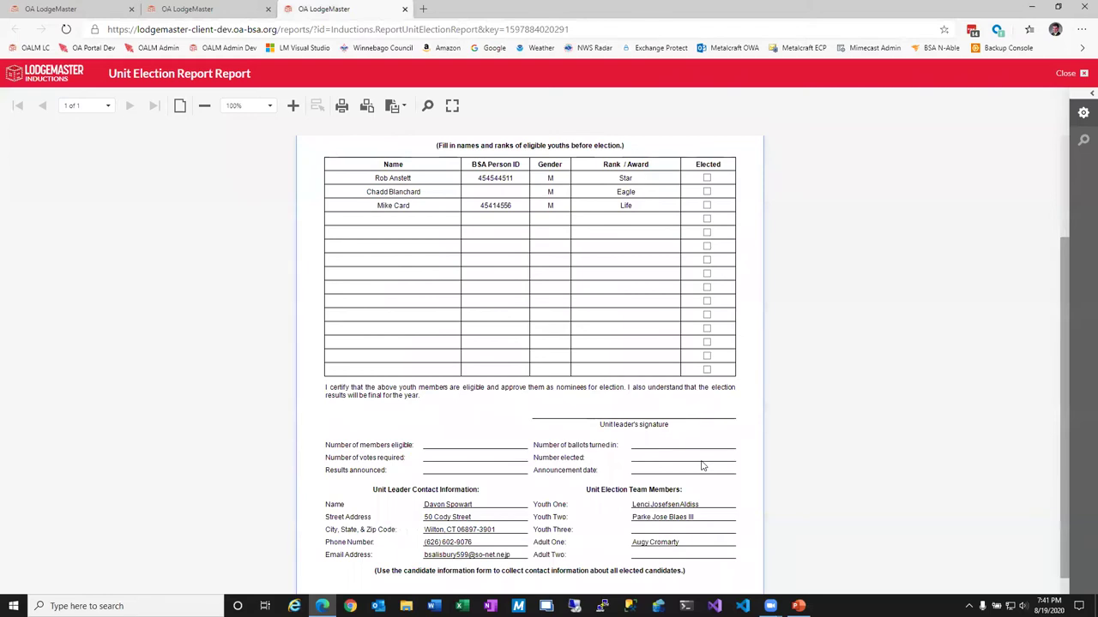
{"action": "scroll", "coordinate": [677, 504], "scroll_direction": "down", "scroll_amount": 1}
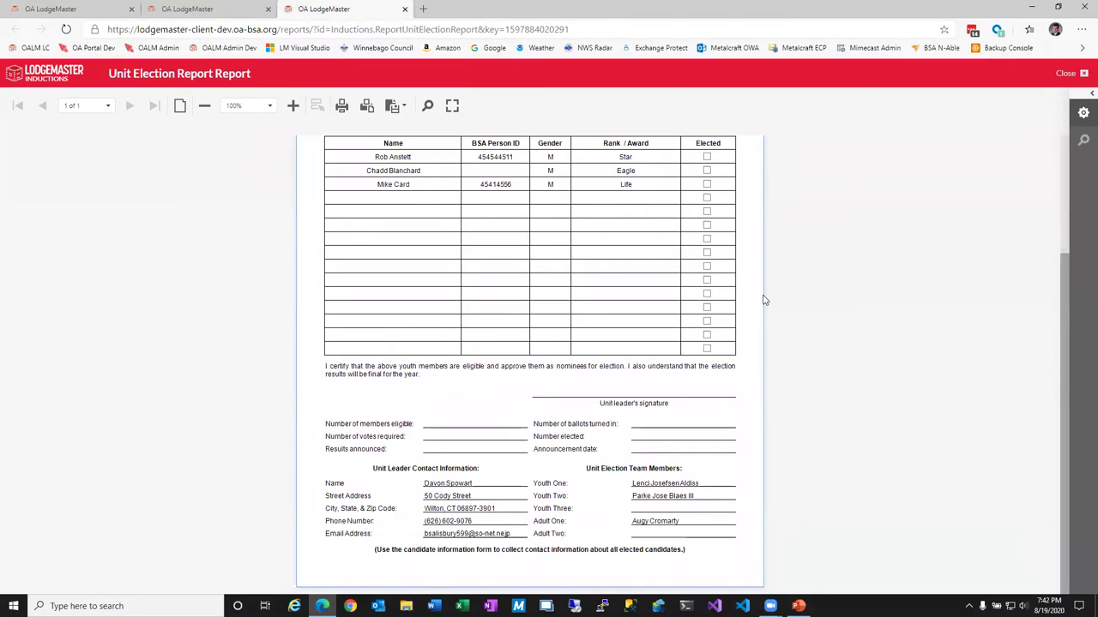
{"action": "left_click", "coordinate": [90, 12]}
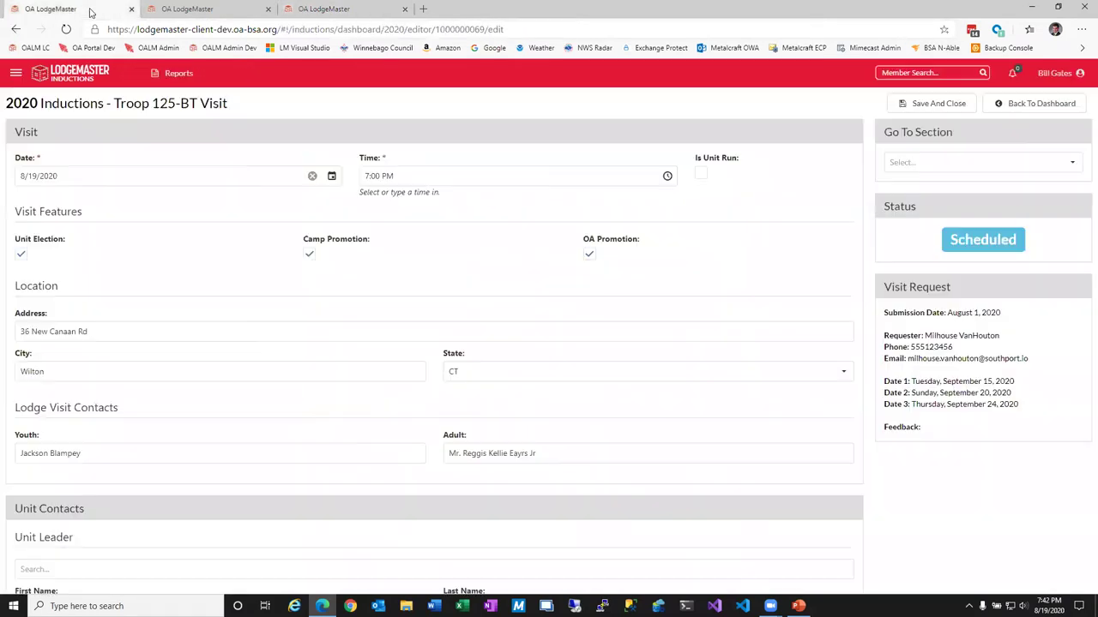
Generate the Candidate Information Form, compare it with the Unit Election Report, then close the form and ballots.
{"action": "left_click", "coordinate": [176, 73]}
{"action": "left_click", "coordinate": [198, 118]}
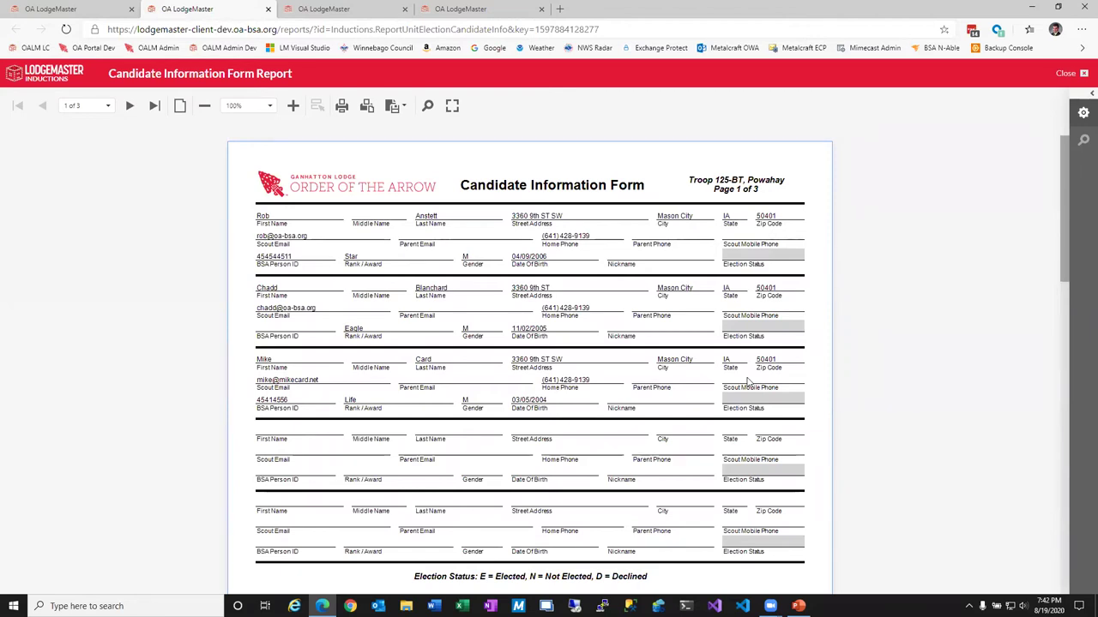
{"action": "left_click", "coordinate": [461, 9]}
{"action": "scroll", "coordinate": [358, 356], "scroll_direction": "up", "scroll_amount": 2}
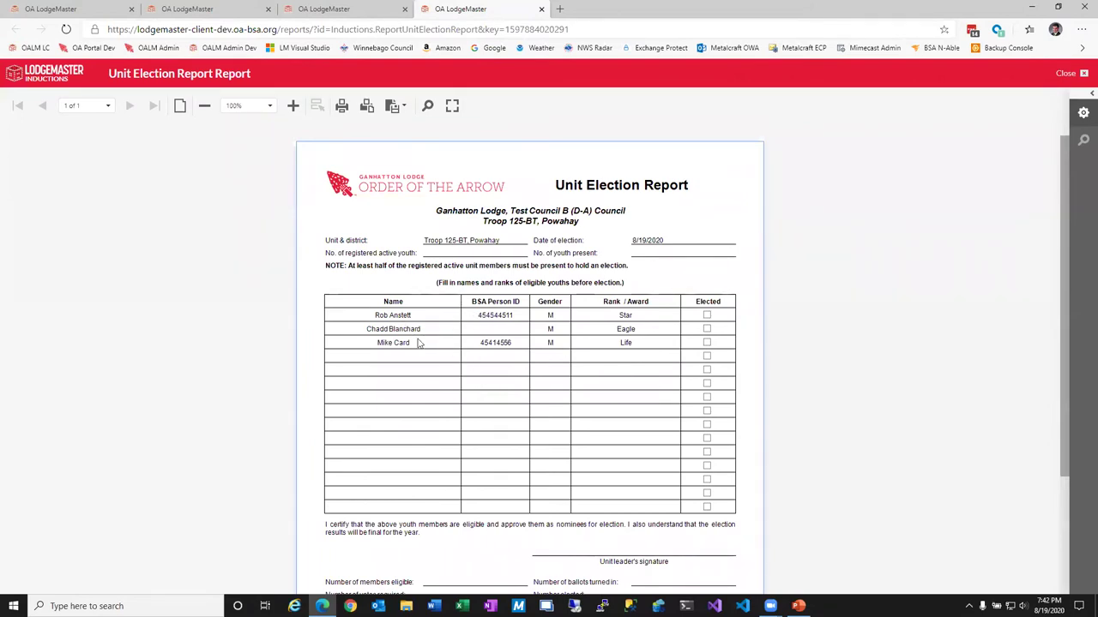
{"action": "left_click", "coordinate": [209, 9]}
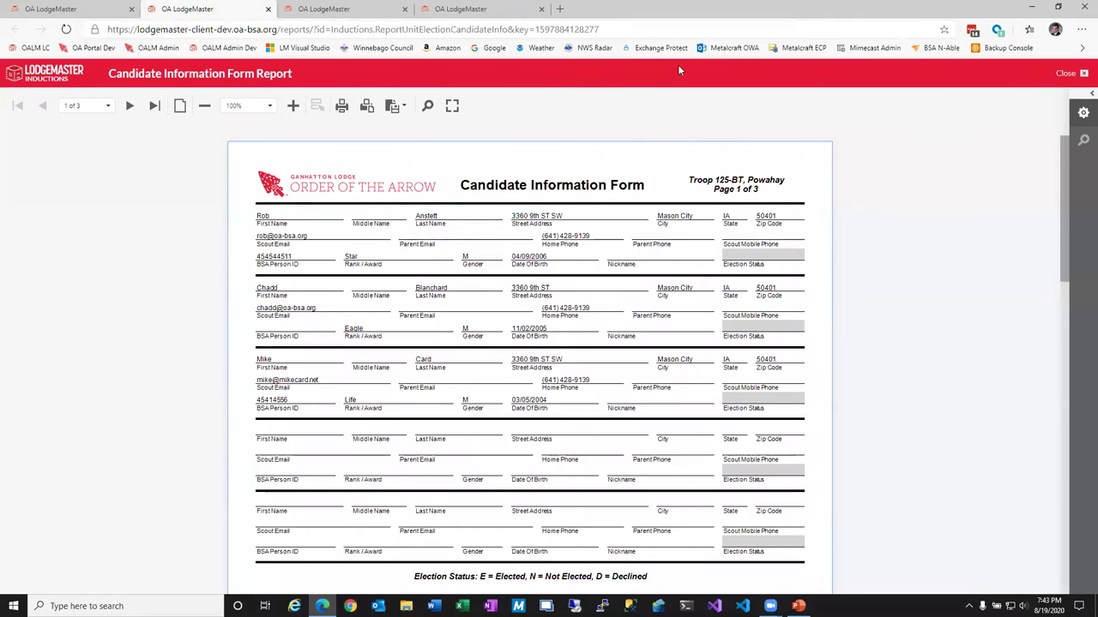
{"action": "left_click", "coordinate": [268, 8]}
{"action": "left_click", "coordinate": [268, 9]}
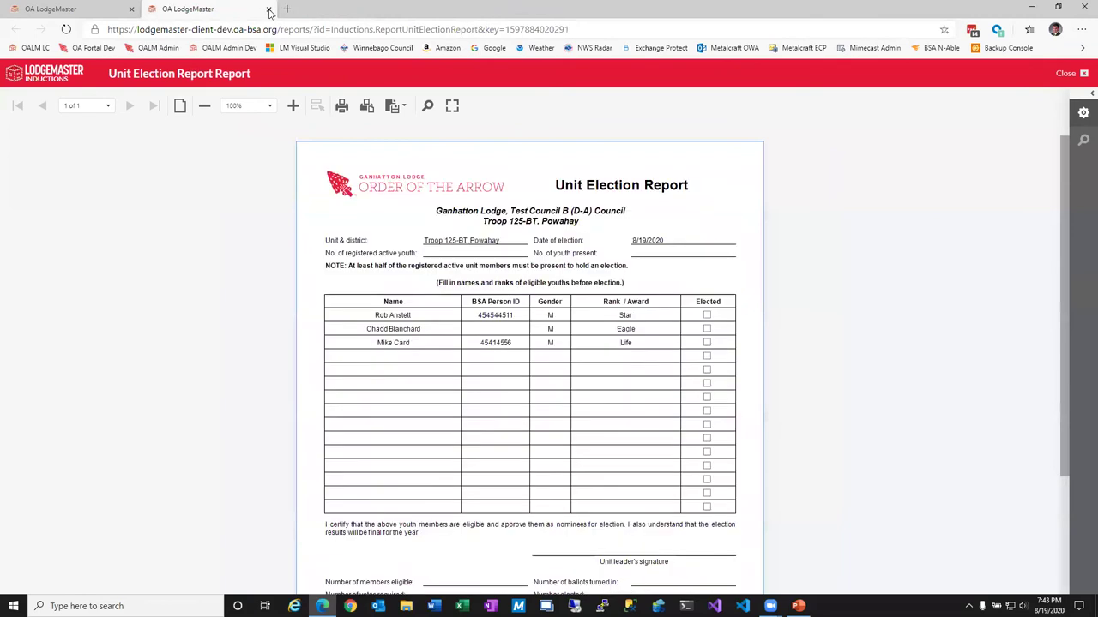
Close the Unit Election Report and save and close the Troop 125-BT visit.
{"action": "left_click", "coordinate": [268, 9]}
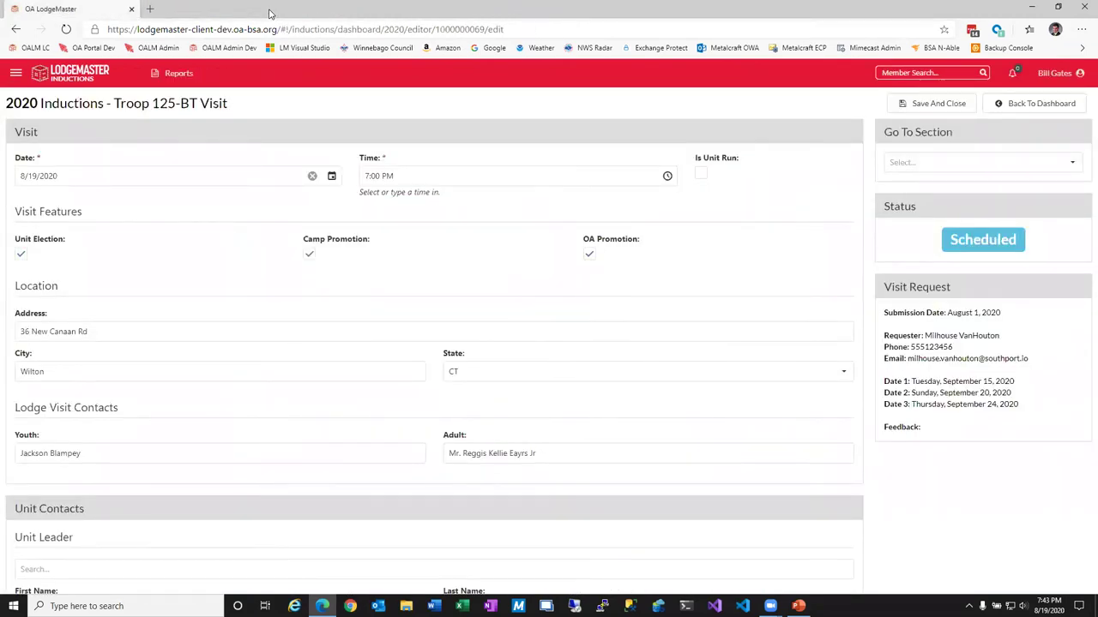
{"action": "left_click", "coordinate": [1010, 73]}
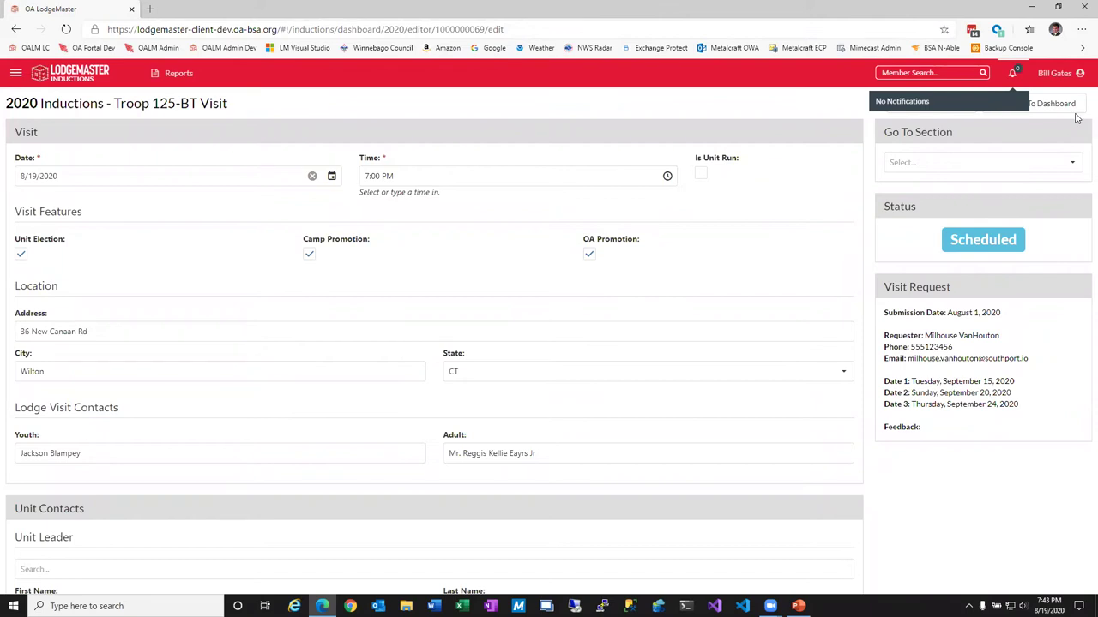
{"action": "left_click", "coordinate": [958, 108]}
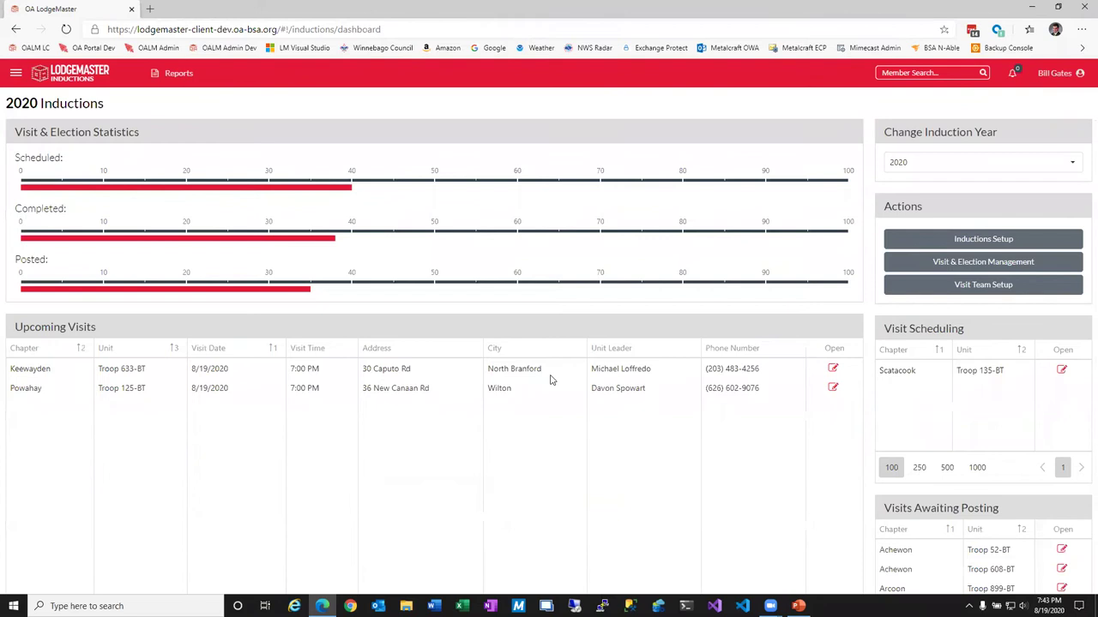
Look up the Troop 125-BT visit in Visit & Election Management, then reopen the full visit list.
{"action": "left_click", "coordinate": [955, 272]}
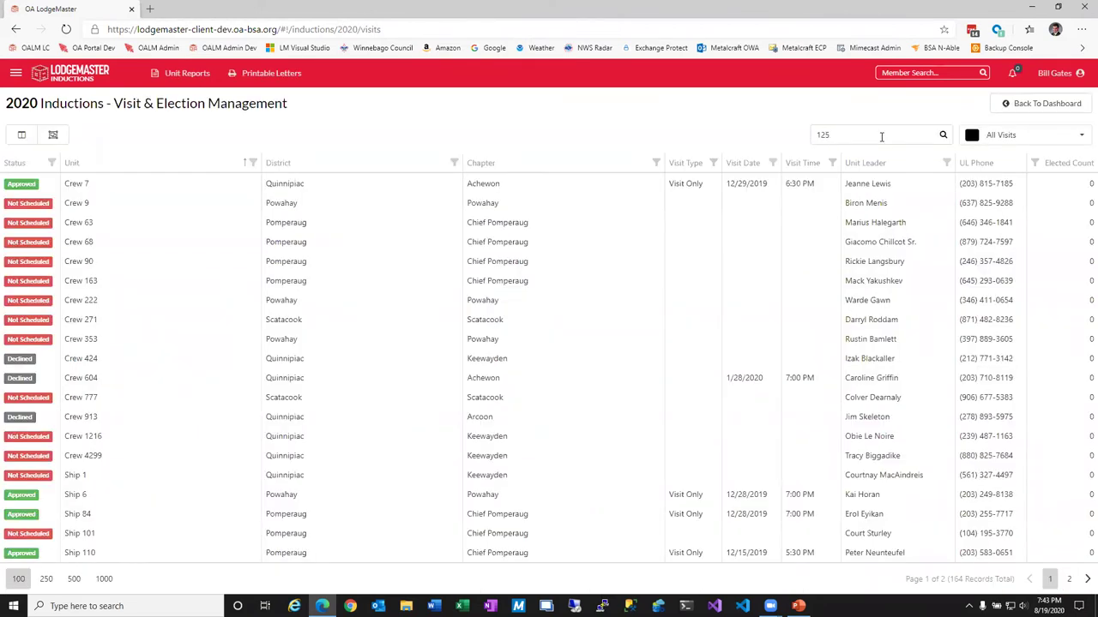
{"action": "left_click", "coordinate": [150, 189]}
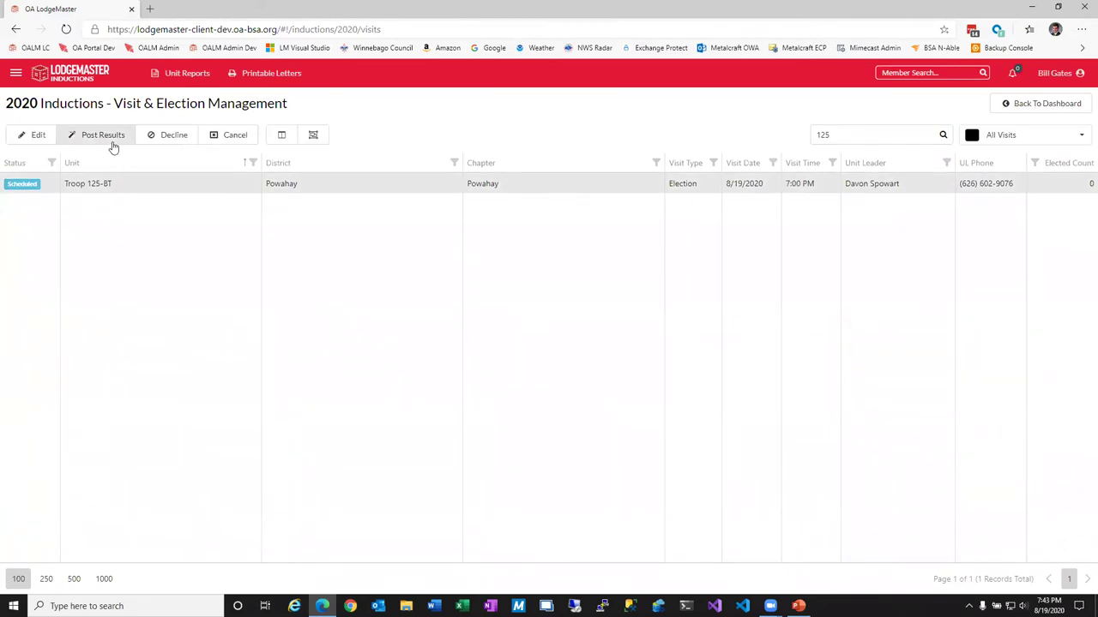
{"action": "left_click", "coordinate": [1007, 104]}
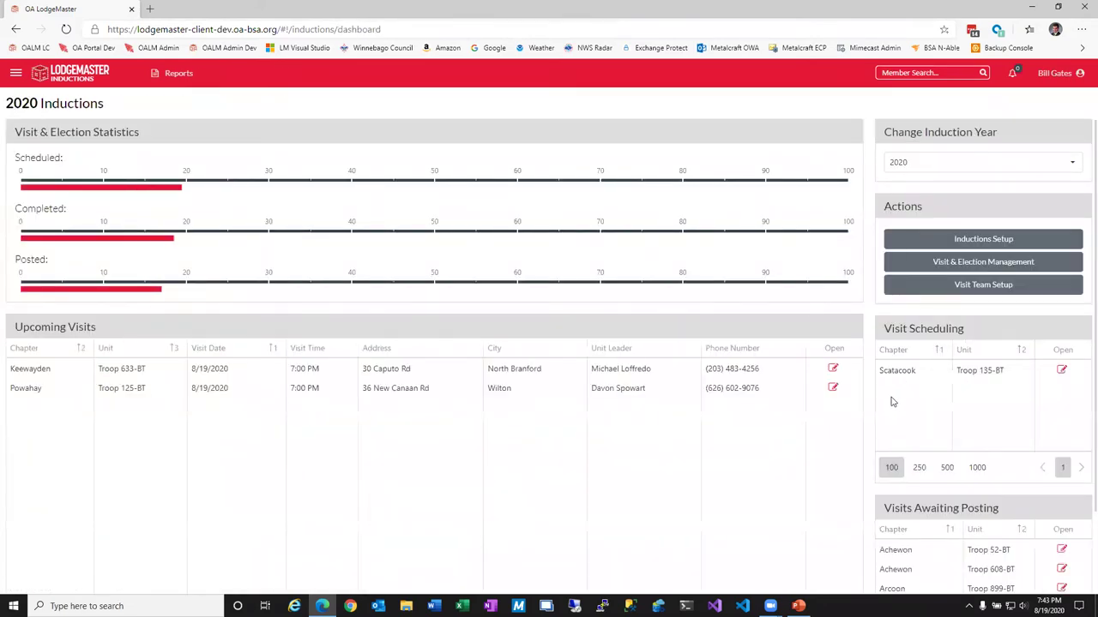
{"action": "scroll", "coordinate": [892, 402], "scroll_direction": "down", "scroll_amount": 1}
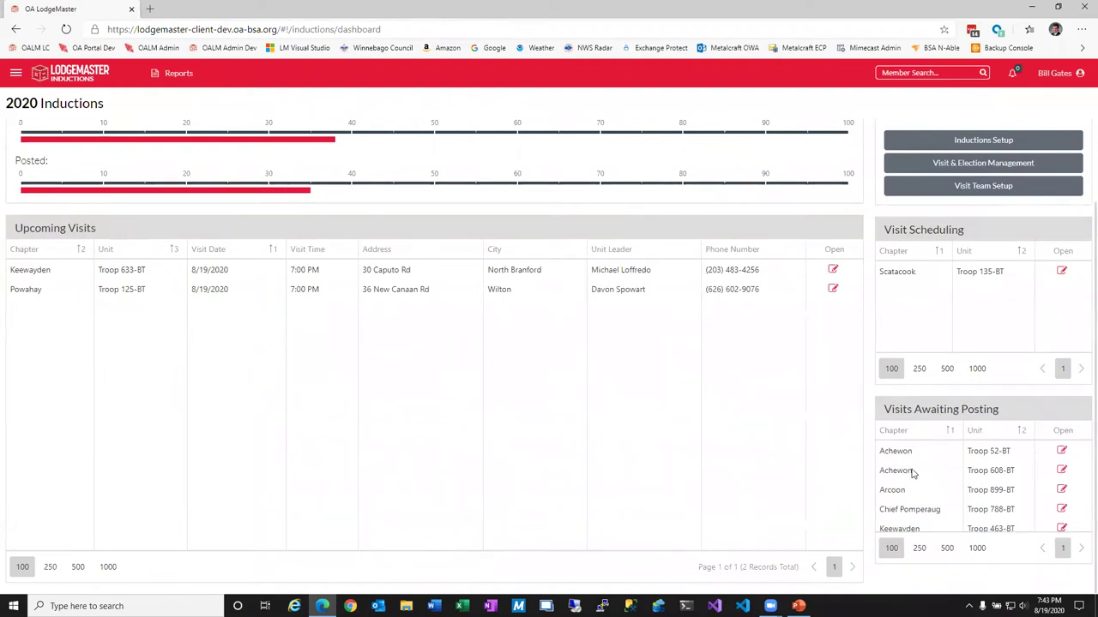
{"action": "scroll", "coordinate": [897, 478], "scroll_direction": "down", "scroll_amount": 1}
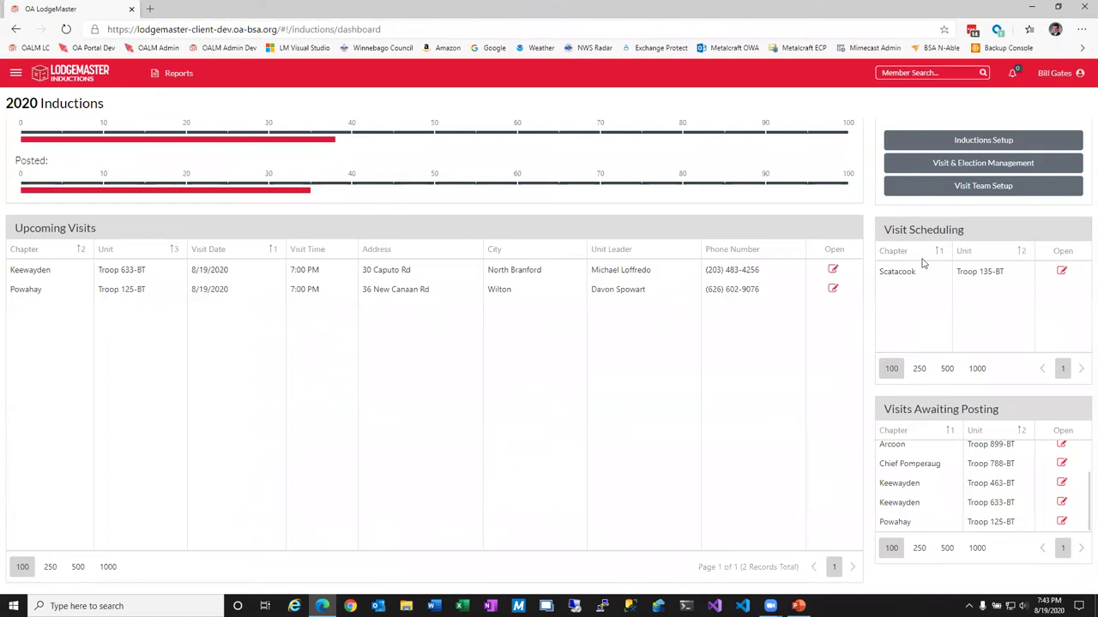
{"action": "left_click", "coordinate": [937, 167]}
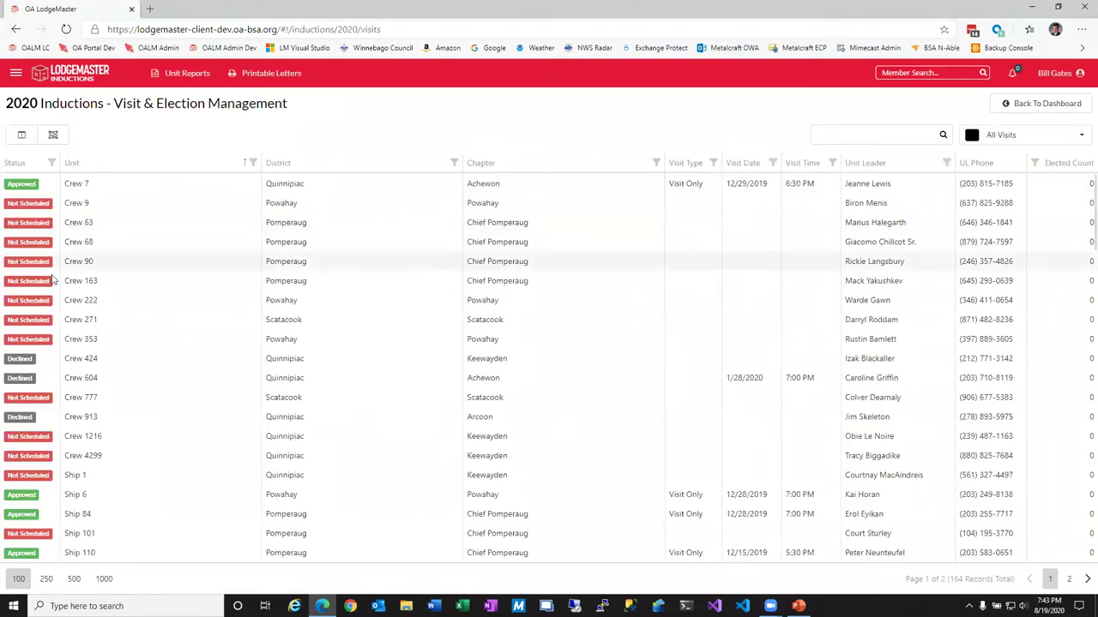
Browse visits filtered by Scheduled and then Requested status.
{"action": "left_click", "coordinate": [1010, 141]}
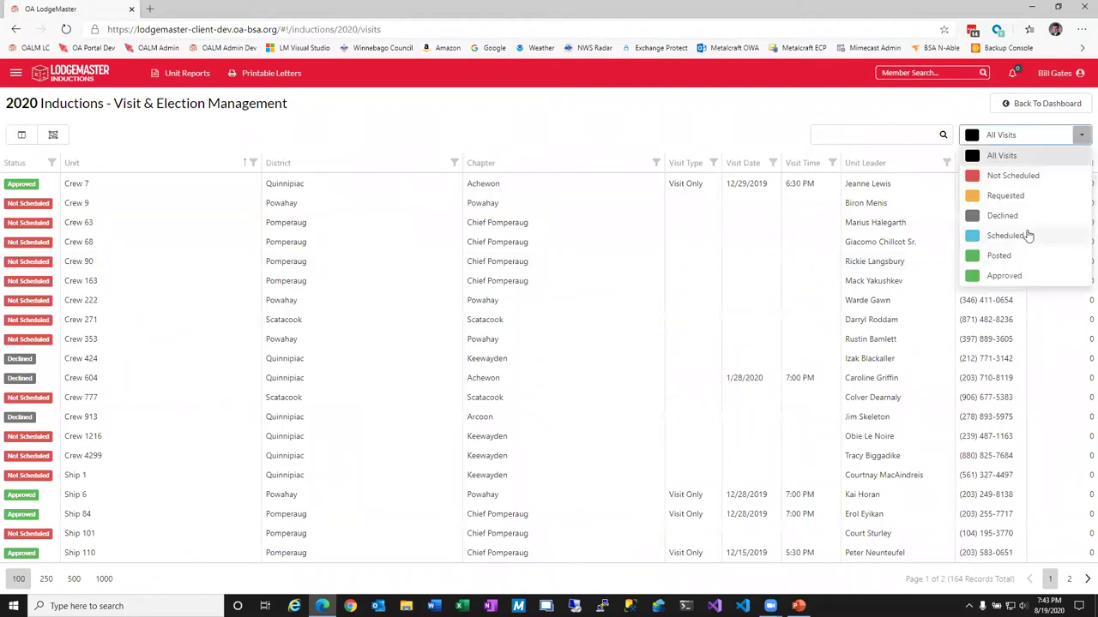
{"action": "left_click", "coordinate": [1030, 235]}
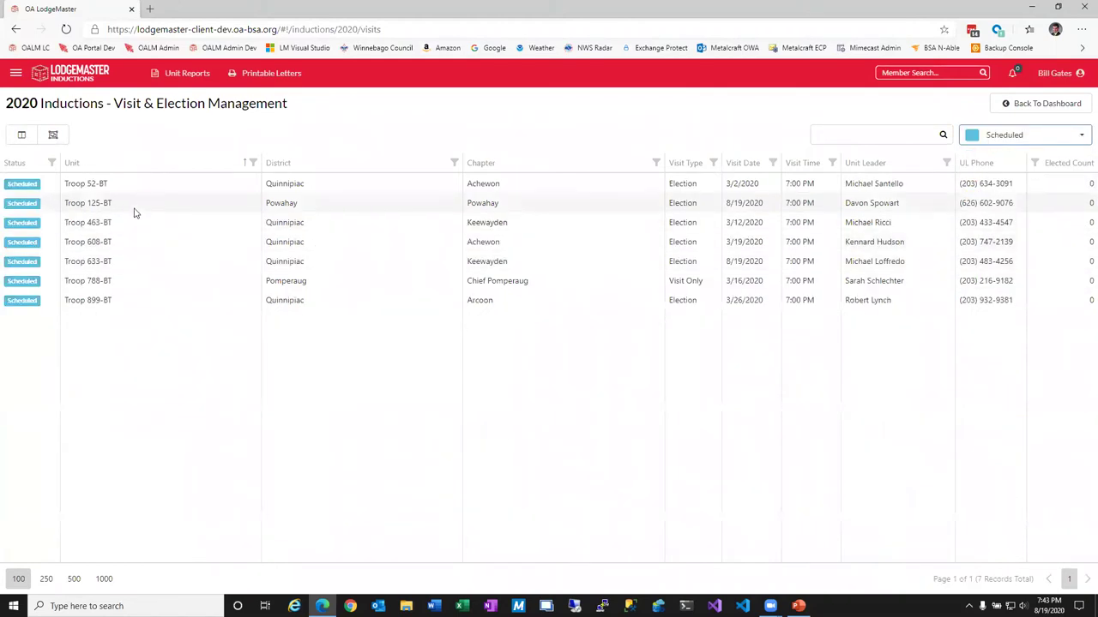
{"action": "left_click", "coordinate": [133, 211]}
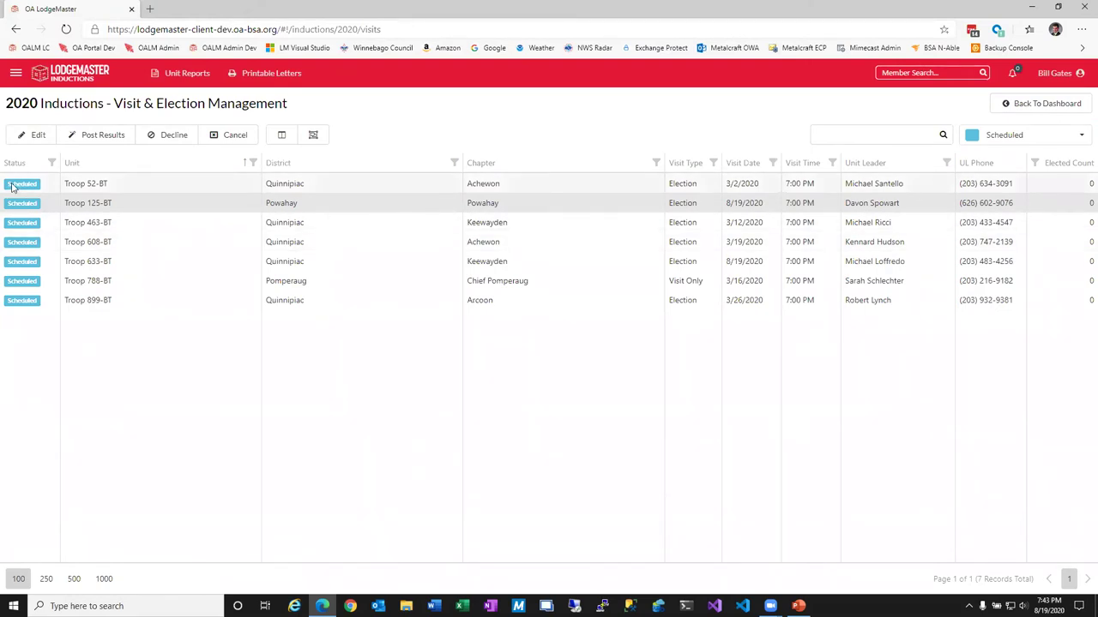
{"action": "left_click", "coordinate": [1005, 133]}
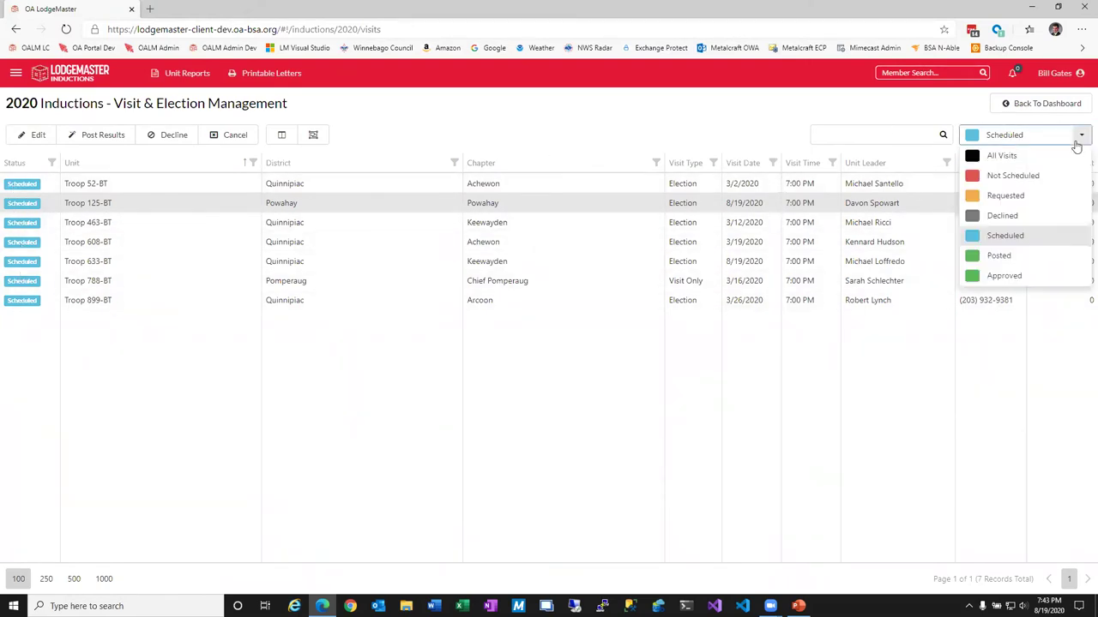
{"action": "left_click", "coordinate": [1022, 195]}
{"action": "left_click", "coordinate": [99, 184]}
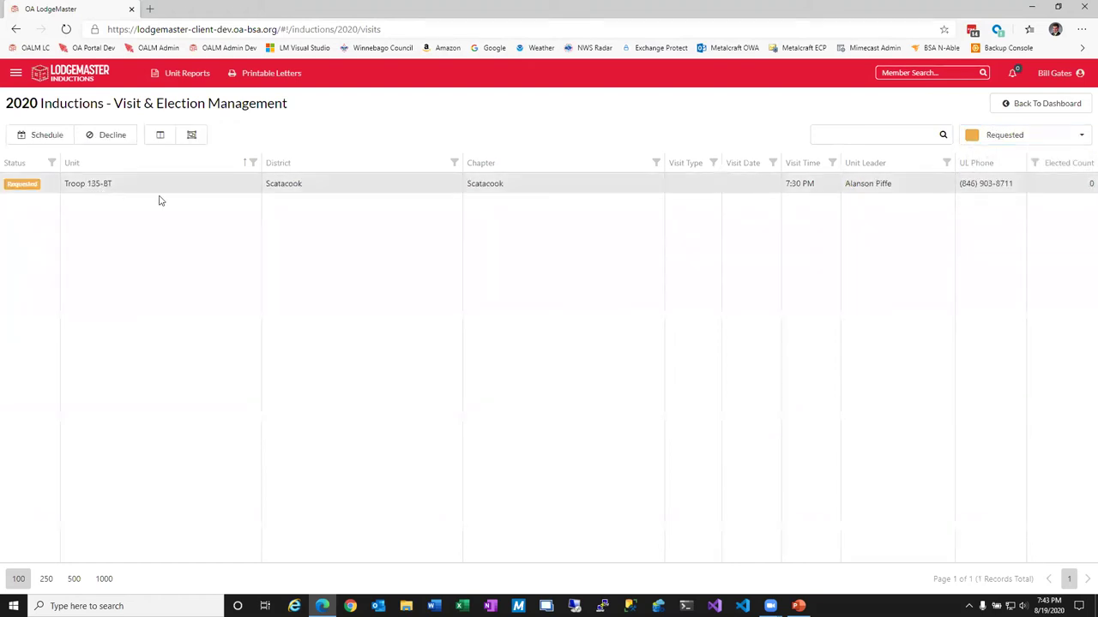
Filter to Scheduled visits sorted by District and post results for Troop 125-BT.
{"action": "left_click", "coordinate": [1081, 136]}
{"action": "left_click", "coordinate": [1012, 235]}
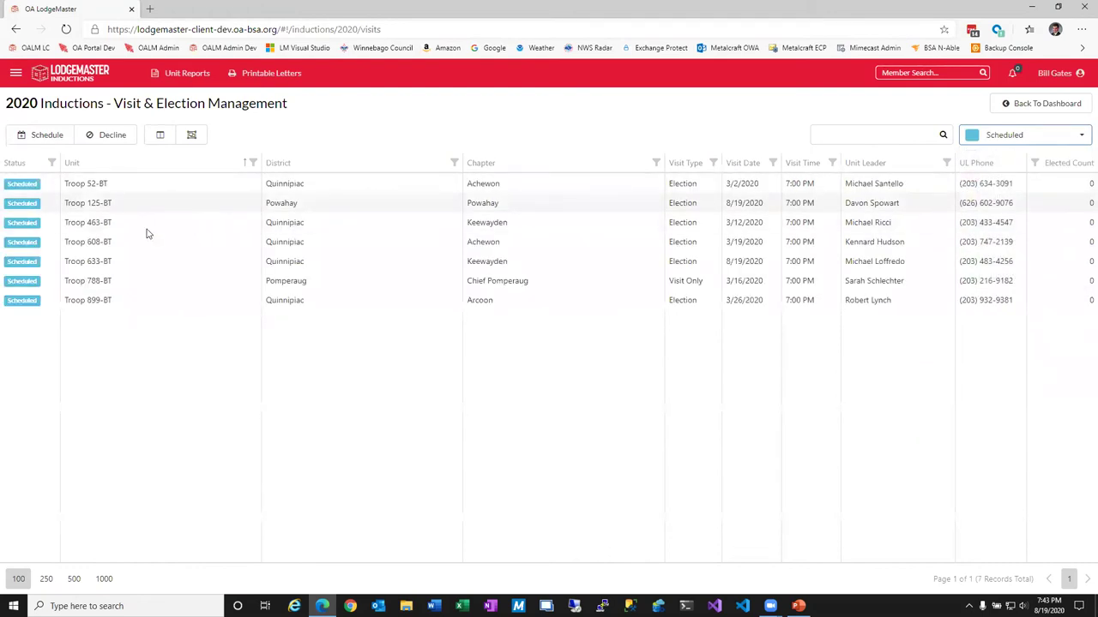
{"action": "left_click", "coordinate": [360, 163]}
{"action": "left_click", "coordinate": [713, 163]}
{"action": "left_click", "coordinate": [649, 370]}
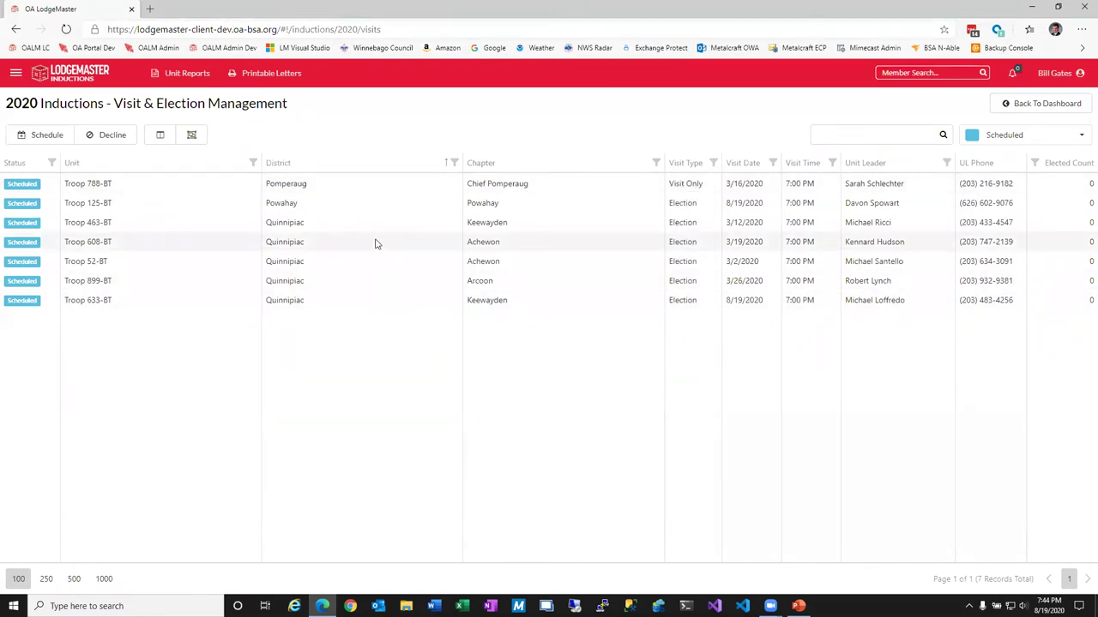
{"action": "left_click", "coordinate": [121, 205]}
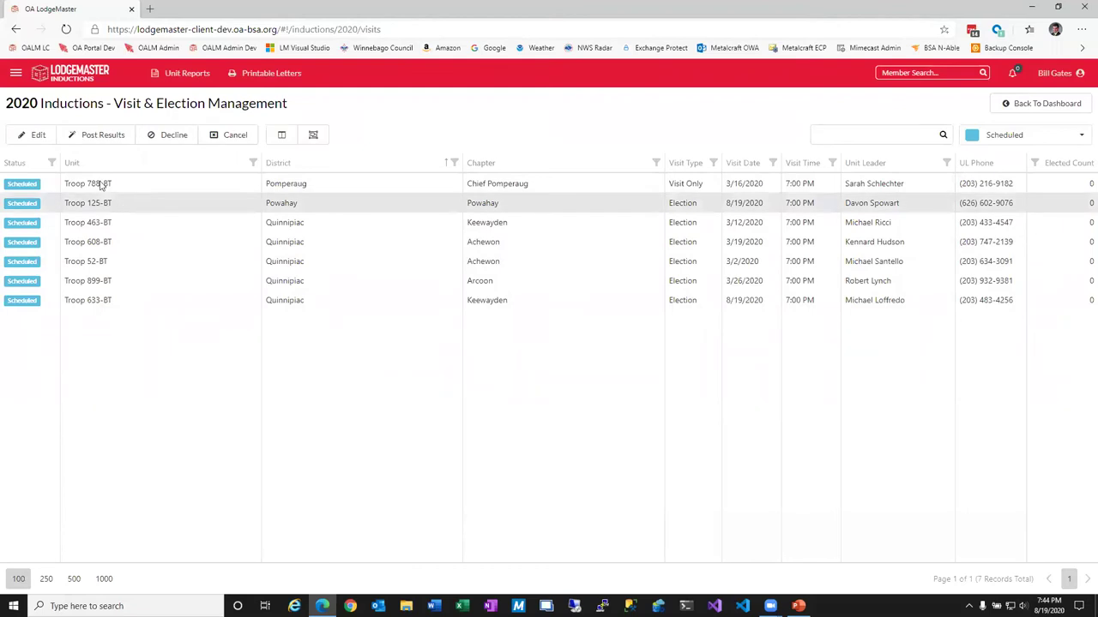
{"action": "left_click", "coordinate": [115, 141]}
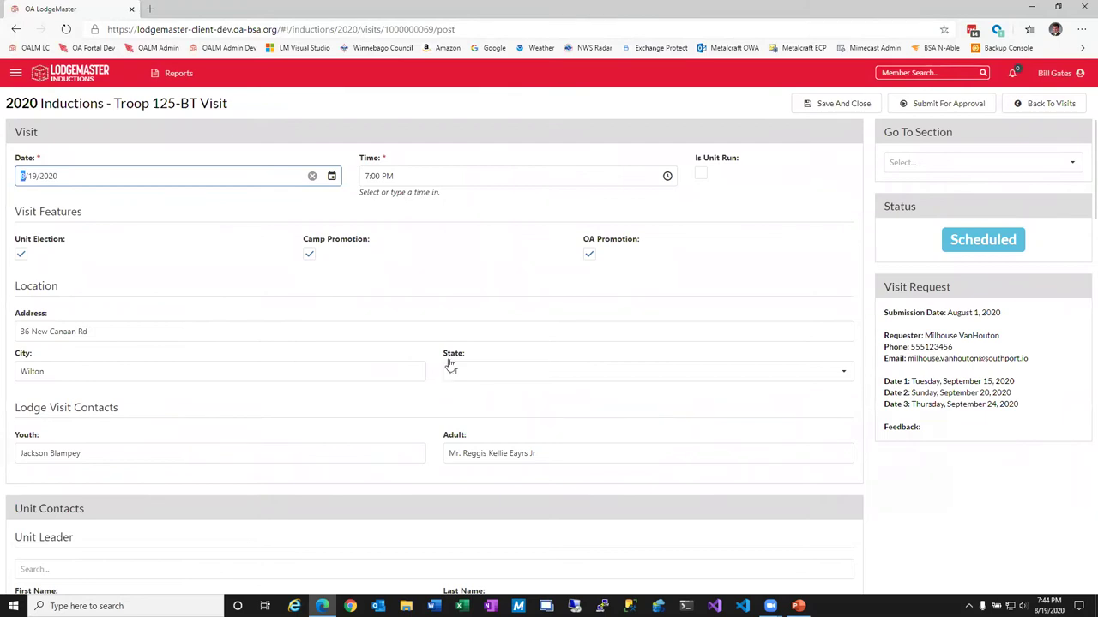
In Eligible Youth, mark the first and third scouts Elected and the second Not Elected.
{"action": "left_click", "coordinate": [1064, 165]}
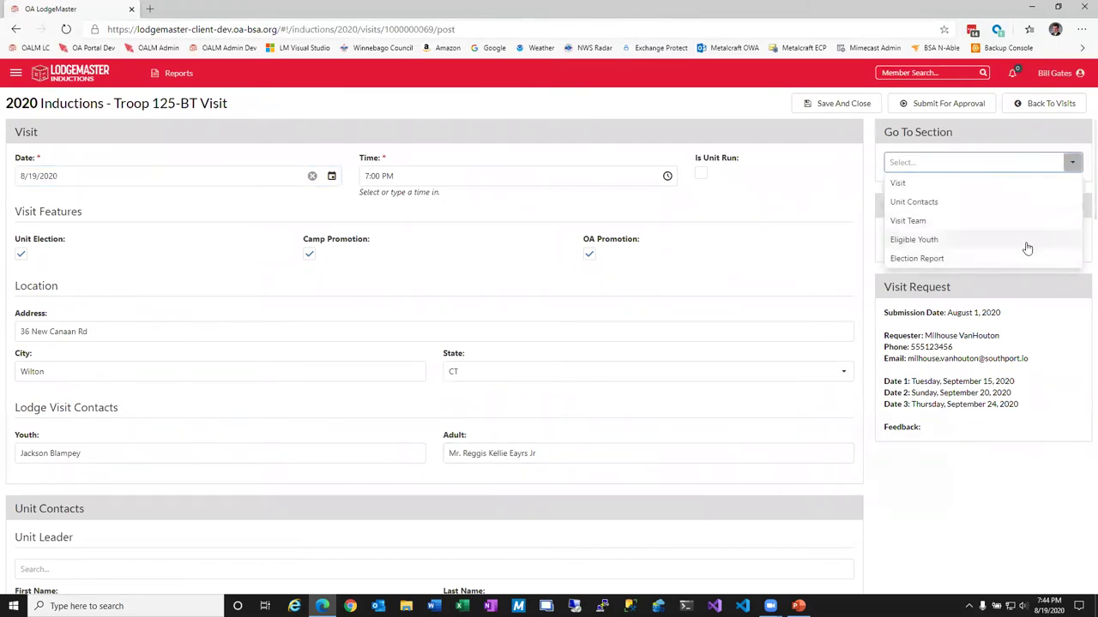
{"action": "left_click", "coordinate": [1027, 245]}
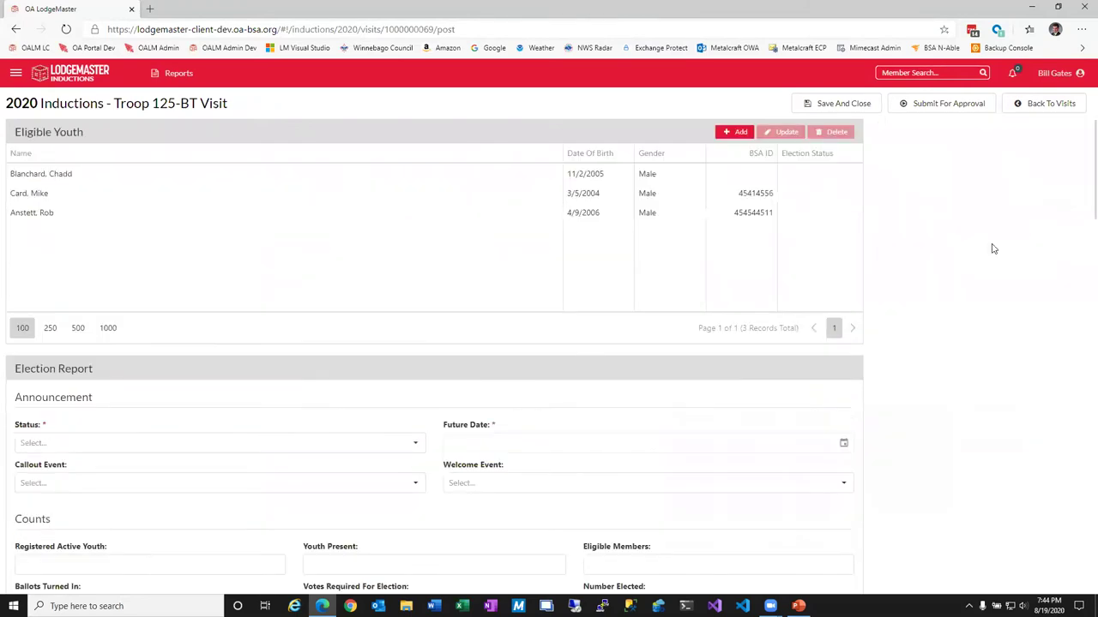
{"action": "left_click", "coordinate": [850, 177]}
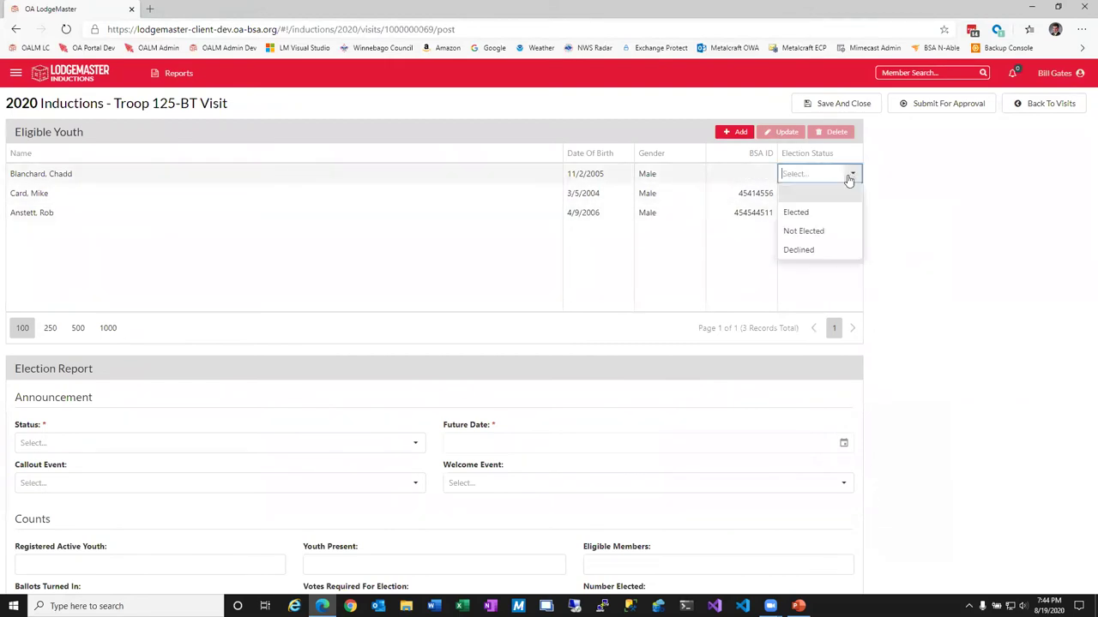
{"action": "left_click", "coordinate": [830, 213]}
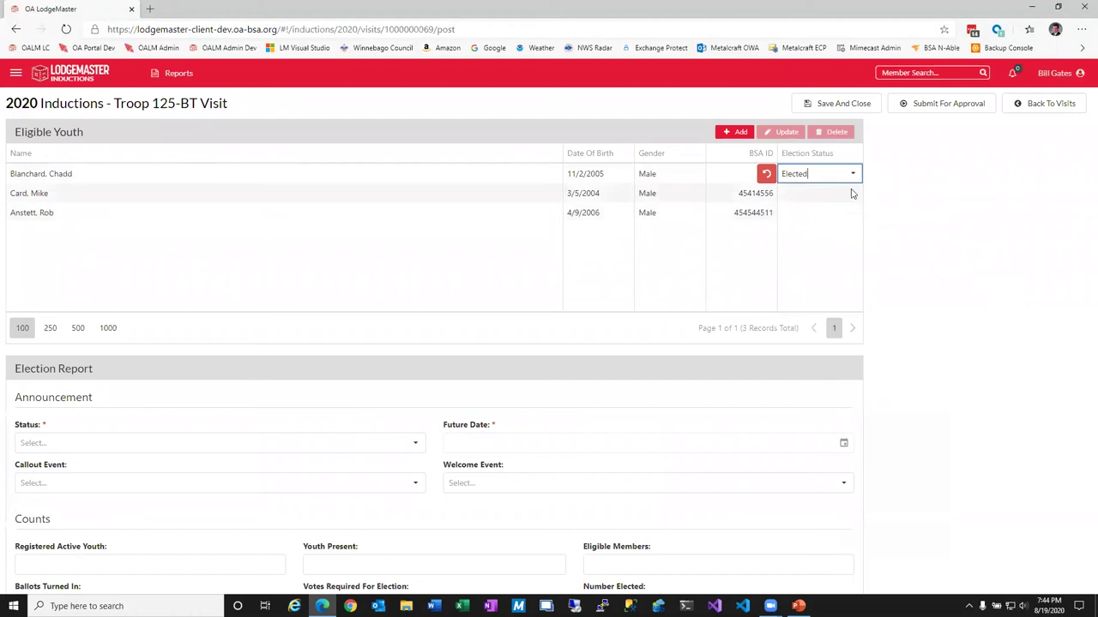
{"action": "left_click", "coordinate": [850, 194]}
{"action": "left_click", "coordinate": [853, 194]}
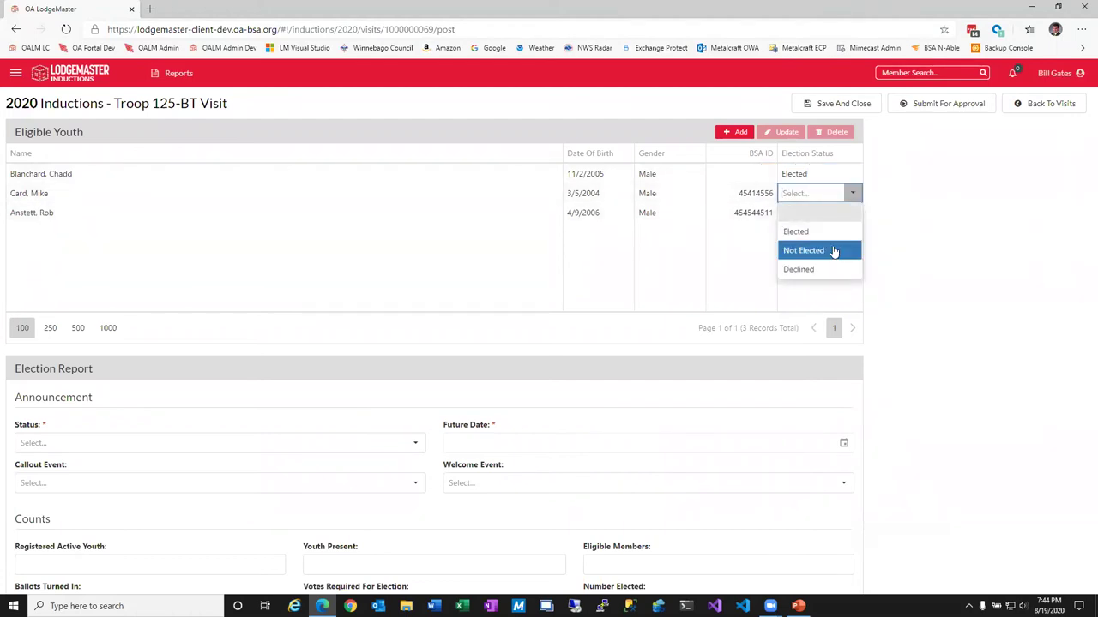
{"action": "left_click", "coordinate": [832, 251]}
{"action": "left_click", "coordinate": [854, 219]}
{"action": "left_click", "coordinate": [854, 219]}
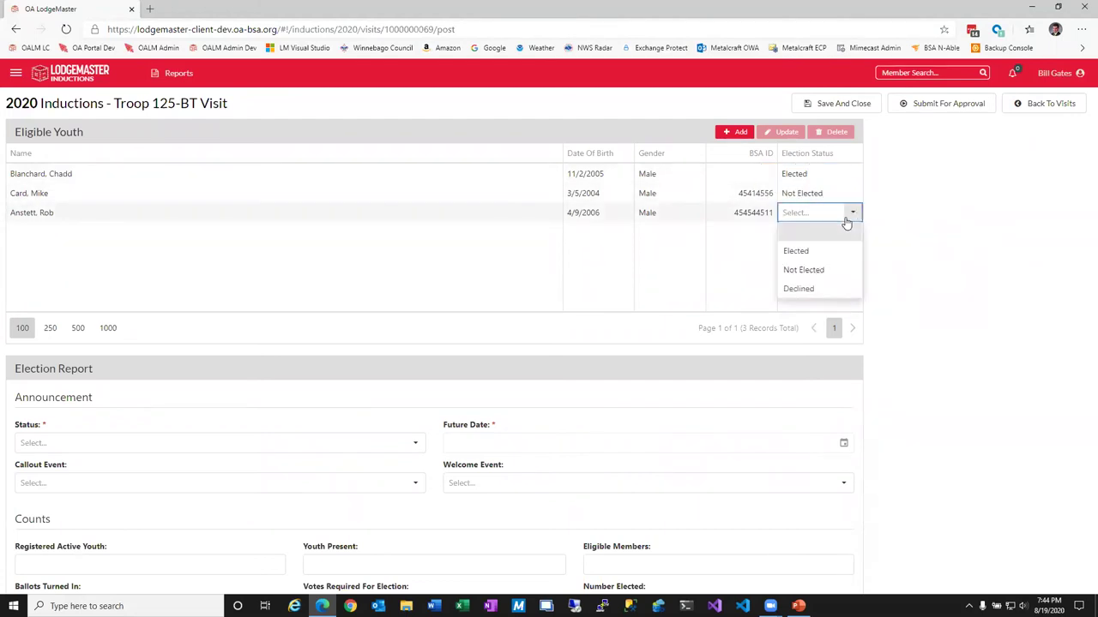
{"action": "left_click", "coordinate": [800, 251]}
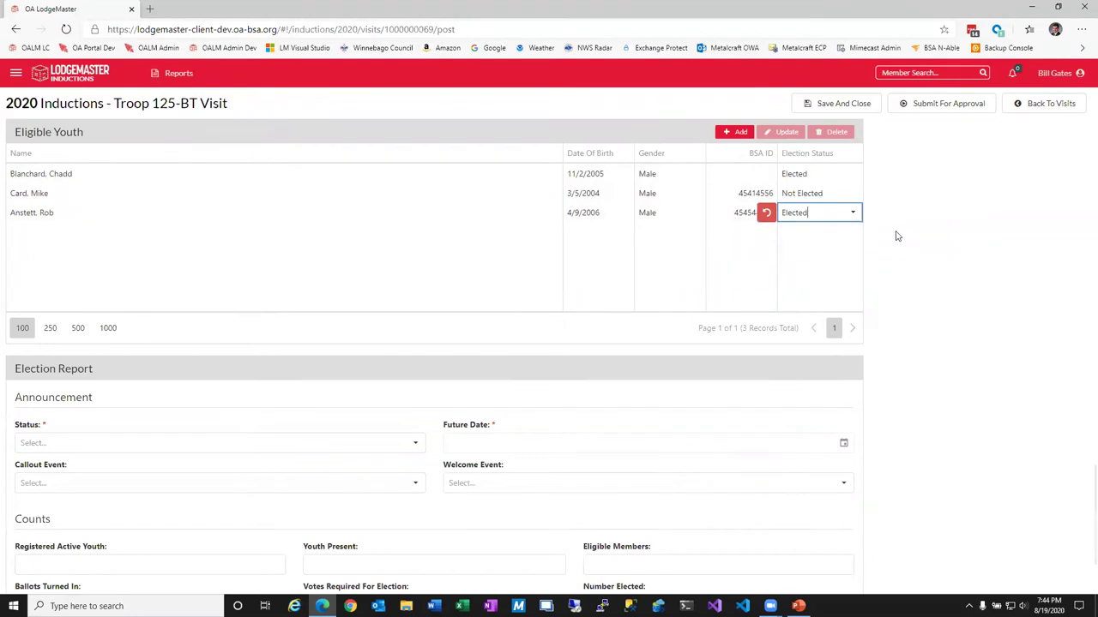
Switch the second scout to Declined, then back to Not Elected.
{"action": "left_click", "coordinate": [850, 193]}
{"action": "left_click", "coordinate": [850, 194]}
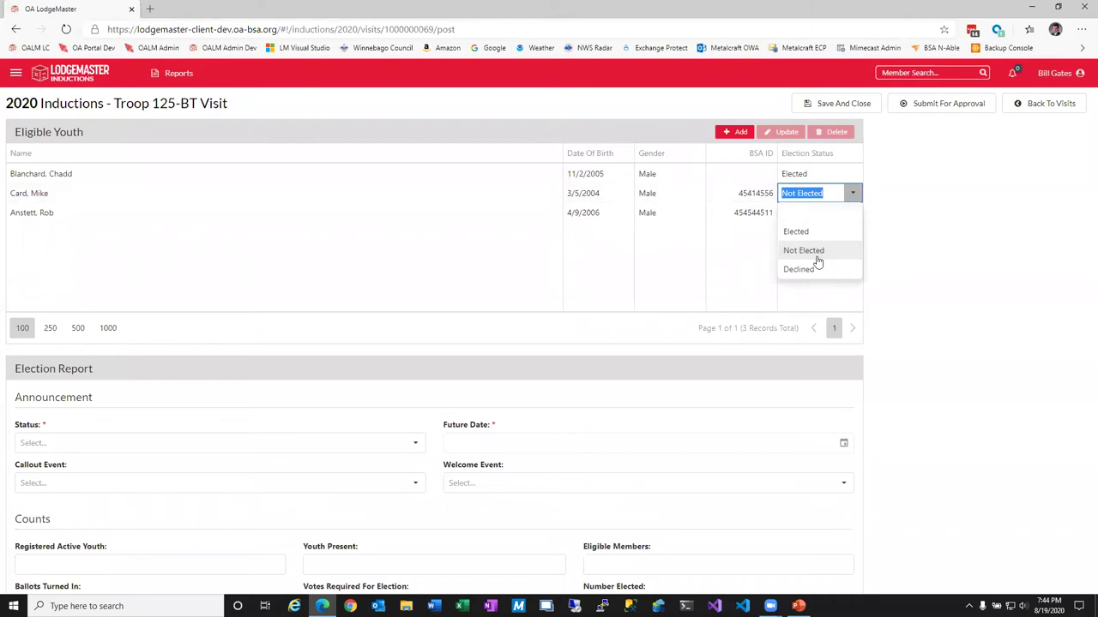
{"action": "left_click", "coordinate": [804, 269]}
{"action": "left_click", "coordinate": [849, 195]}
{"action": "left_click", "coordinate": [825, 248]}
{"action": "left_click", "coordinate": [844, 242]}
{"action": "scroll", "coordinate": [147, 425], "scroll_direction": "down", "scroll_amount": 2}
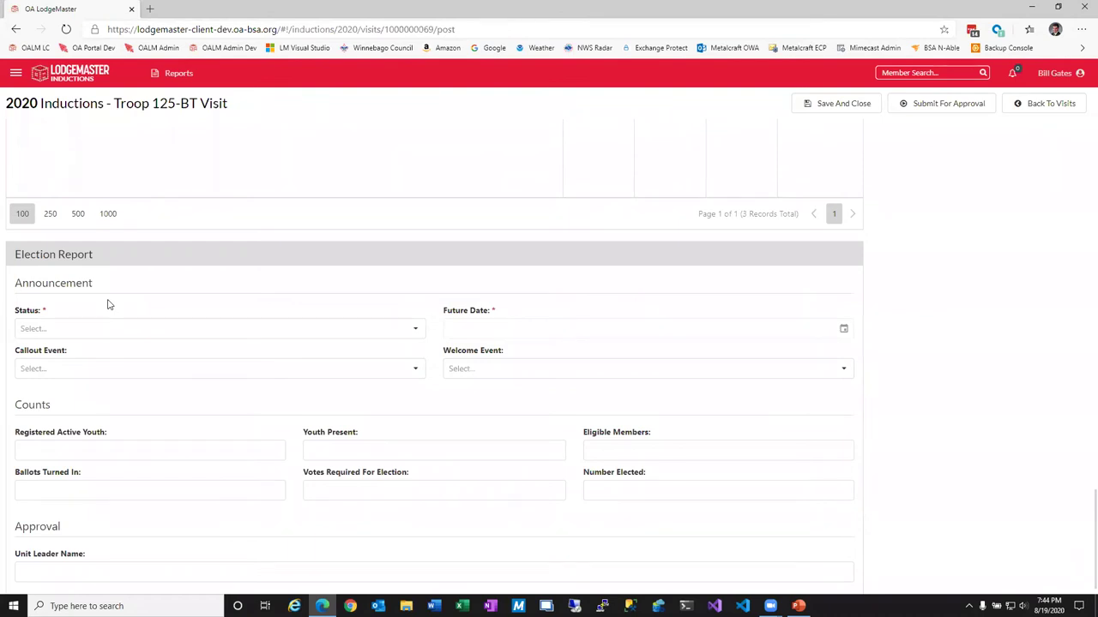
Set the announcement status to Announced after briefly trying Future Date, leaving callout event empty.
{"action": "left_click", "coordinate": [413, 331]}
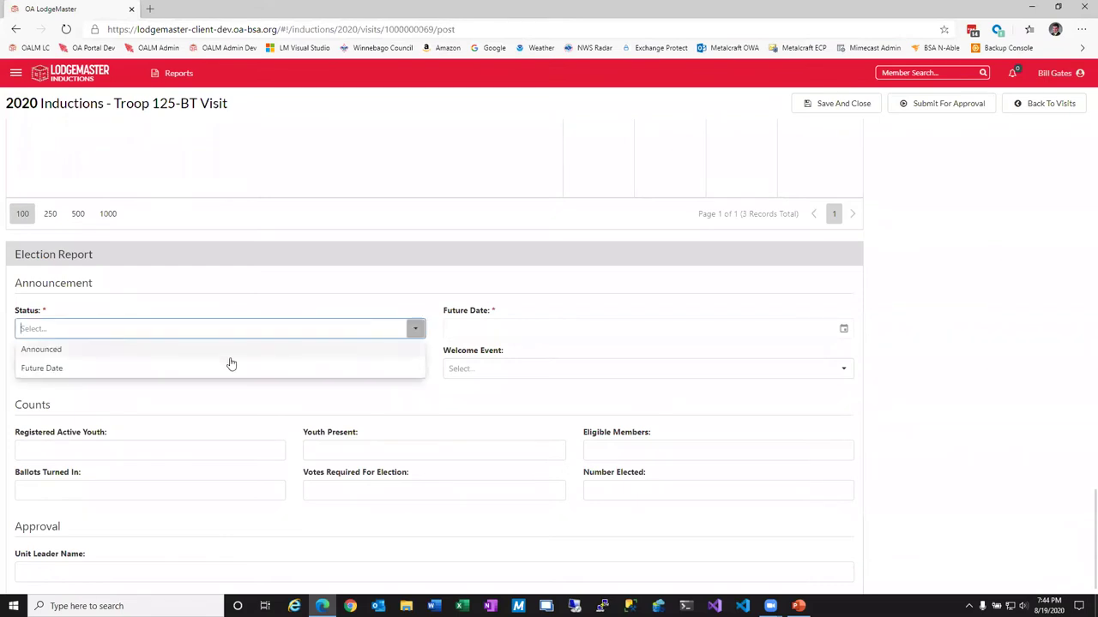
{"action": "left_click", "coordinate": [138, 350]}
{"action": "left_click", "coordinate": [416, 329]}
{"action": "left_click", "coordinate": [94, 370]}
{"action": "left_click", "coordinate": [852, 330]}
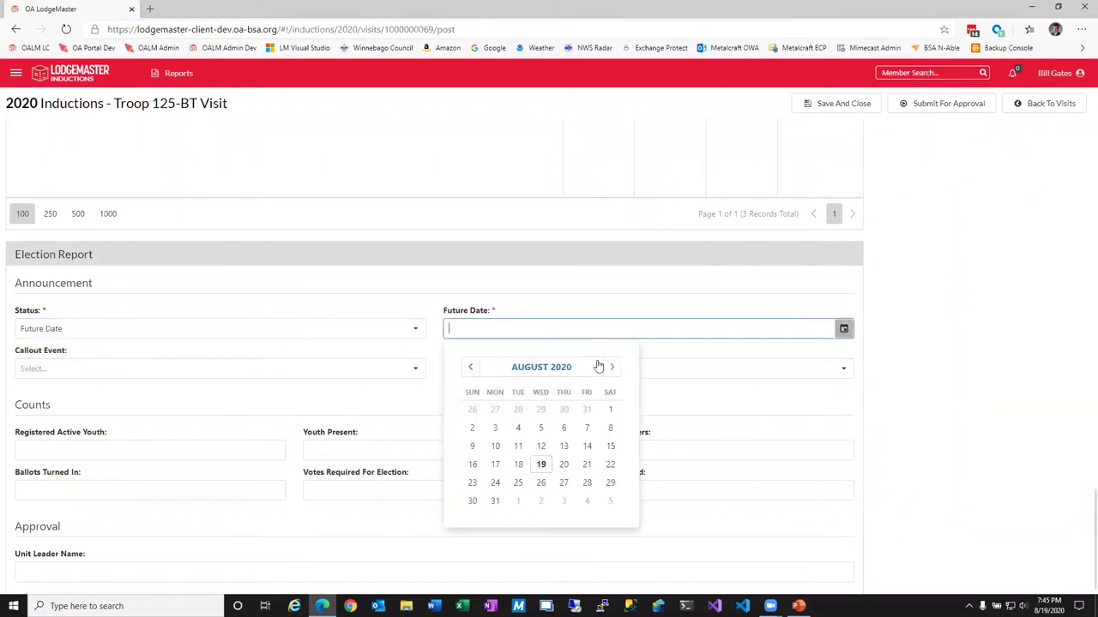
{"action": "left_click", "coordinate": [418, 329]}
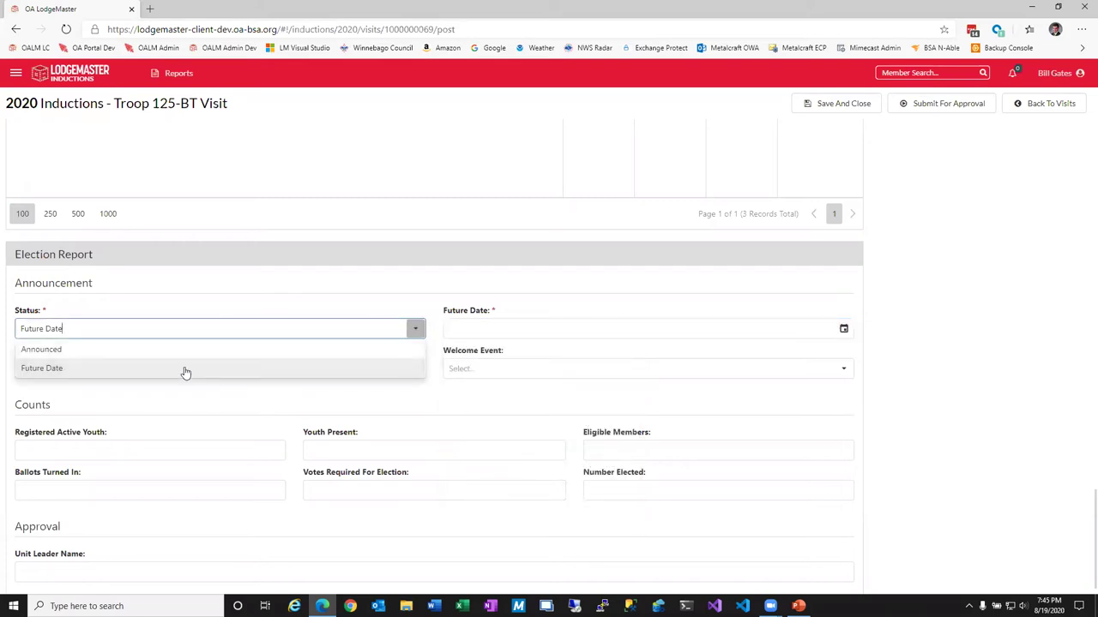
{"action": "left_click", "coordinate": [143, 355]}
{"action": "left_click", "coordinate": [415, 368]}
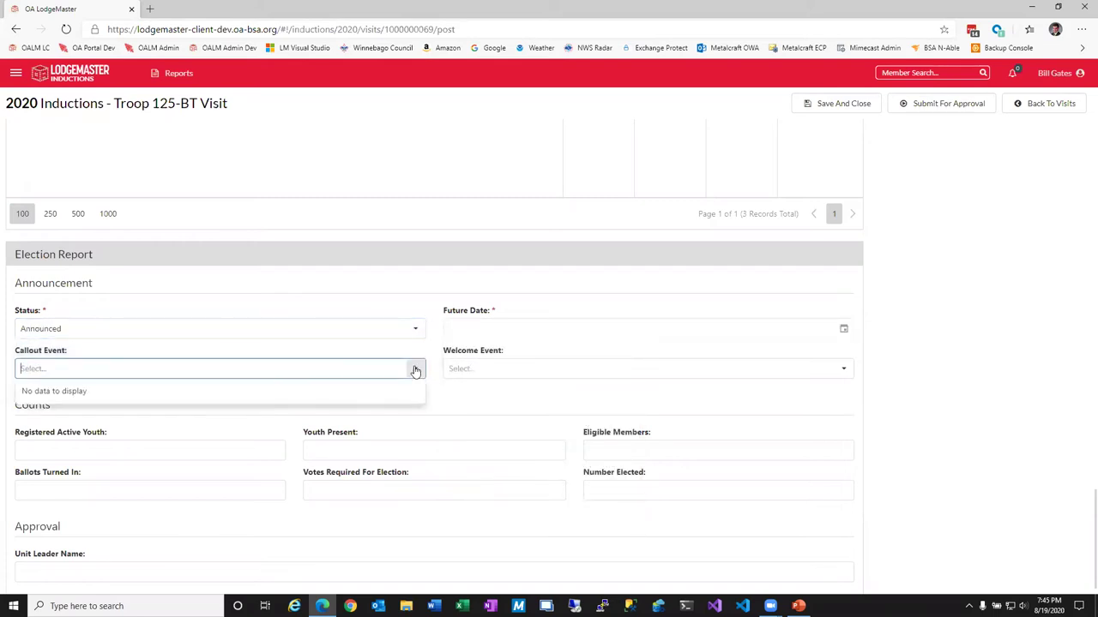
{"action": "left_click", "coordinate": [532, 406]}
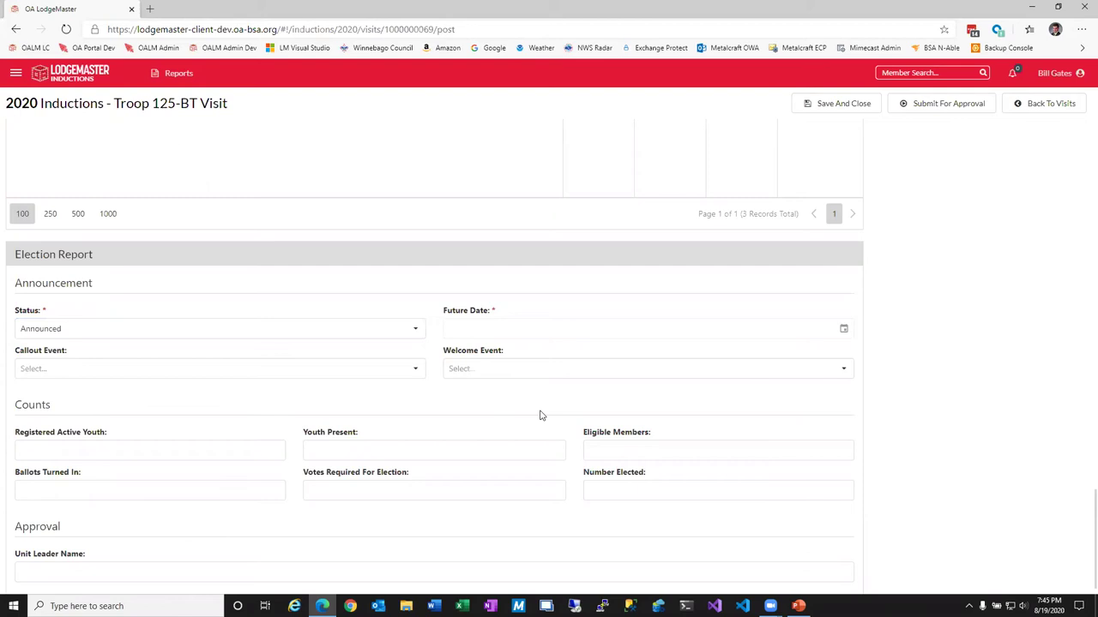
Enter counts: 25 registered, 20 present, 3 eligible, 20 ballots, 10 votes required, 2 elected.
{"action": "left_click", "coordinate": [127, 454]}
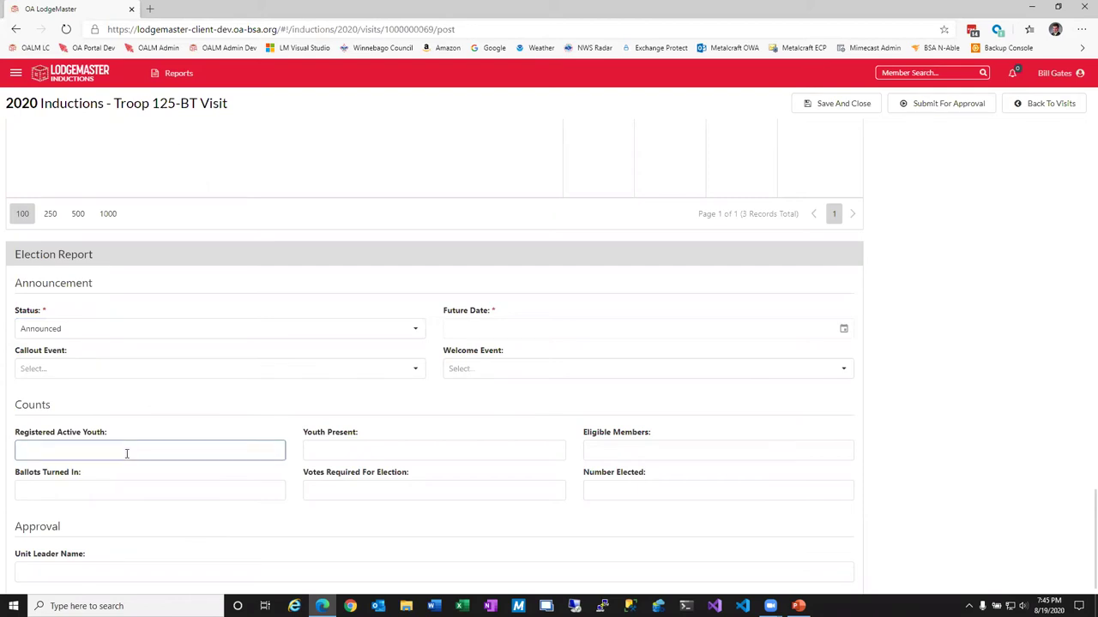
{"action": "type", "text": "25"}
{"action": "left_click", "coordinate": [451, 456]}
{"action": "type", "text": "20"}
{"action": "left_click", "coordinate": [661, 455]}
{"action": "type", "text": "3"}
{"action": "left_click", "coordinate": [241, 483]}
{"action": "type", "text": "20"}
{"action": "left_click", "coordinate": [451, 490]}
{"action": "type", "text": "10"}
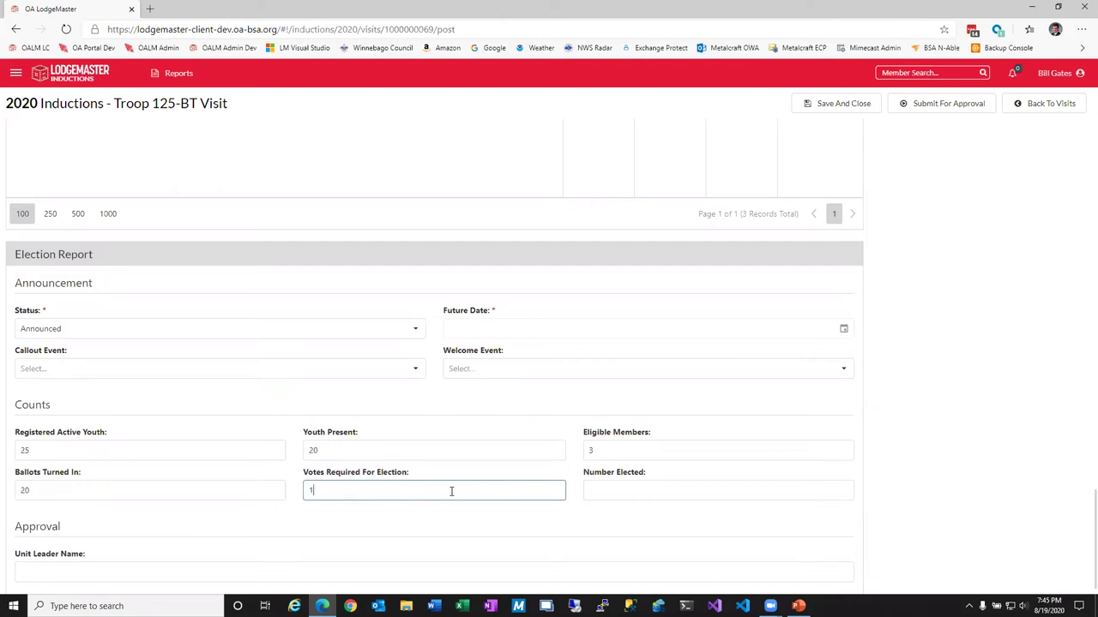
{"action": "left_click", "coordinate": [638, 486]}
{"action": "type", "text": "2"}
Enter the unit leader's name and save the election report.
{"action": "left_click", "coordinate": [286, 564]}
{"action": "left_click", "coordinate": [895, 501]}
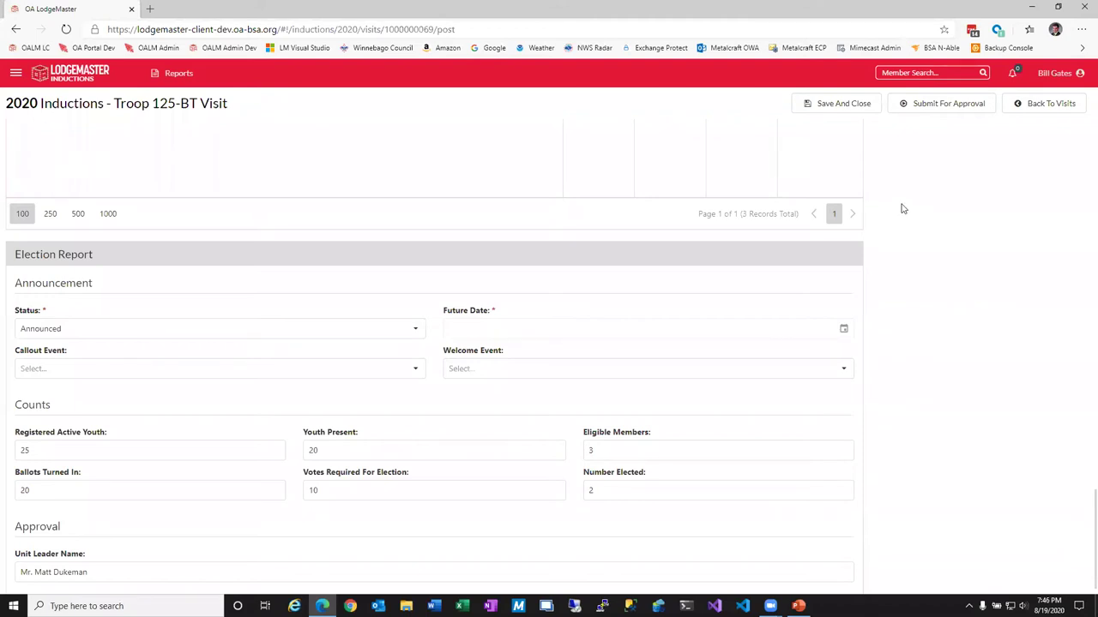
{"action": "left_click", "coordinate": [849, 106]}
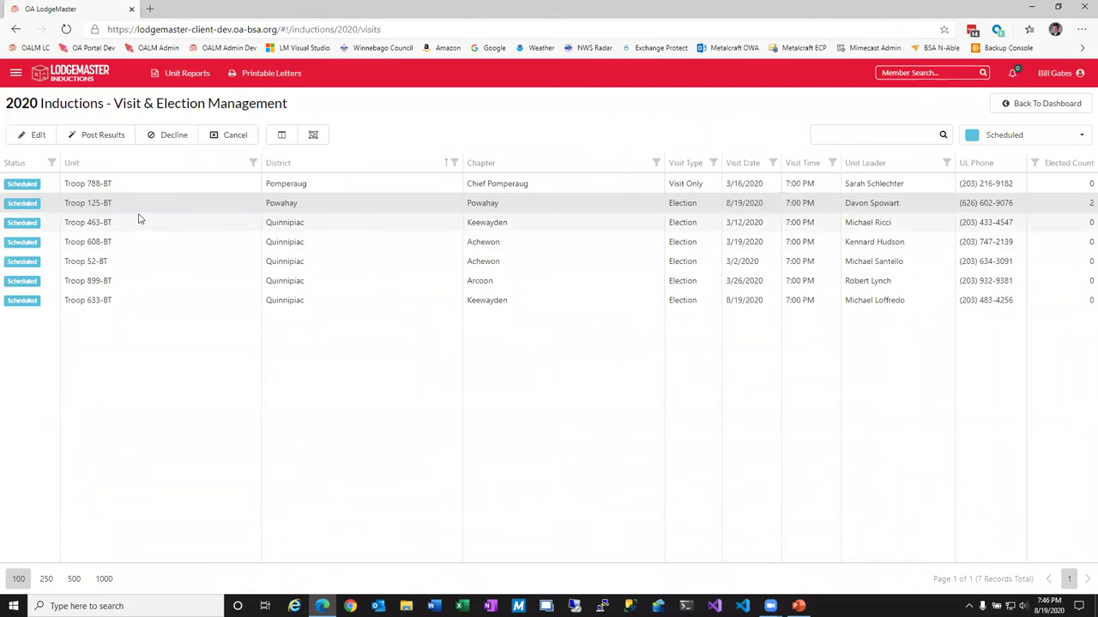
Open Troop 125-BT's results form at the Eligible Youth section.
{"action": "left_click", "coordinate": [109, 138]}
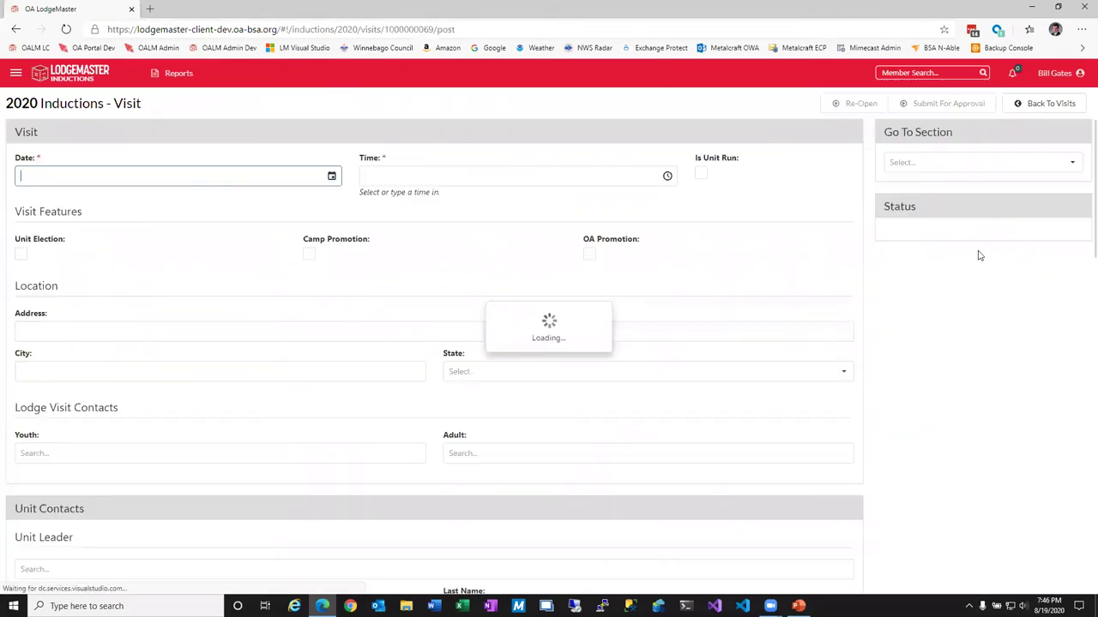
{"action": "left_click", "coordinate": [1072, 162]}
{"action": "left_click", "coordinate": [949, 240]}
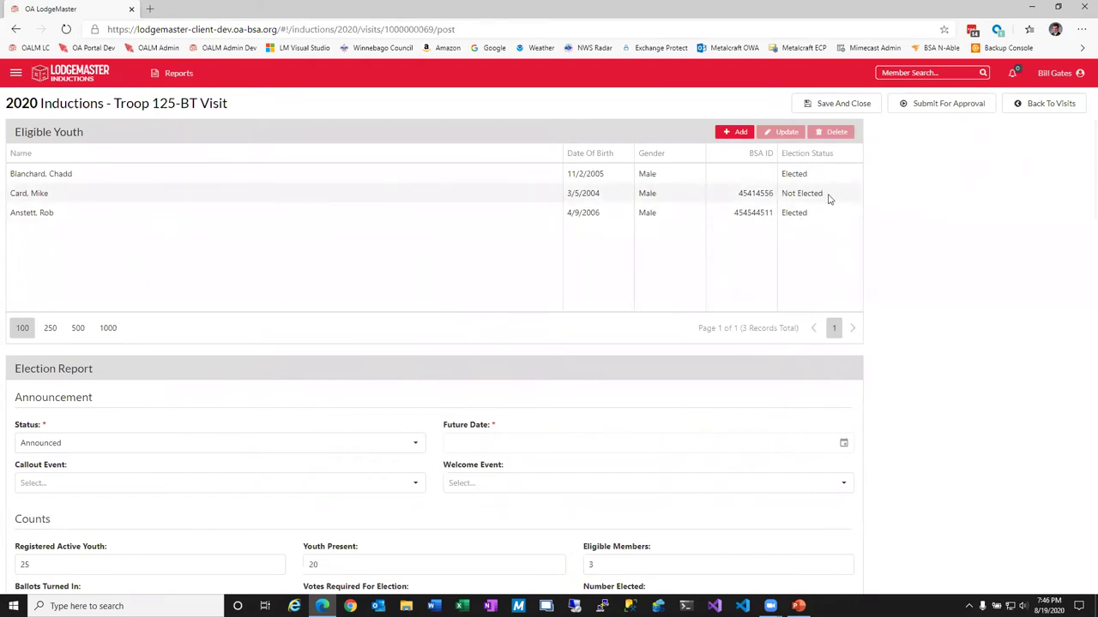
Paste the first elected scout's BSA Person ID into their record and save it.
{"action": "left_click", "coordinate": [752, 182]}
{"action": "left_click", "coordinate": [787, 132]}
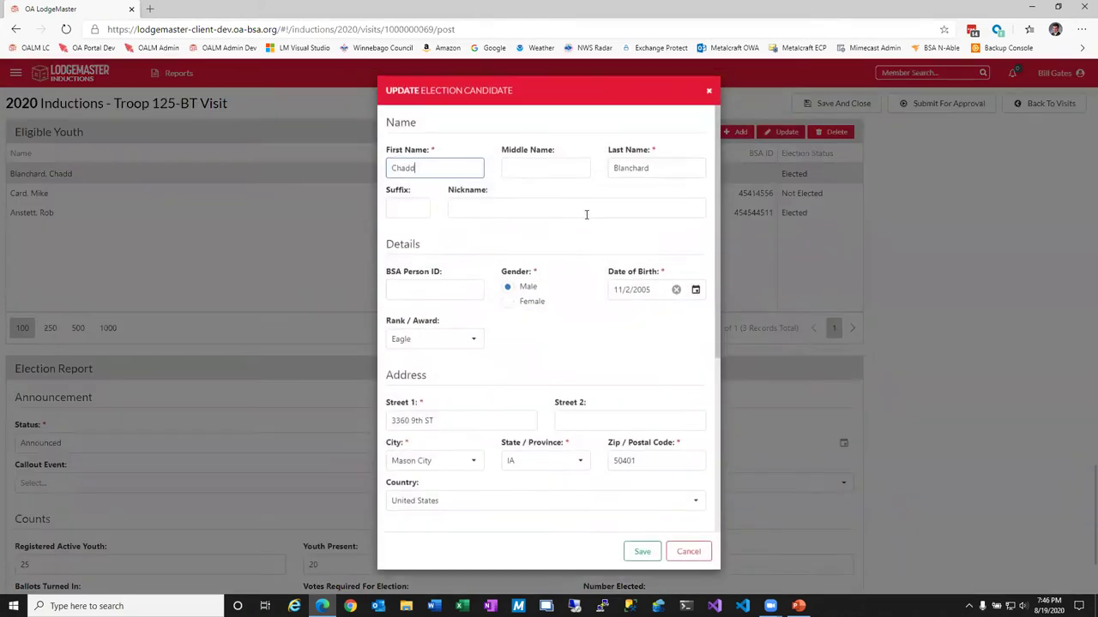
{"action": "left_click", "coordinate": [427, 288]}
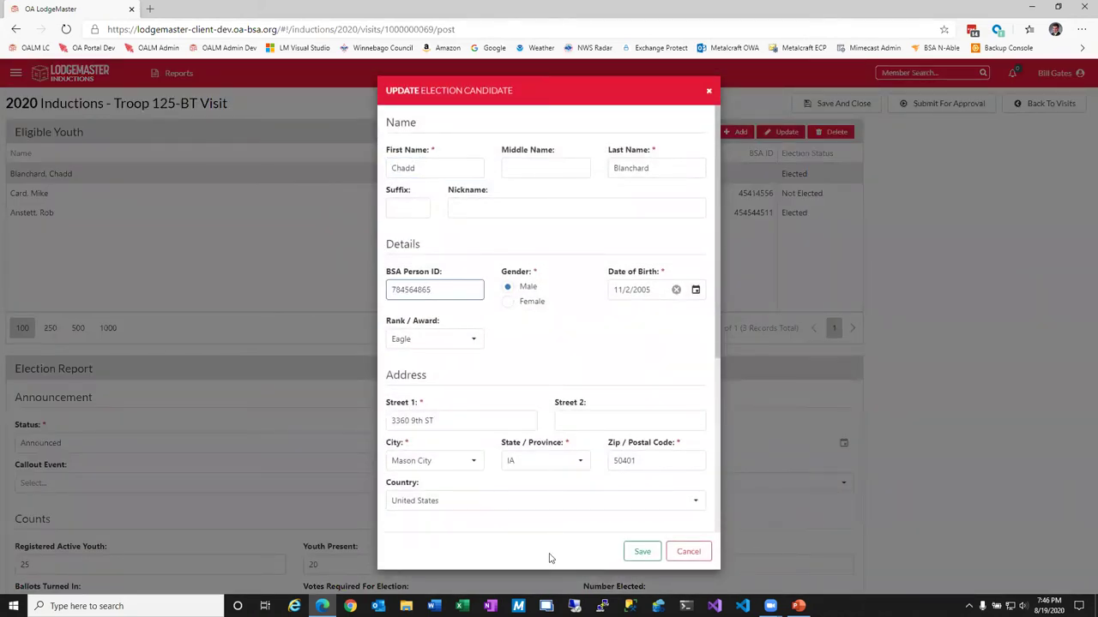
{"action": "left_click", "coordinate": [640, 552]}
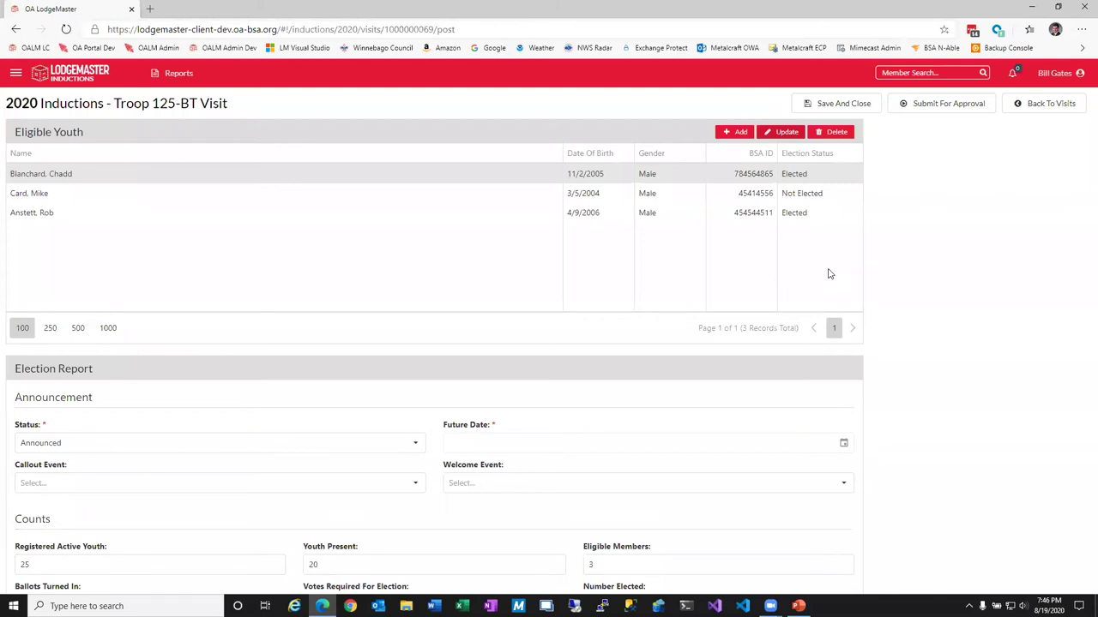
Submit Troop 125-BT's results for approval, filter to Posted, and head back to visit management.
{"action": "left_click", "coordinate": [967, 109]}
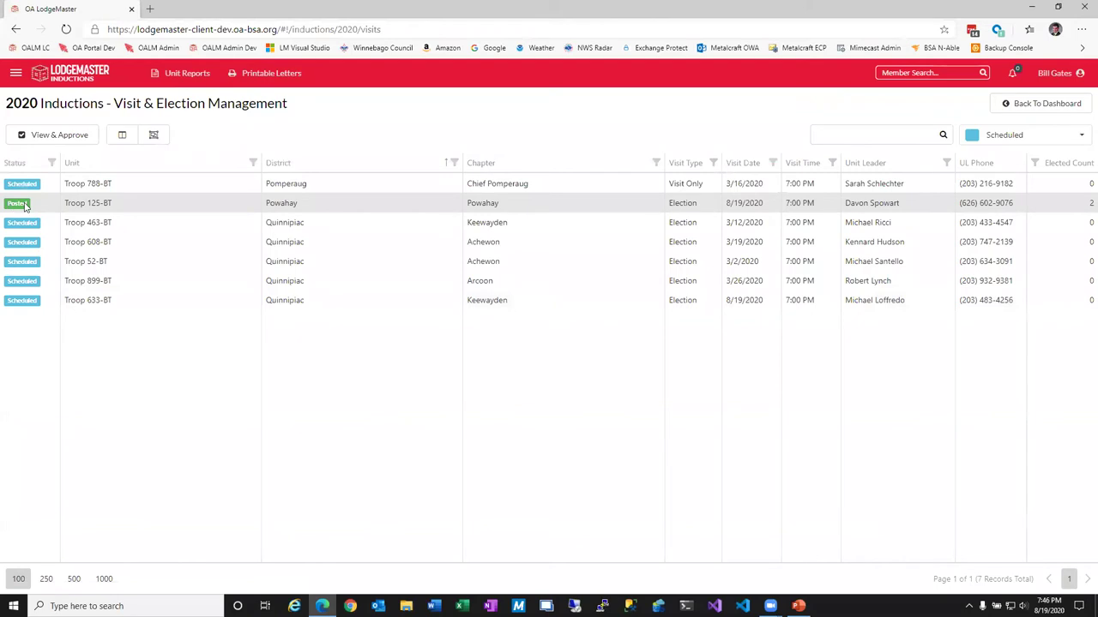
{"action": "left_click", "coordinate": [1007, 139]}
{"action": "left_click", "coordinate": [1000, 253]}
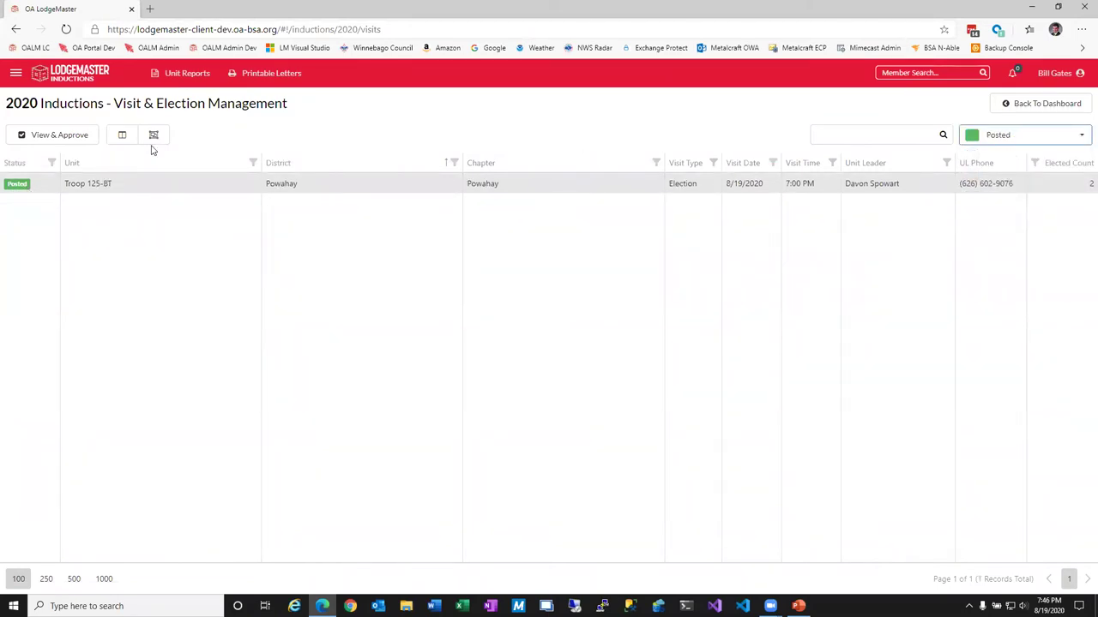
{"action": "left_click", "coordinate": [1063, 105]}
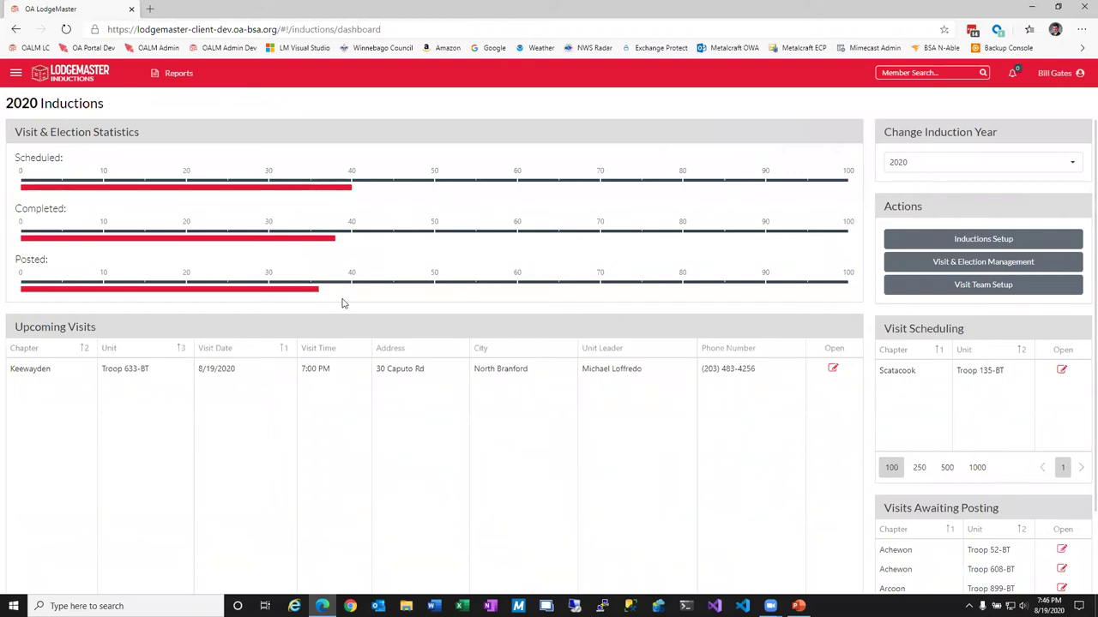
{"action": "left_click", "coordinate": [1003, 270]}
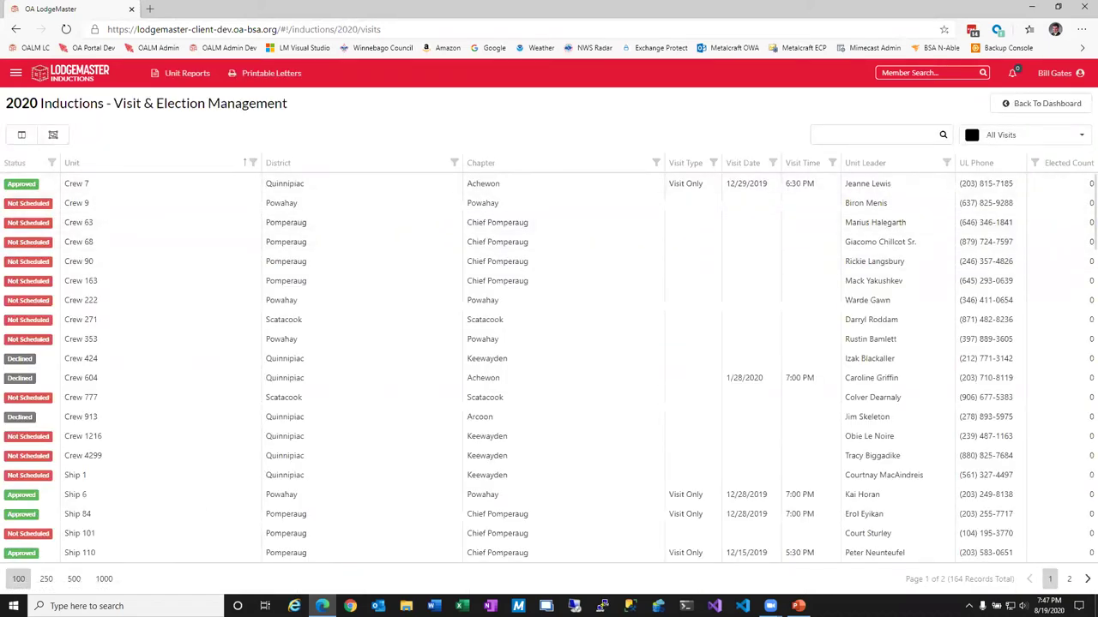
Filter the visits list to Posted and open Troop 125-BT with View & Approve.
{"action": "left_click", "coordinate": [1081, 139]}
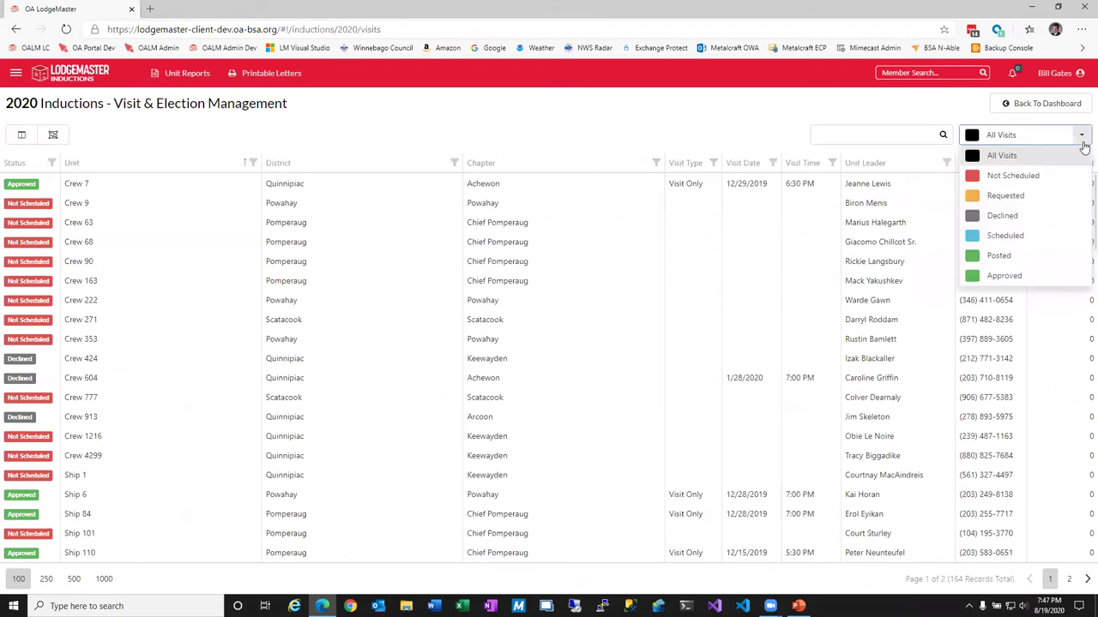
{"action": "left_click", "coordinate": [1019, 256]}
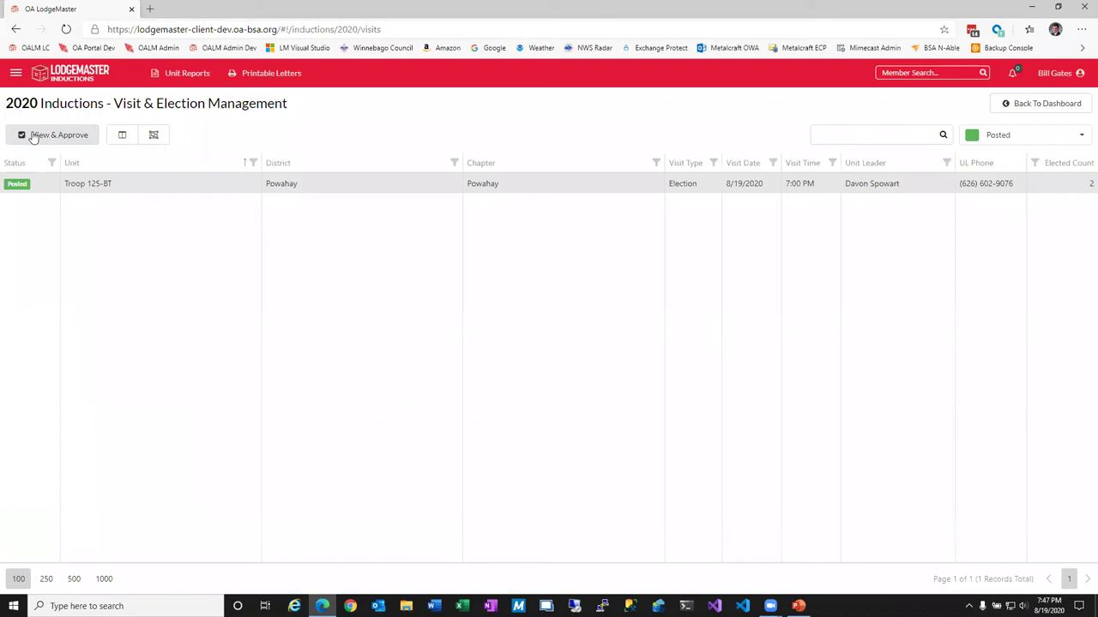
{"action": "left_click", "coordinate": [44, 138]}
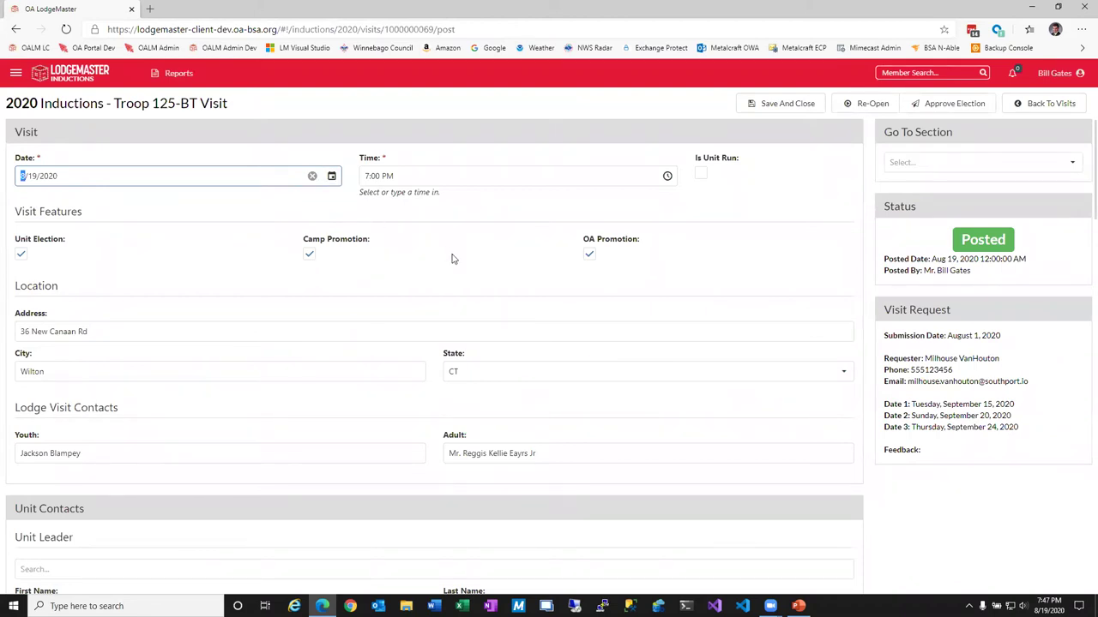
{"action": "scroll", "coordinate": [103, 365], "scroll_direction": "down", "scroll_amount": 5}
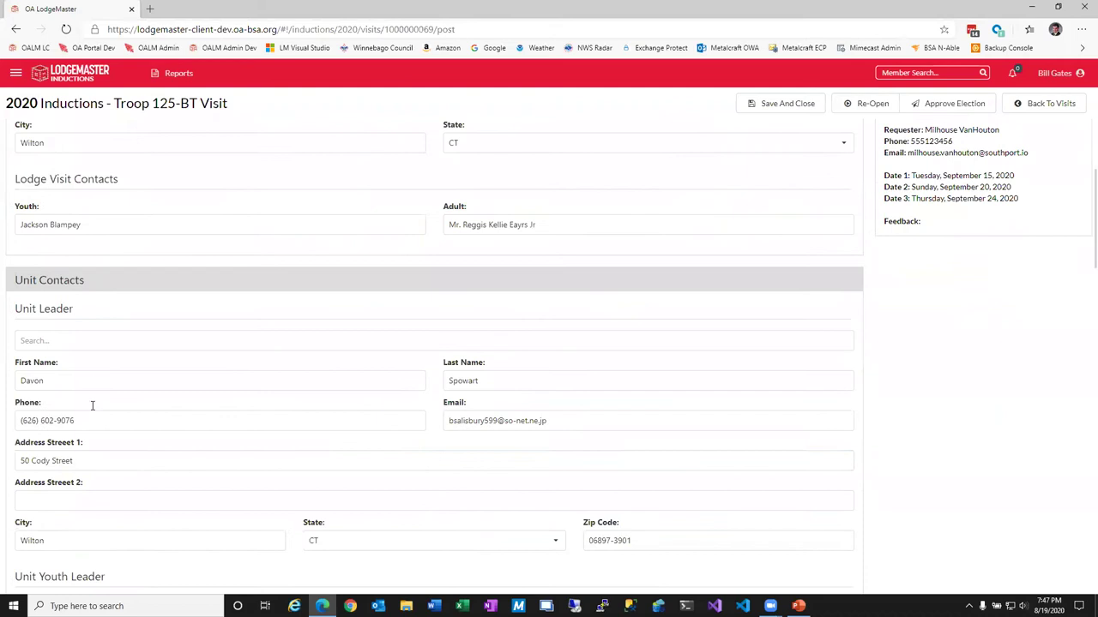
{"action": "scroll", "coordinate": [95, 399], "scroll_direction": "down", "scroll_amount": 3}
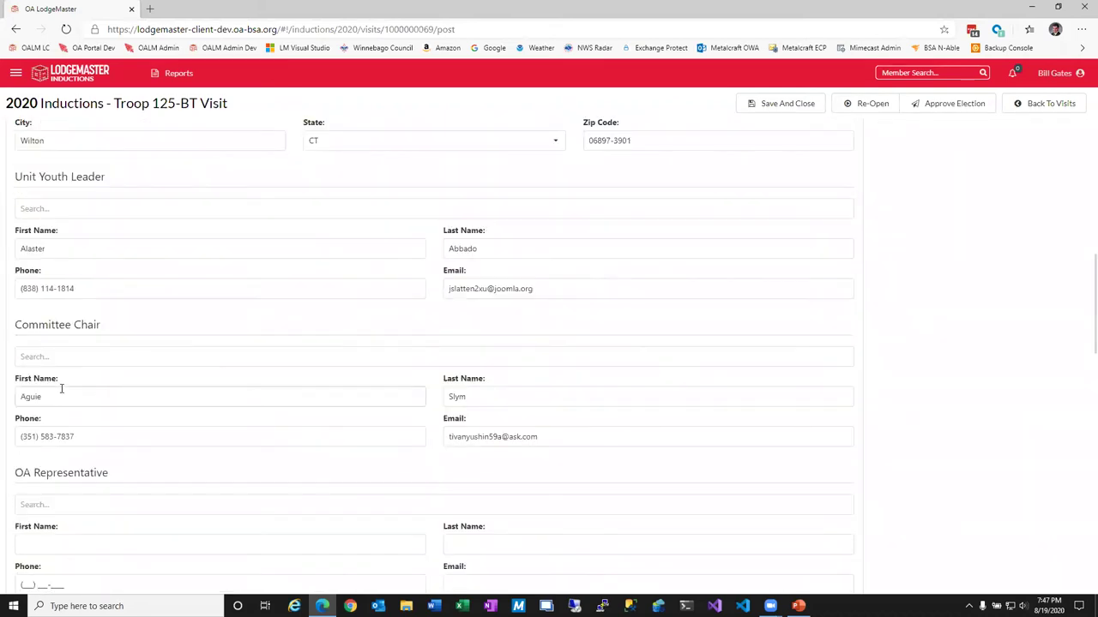
{"action": "scroll", "coordinate": [61, 385], "scroll_direction": "down", "scroll_amount": 1}
{"action": "left_click", "coordinate": [111, 391]}
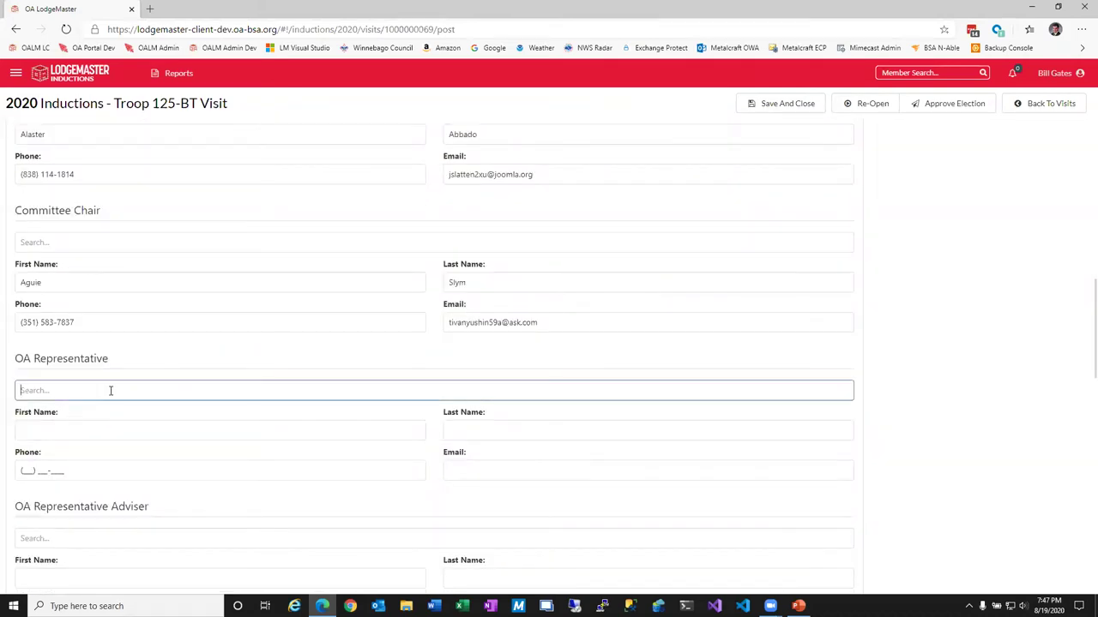
{"action": "type", "text": "l"}
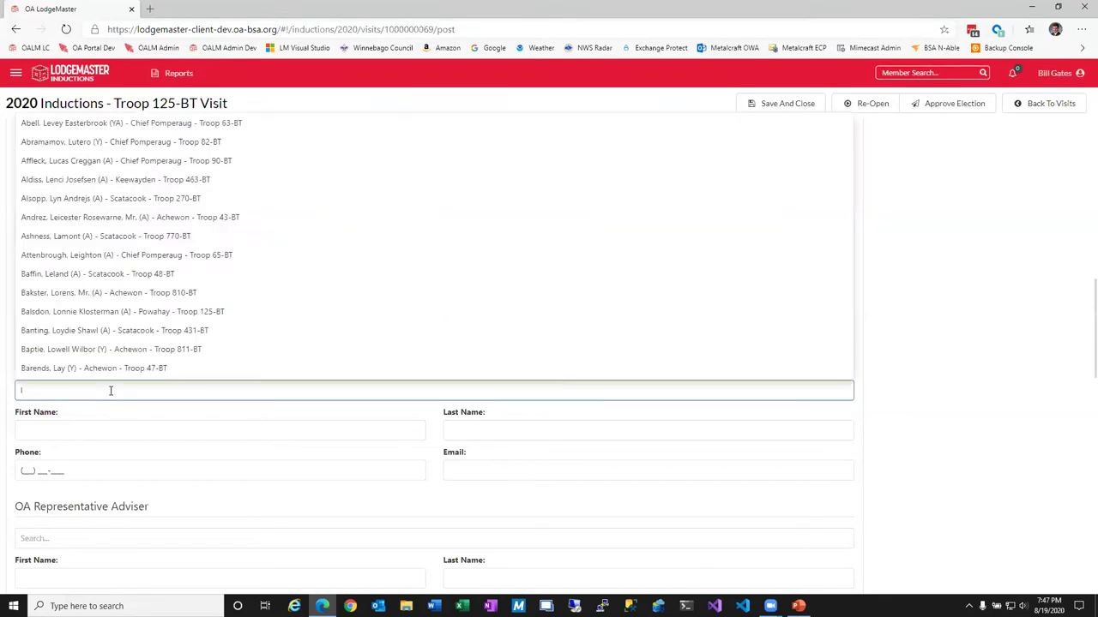
{"action": "left_click", "coordinate": [164, 281]}
{"action": "scroll", "coordinate": [340, 493], "scroll_direction": "down", "scroll_amount": 2}
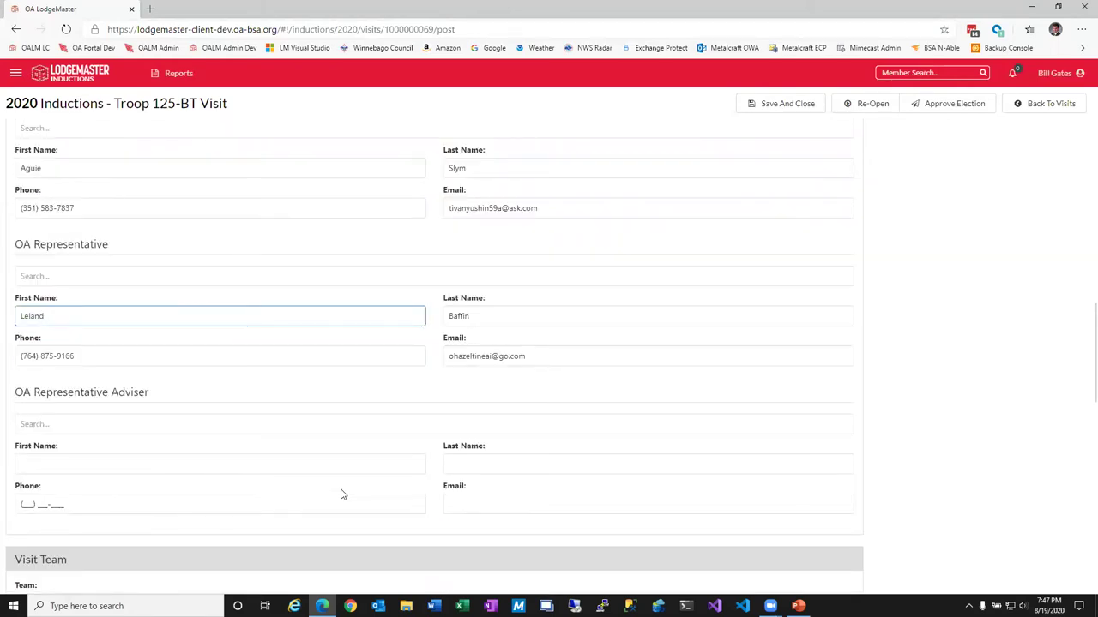
{"action": "scroll", "coordinate": [351, 468], "scroll_direction": "down", "scroll_amount": 1}
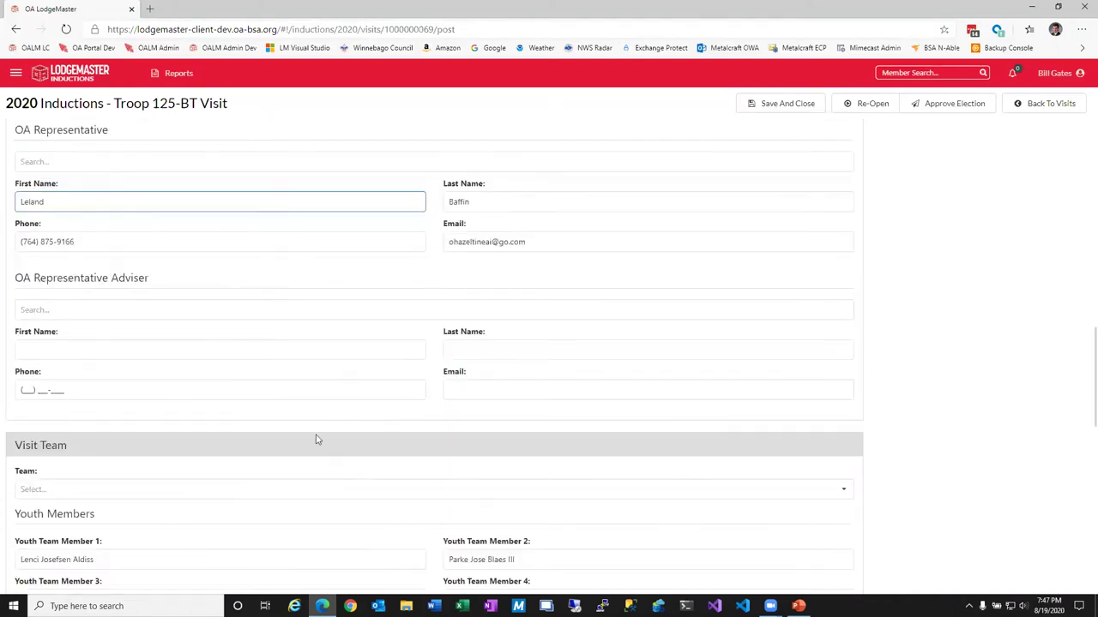
{"action": "scroll", "coordinate": [296, 369], "scroll_direction": "down", "scroll_amount": 1}
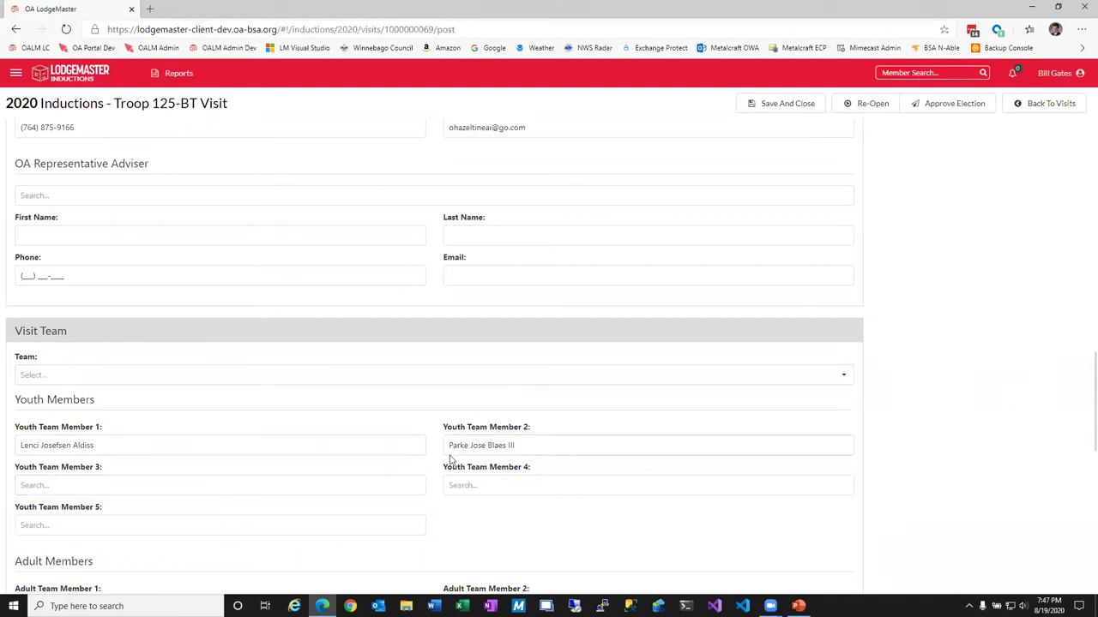
{"action": "scroll", "coordinate": [538, 458], "scroll_direction": "down", "scroll_amount": 1}
{"action": "scroll", "coordinate": [684, 479], "scroll_direction": "down", "scroll_amount": 1}
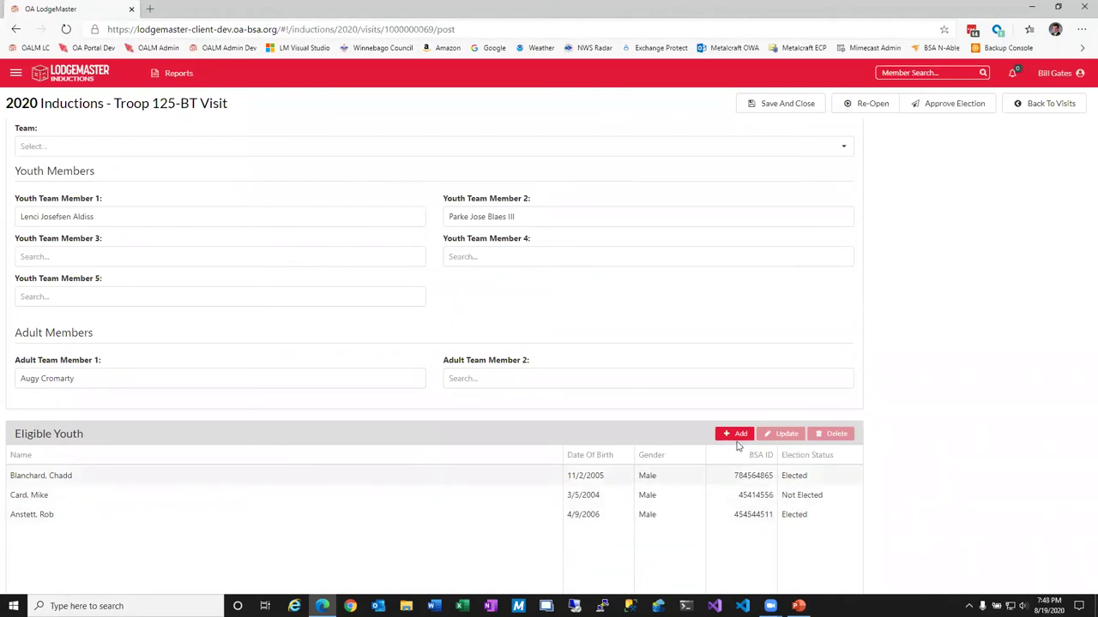
Append 7 to the not-elected Card scout's BSA Person ID and save.
{"action": "left_click", "coordinate": [715, 494]}
{"action": "left_click", "coordinate": [786, 434]}
{"action": "left_click", "coordinate": [465, 293]}
{"action": "type", "text": "7"}
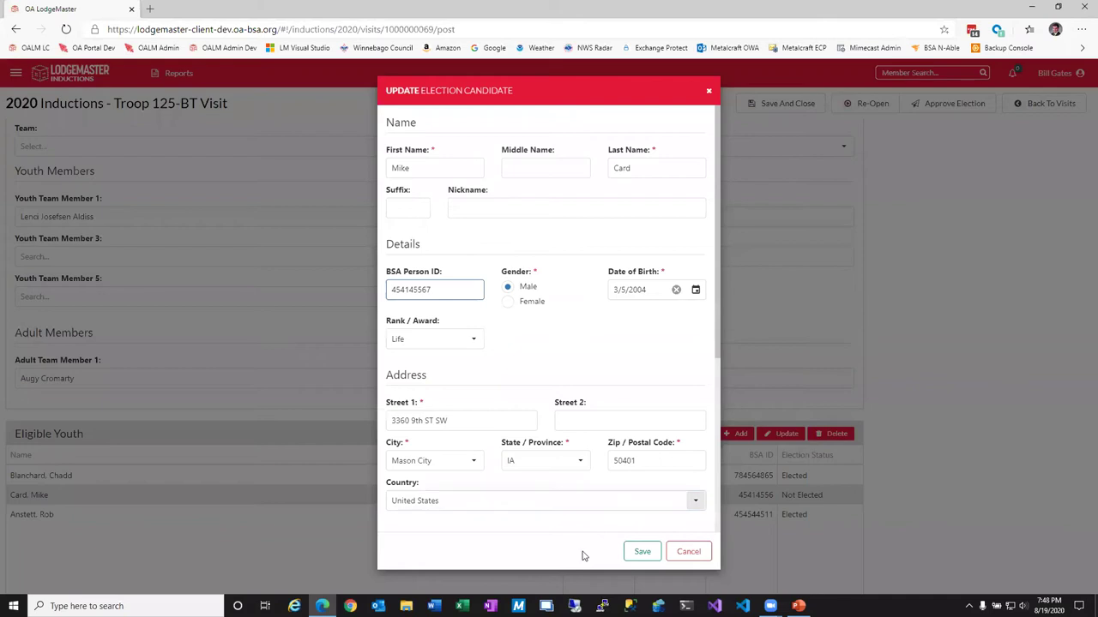
{"action": "left_click", "coordinate": [636, 557]}
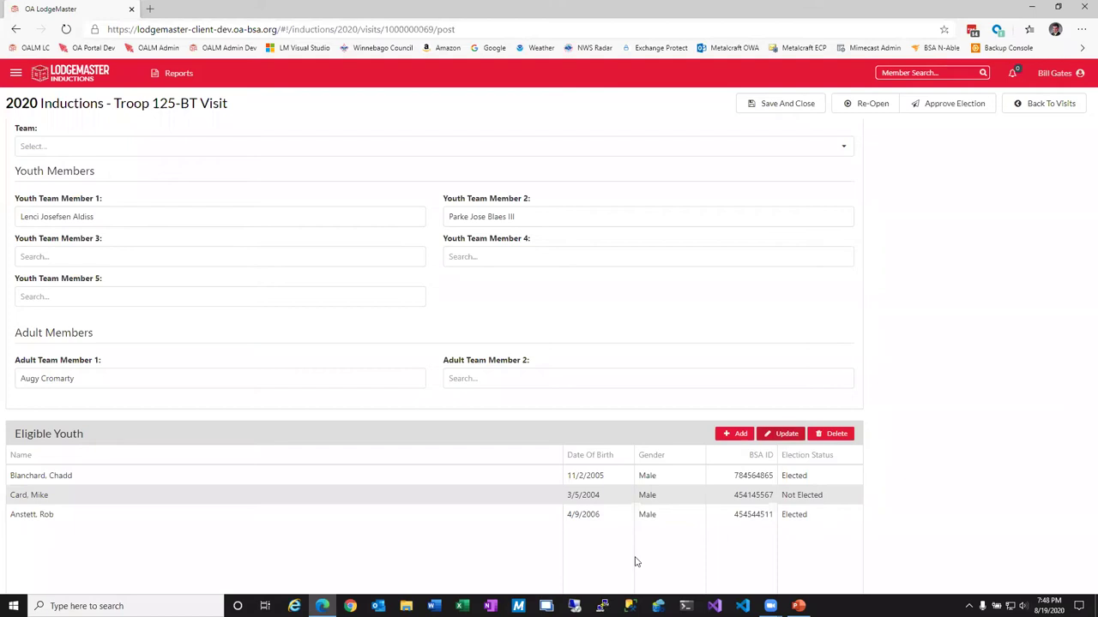
Keep Votes Required For Election at 10 and start approving the election.
{"action": "scroll", "coordinate": [639, 551], "scroll_direction": "down", "scroll_amount": 5}
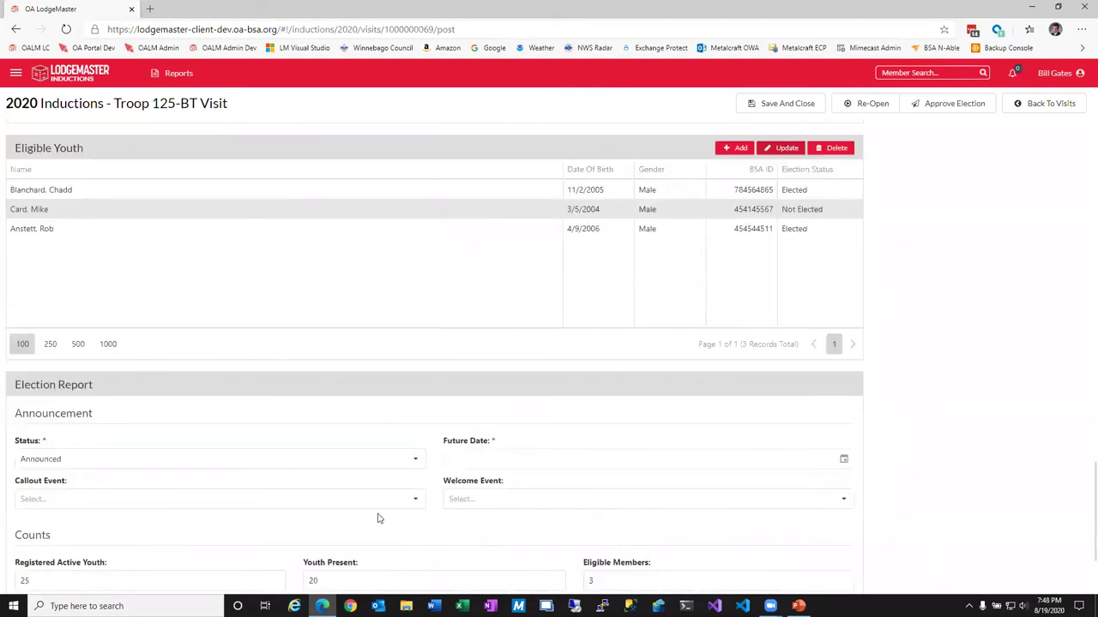
{"action": "scroll", "coordinate": [239, 505], "scroll_direction": "down", "scroll_amount": 1}
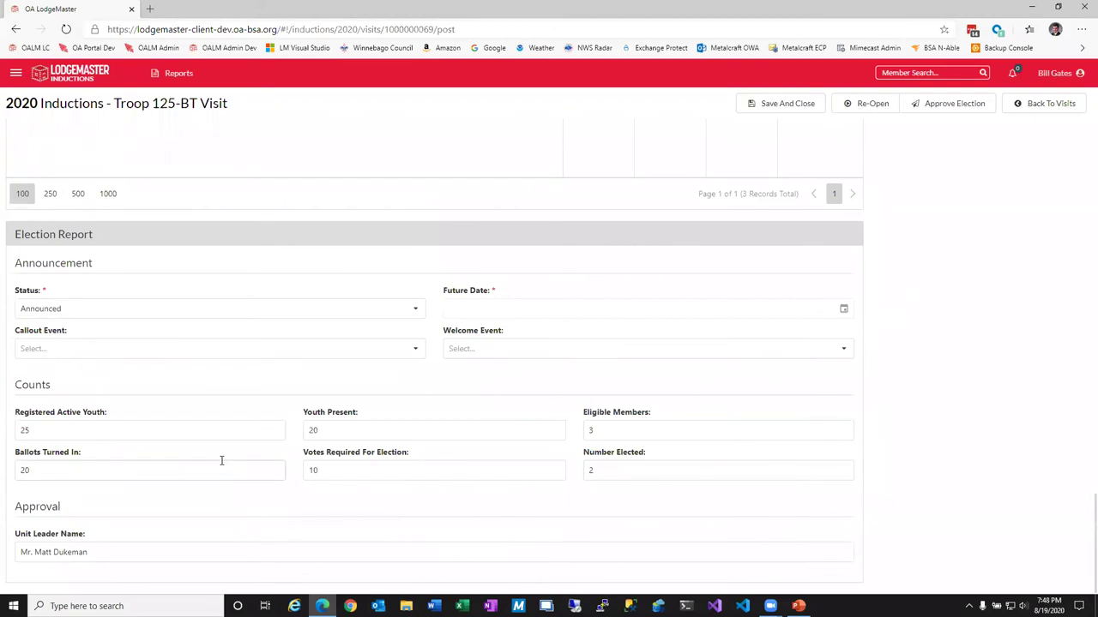
{"action": "left_click", "coordinate": [328, 470]}
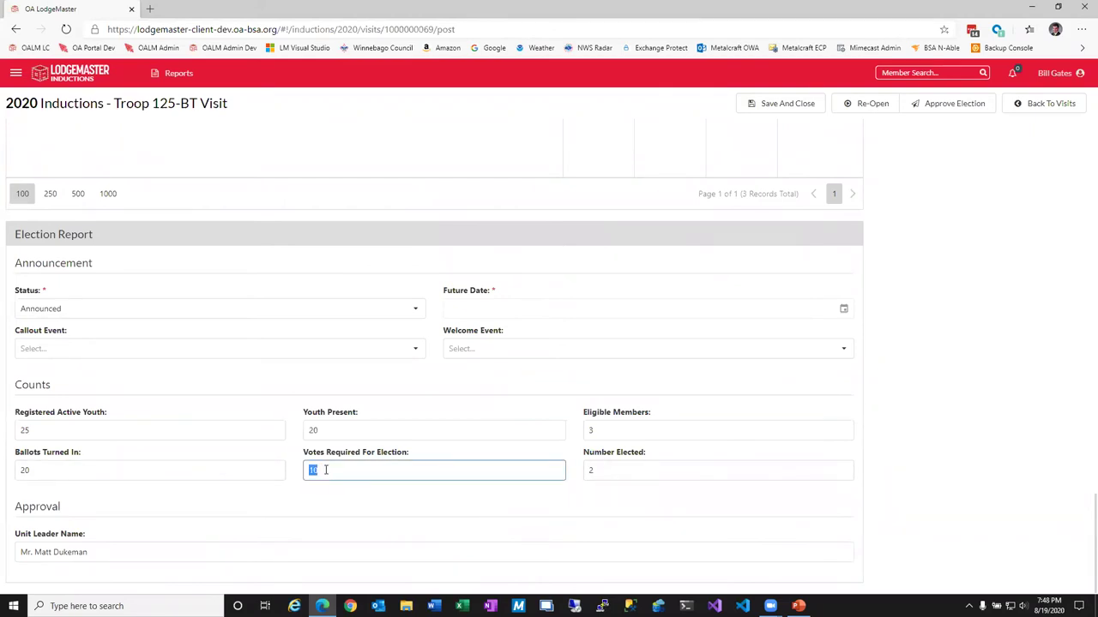
{"action": "type", "text": "6"}
{"action": "double_click", "coordinate": [306, 467]}
{"action": "type", "text": "10"}
{"action": "left_click", "coordinate": [459, 499]}
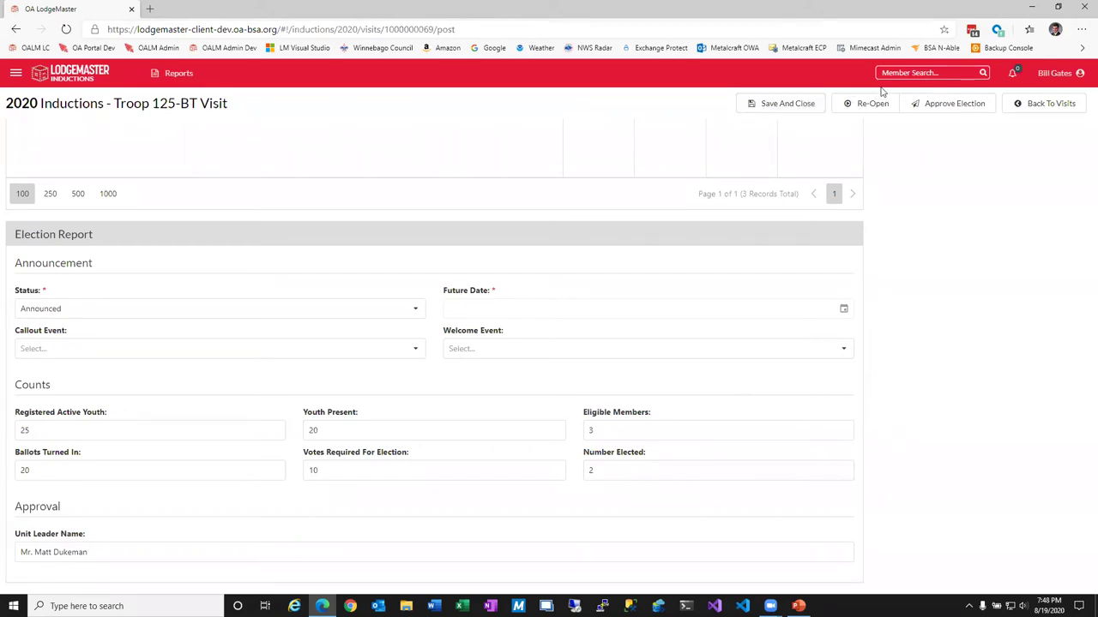
{"action": "left_click", "coordinate": [966, 112]}
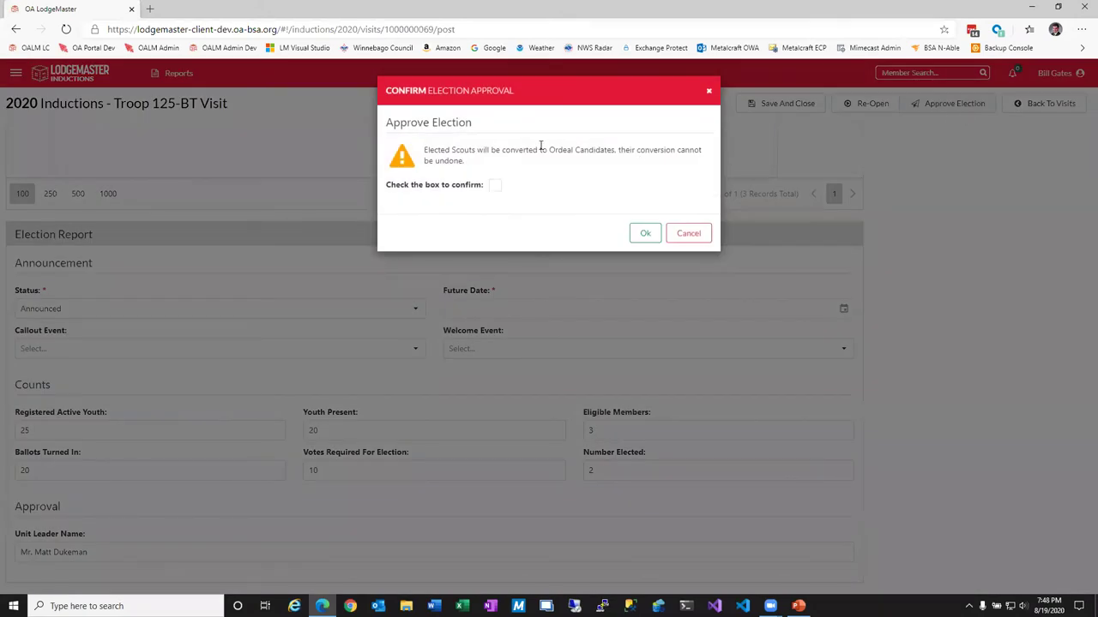
Tick the irreversible-conversion acknowledgement and confirm the Troop 125-BT election approval.
{"action": "left_click", "coordinate": [496, 186]}
{"action": "left_click", "coordinate": [645, 234]}
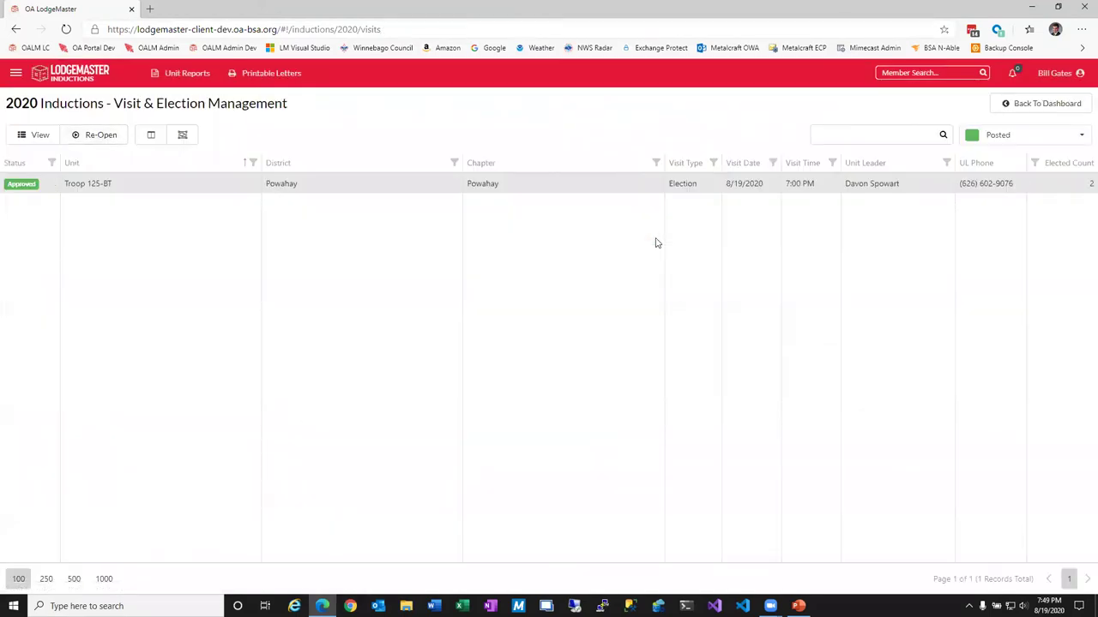
Review the approved visit's Eligible Youth section, then return to the visits list.
{"action": "left_click", "coordinate": [41, 137]}
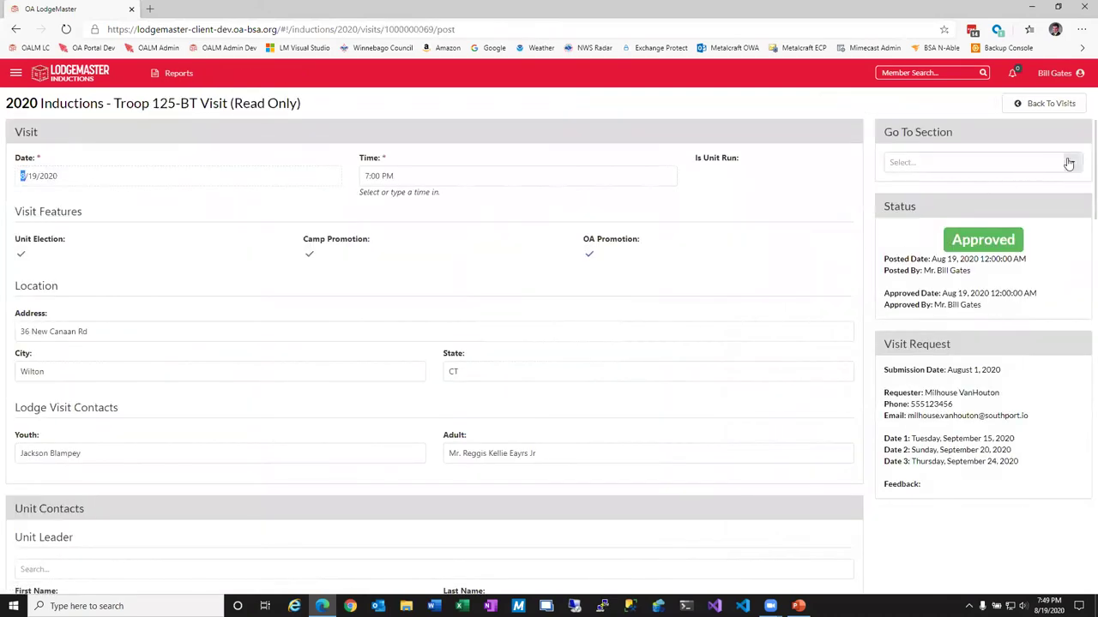
{"action": "left_click", "coordinate": [1069, 163]}
{"action": "left_click", "coordinate": [946, 240]}
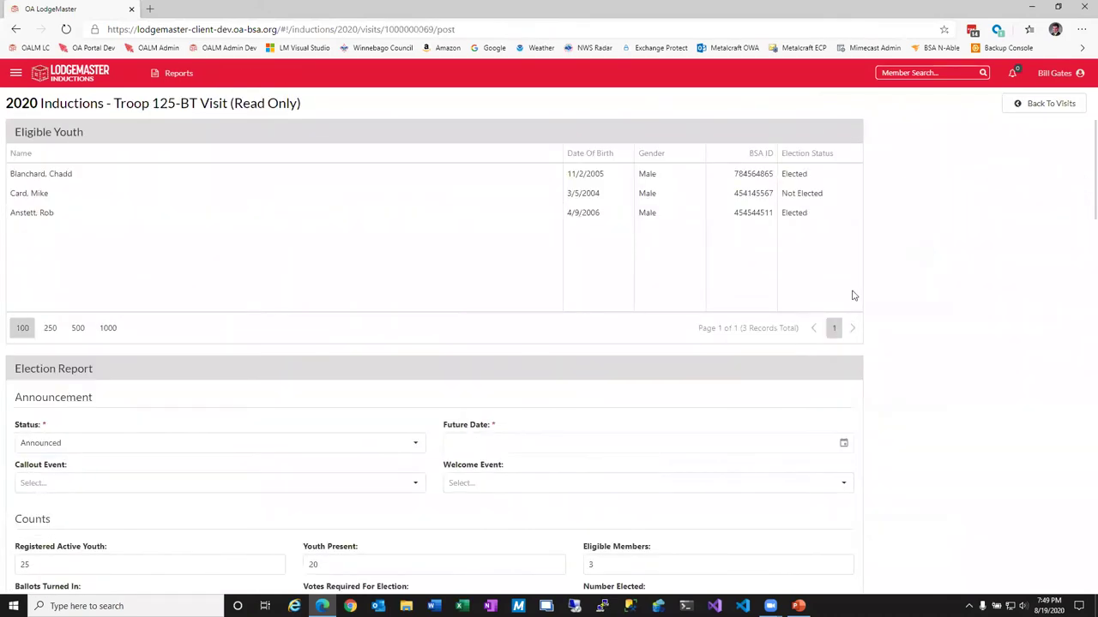
{"action": "left_click", "coordinate": [1006, 103]}
Open Members > Ordeal Candidates - Elected and inspect a newly elected Troop 125-BT scout's record.
{"action": "left_click", "coordinate": [15, 73]}
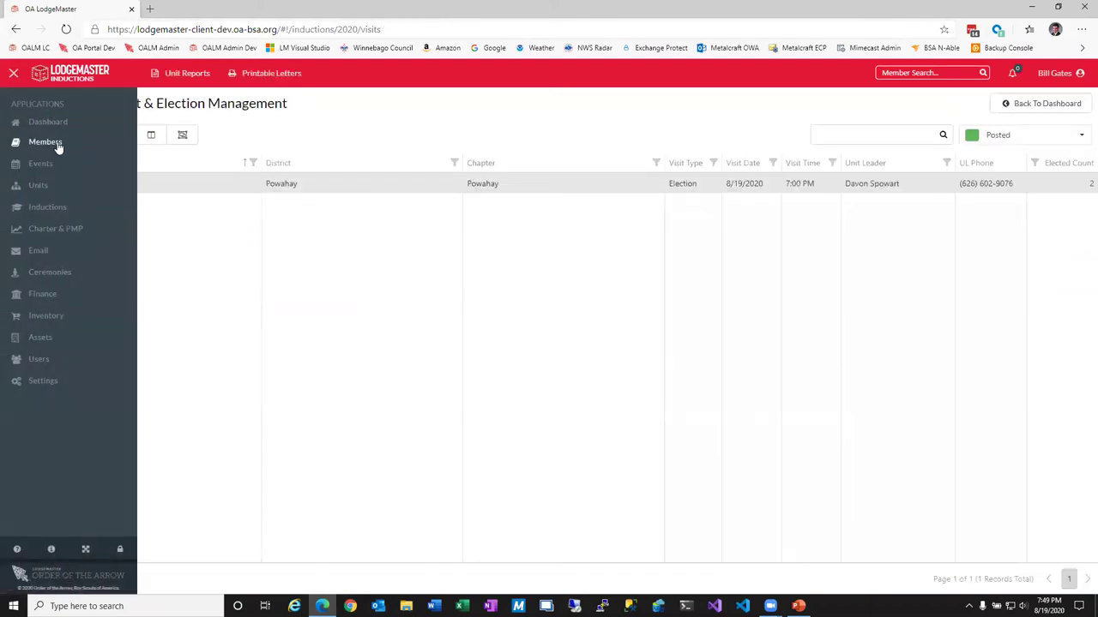
{"action": "left_click", "coordinate": [76, 147]}
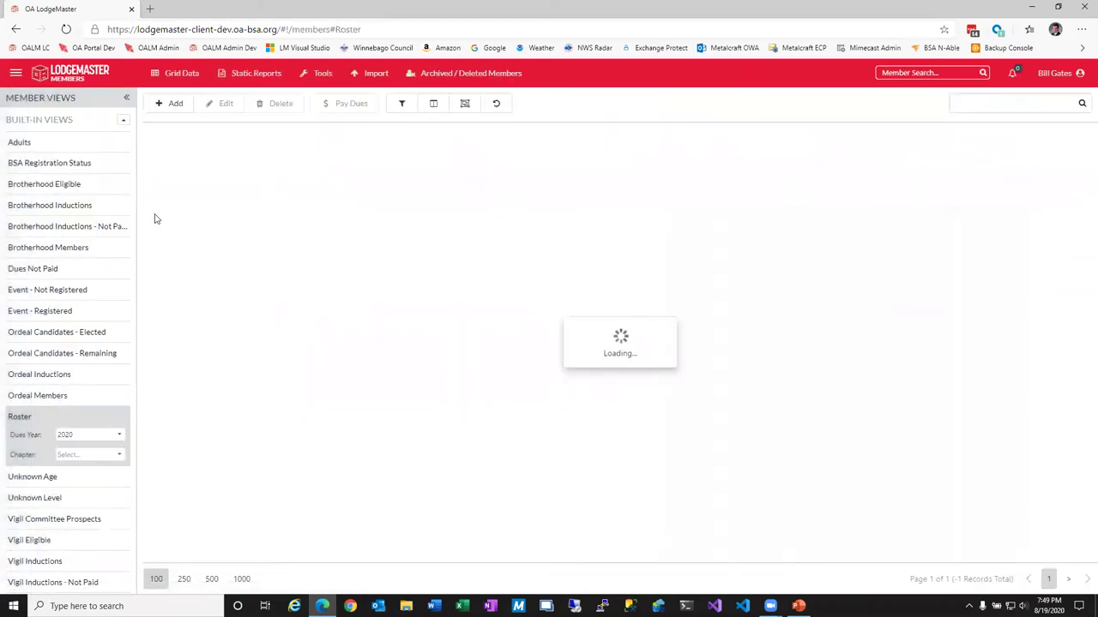
{"action": "left_click", "coordinate": [108, 333]}
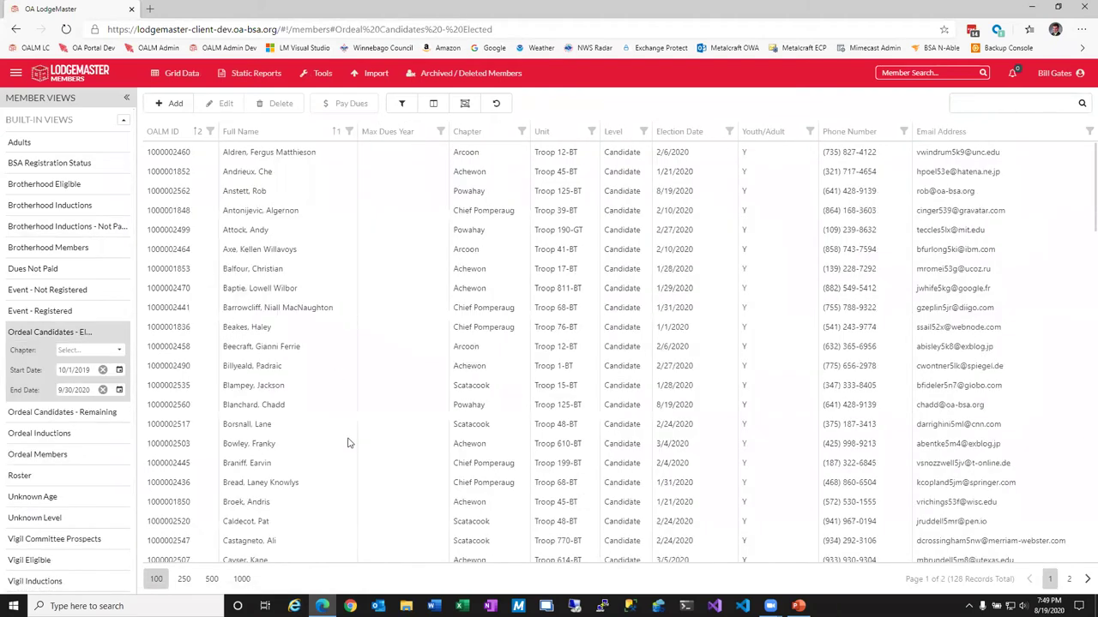
{"action": "left_click", "coordinate": [292, 412]}
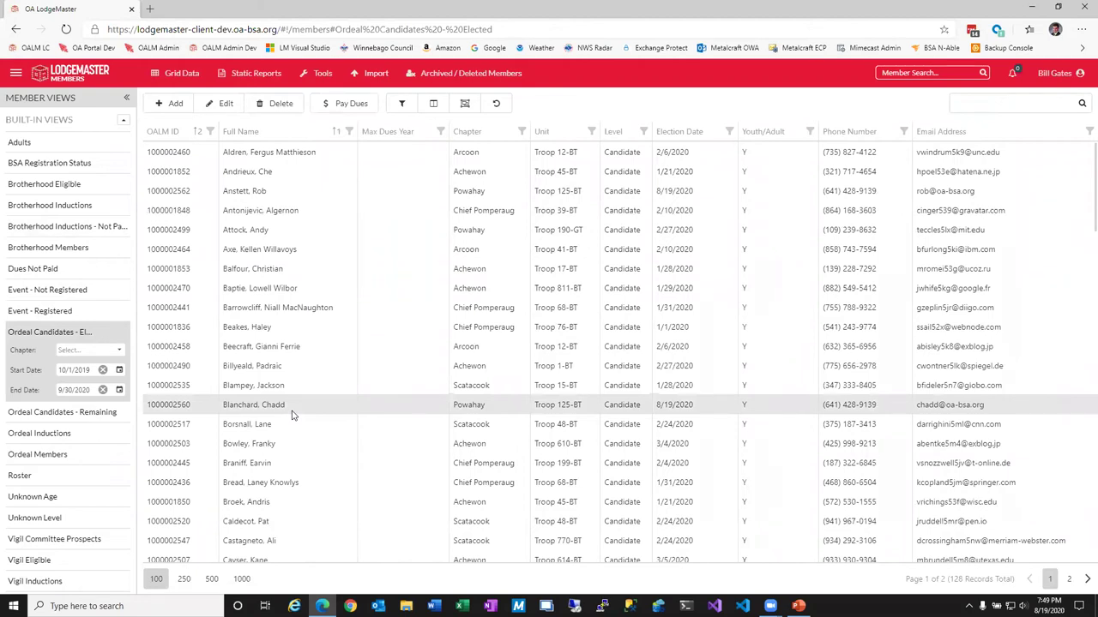
{"action": "left_click", "coordinate": [222, 105]}
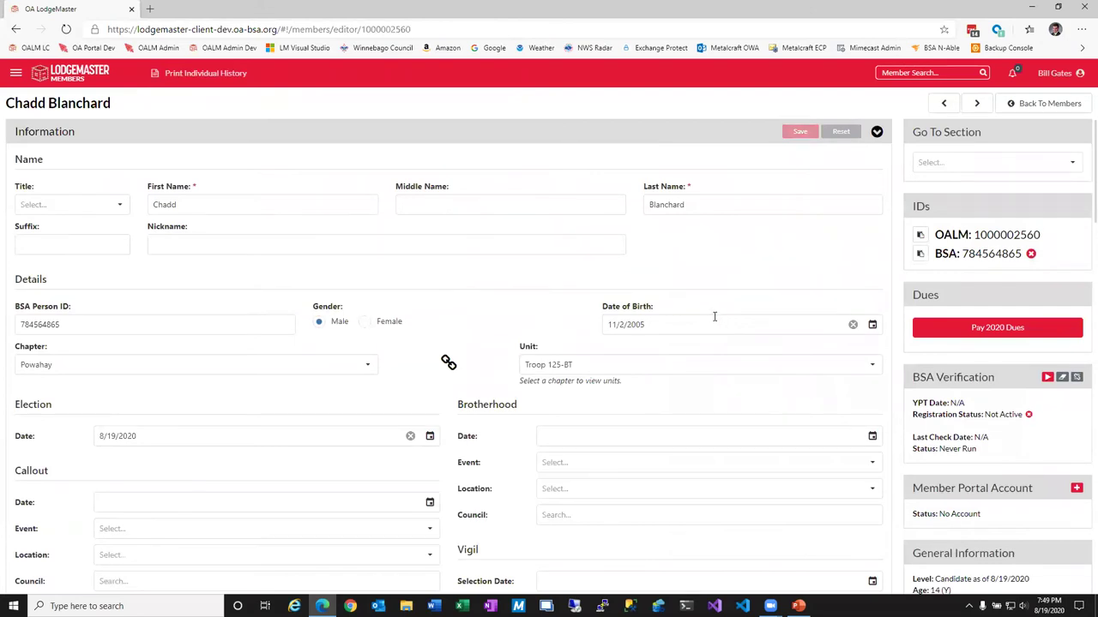
{"action": "scroll", "coordinate": [558, 385], "scroll_direction": "down", "scroll_amount": 2}
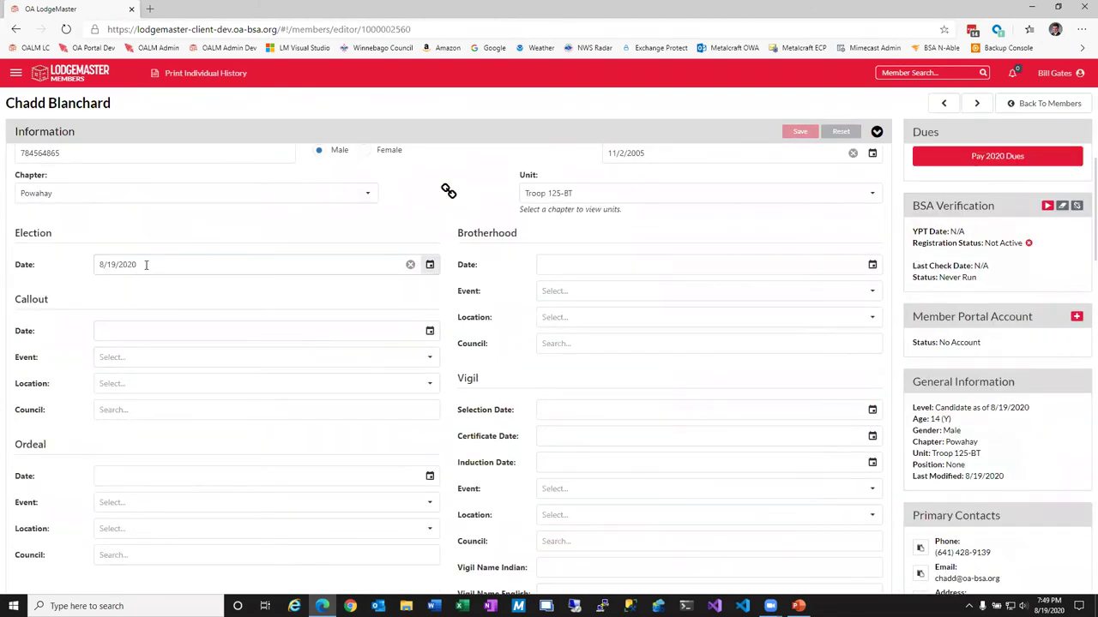
{"action": "scroll", "coordinate": [151, 272], "scroll_direction": "down", "scroll_amount": 5}
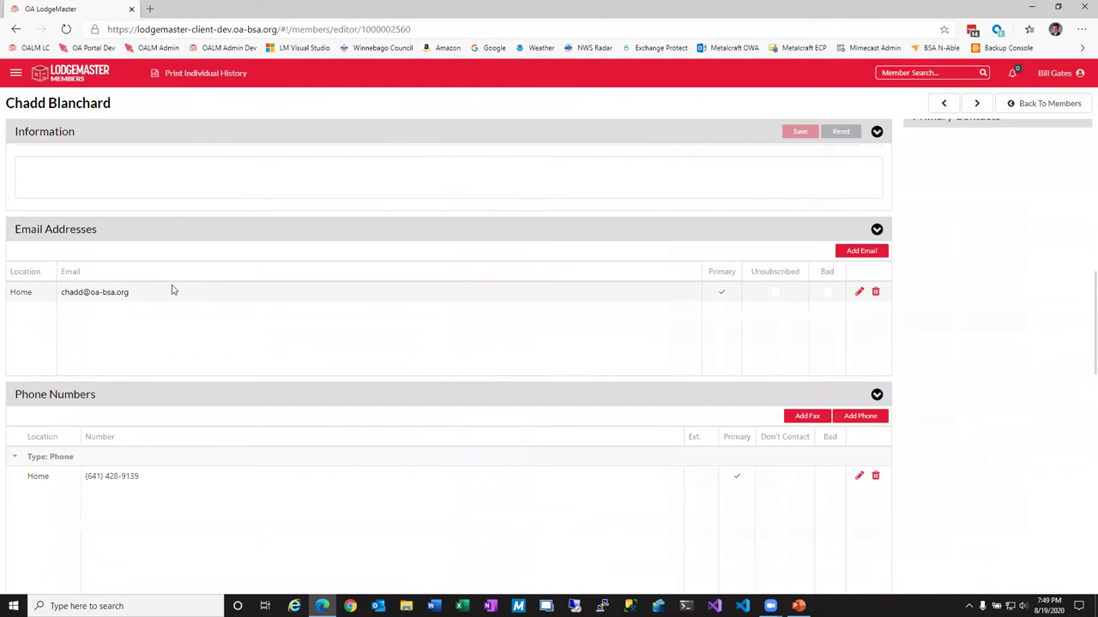
{"action": "left_click", "coordinate": [1046, 103]}
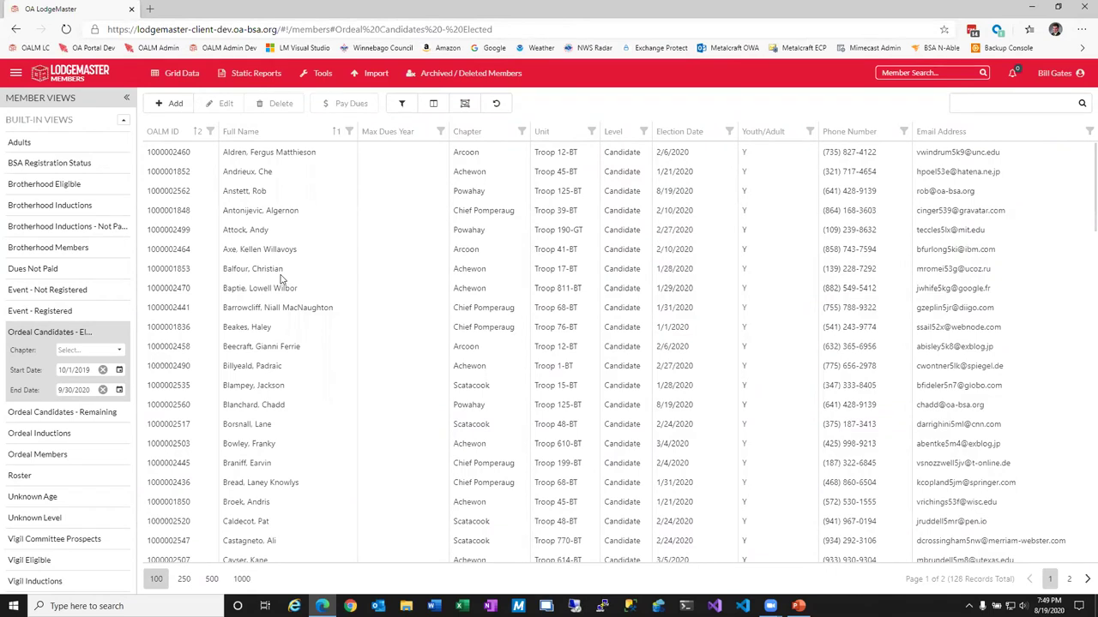
{"action": "left_click", "coordinate": [15, 73]}
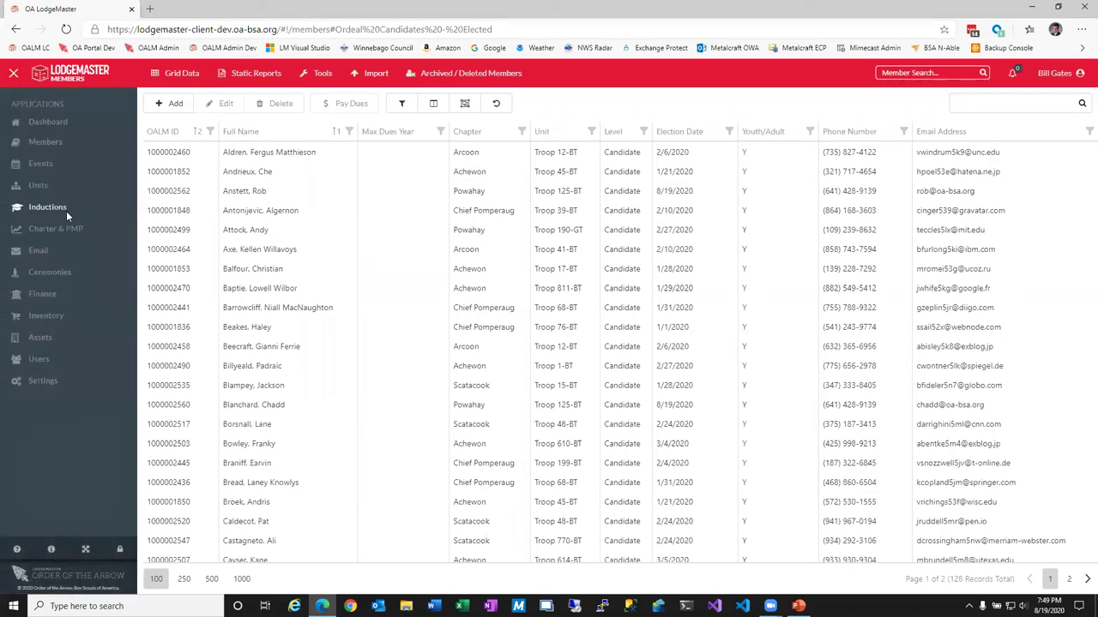
Search Visit & Election Management for unit 125 from the 2020 Inductions dashboard.
{"action": "left_click", "coordinate": [66, 210]}
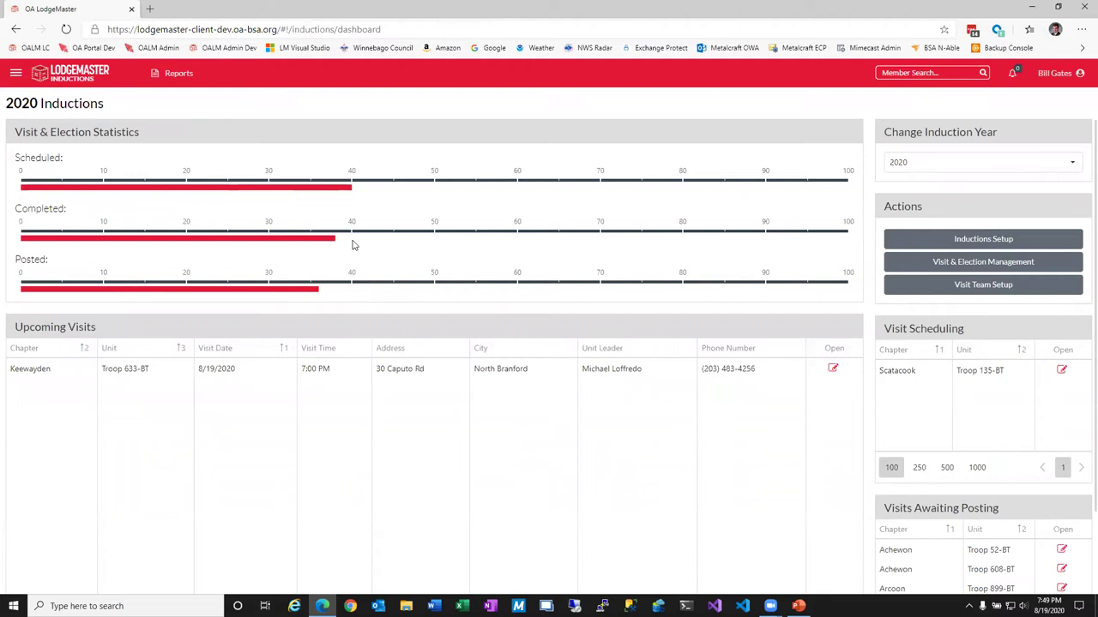
{"action": "left_click", "coordinate": [982, 267]}
{"action": "left_click", "coordinate": [903, 129]}
{"action": "type", "text": "125"}
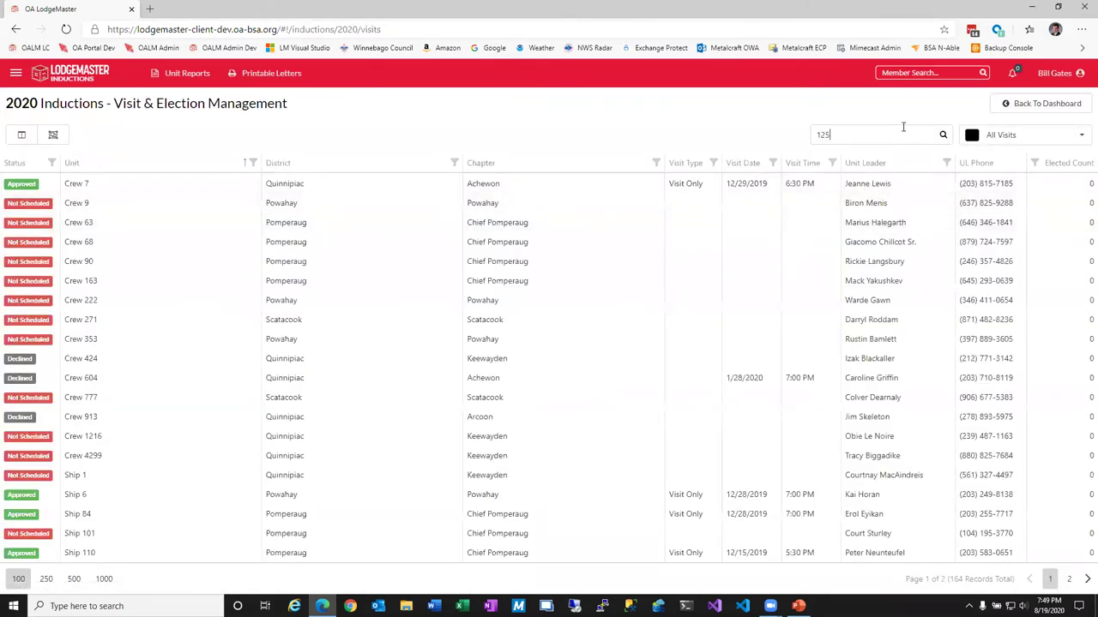
{"action": "key", "text": "Return"}
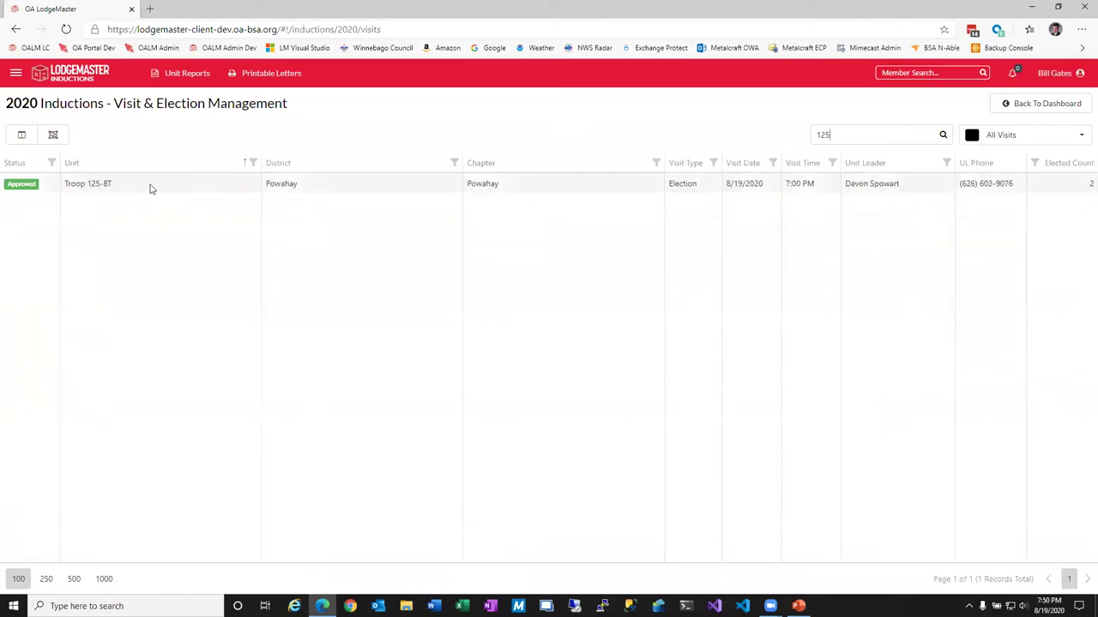
{"action": "left_click", "coordinate": [258, 73]}
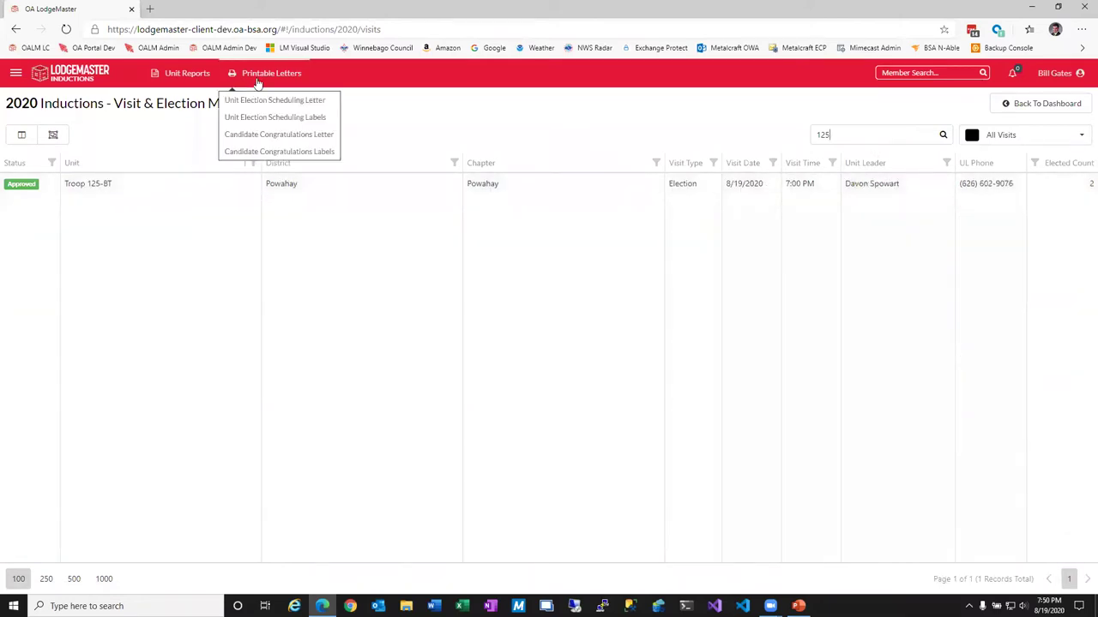
{"action": "left_click", "coordinate": [317, 136]}
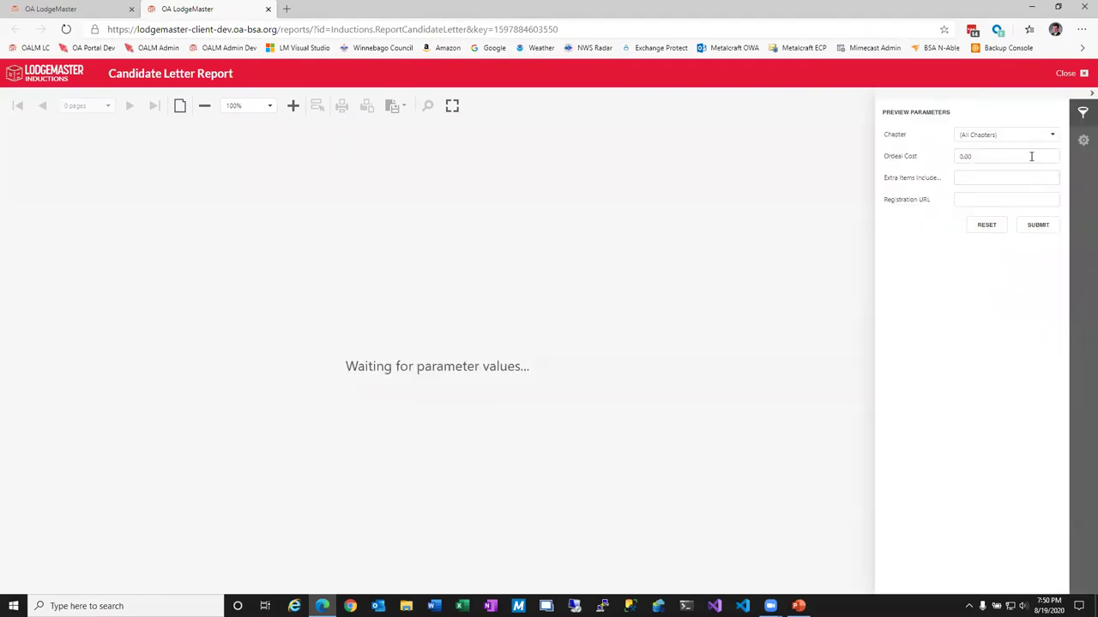
{"action": "left_click", "coordinate": [1050, 134]}
{"action": "left_click", "coordinate": [928, 248]}
{"action": "left_click_drag", "start_coordinate": [985, 160], "coordinate": [946, 167]}
{"action": "type", "text": "50"}
{"action": "left_click", "coordinate": [967, 176]}
{"action": "left_click", "coordinate": [971, 199]}
{"action": "type", "text": "https://lodgemaster.oa-bsa.org"}
{"action": "left_click", "coordinate": [1038, 225]}
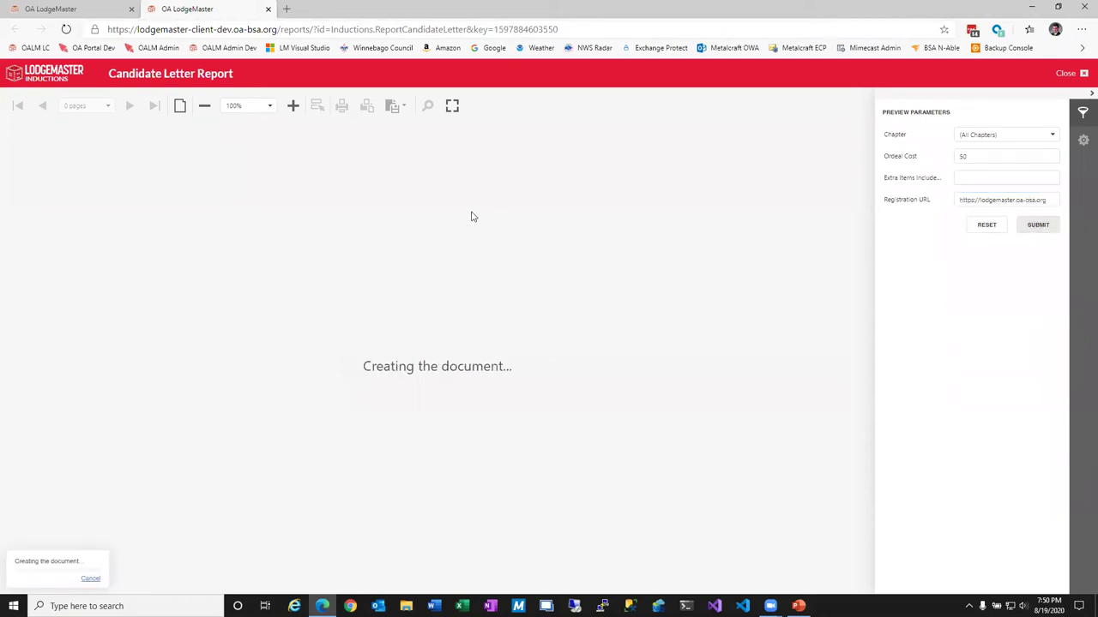
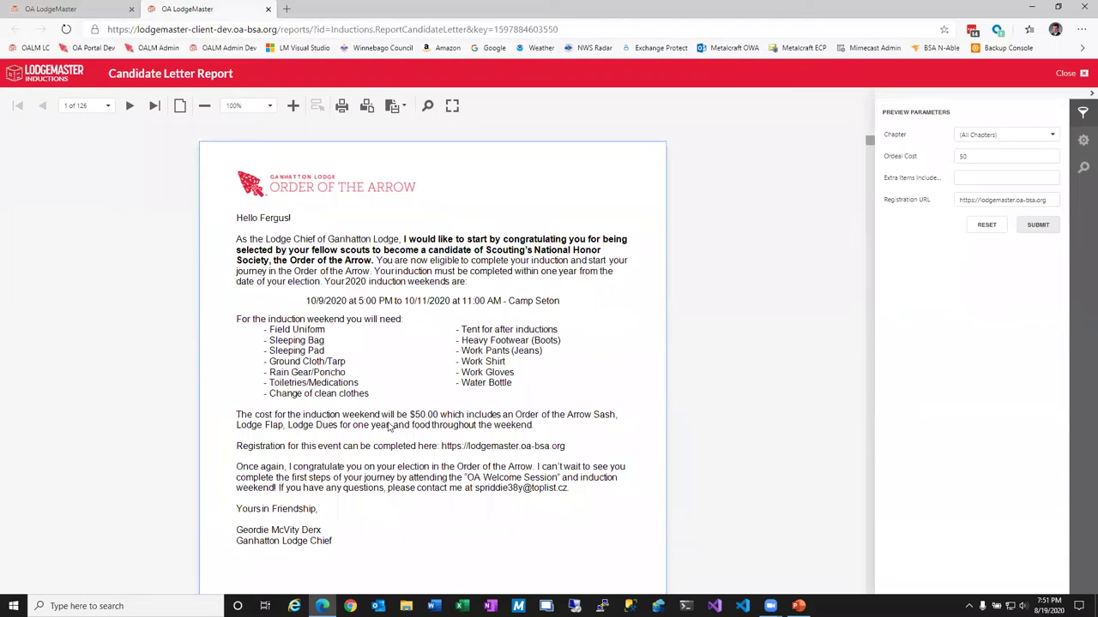
Close the candidate letter report and open the Unit Election Scheduling Letter.
{"action": "scroll", "coordinate": [401, 426], "scroll_direction": "down", "scroll_amount": 8}
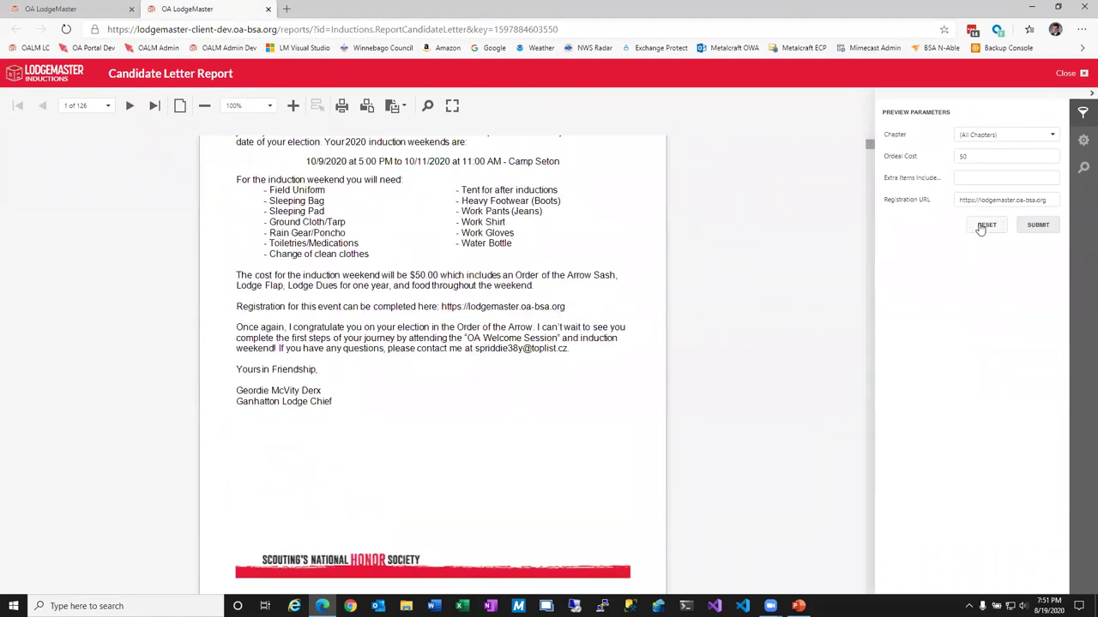
{"action": "left_click", "coordinate": [1071, 75]}
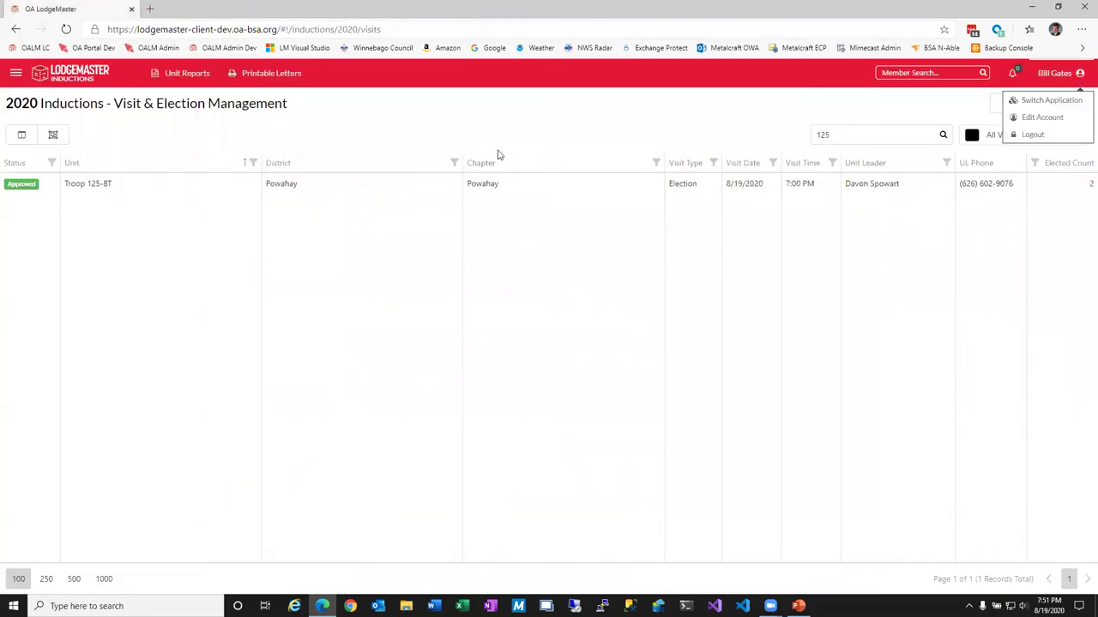
{"action": "left_click", "coordinate": [277, 75]}
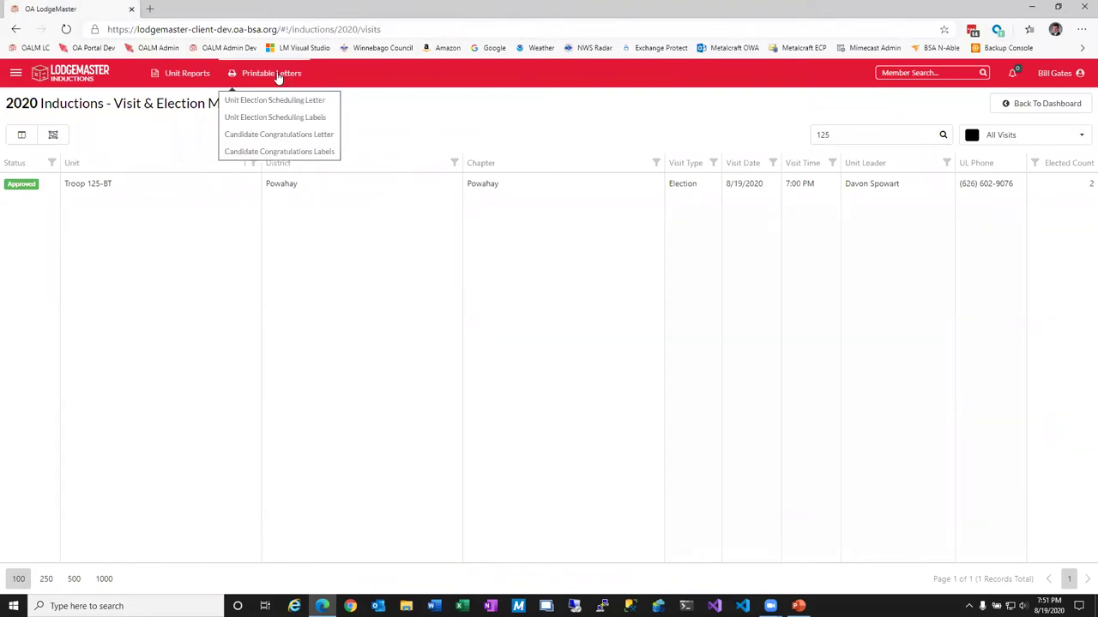
{"action": "left_click", "coordinate": [286, 100]}
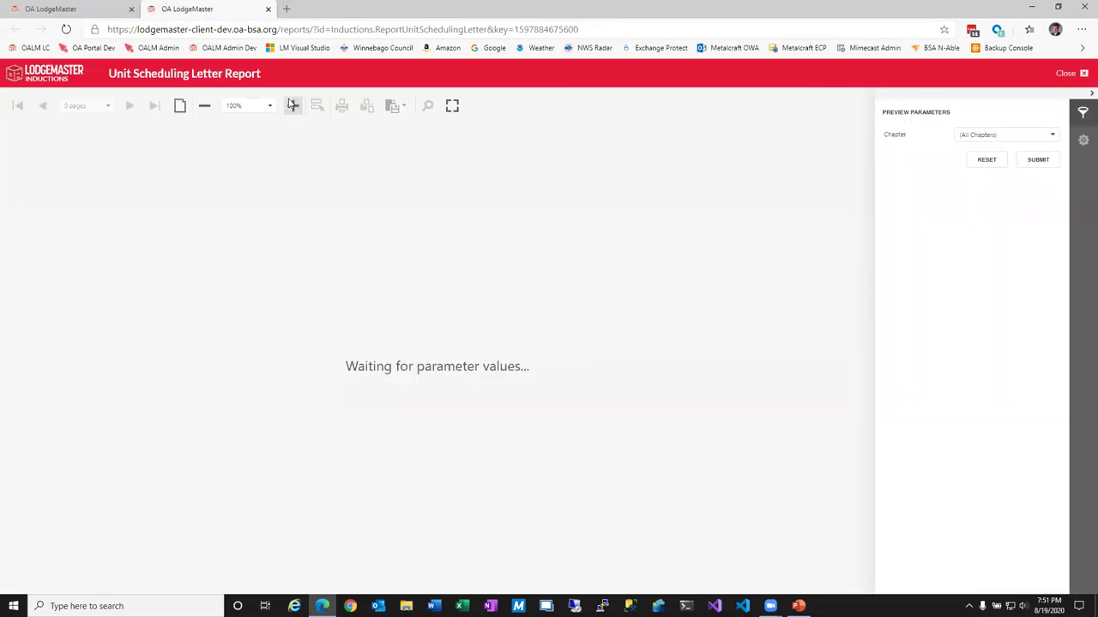
Generate the scheduling letter for all chapters, review and close it, then select Troop 125-BT.
{"action": "left_click", "coordinate": [1037, 159]}
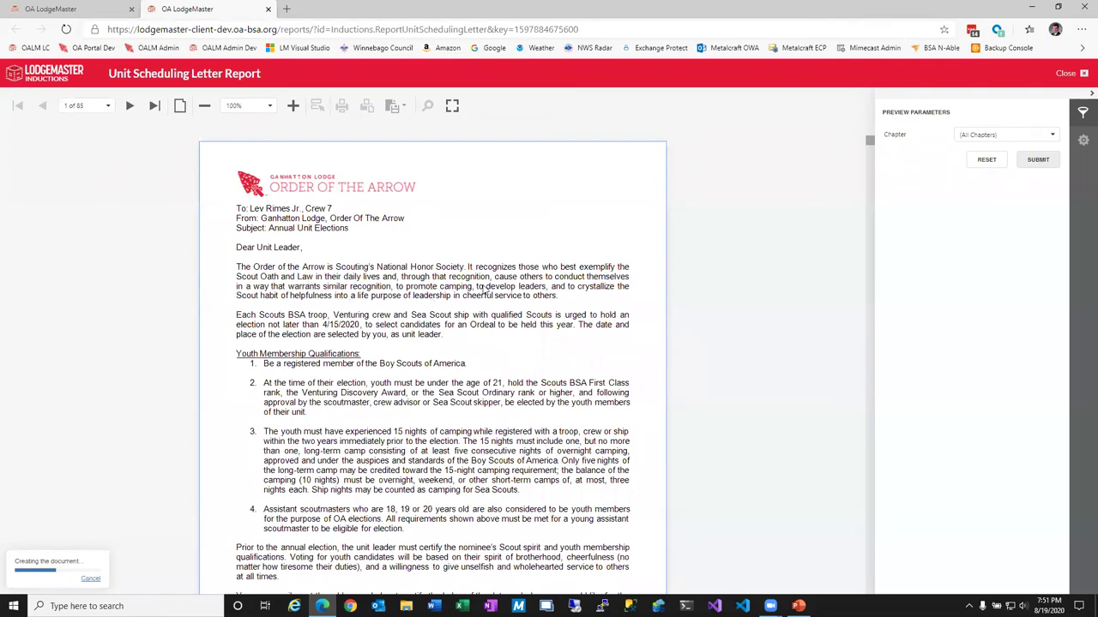
{"action": "scroll", "coordinate": [319, 357], "scroll_direction": "down", "scroll_amount": 3}
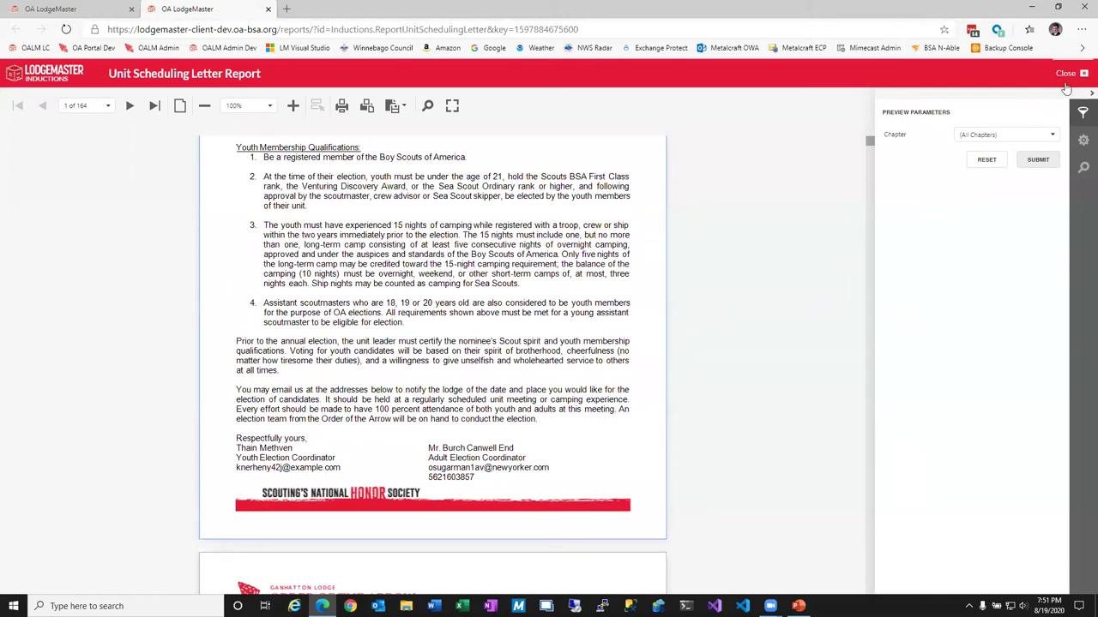
{"action": "left_click", "coordinate": [1065, 73]}
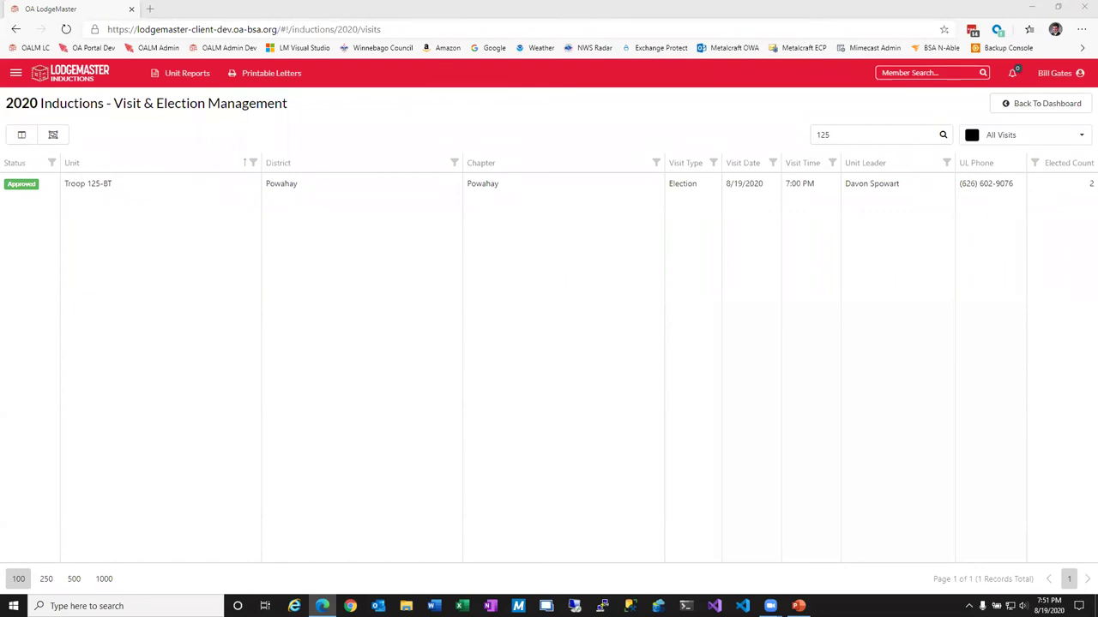
{"action": "left_click", "coordinate": [920, 180]}
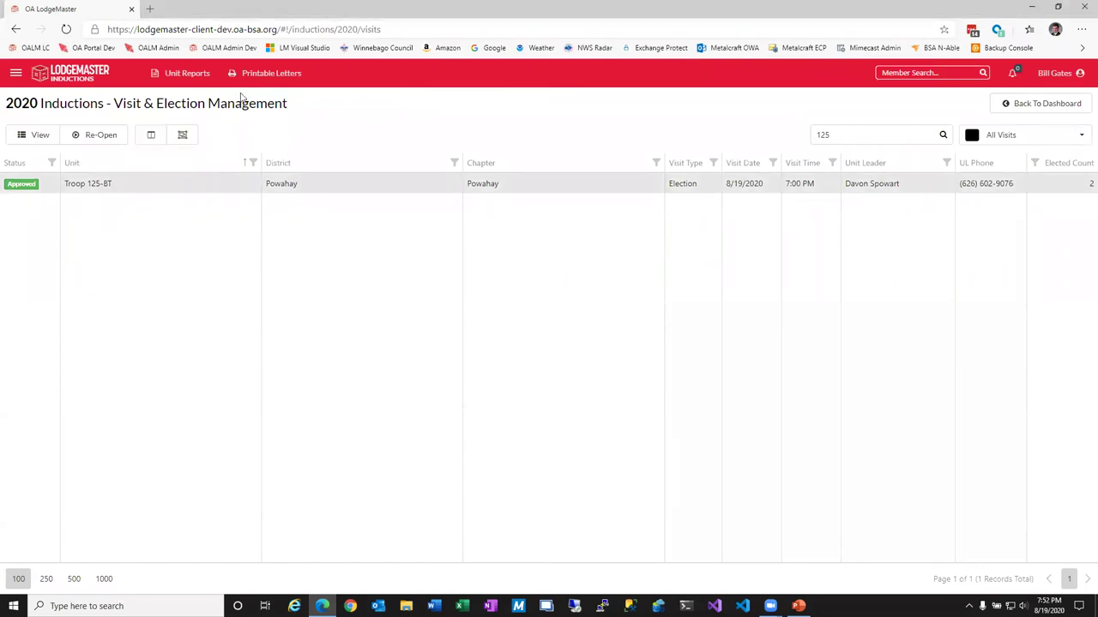
From the dashboard, generate the Unit Visit & Election Statistics report, review it, and close it.
{"action": "left_click", "coordinate": [1020, 104]}
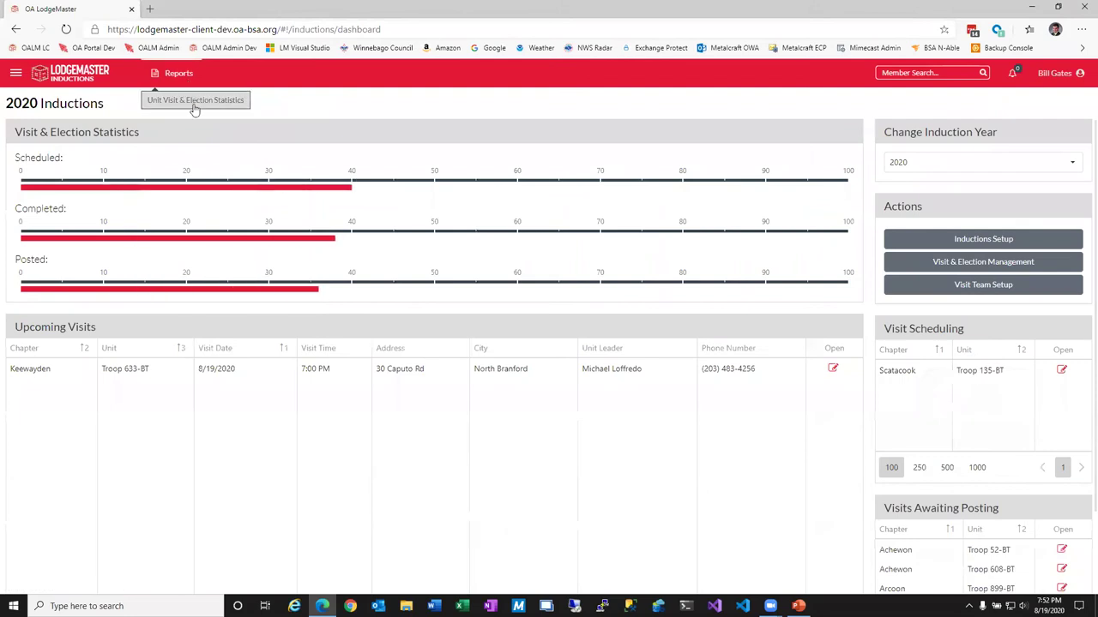
{"action": "left_click", "coordinate": [194, 105]}
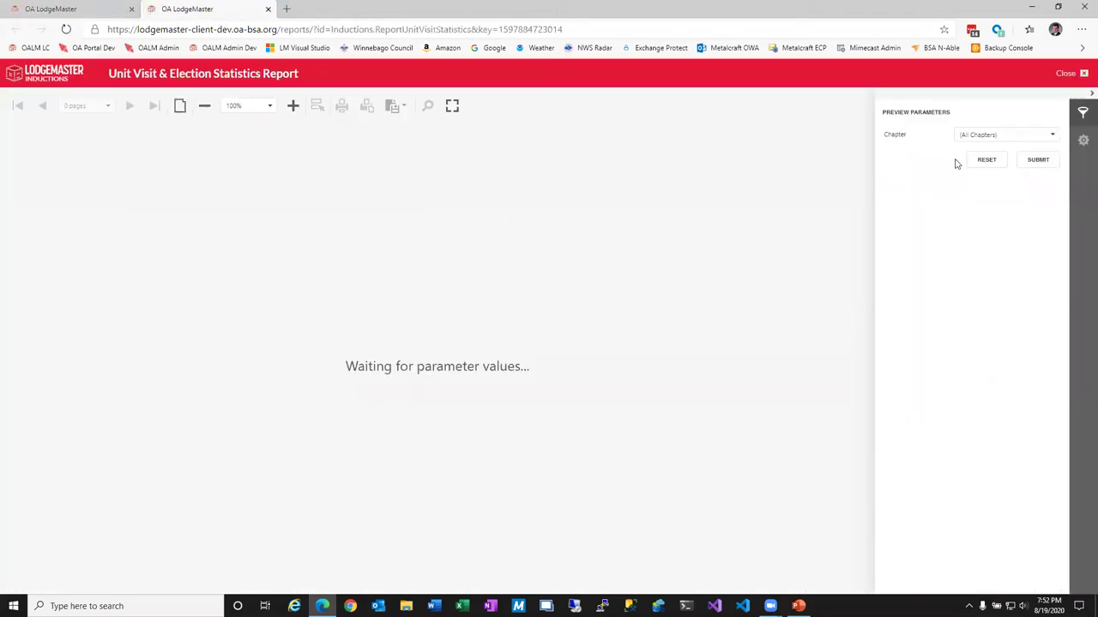
{"action": "left_click", "coordinate": [1037, 161]}
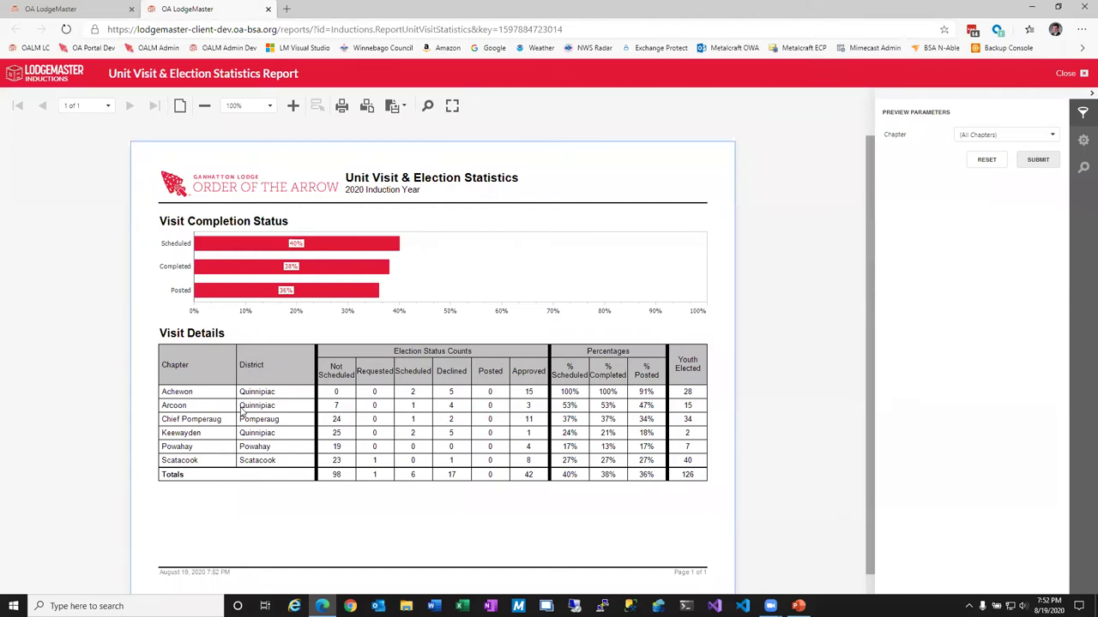
{"action": "left_click", "coordinate": [1068, 75]}
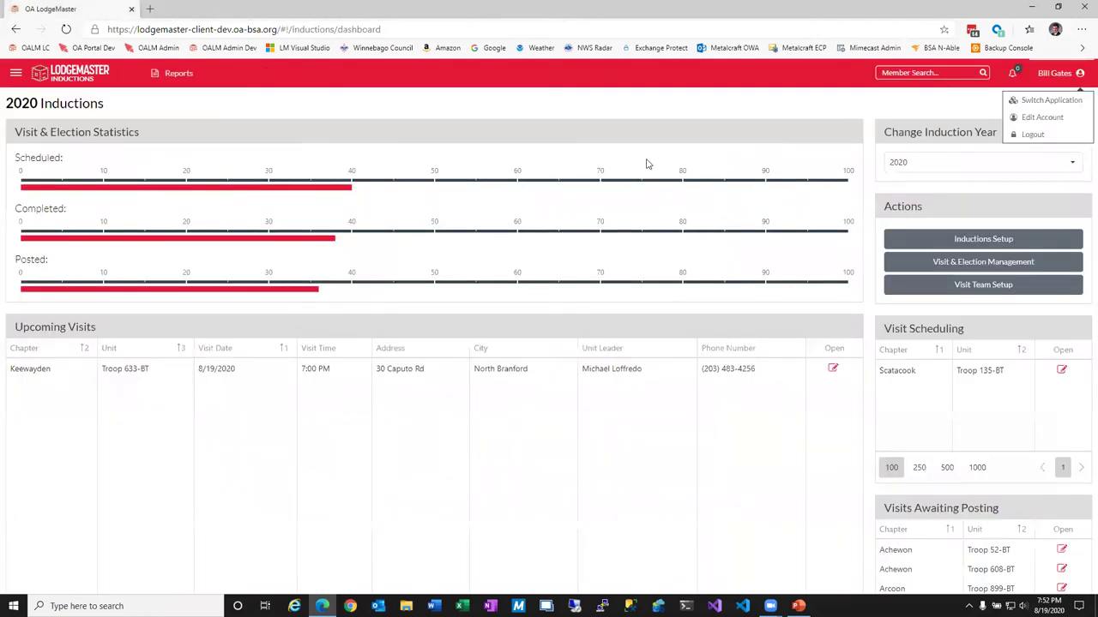
Decline the Crew 90 visit with No Contact as the reason and save it.
{"action": "left_click", "coordinate": [950, 262]}
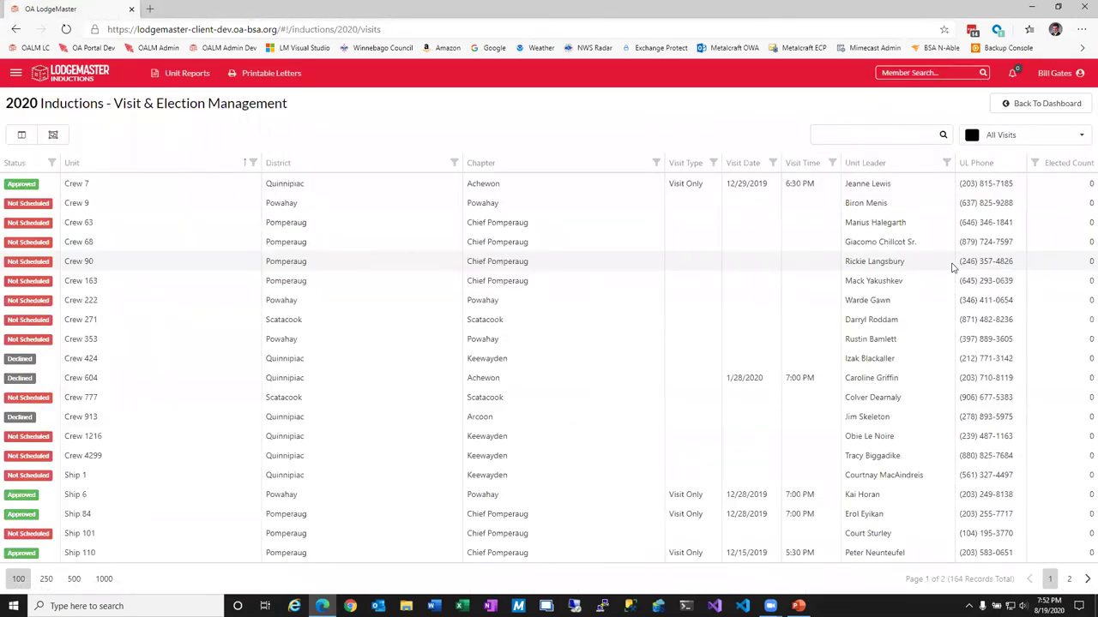
{"action": "left_click", "coordinate": [249, 261]}
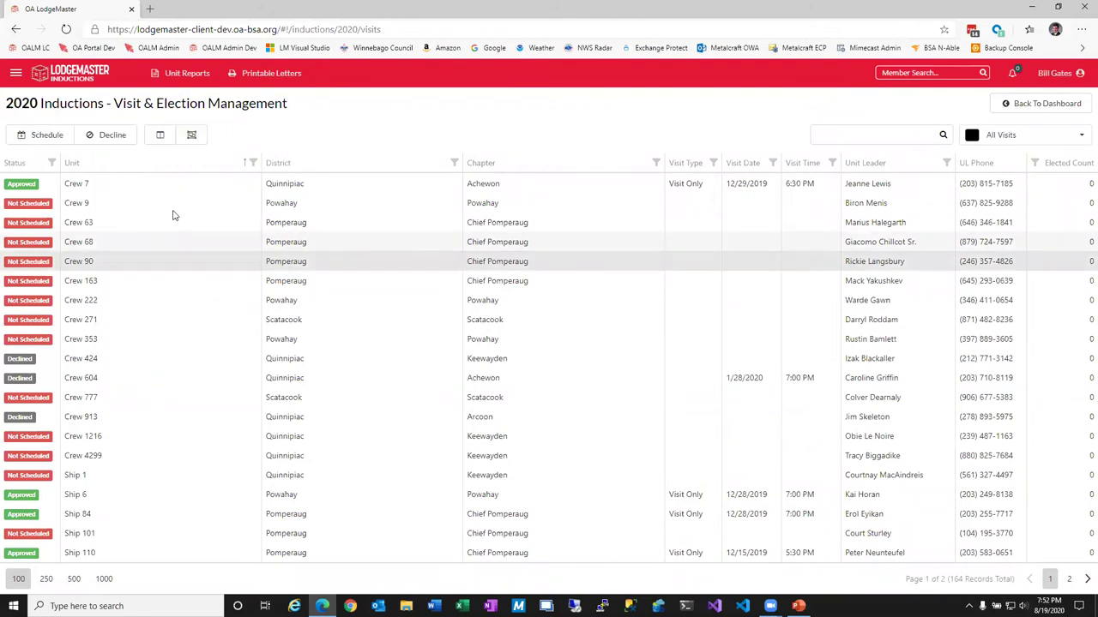
{"action": "left_click", "coordinate": [113, 135]}
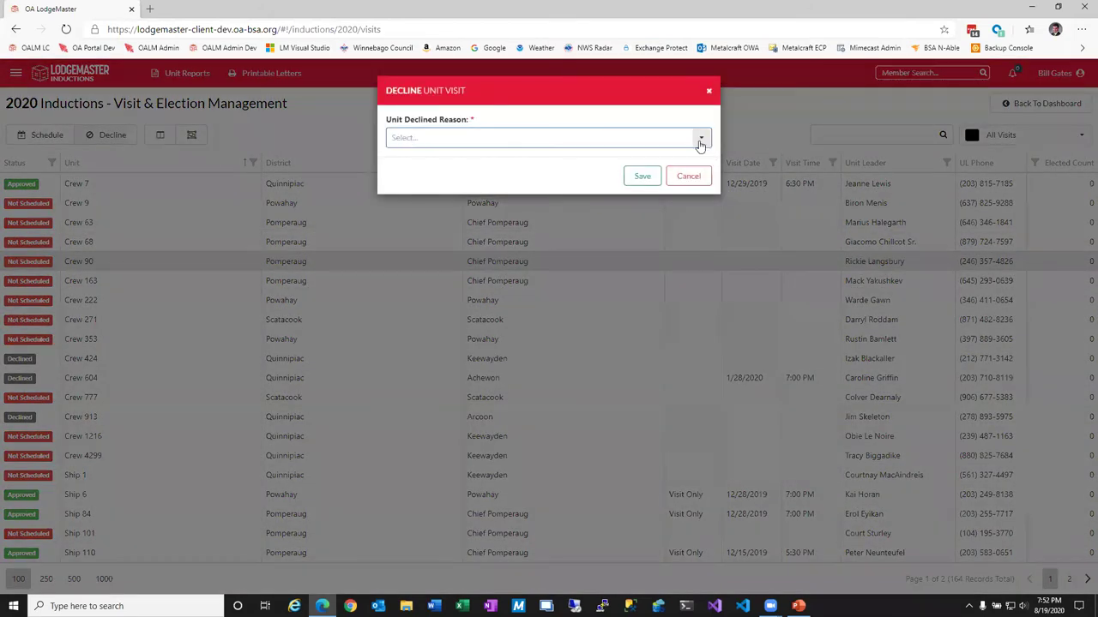
{"action": "left_click", "coordinate": [699, 142]}
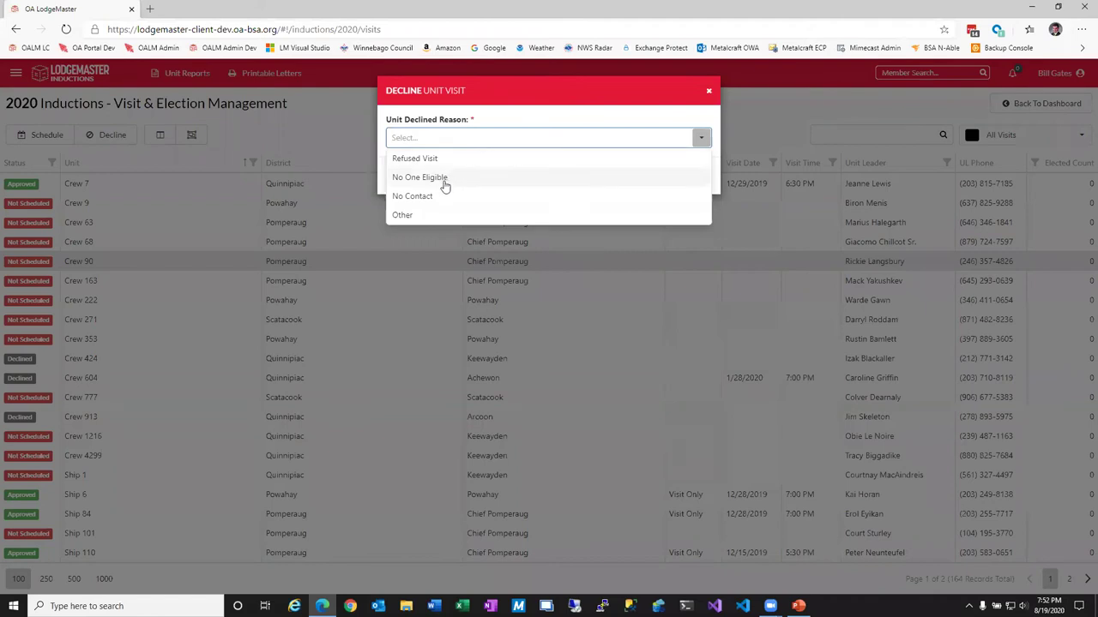
{"action": "left_click", "coordinate": [417, 158]}
{"action": "left_click", "coordinate": [683, 142]}
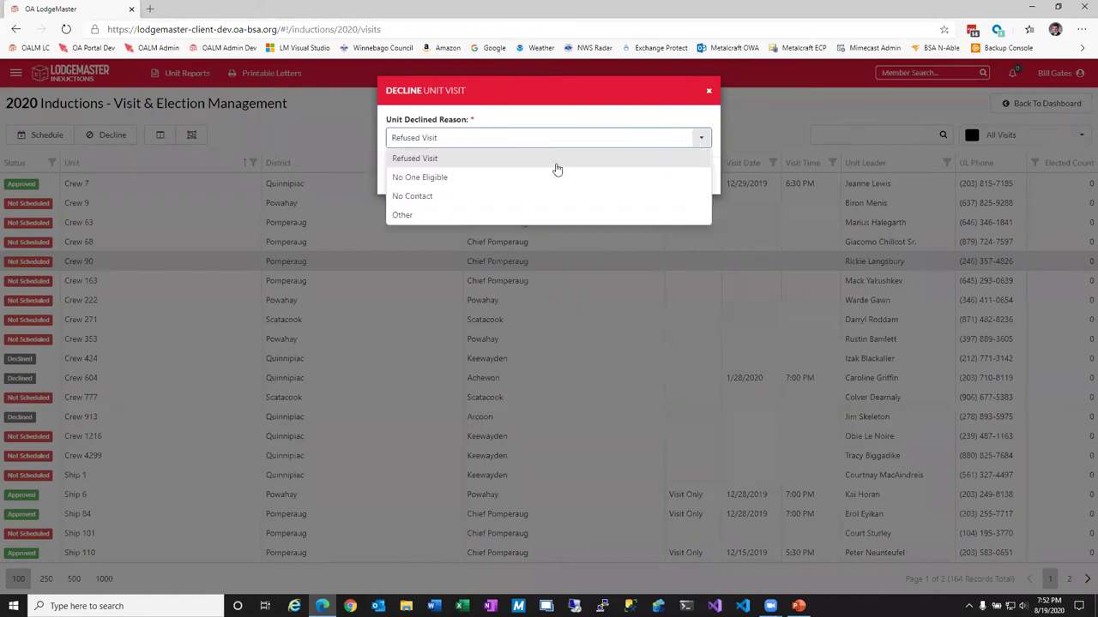
{"action": "left_click", "coordinate": [405, 215]}
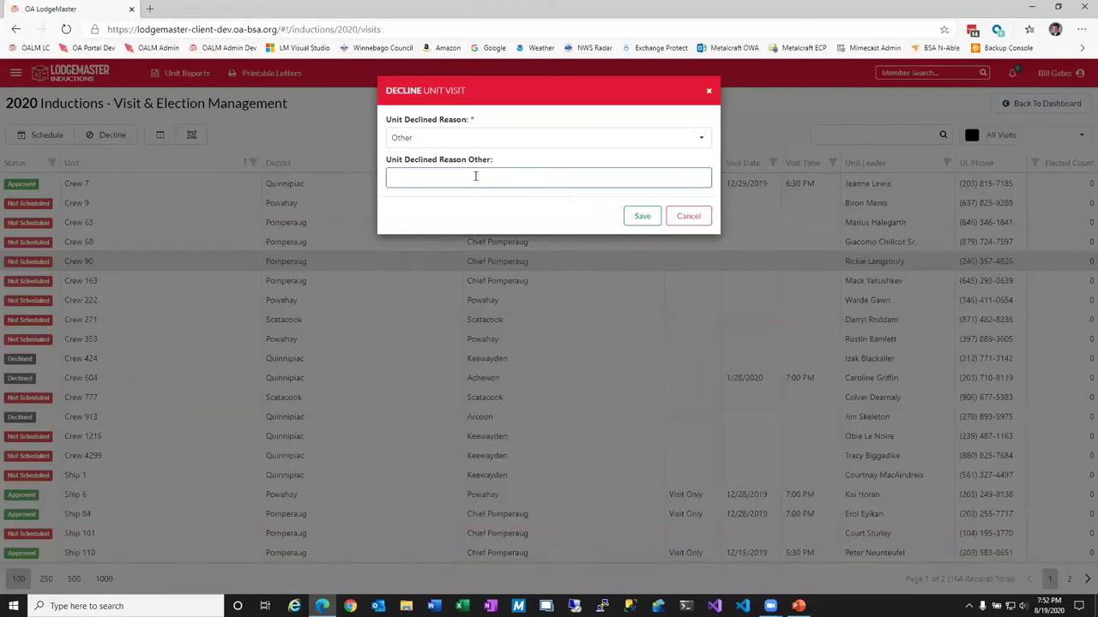
{"action": "left_click", "coordinate": [635, 142]}
{"action": "left_click", "coordinate": [417, 197]}
{"action": "left_click", "coordinate": [642, 176]}
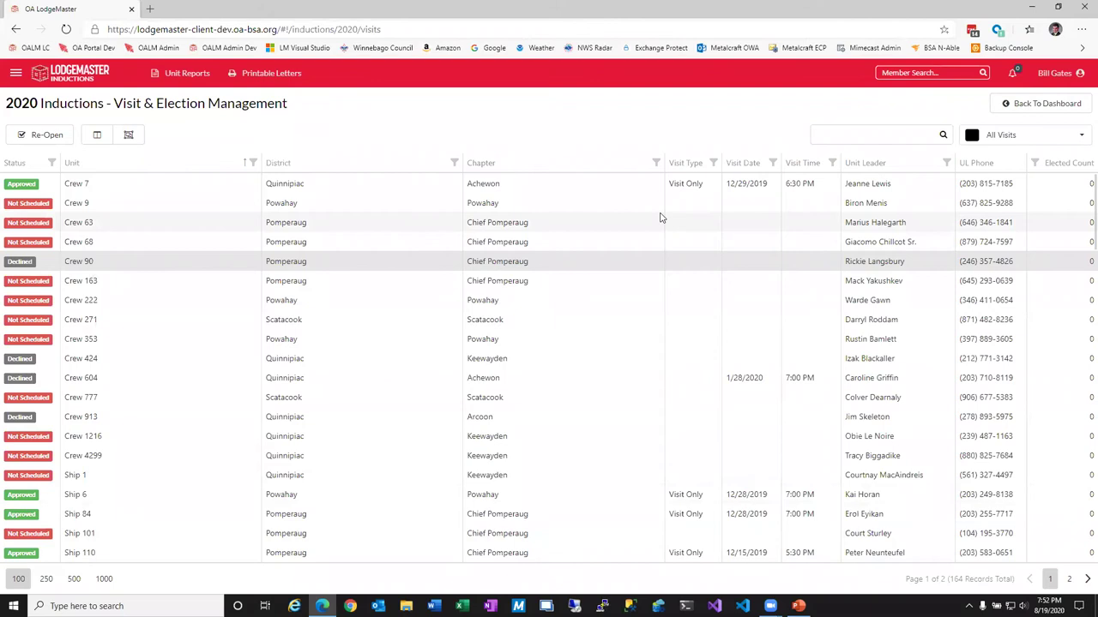
Select the Crew 63 visit, backing out of an accidental decline.
{"action": "left_click", "coordinate": [159, 222]}
{"action": "left_click", "coordinate": [253, 74]}
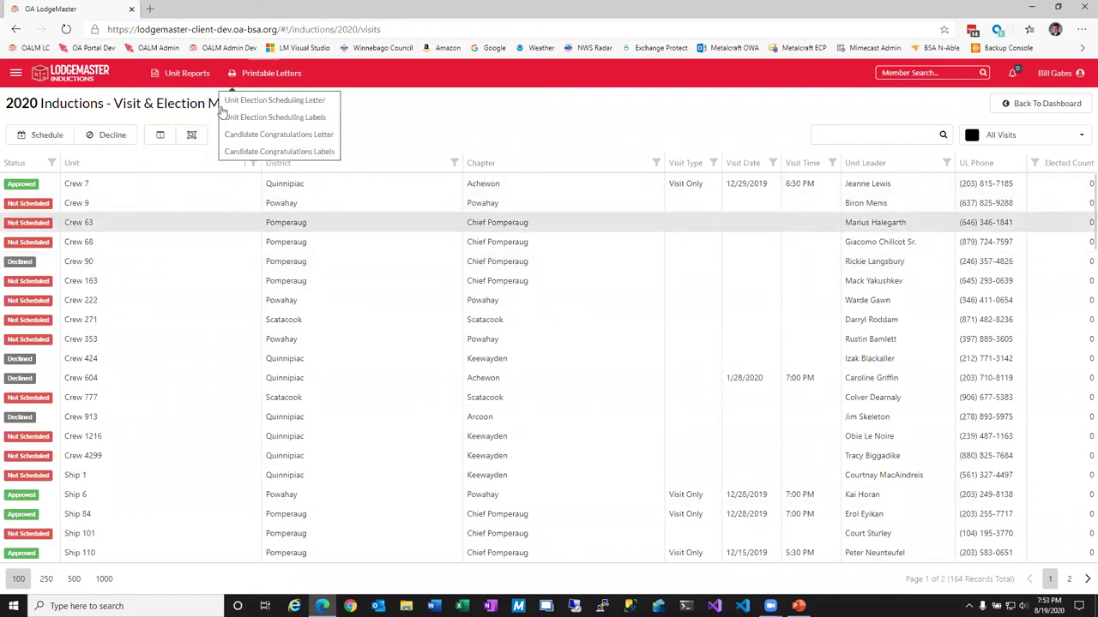
{"action": "left_click", "coordinate": [107, 135]}
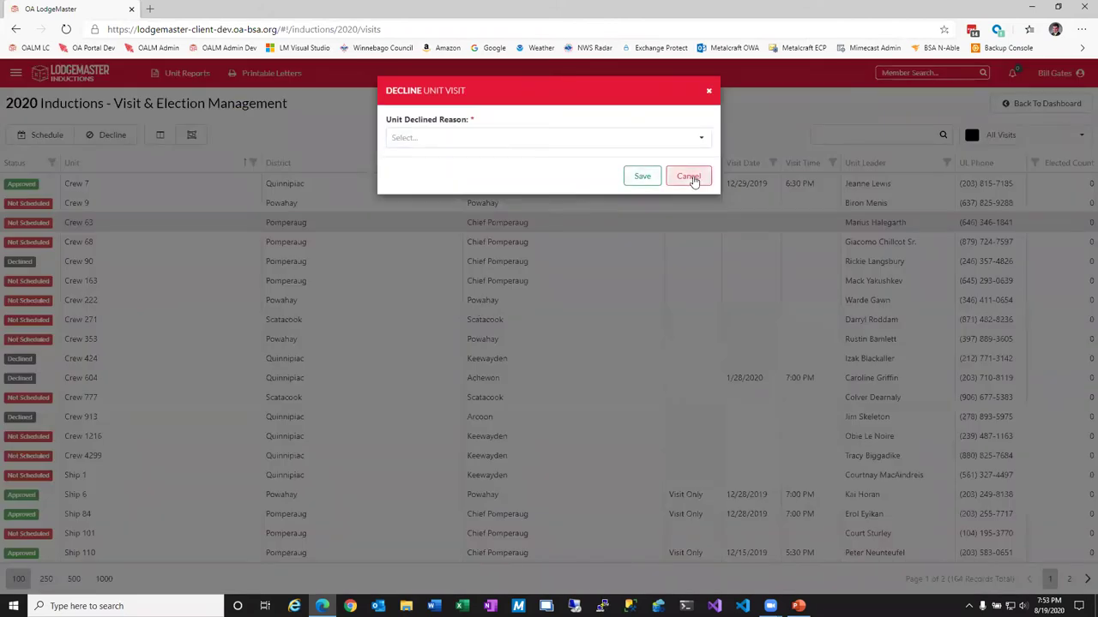
{"action": "left_click", "coordinate": [688, 176]}
Schedule Crew 63 as a Visit Only on 8/26/2020 at 3:30 AM, without a unit election.
{"action": "left_click", "coordinate": [47, 134]}
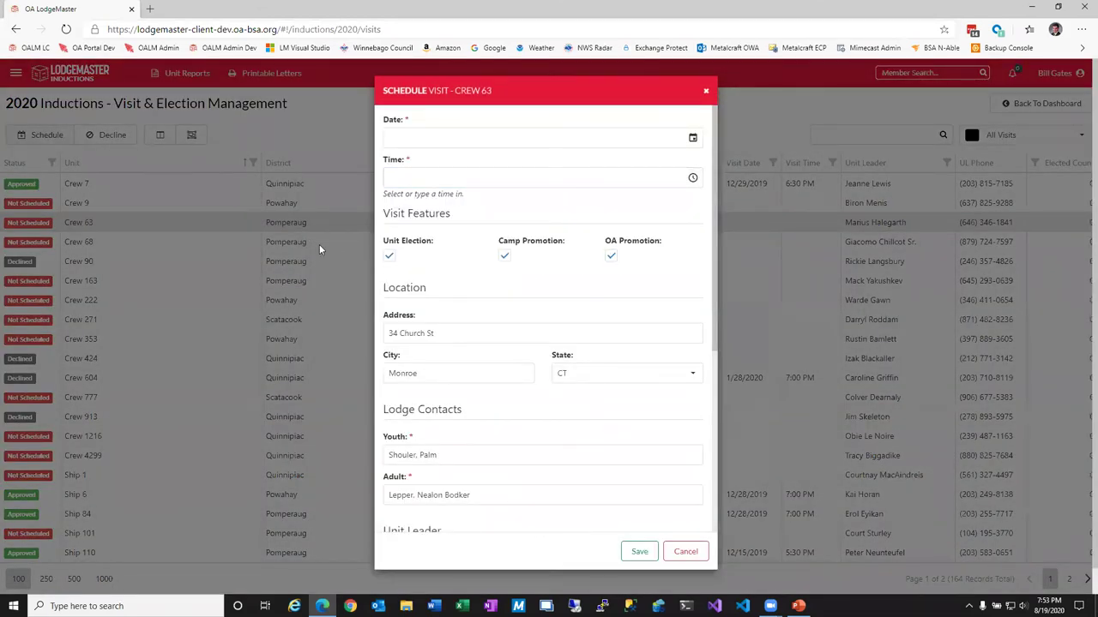
{"action": "left_click", "coordinate": [389, 255]}
{"action": "left_click", "coordinate": [691, 138]}
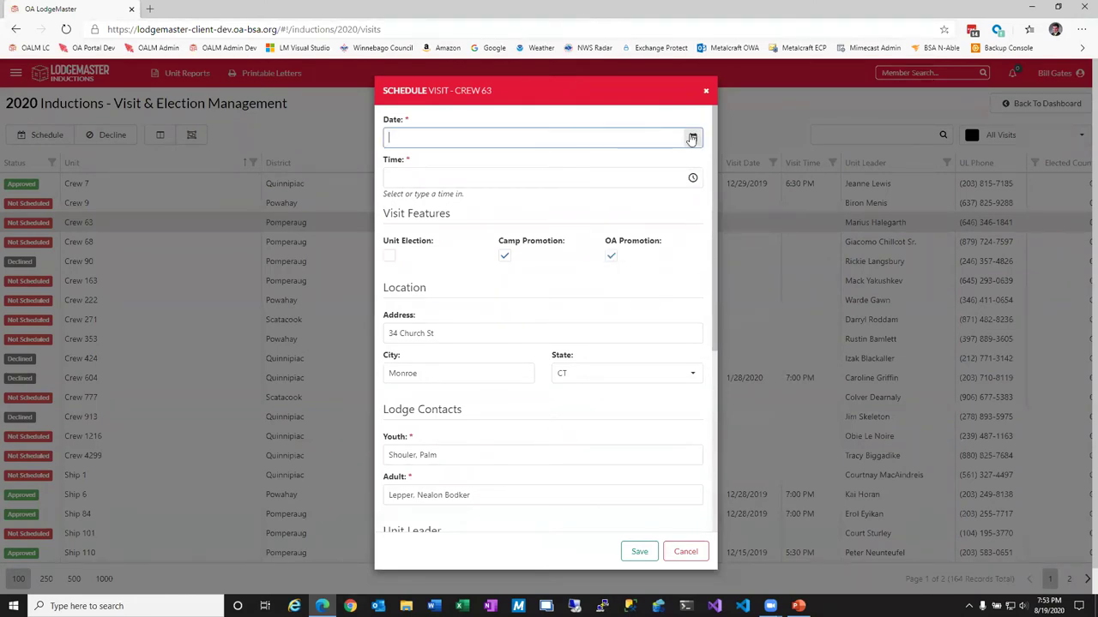
{"action": "left_click", "coordinate": [485, 291]}
{"action": "left_click", "coordinate": [692, 179]}
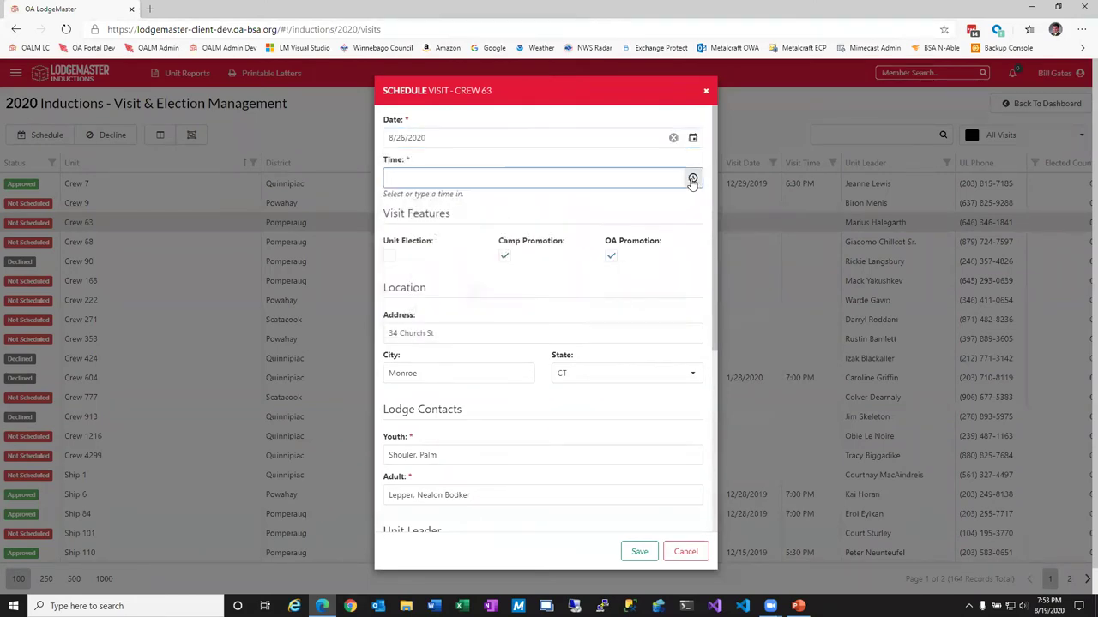
{"action": "left_click", "coordinate": [475, 353]}
{"action": "scroll", "coordinate": [554, 481], "scroll_direction": "down", "scroll_amount": 1}
{"action": "scroll", "coordinate": [566, 497], "scroll_direction": "down", "scroll_amount": 3}
{"action": "left_click", "coordinate": [639, 551]}
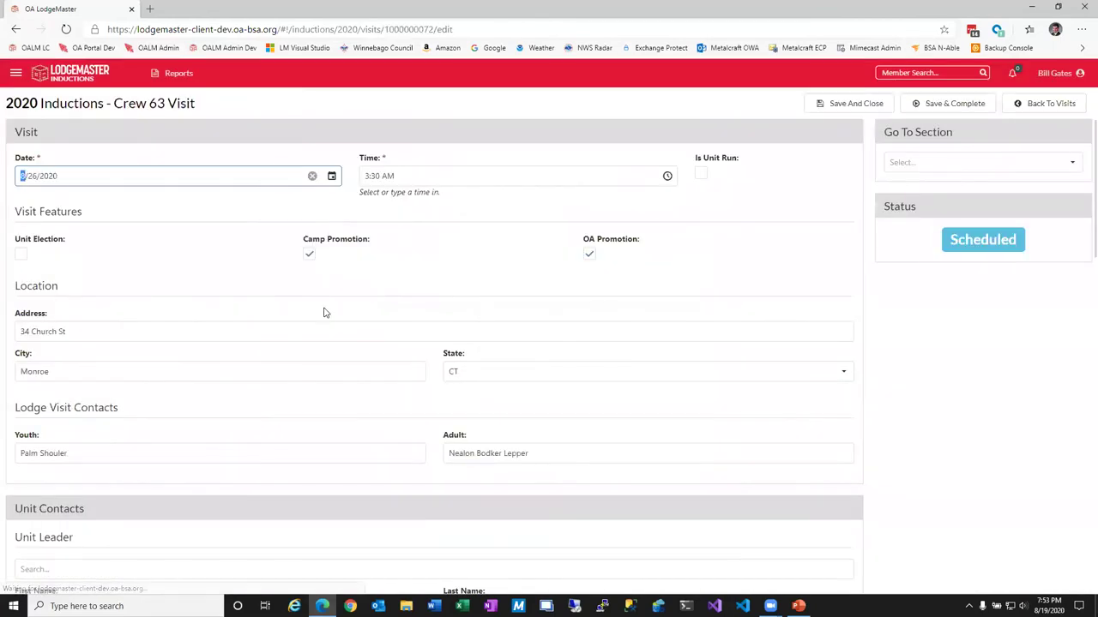
{"action": "left_click", "coordinate": [867, 111]}
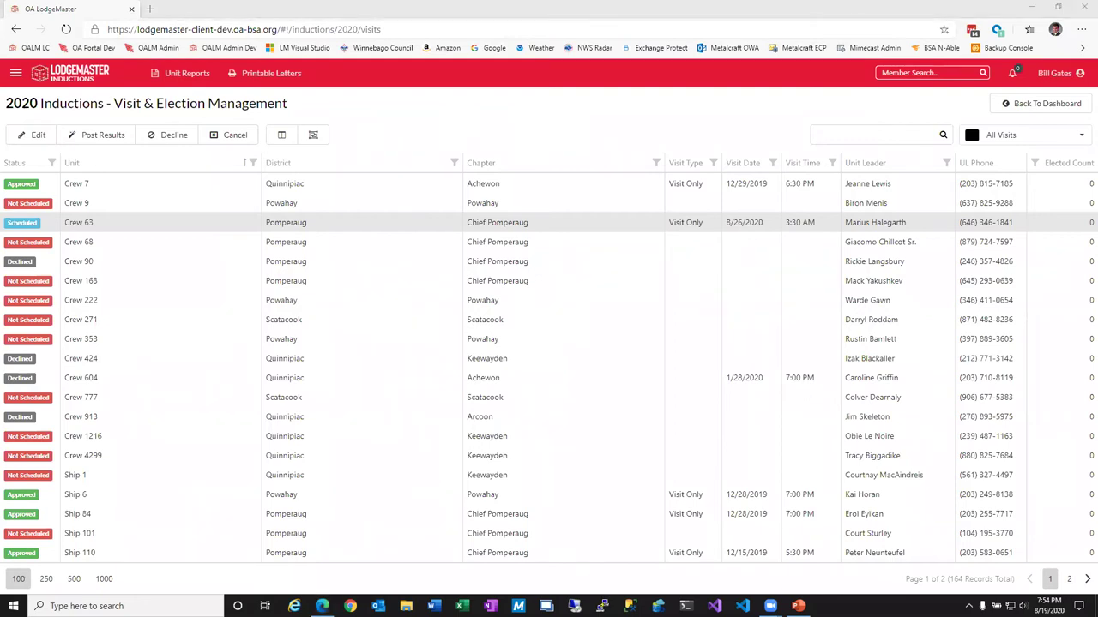
{"action": "key", "text": "ctrl+n"}
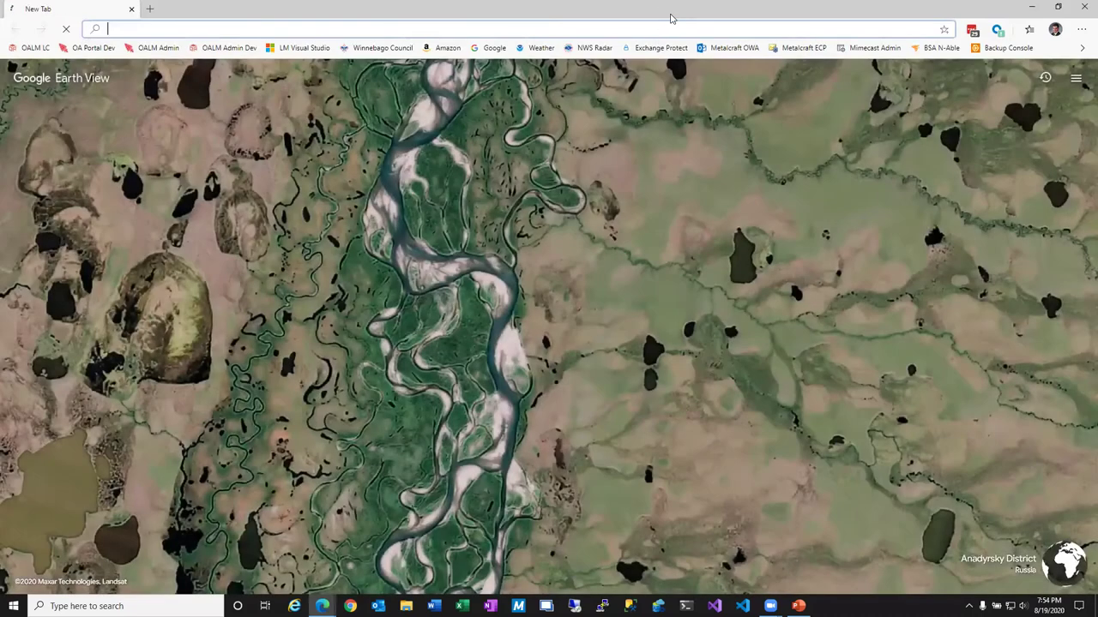
{"action": "key", "text": "ctrl+w"}
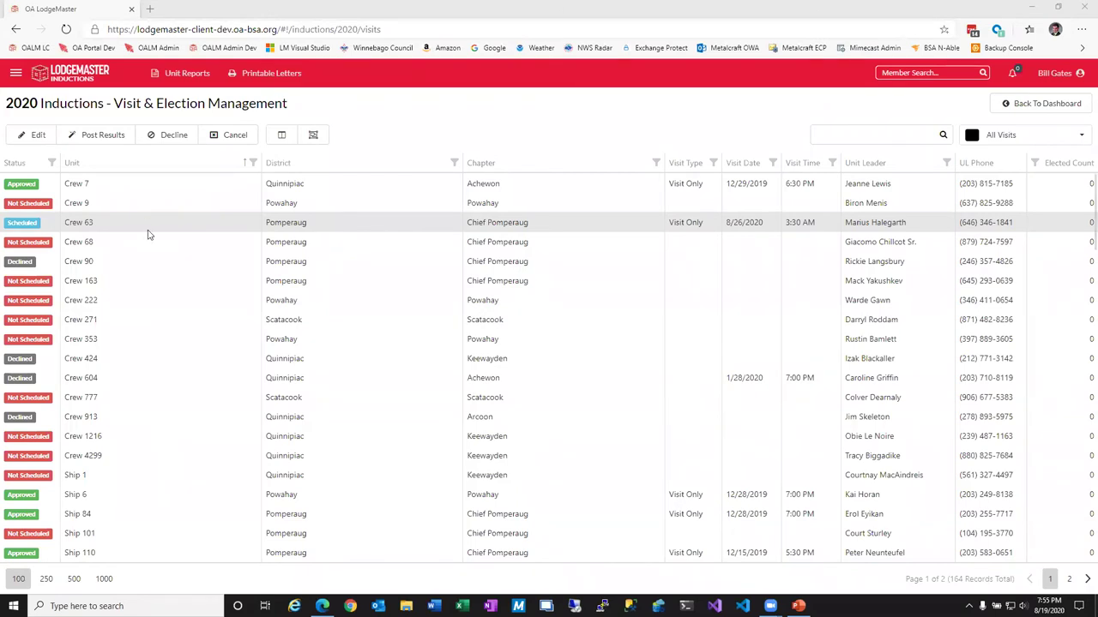
Duplicate the LodgeMaster tab, close the duplicate with Ctrl+W, and select the Crew 163 visit.
{"action": "mouse_move", "coordinate": [323, 607]}
{"action": "right_click", "coordinate": [91, 12]}
{"action": "left_click", "coordinate": [147, 66]}
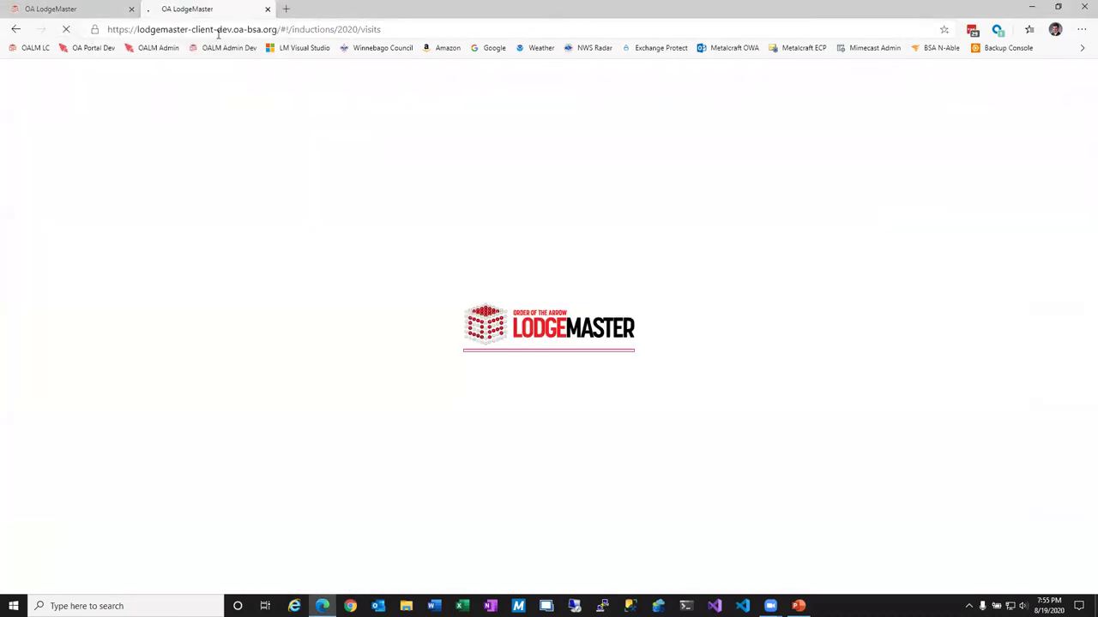
{"action": "key", "text": "ctrl+w"}
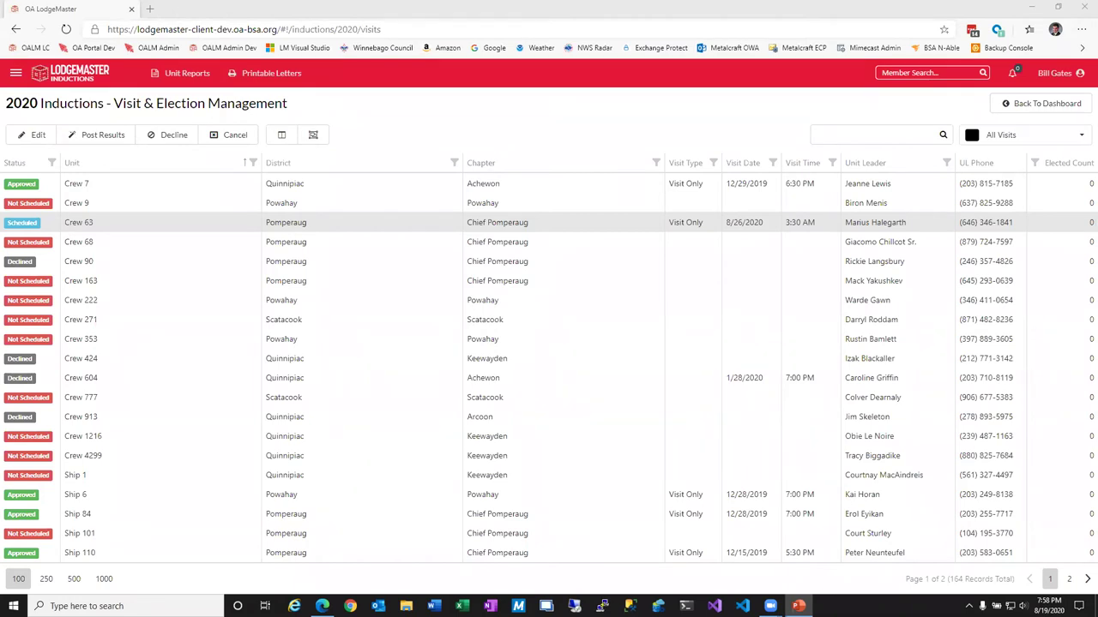
{"action": "left_click", "coordinate": [112, 276]}
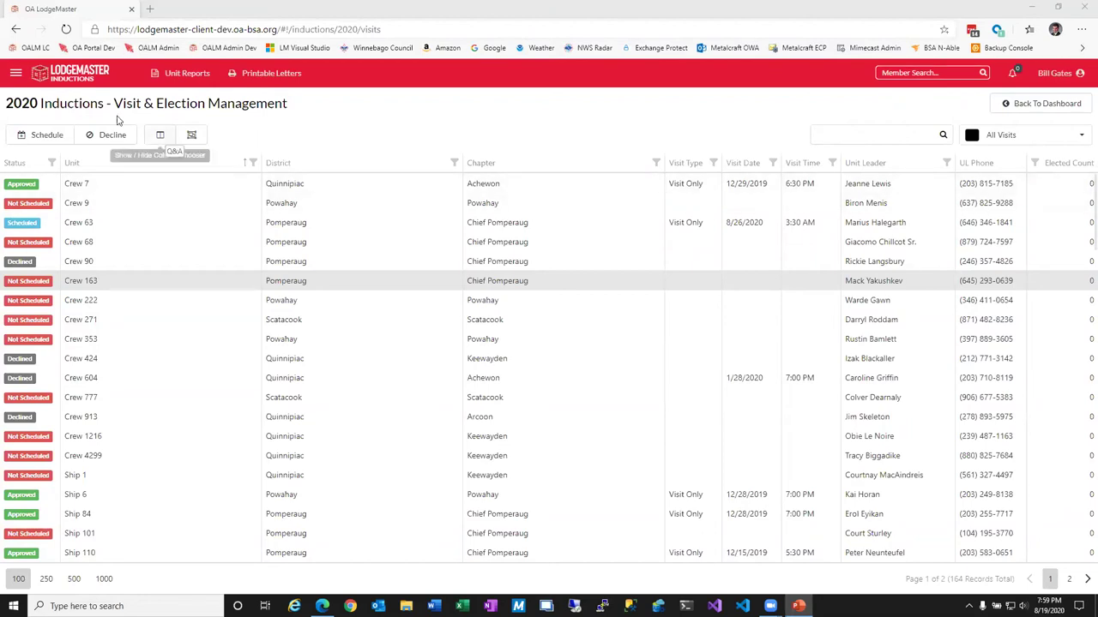
{"action": "left_click", "coordinate": [15, 73]}
Review the 2020 September Ordeal event details (9/11–9/13/2020) from Events, then cancel unchanged.
{"action": "left_click", "coordinate": [75, 170]}
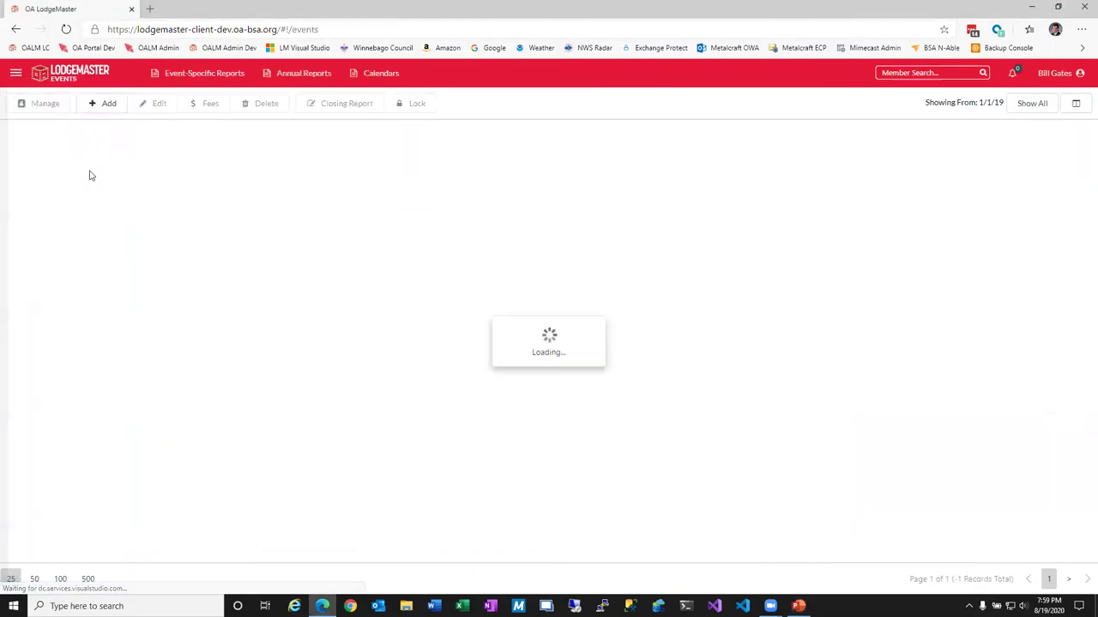
{"action": "left_click", "coordinate": [56, 109]}
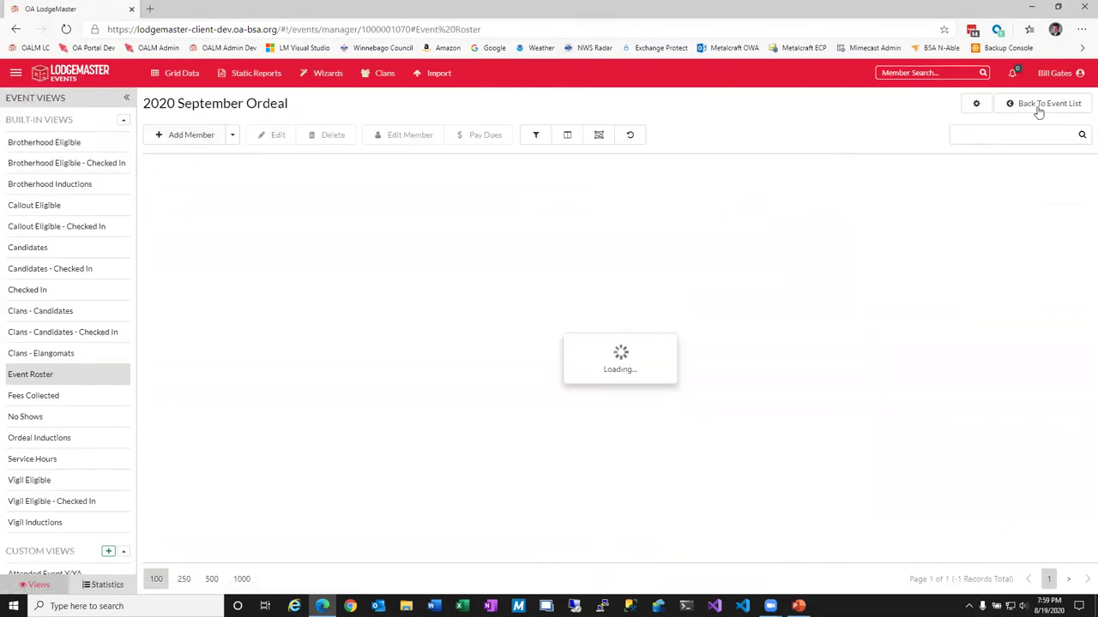
{"action": "left_click", "coordinate": [1035, 106]}
{"action": "left_click", "coordinate": [152, 104]}
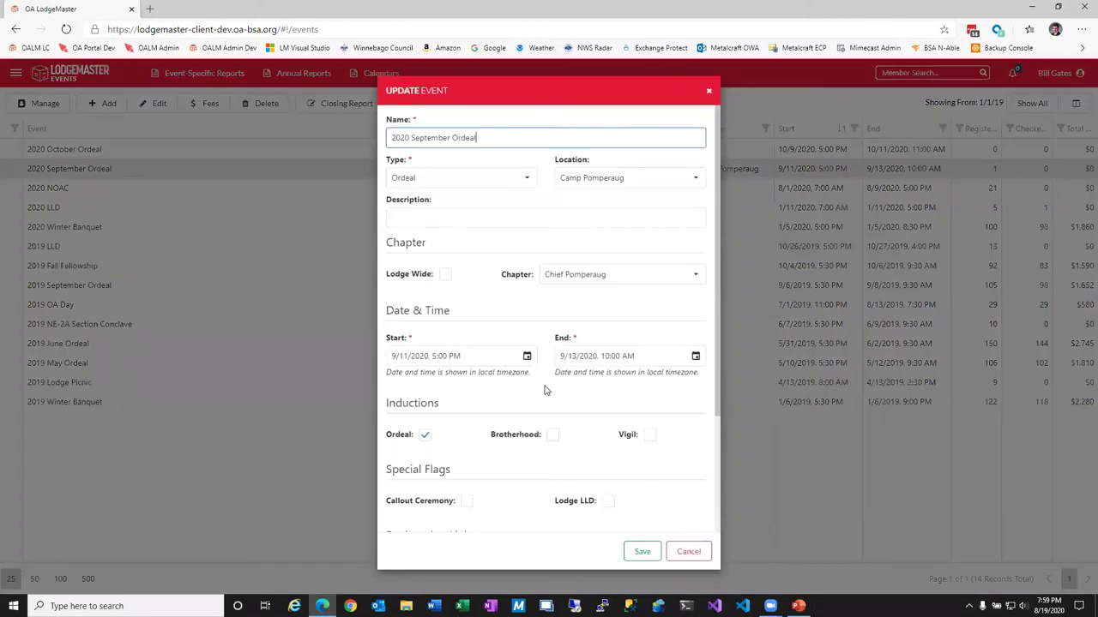
{"action": "scroll", "coordinate": [544, 387], "scroll_direction": "down", "scroll_amount": 2}
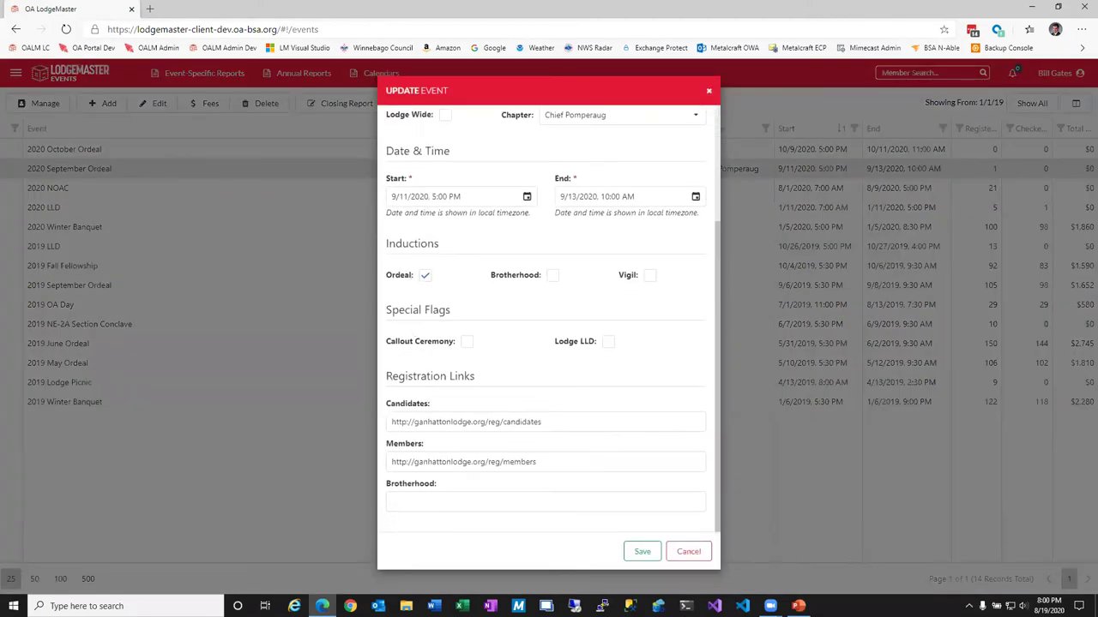
{"action": "left_click", "coordinate": [798, 605]}
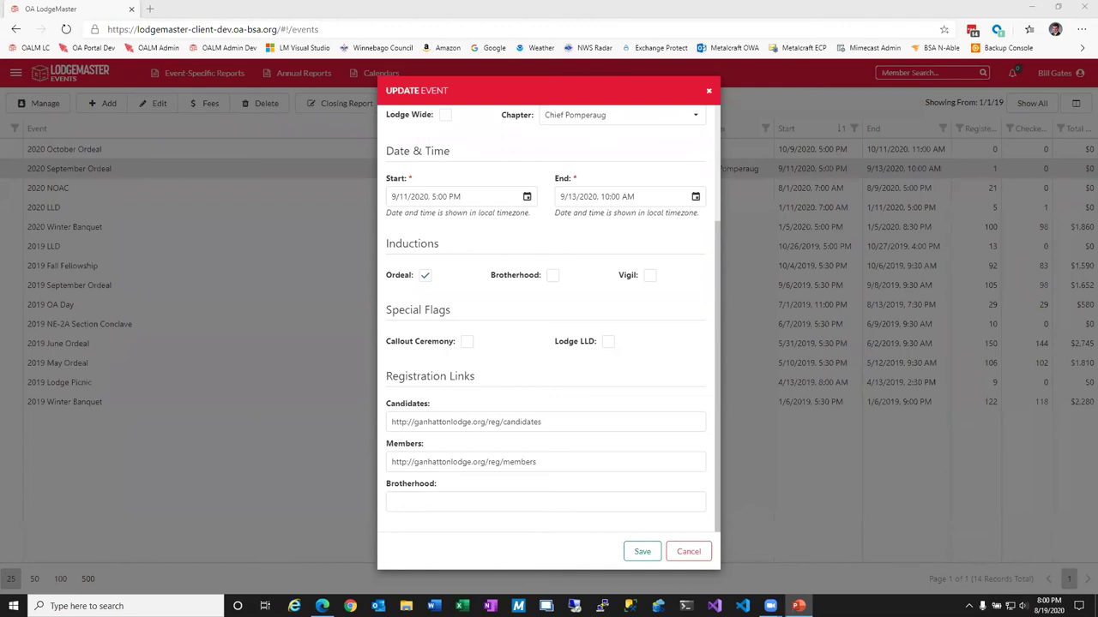
{"action": "left_click", "coordinate": [694, 553]}
Navigate to Inductions and open the Visit & Election Management list.
{"action": "left_click", "coordinate": [16, 73]}
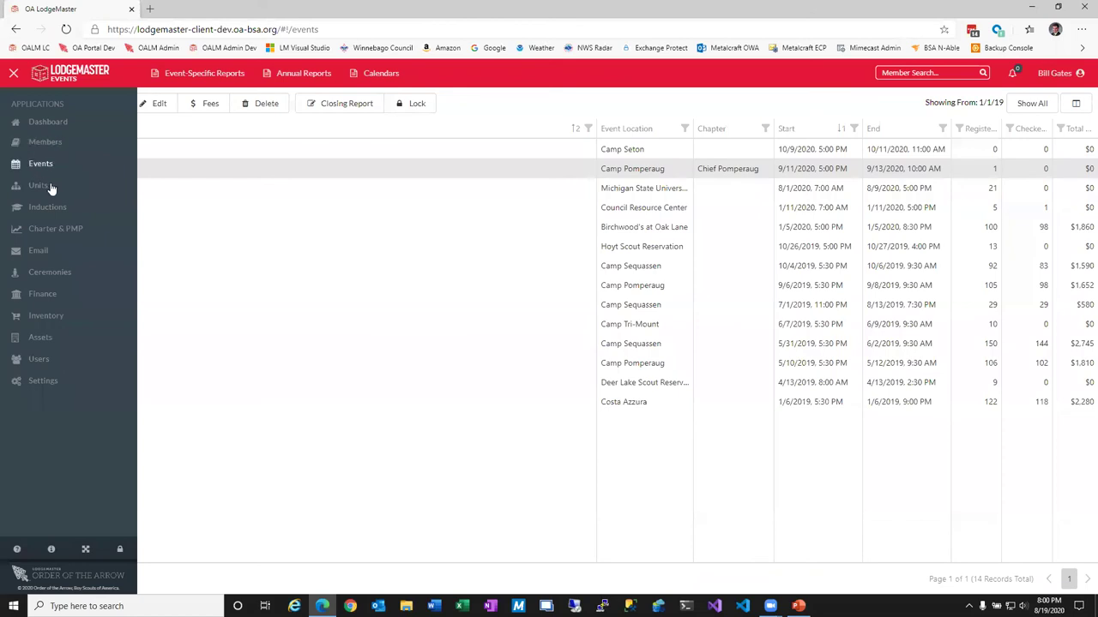
{"action": "left_click", "coordinate": [47, 208]}
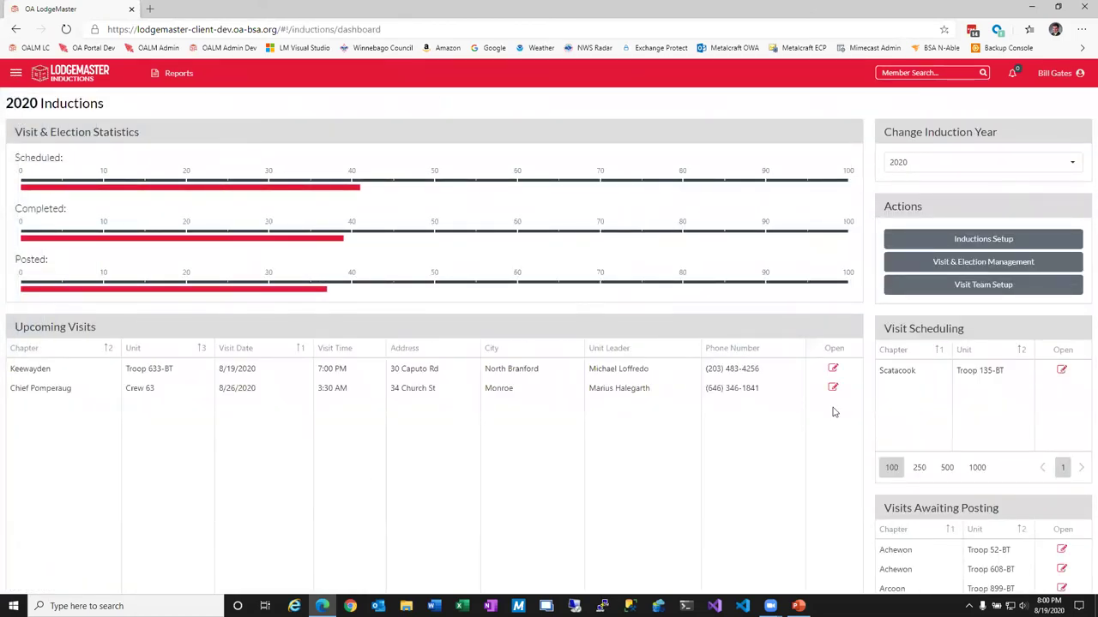
{"action": "left_click", "coordinate": [960, 262]}
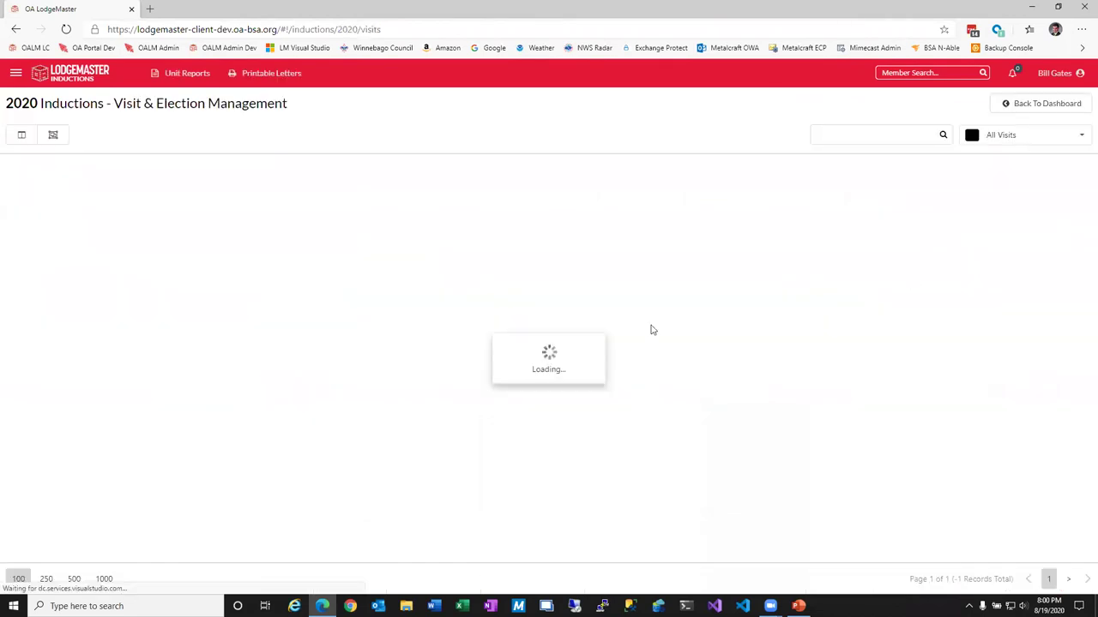
Start scheduling Crew 222 but cancel, then scroll the list and select Troop 52-BT.
{"action": "left_click", "coordinate": [92, 296]}
{"action": "left_click", "coordinate": [44, 139]}
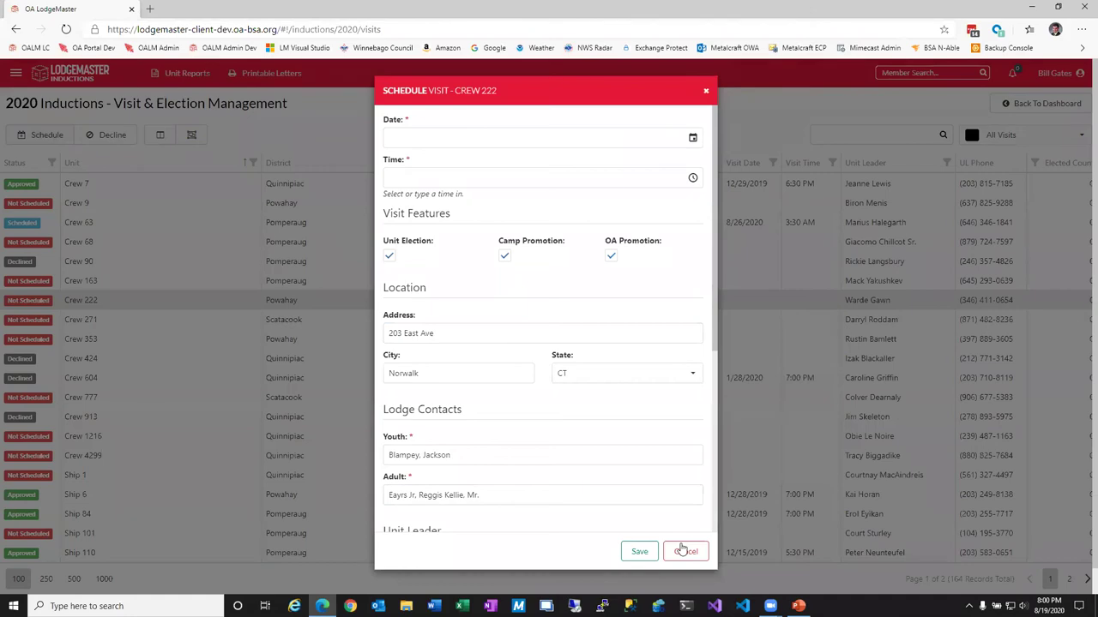
{"action": "left_click", "coordinate": [687, 551]}
{"action": "scroll", "coordinate": [115, 458], "scroll_direction": "down", "scroll_amount": 10}
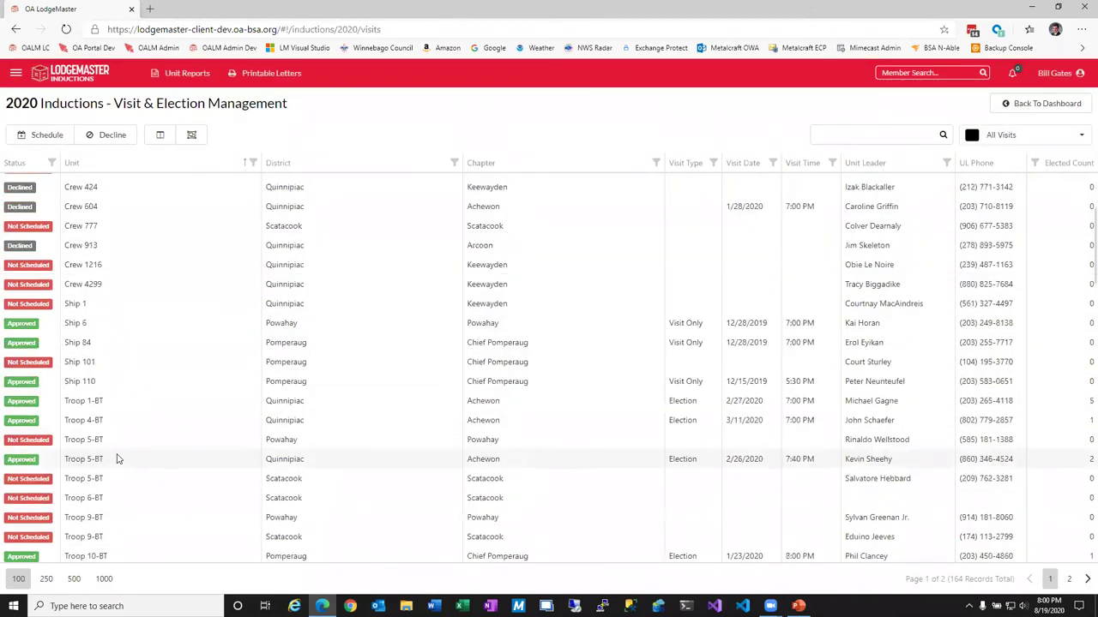
{"action": "scroll", "coordinate": [115, 465], "scroll_direction": "down", "scroll_amount": 3}
{"action": "scroll", "coordinate": [103, 446], "scroll_direction": "up", "scroll_amount": 6}
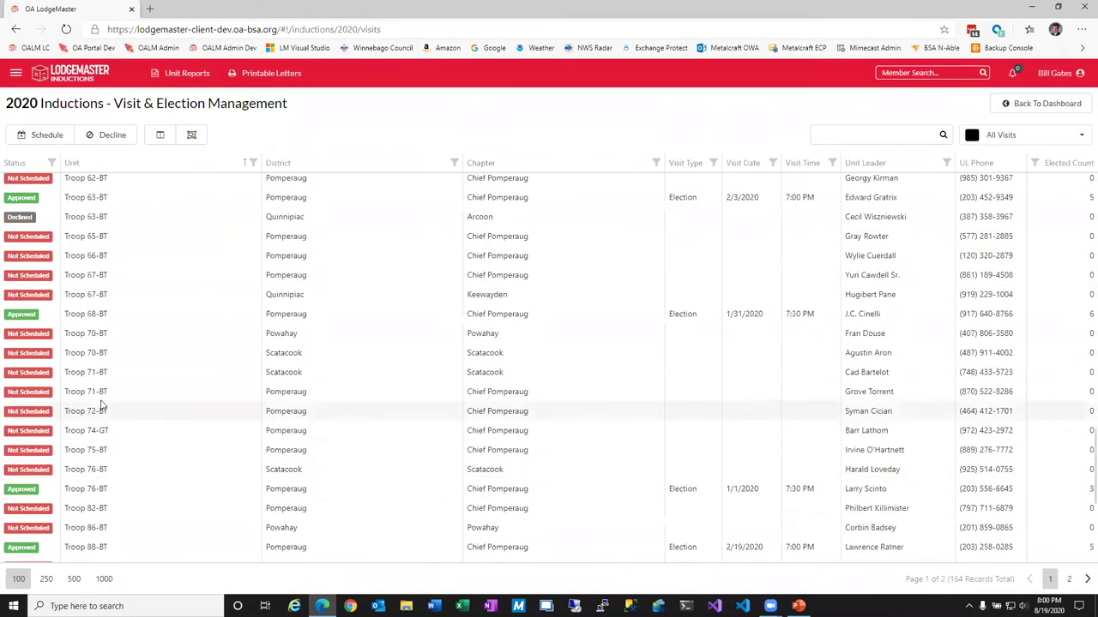
{"action": "left_click", "coordinate": [95, 536]}
Open Troop 52-BT's visit (3/2/2020, 7:00 PM), save it unchanged, and return to the list.
{"action": "left_click", "coordinate": [33, 135]}
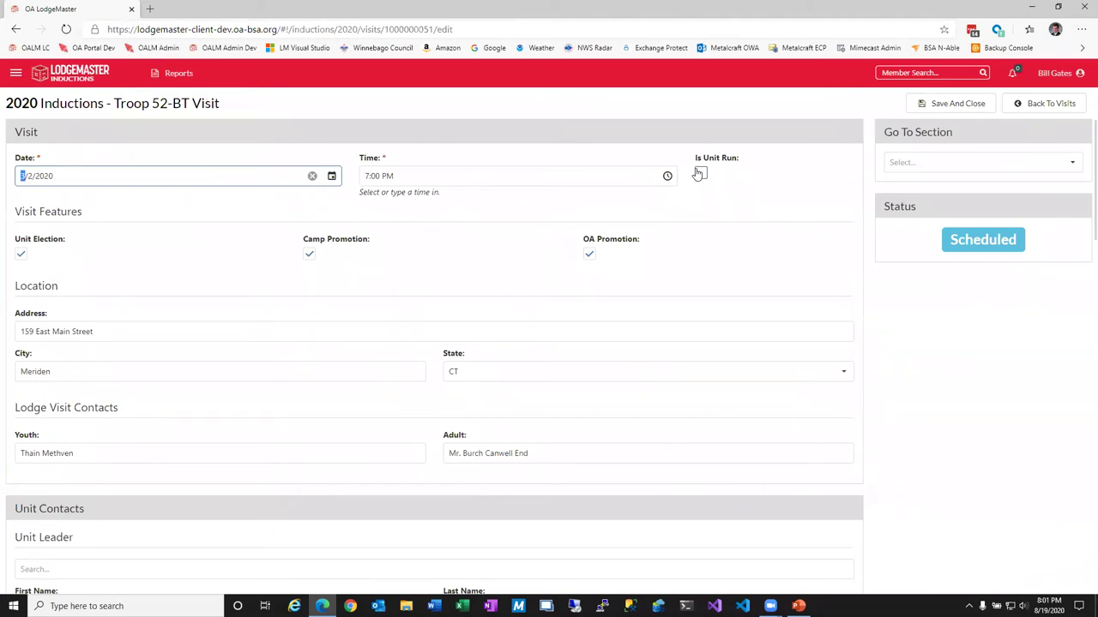
{"action": "left_click", "coordinate": [700, 175]}
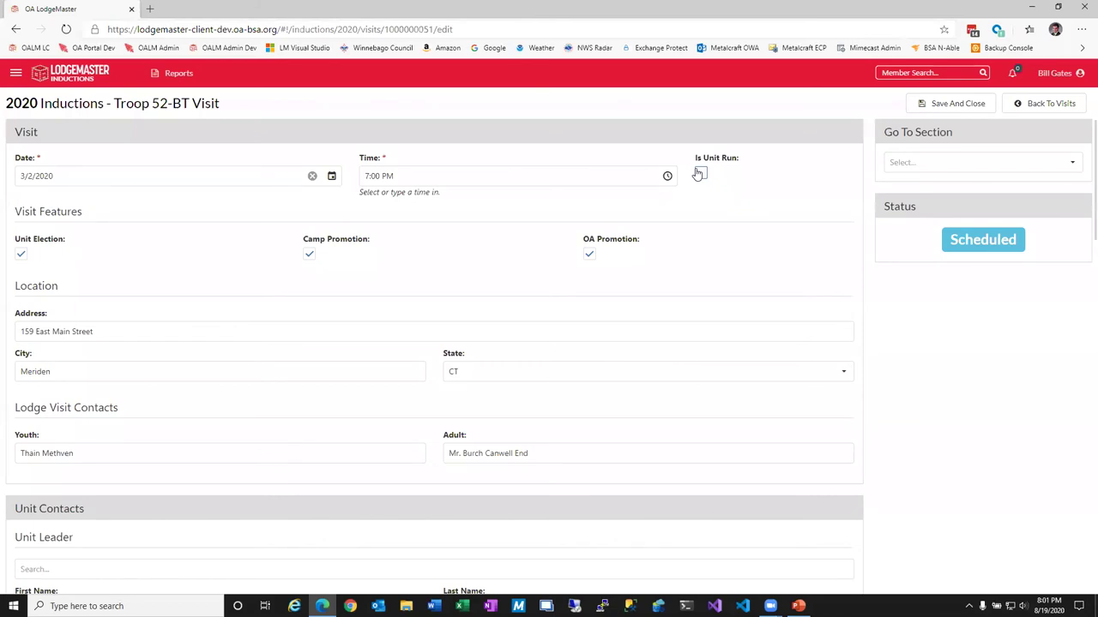
{"action": "left_click", "coordinate": [968, 104]}
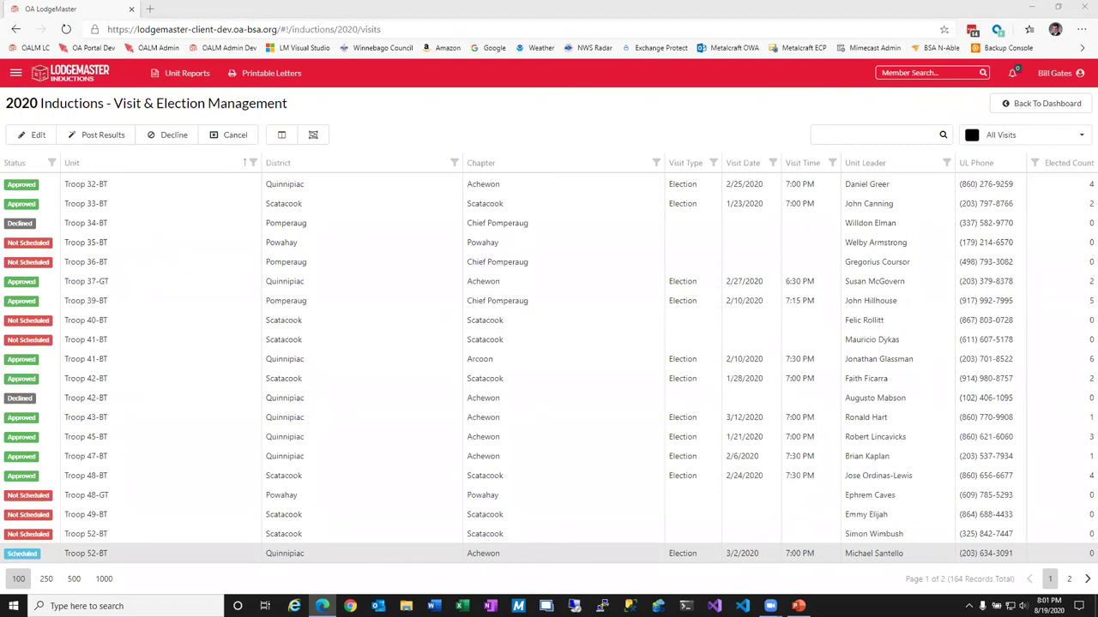
{"action": "left_click", "coordinate": [15, 73]}
Review the first user's Lodge permissions, toggling Election Approval update off and back on, then return to Users.
{"action": "left_click", "coordinate": [39, 359]}
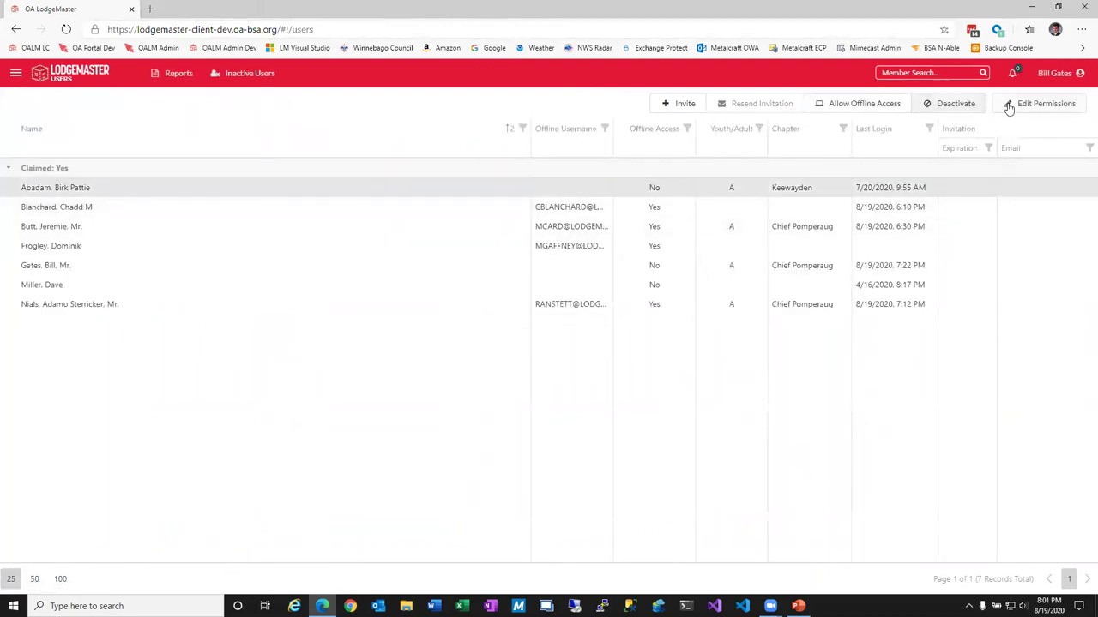
{"action": "left_click", "coordinate": [1012, 104]}
{"action": "left_click", "coordinate": [73, 167]}
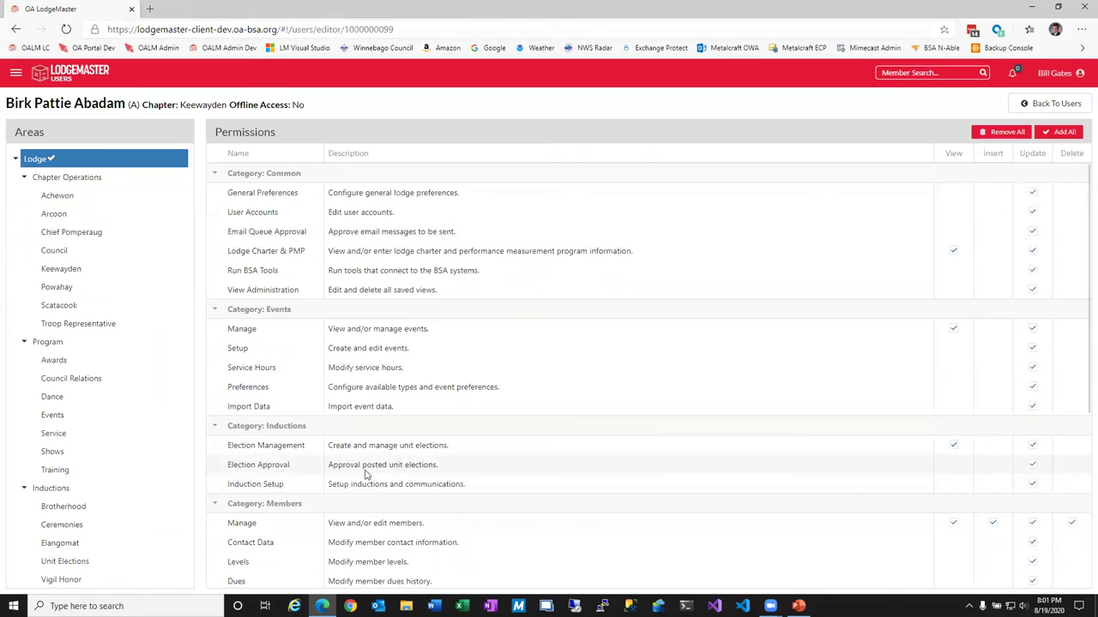
{"action": "left_click", "coordinate": [260, 467]}
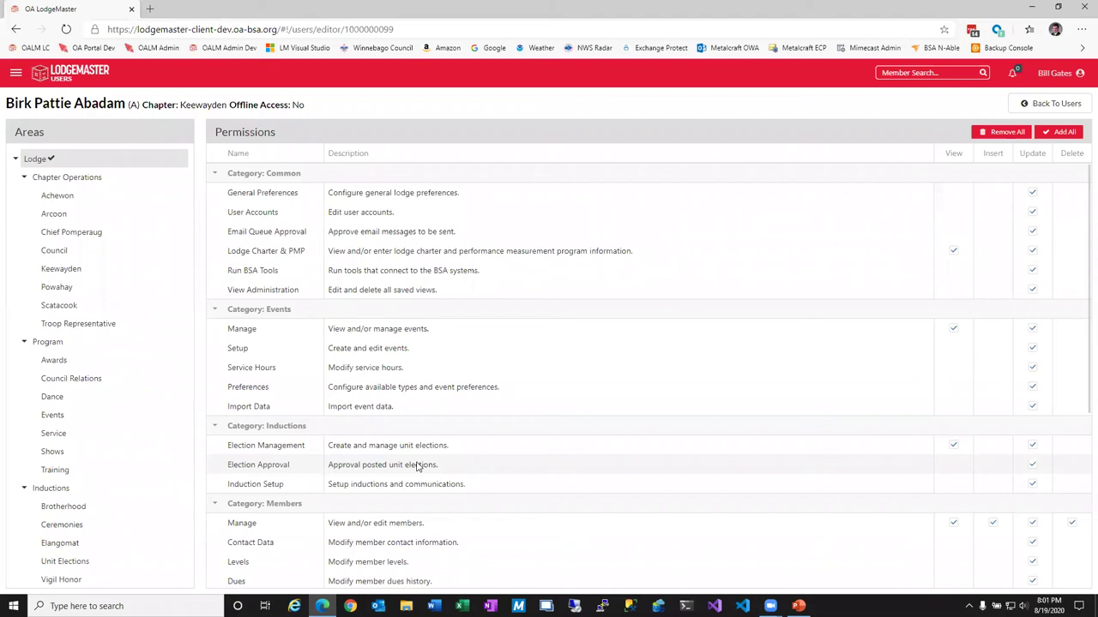
{"action": "left_click", "coordinate": [89, 177]}
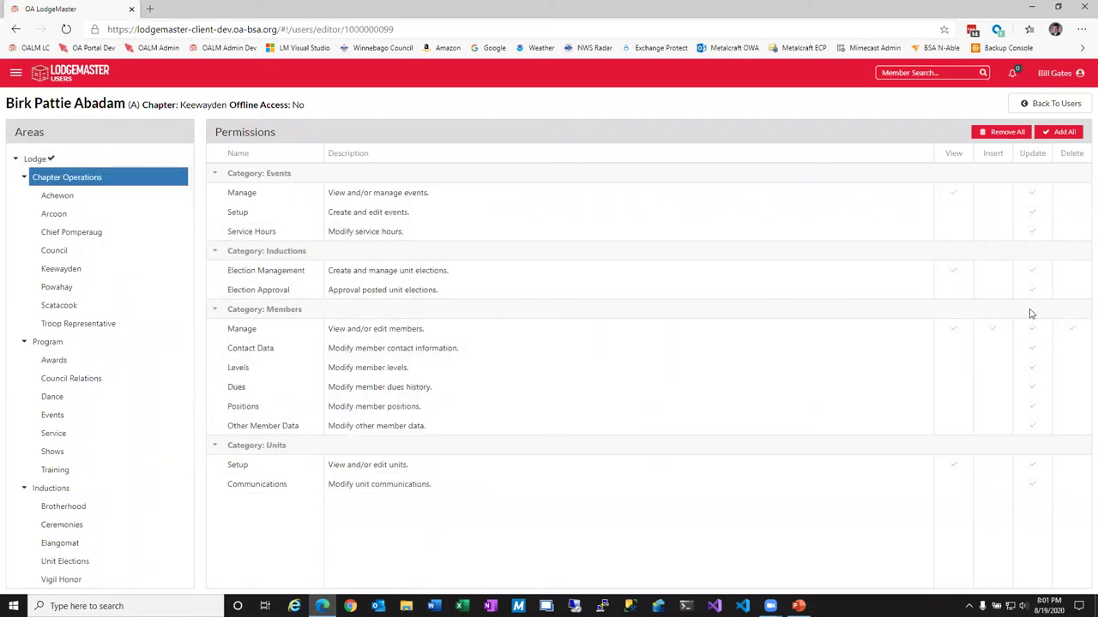
{"action": "left_click", "coordinate": [112, 160]}
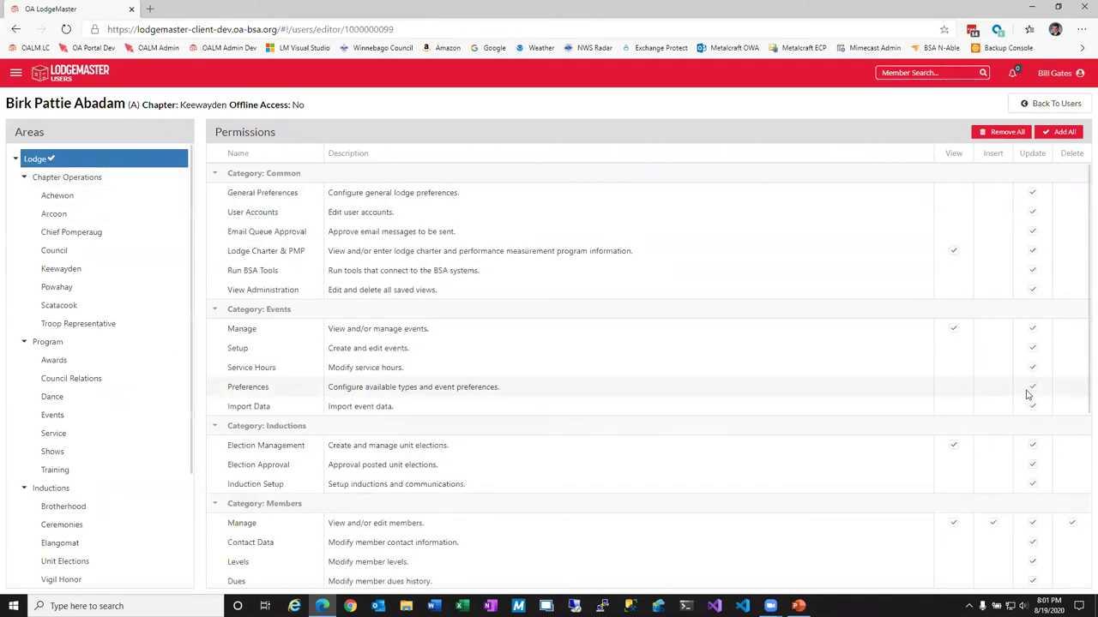
{"action": "left_click", "coordinate": [1031, 464]}
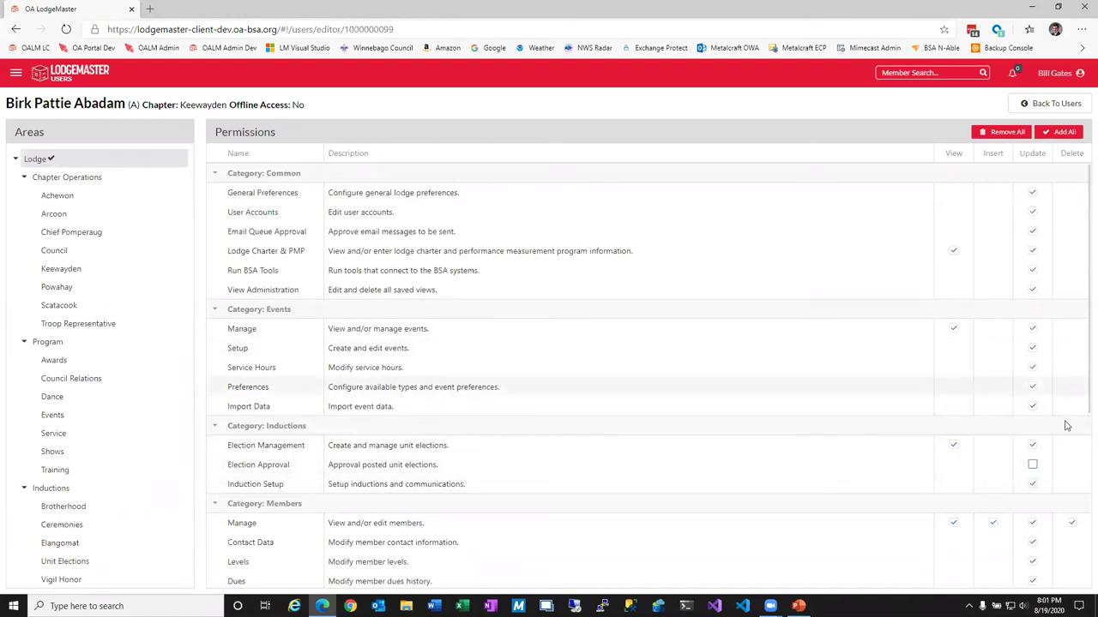
{"action": "left_click", "coordinate": [1033, 465]}
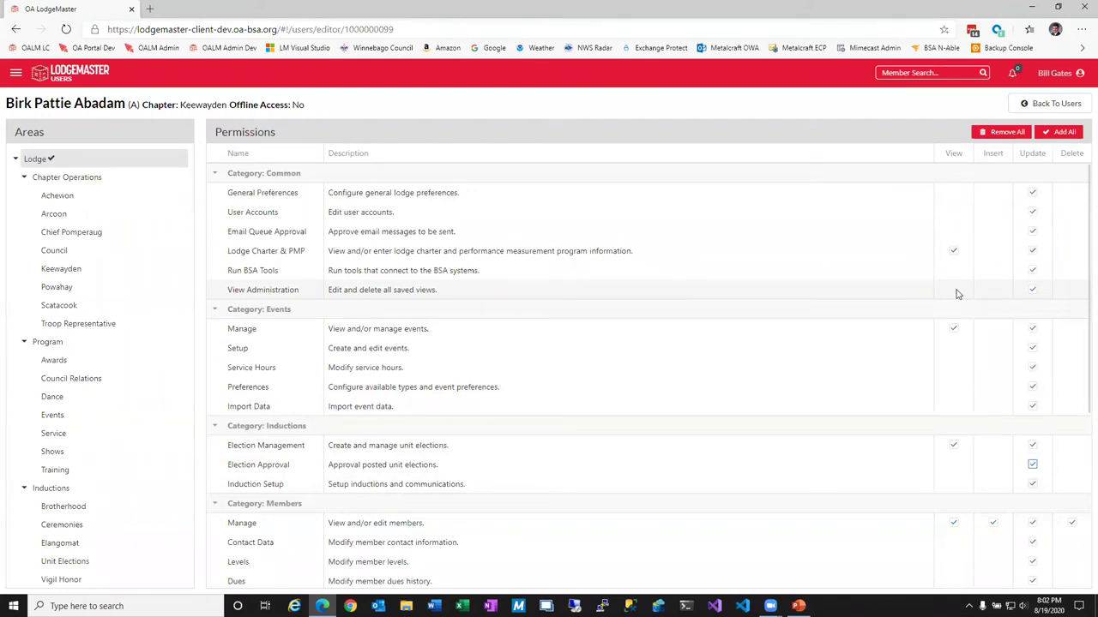
{"action": "left_click", "coordinate": [1043, 102]}
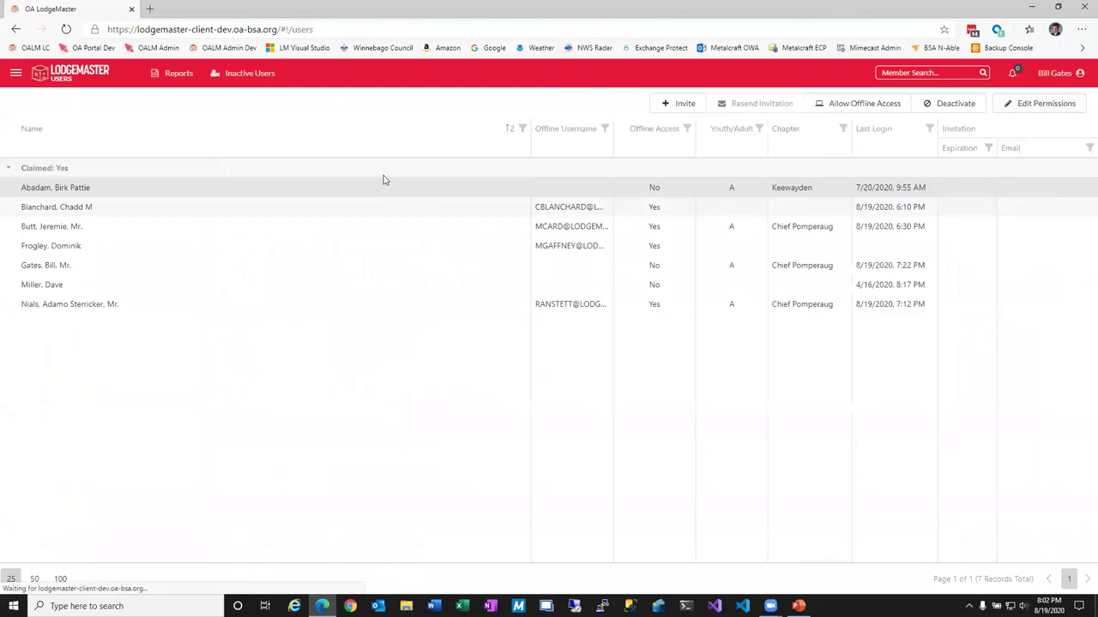
Browse the Inductions dashboard's statistics and upcoming visits, then move on to the Members roster.
{"action": "left_click", "coordinate": [16, 75]}
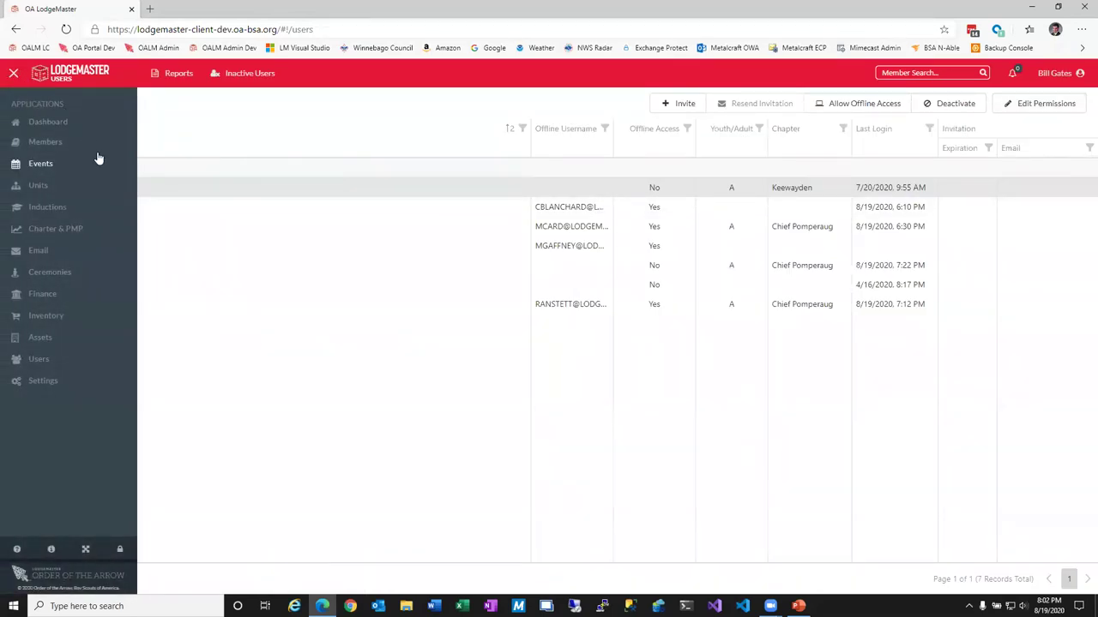
{"action": "left_click", "coordinate": [47, 207]}
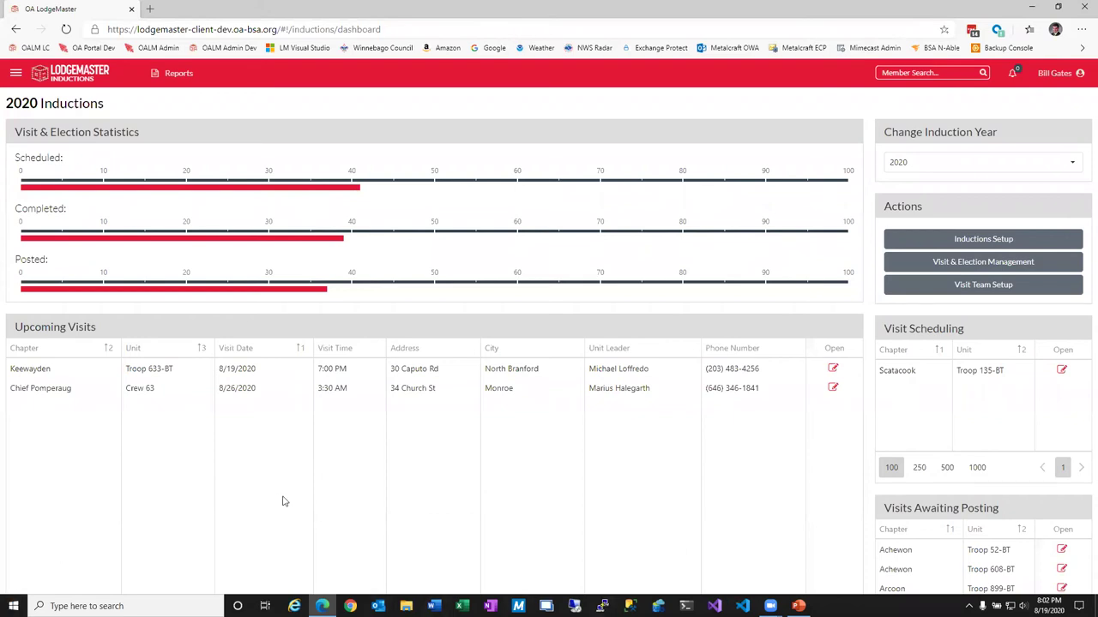
{"action": "scroll", "coordinate": [284, 501], "scroll_direction": "down", "scroll_amount": 1}
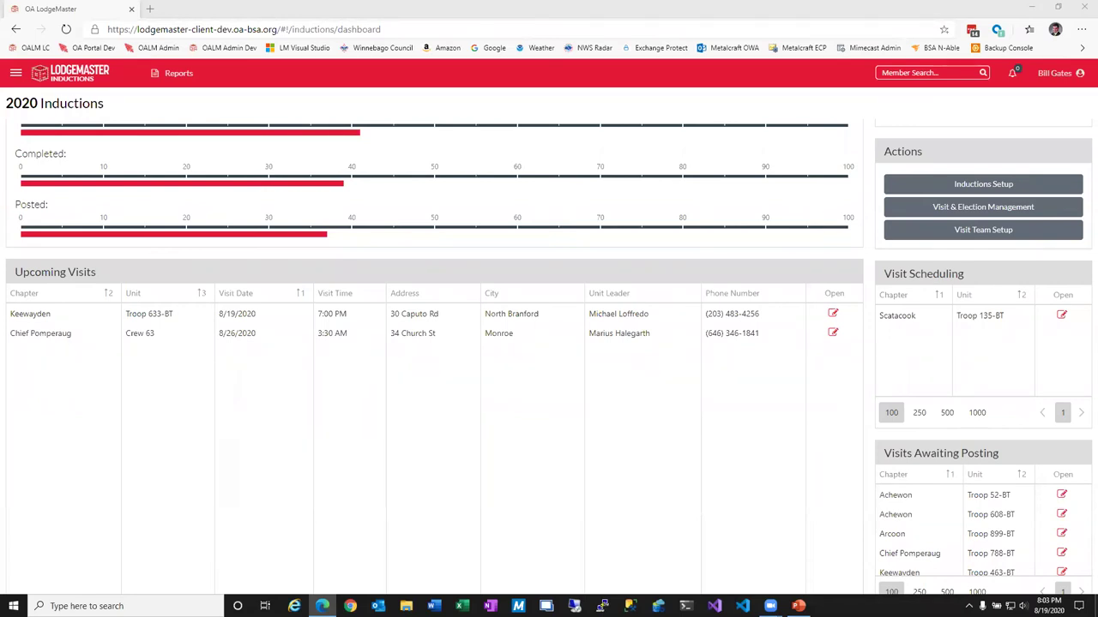
{"action": "left_click", "coordinate": [15, 74]}
{"action": "left_click", "coordinate": [41, 142]}
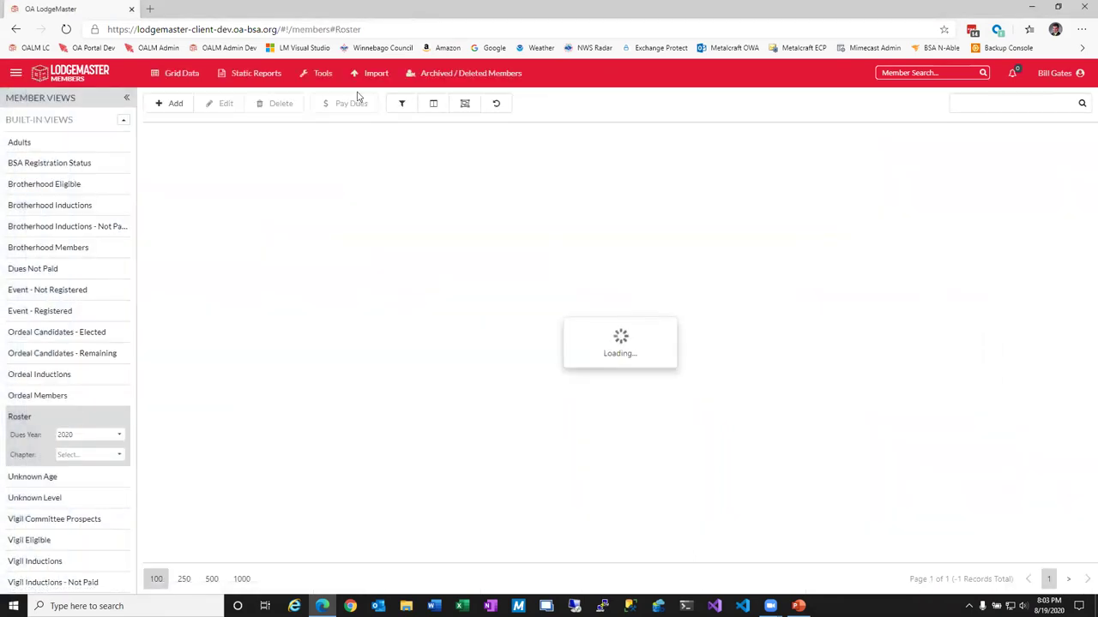
{"action": "left_click", "coordinate": [322, 73]}
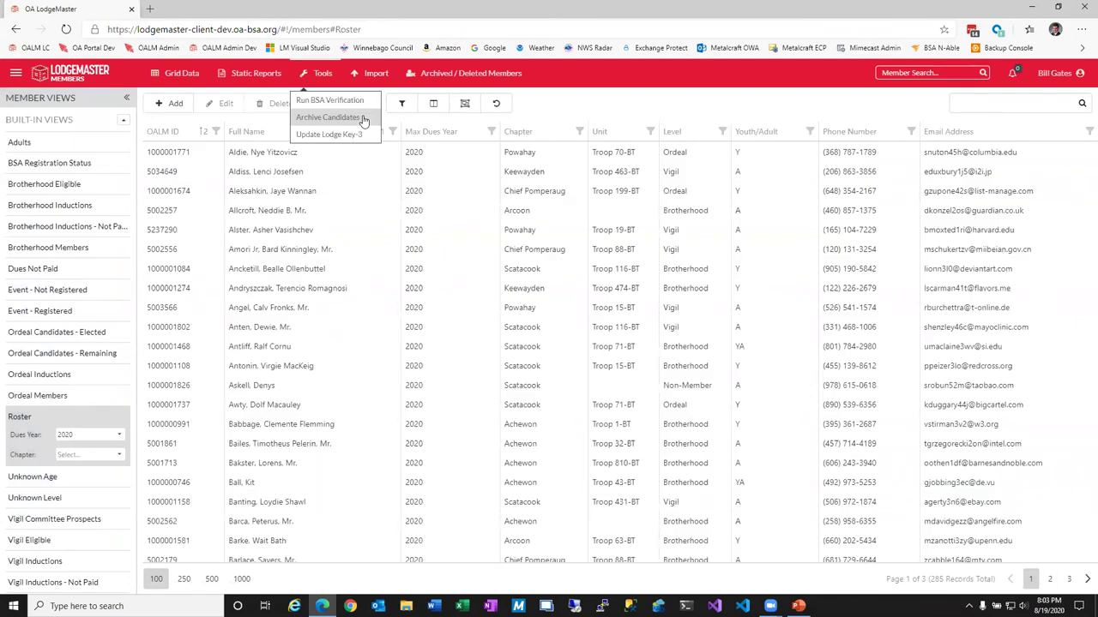
{"action": "left_click", "coordinate": [367, 121]}
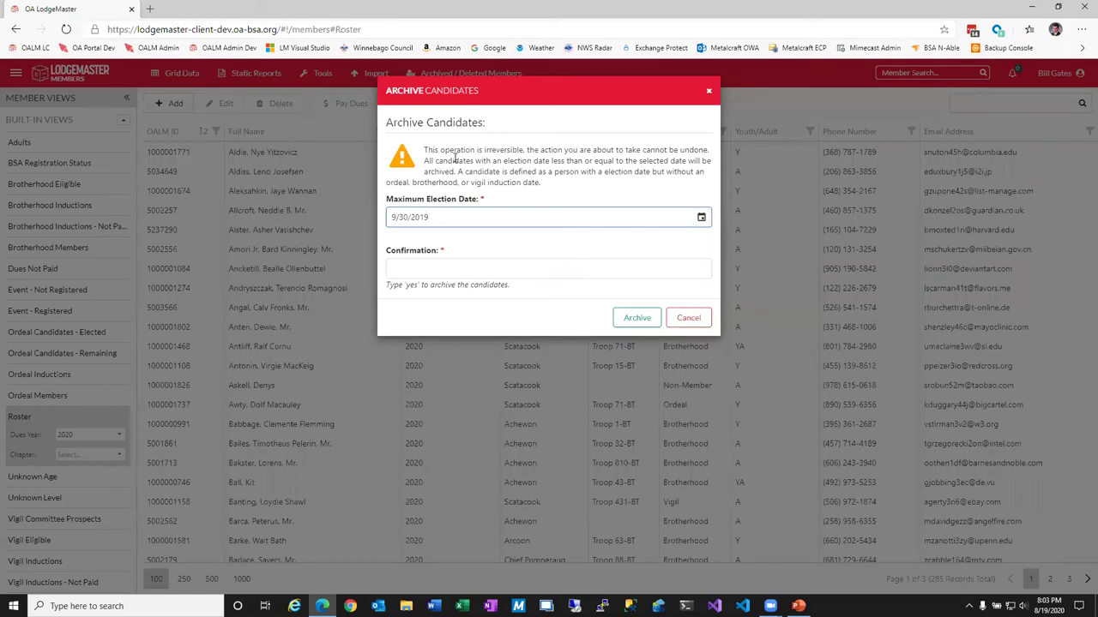
{"action": "left_click", "coordinate": [688, 318]}
{"action": "left_click", "coordinate": [460, 73]}
{"action": "left_click", "coordinate": [682, 104]}
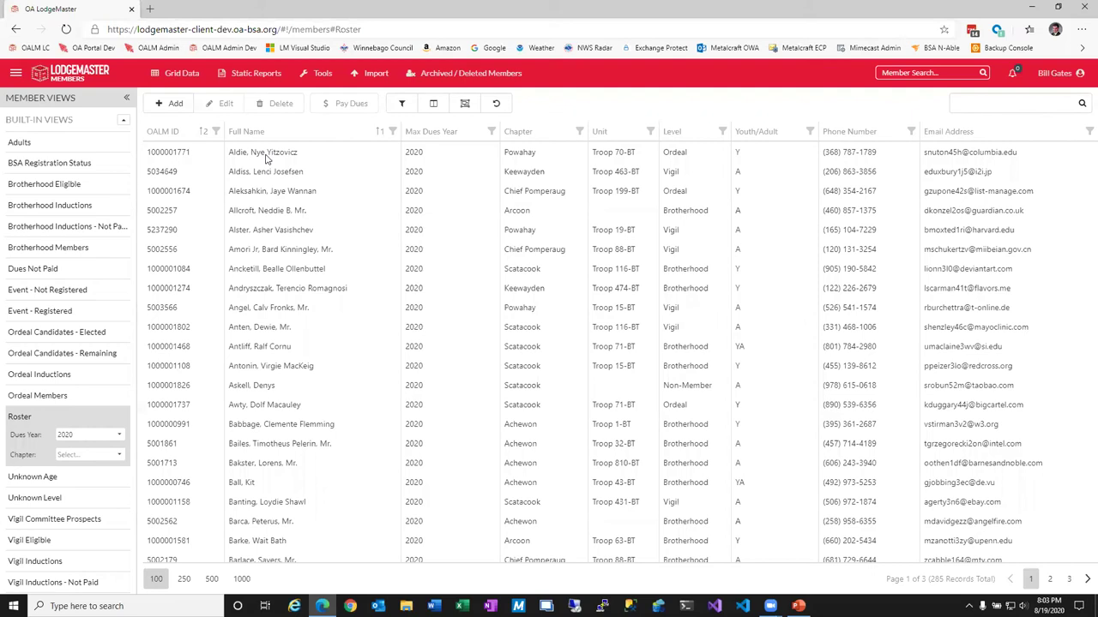
Bring up the Applications list over the roster and select a member record to edit.
{"action": "left_click", "coordinate": [15, 73]}
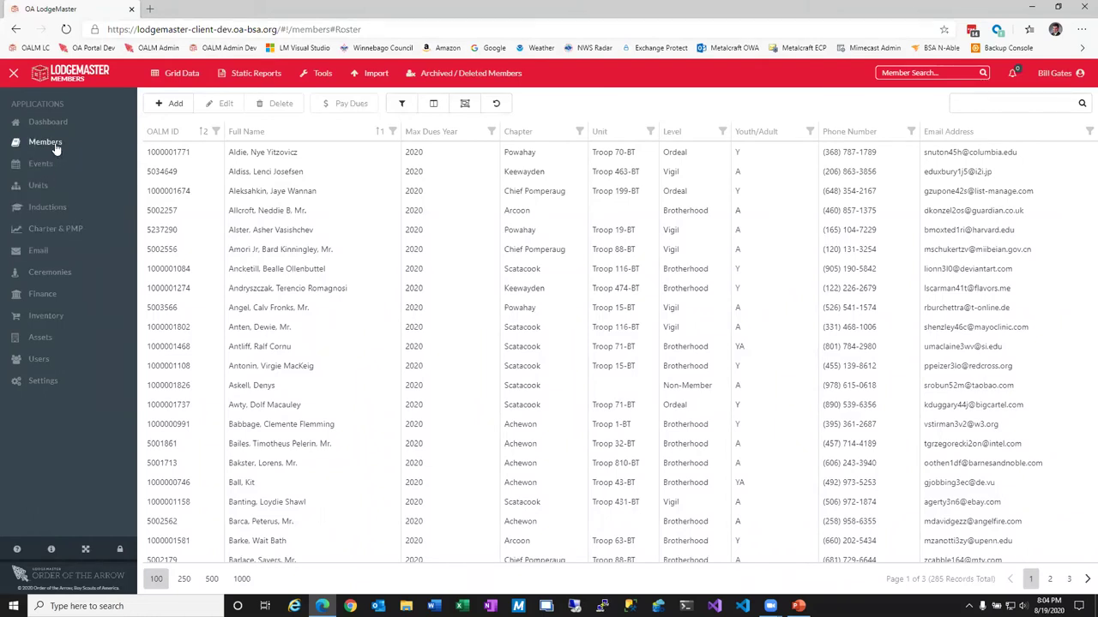
{"action": "left_click", "coordinate": [262, 310]}
Close the applications list and open the selected member's record for editing.
{"action": "left_click", "coordinate": [16, 76]}
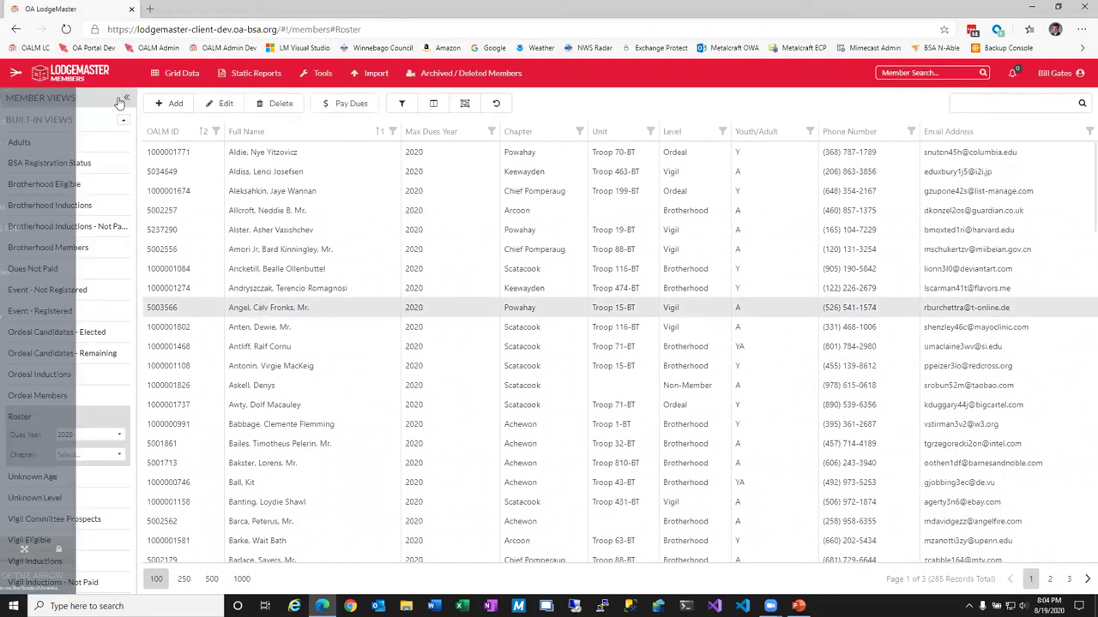
{"action": "left_click", "coordinate": [221, 103]}
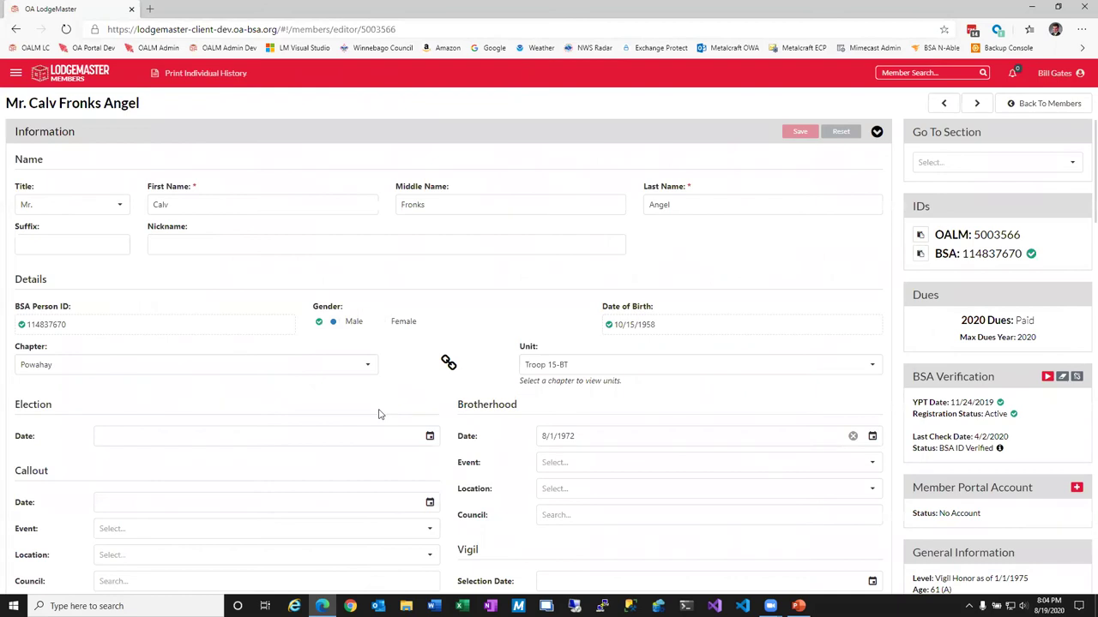
{"action": "scroll", "coordinate": [378, 414], "scroll_direction": "down", "scroll_amount": 5}
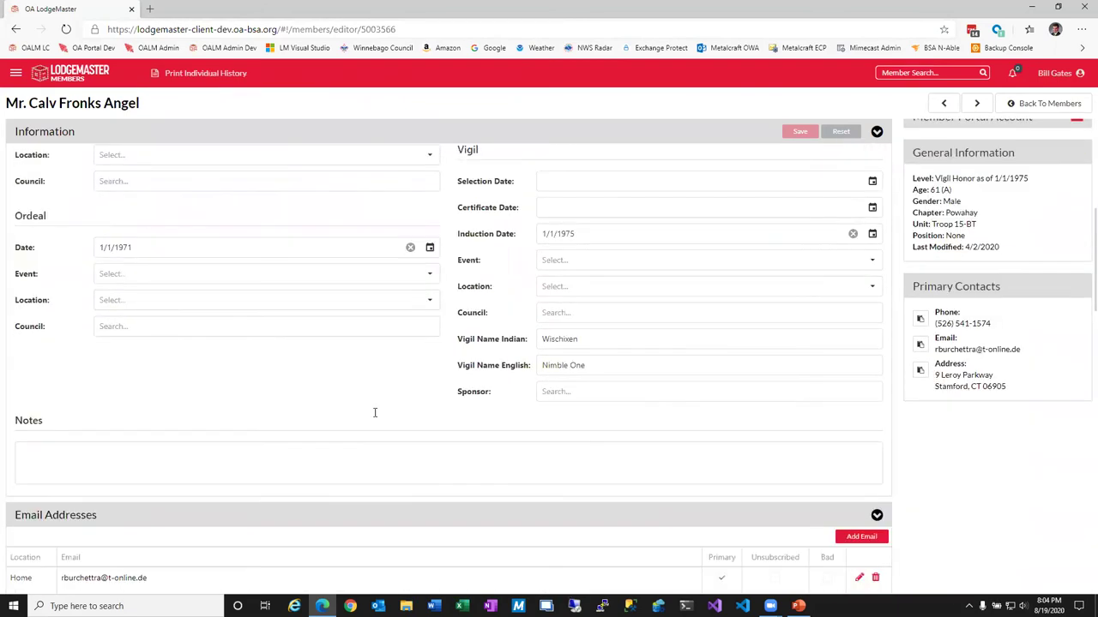
{"action": "scroll", "coordinate": [378, 416], "scroll_direction": "down", "scroll_amount": 1}
Add a new email row with location Lodge, enter the member's email address and save it.
{"action": "left_click", "coordinate": [843, 422]}
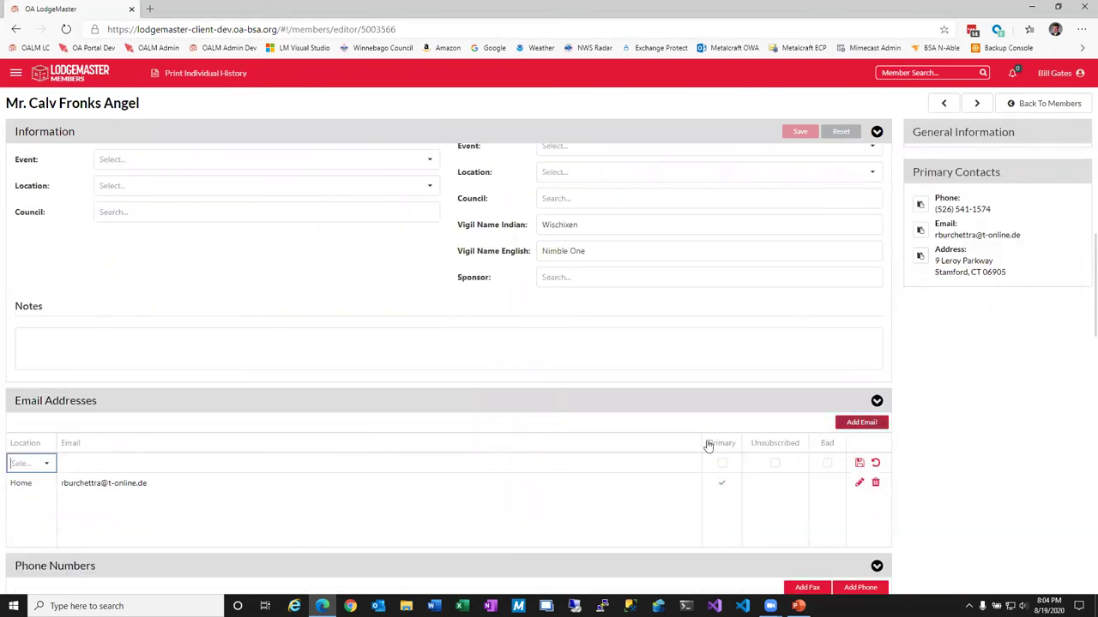
{"action": "left_click", "coordinate": [38, 463]}
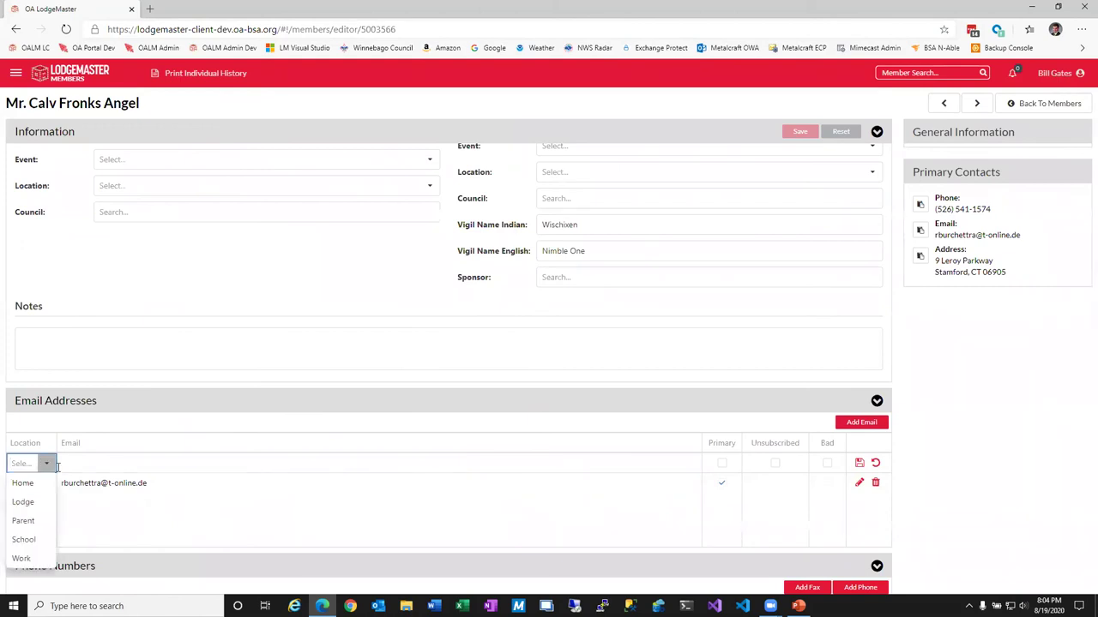
{"action": "left_click", "coordinate": [34, 504]}
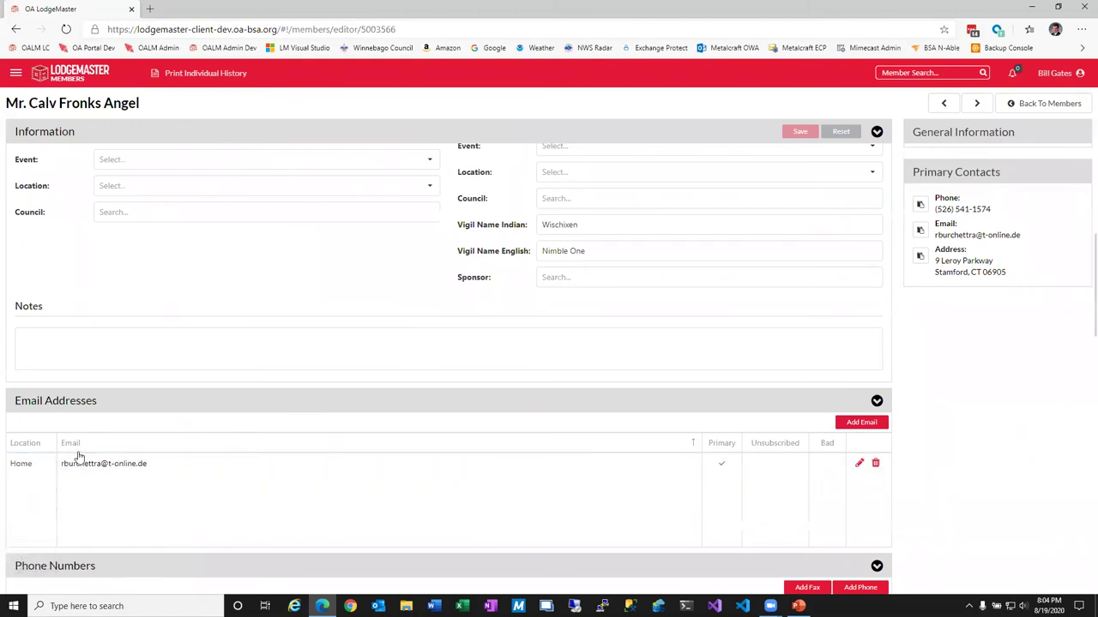
{"action": "left_click", "coordinate": [861, 424]}
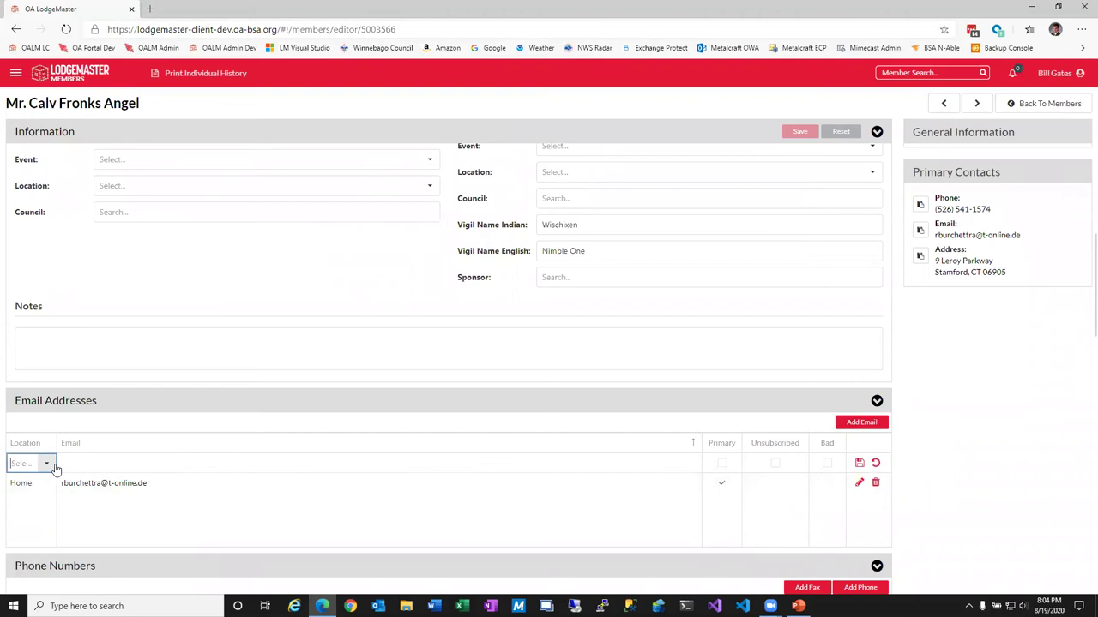
{"action": "left_click", "coordinate": [48, 463]}
{"action": "left_click", "coordinate": [34, 501]}
{"action": "left_click", "coordinate": [93, 468]}
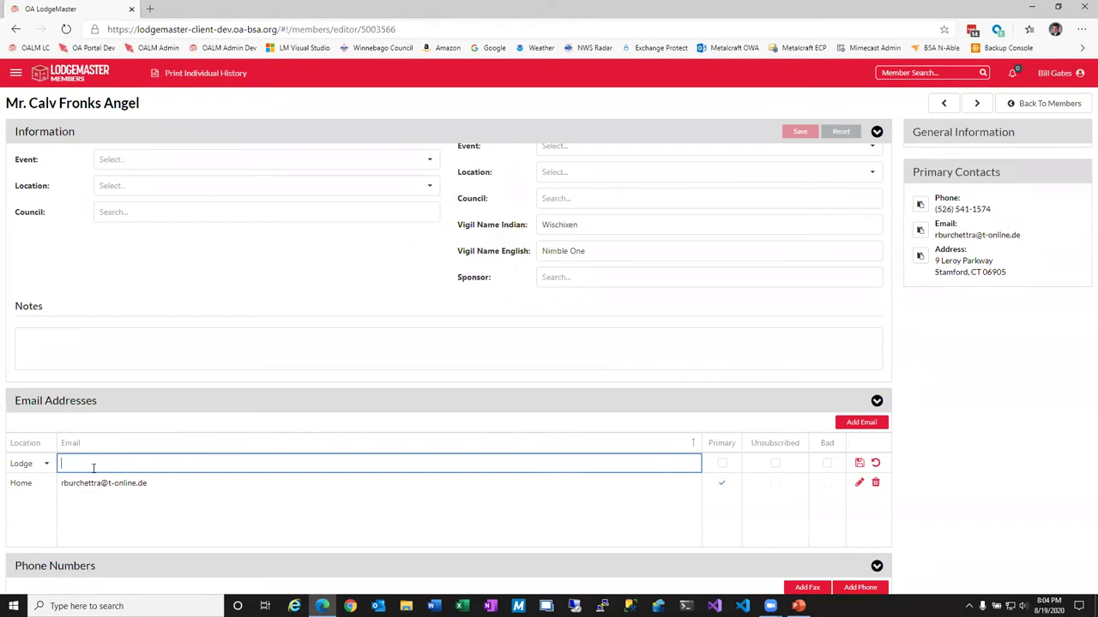
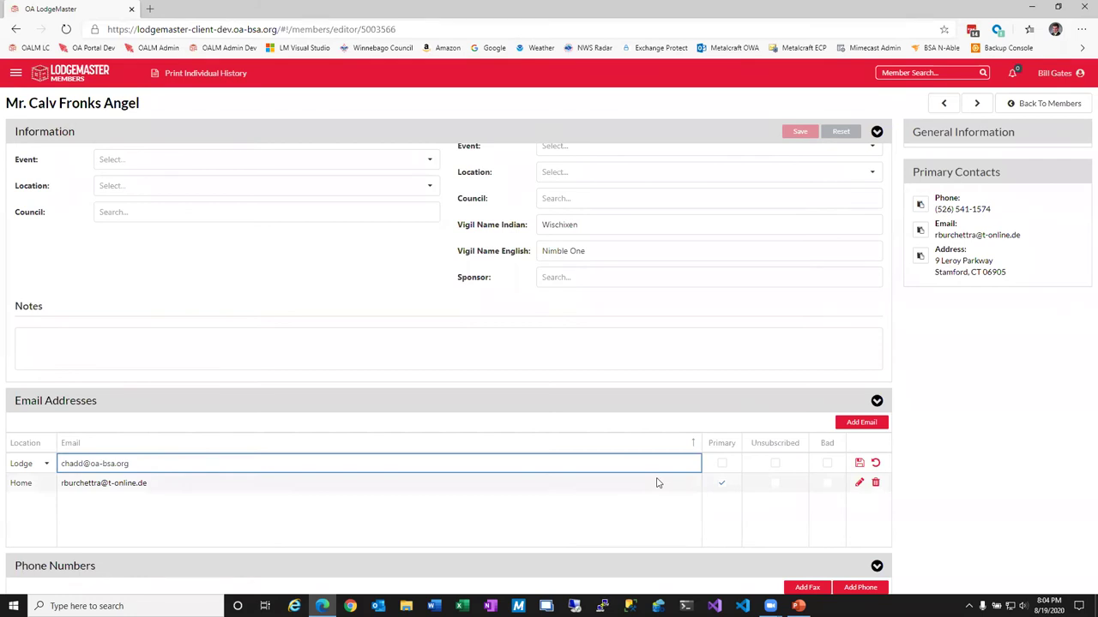
{"action": "left_click", "coordinate": [859, 463]}
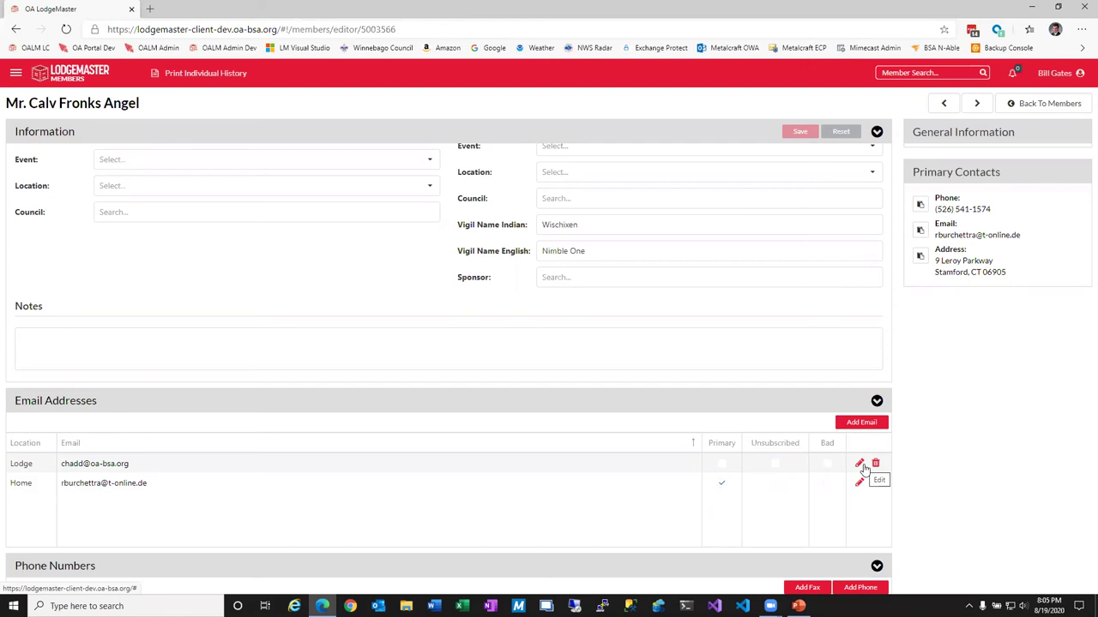
Return to the member roster from the account menu, then choose Switch Application.
{"action": "left_click", "coordinate": [1061, 73]}
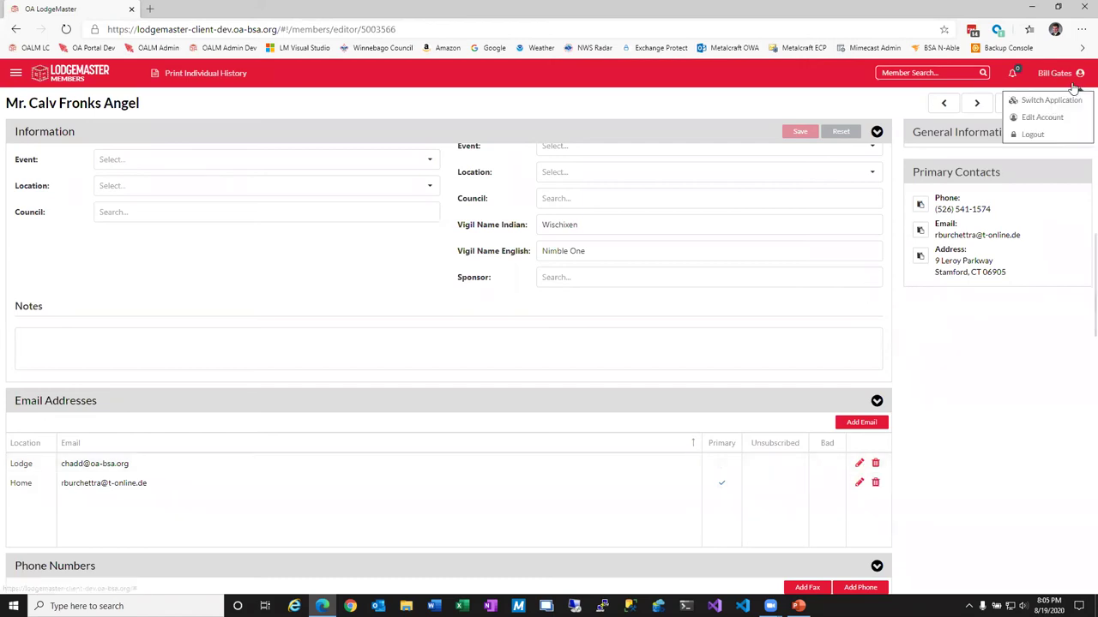
{"action": "left_click", "coordinate": [999, 103]}
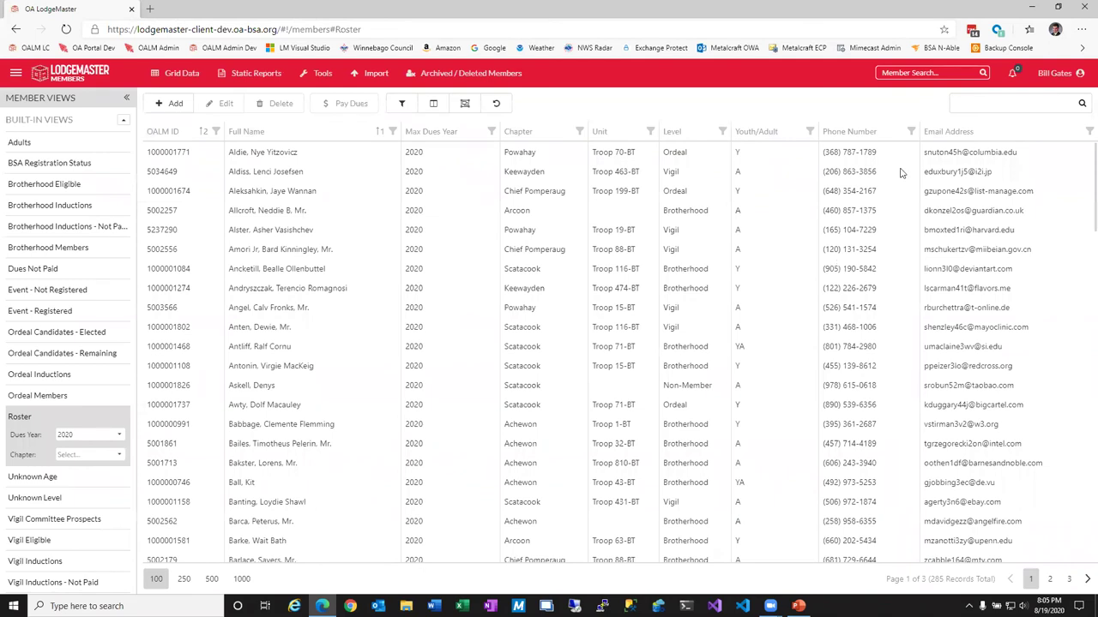
{"action": "left_click", "coordinate": [1060, 73]}
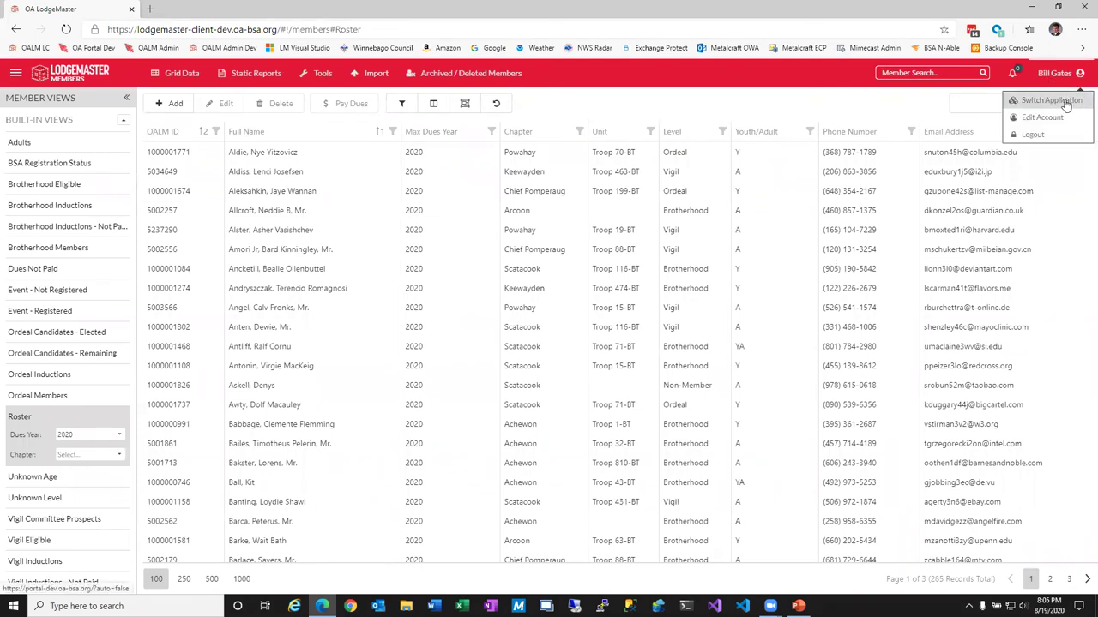
{"action": "left_click", "coordinate": [1051, 100]}
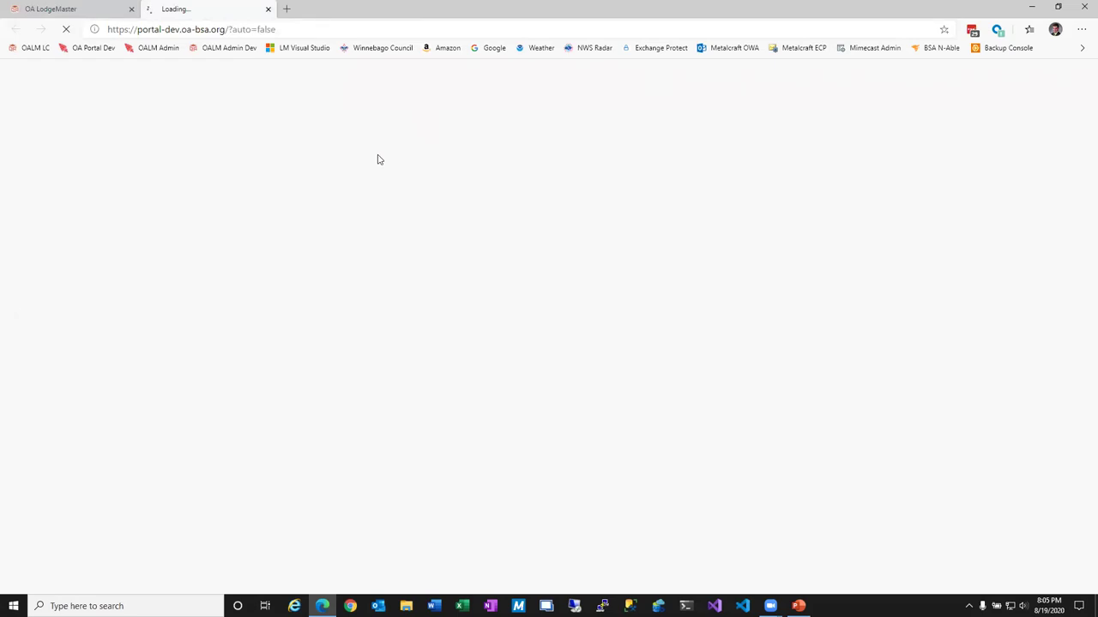
Sign in on ArrowID with the account email and password, dismissing the password-update prompt.
{"action": "key", "text": "Tab"}
{"action": "type", "text": "*"}
{"action": "key", "text": "Return"}
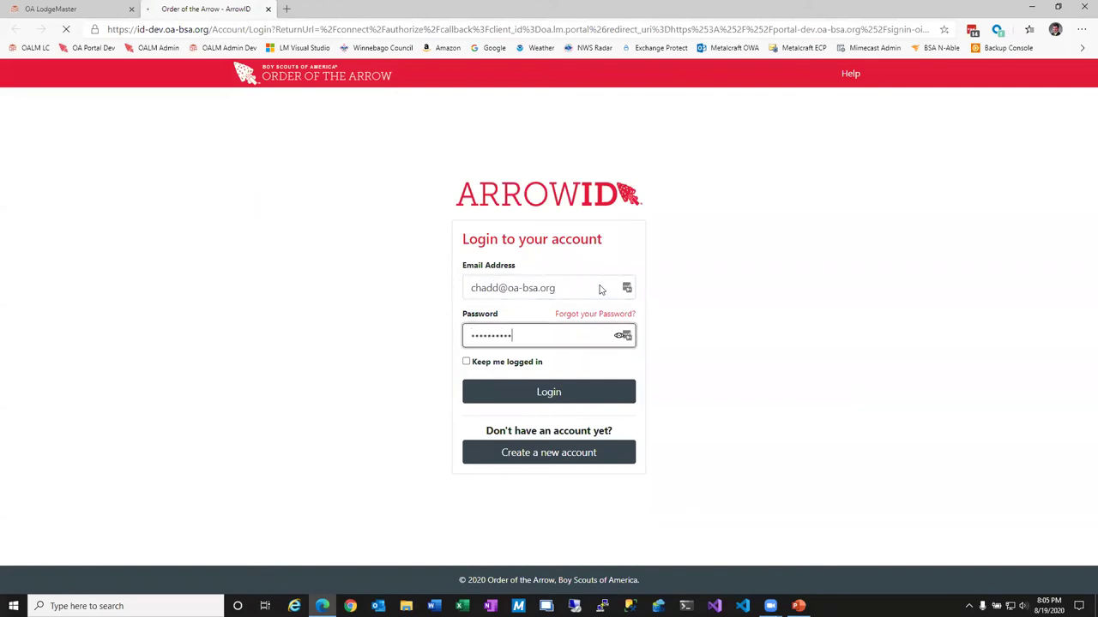
{"action": "left_click", "coordinate": [131, 9]}
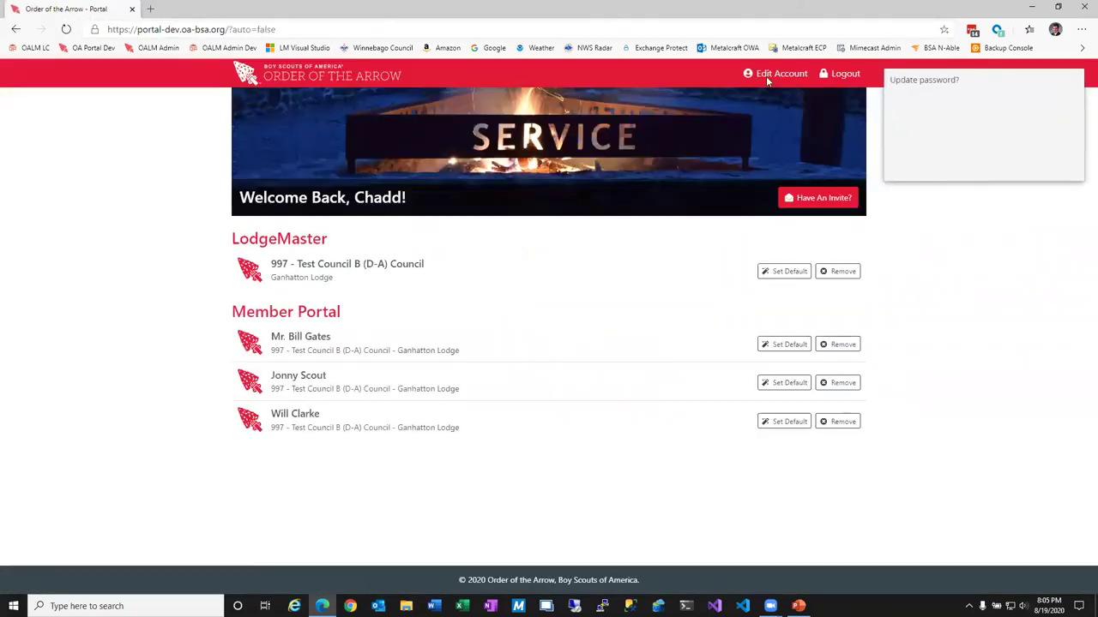
{"action": "left_click", "coordinate": [1004, 168]}
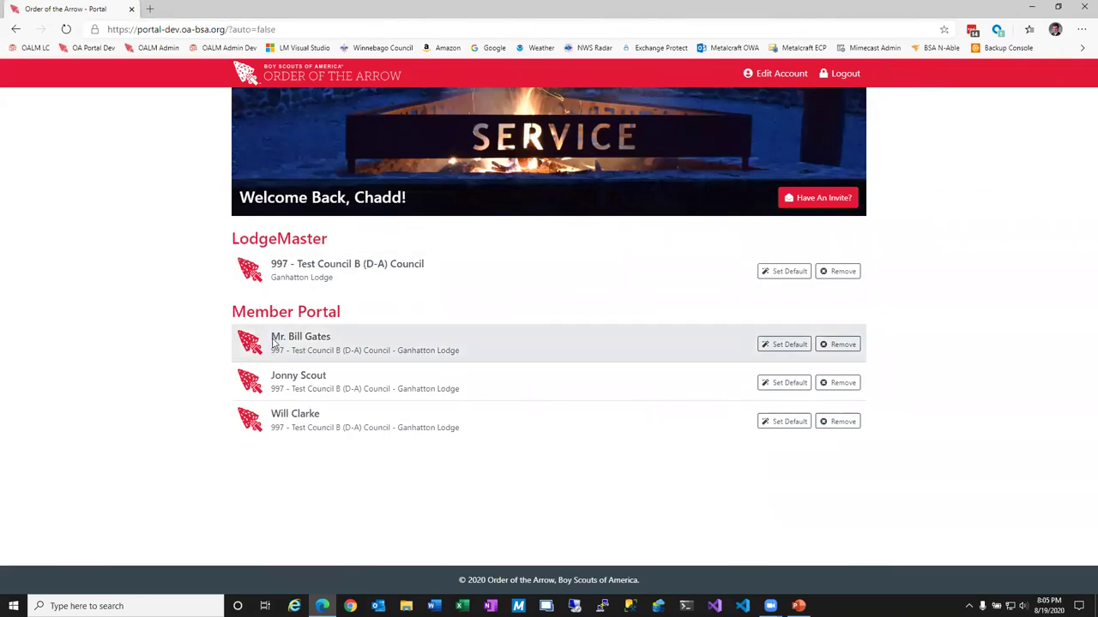
Open the first linked Member Portal, read its summer ordeals notice, then go to Update Your Profile.
{"action": "left_click", "coordinate": [274, 344]}
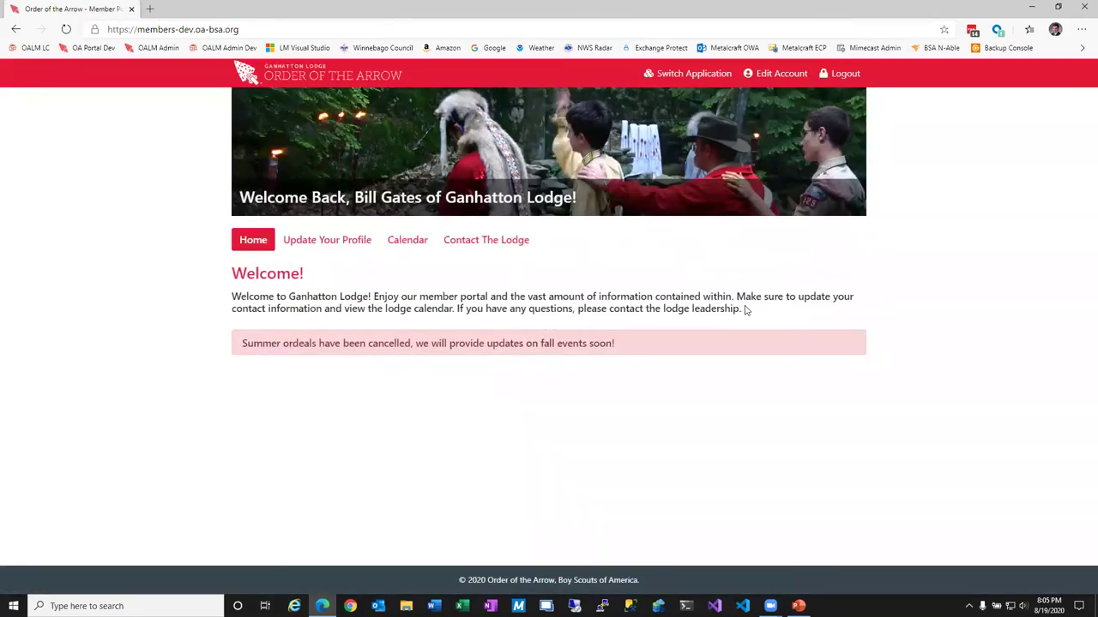
{"action": "left_click_drag", "start_coordinate": [264, 343], "coordinate": [617, 346]}
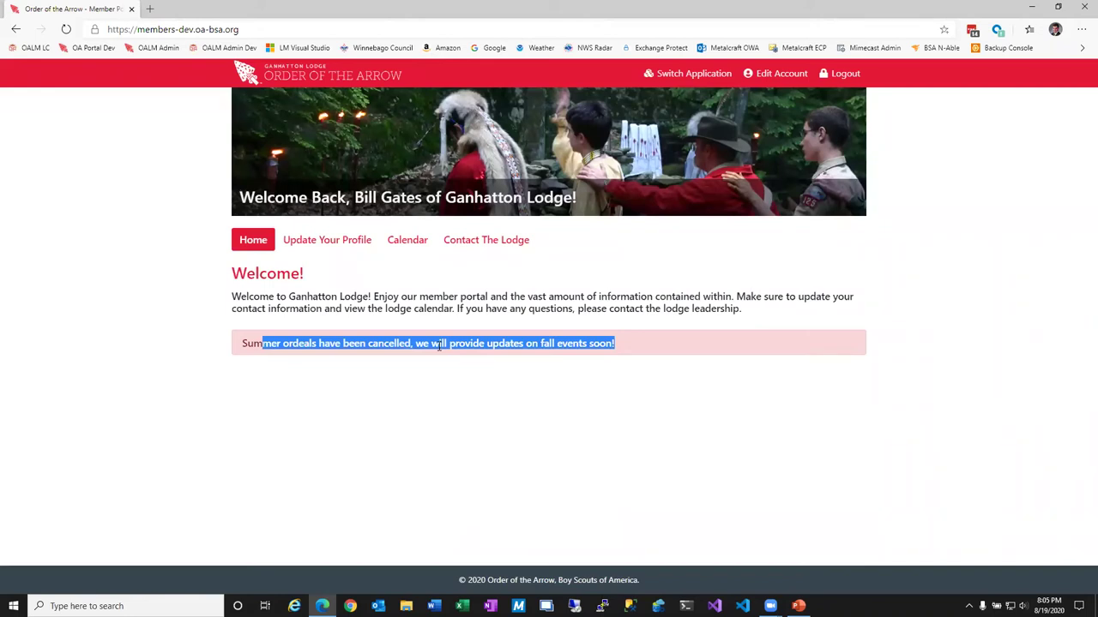
{"action": "left_click_drag", "start_coordinate": [463, 308], "coordinate": [504, 309]}
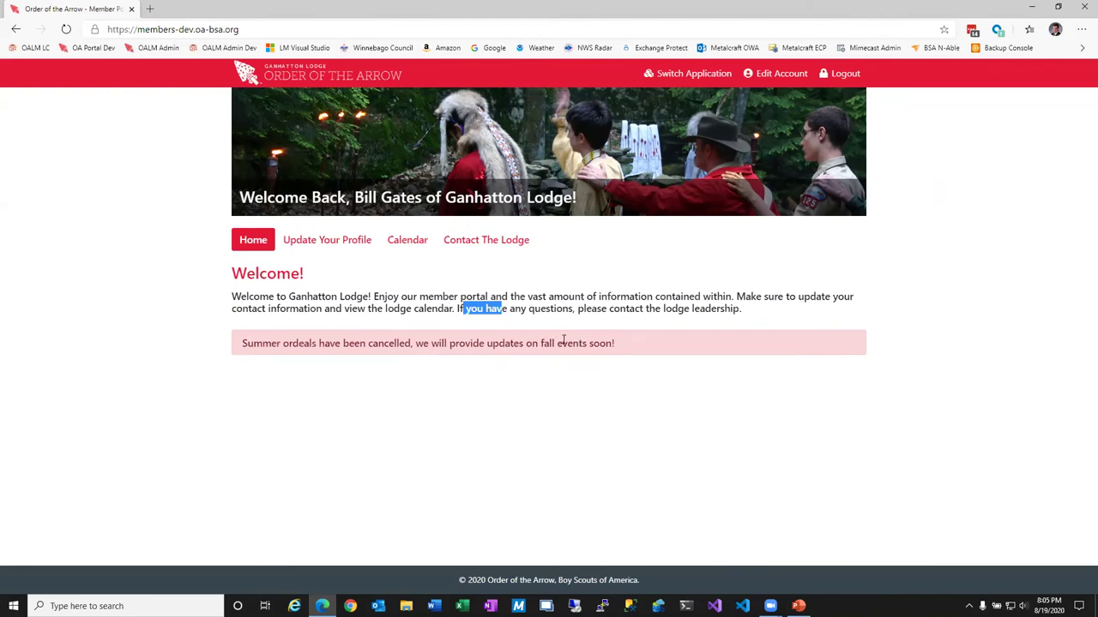
{"action": "left_click", "coordinate": [315, 241]}
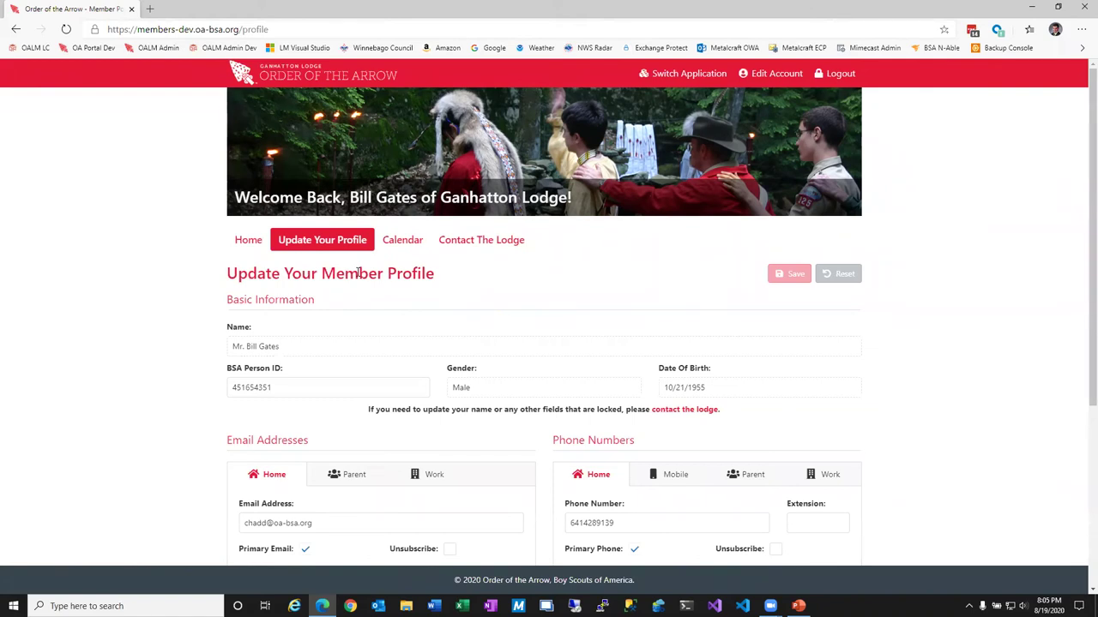
Check the locked BSA Person ID, then add a parent email address and mark it Primary Email.
{"action": "scroll", "coordinate": [361, 283], "scroll_direction": "down", "scroll_amount": 2}
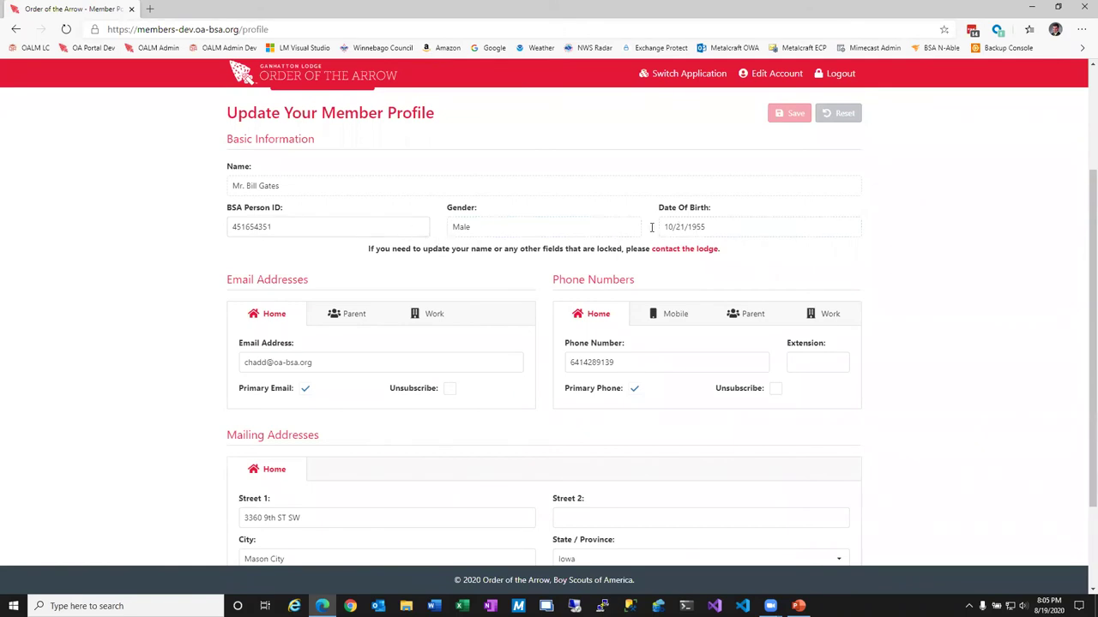
{"action": "left_click", "coordinate": [278, 231]}
{"action": "left_click", "coordinate": [325, 267]}
{"action": "scroll", "coordinate": [335, 264], "scroll_direction": "down", "scroll_amount": 2}
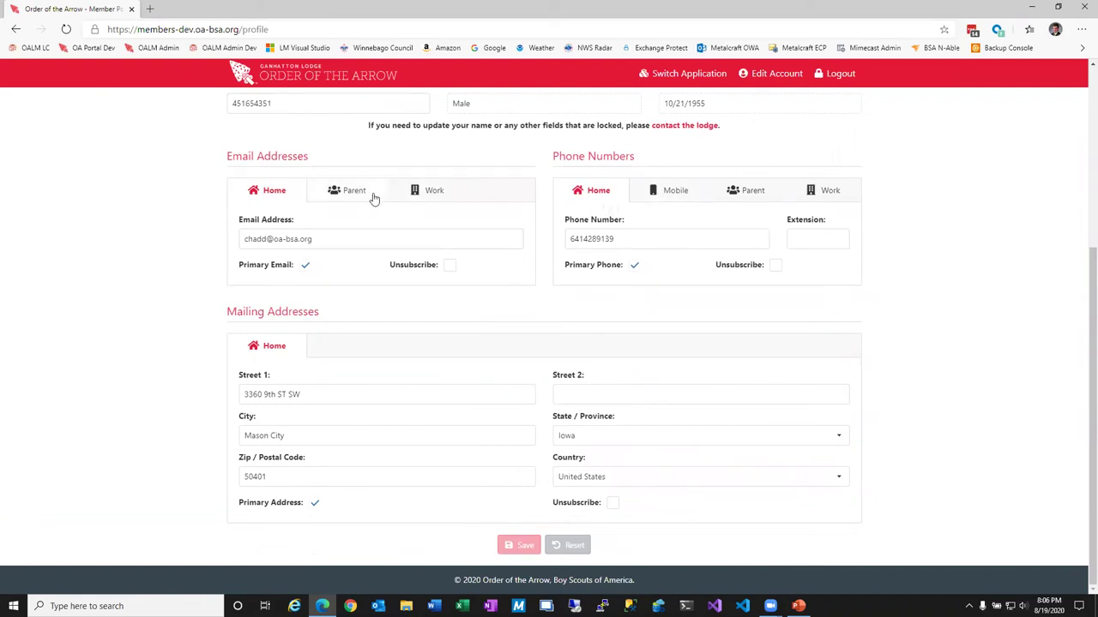
{"action": "left_click", "coordinate": [361, 195]}
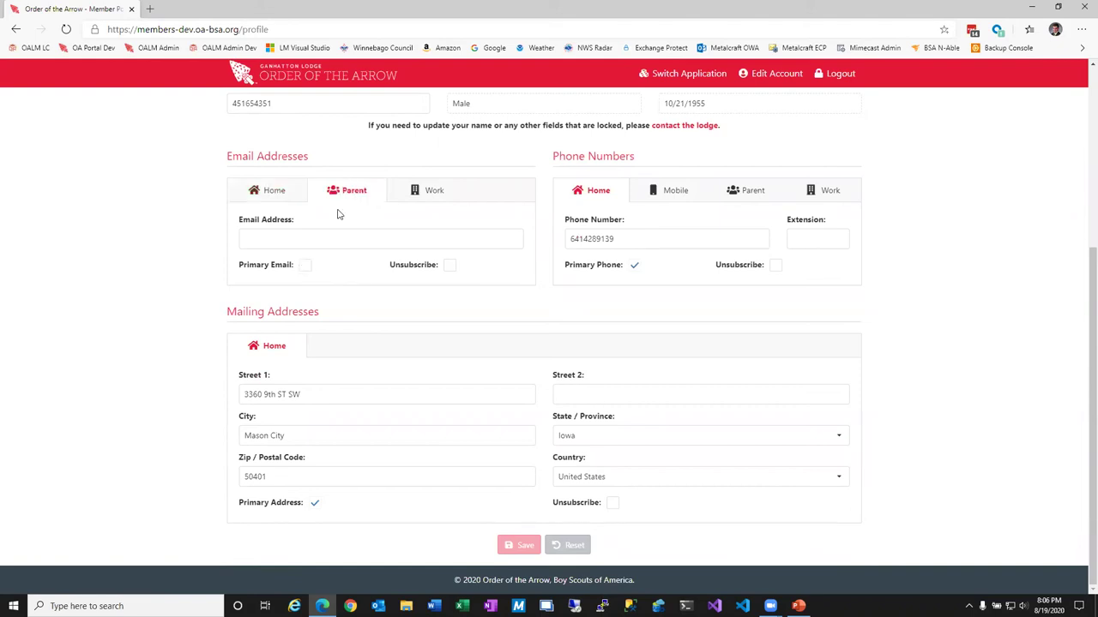
{"action": "left_click", "coordinate": [309, 234]}
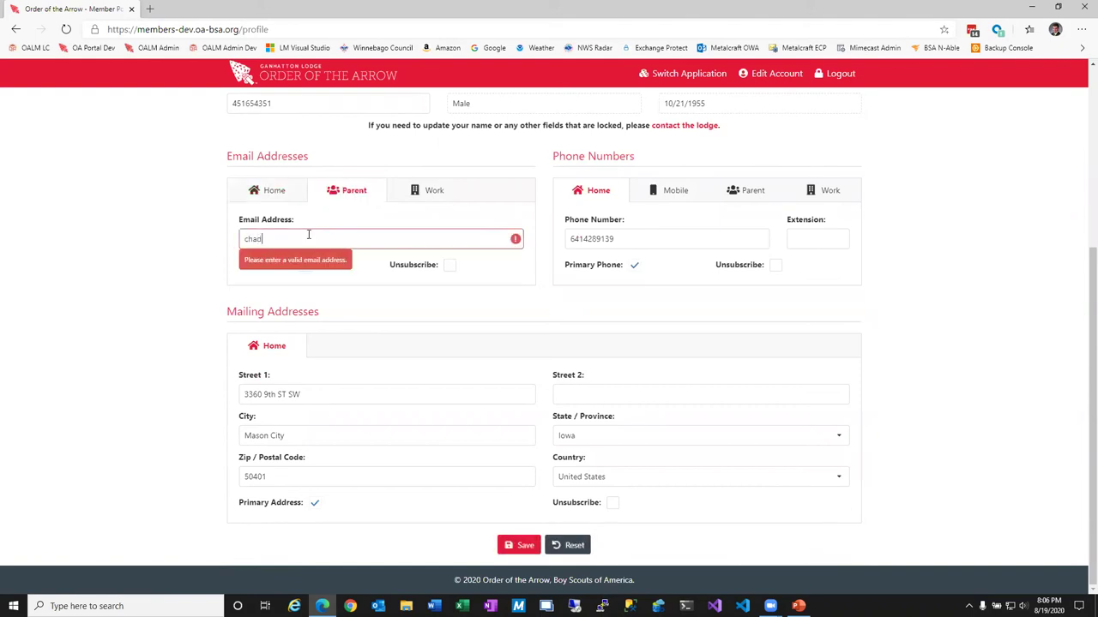
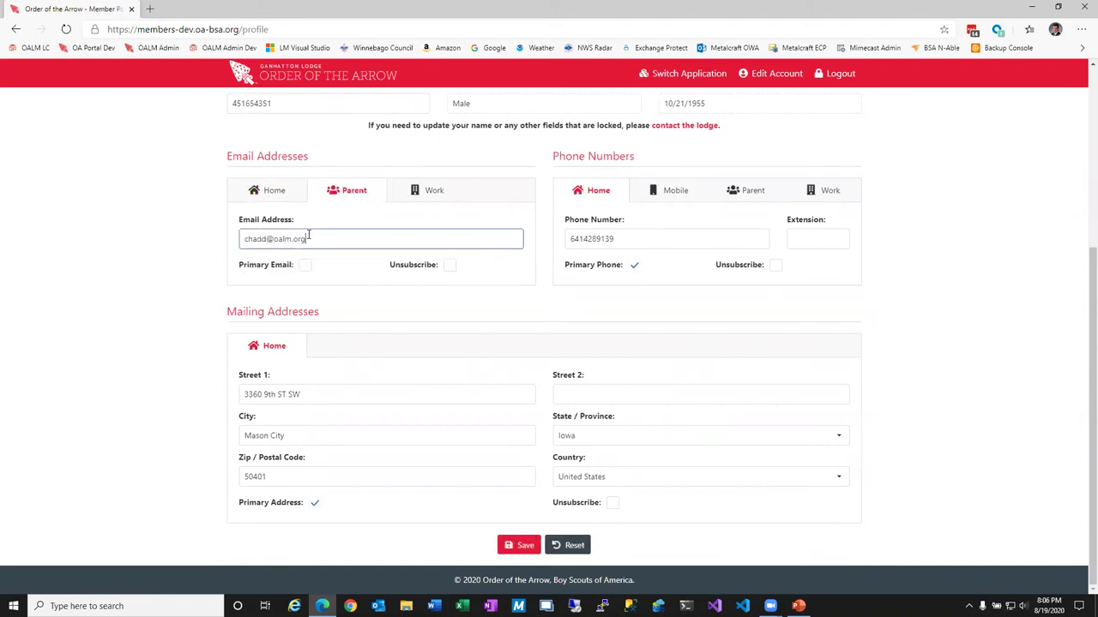
{"action": "left_click", "coordinate": [307, 267]}
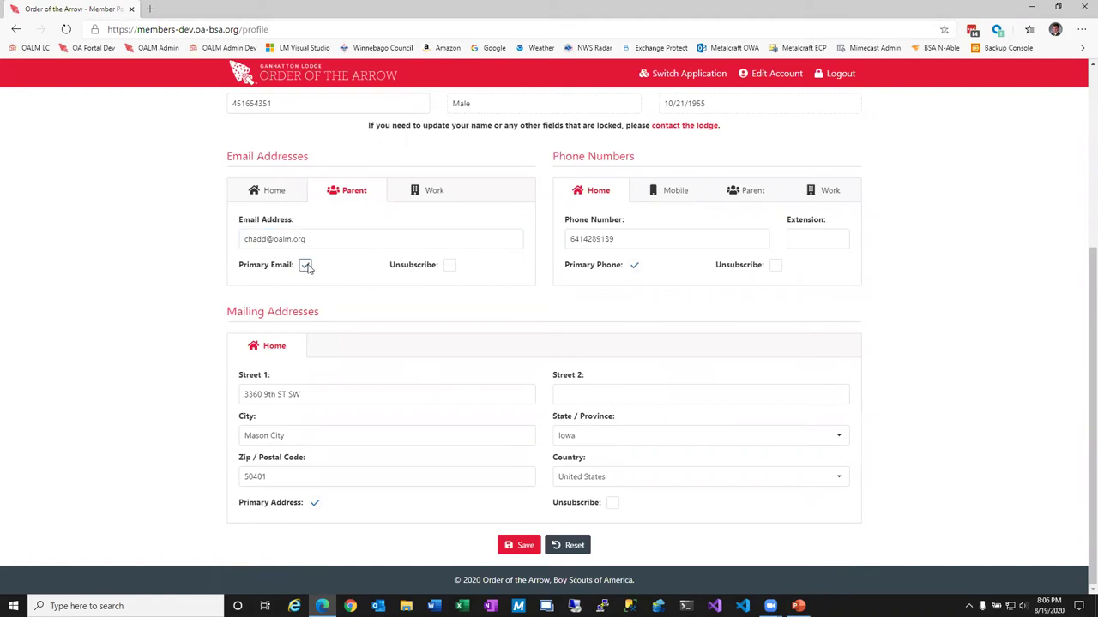
Enter the 10-digit mobile phone number and save the updated profile.
{"action": "left_click", "coordinate": [674, 199]}
{"action": "left_click", "coordinate": [644, 233]}
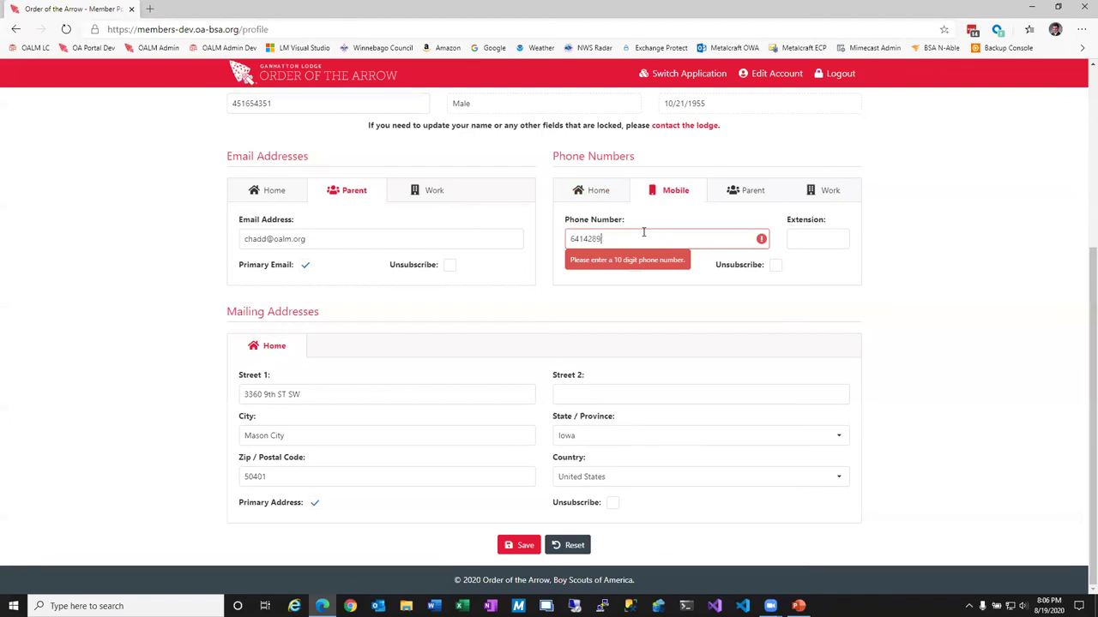
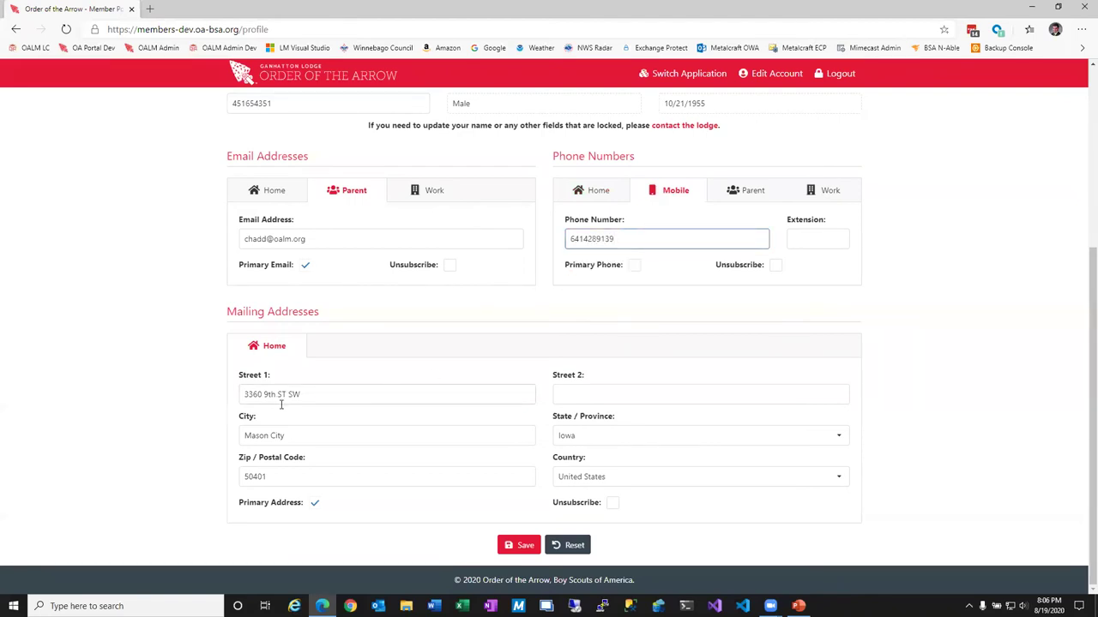
{"action": "left_click", "coordinate": [521, 545]}
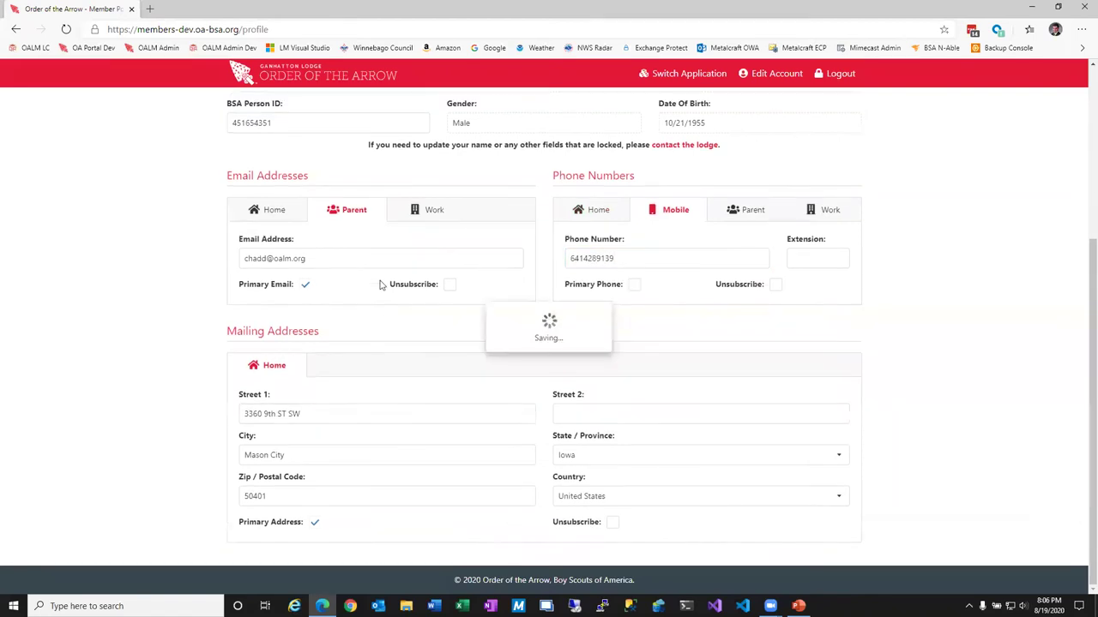
{"action": "scroll", "coordinate": [583, 299], "scroll_direction": "up", "scroll_amount": 3}
{"action": "scroll", "coordinate": [592, 299], "scroll_direction": "down", "scroll_amount": 3}
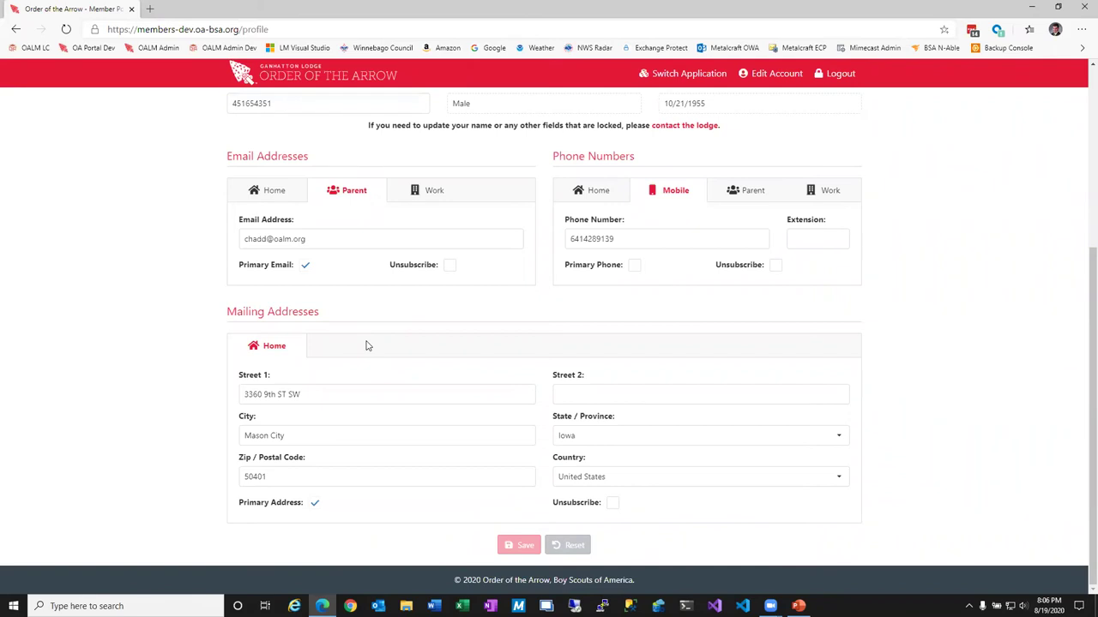
{"action": "scroll", "coordinate": [364, 352], "scroll_direction": "up", "scroll_amount": 4}
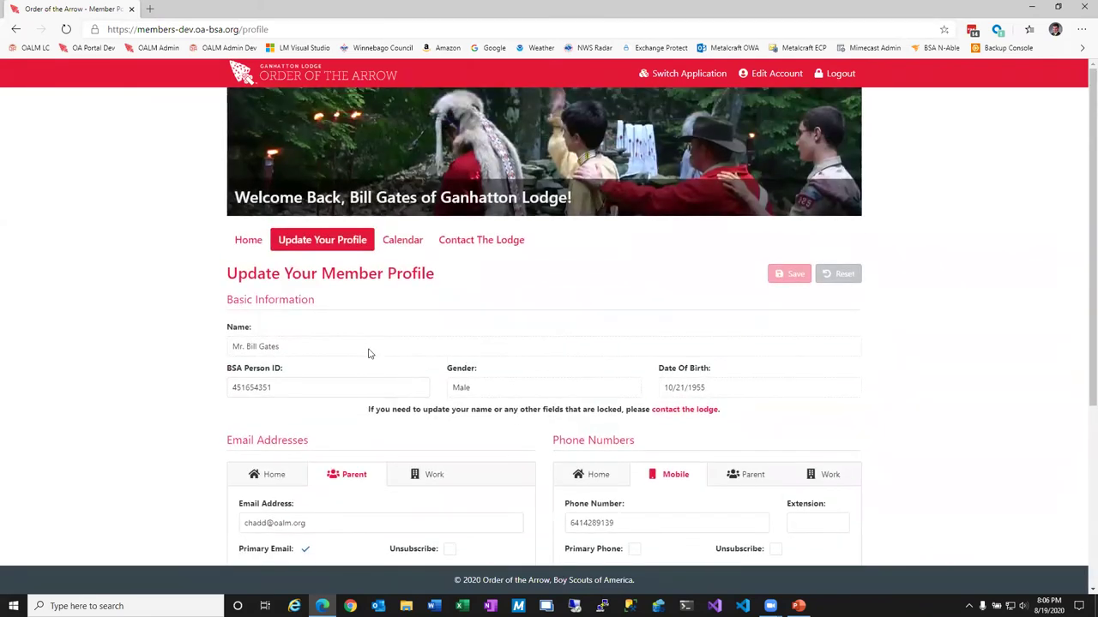
{"action": "left_click", "coordinate": [410, 240]}
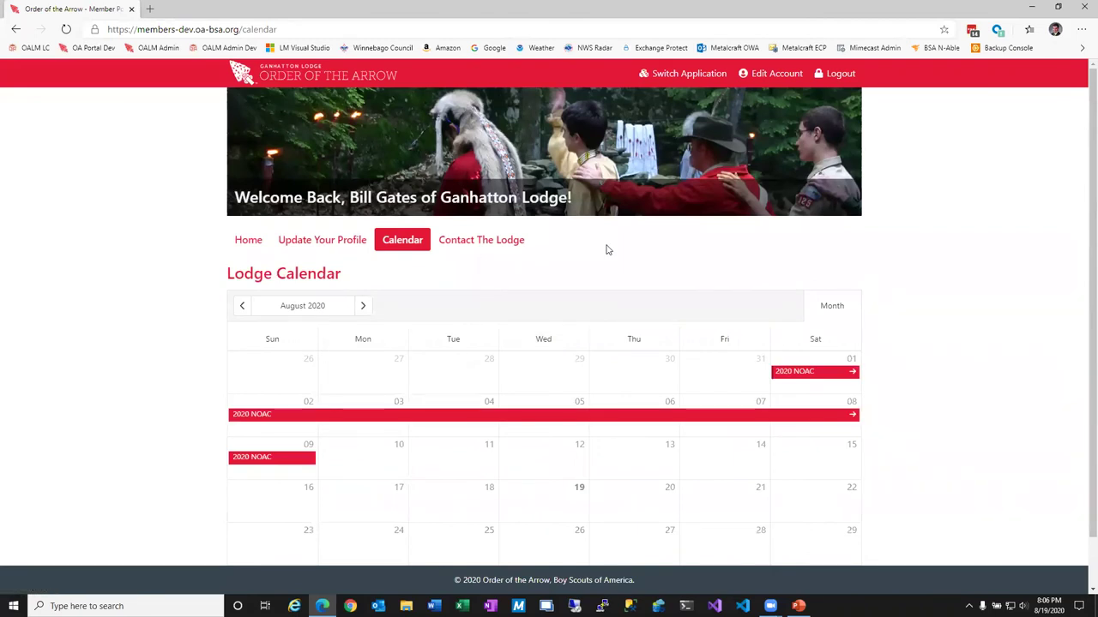
Browse the Lodge Calendar from June to September 2020, previewing events, then return to August 2020.
{"action": "scroll", "coordinate": [386, 254], "scroll_direction": "down", "scroll_amount": 1}
{"action": "left_click", "coordinate": [243, 253]}
{"action": "left_click", "coordinate": [242, 252]}
{"action": "left_click", "coordinate": [364, 251]}
{"action": "left_click", "coordinate": [365, 251]}
{"action": "left_click", "coordinate": [366, 252]}
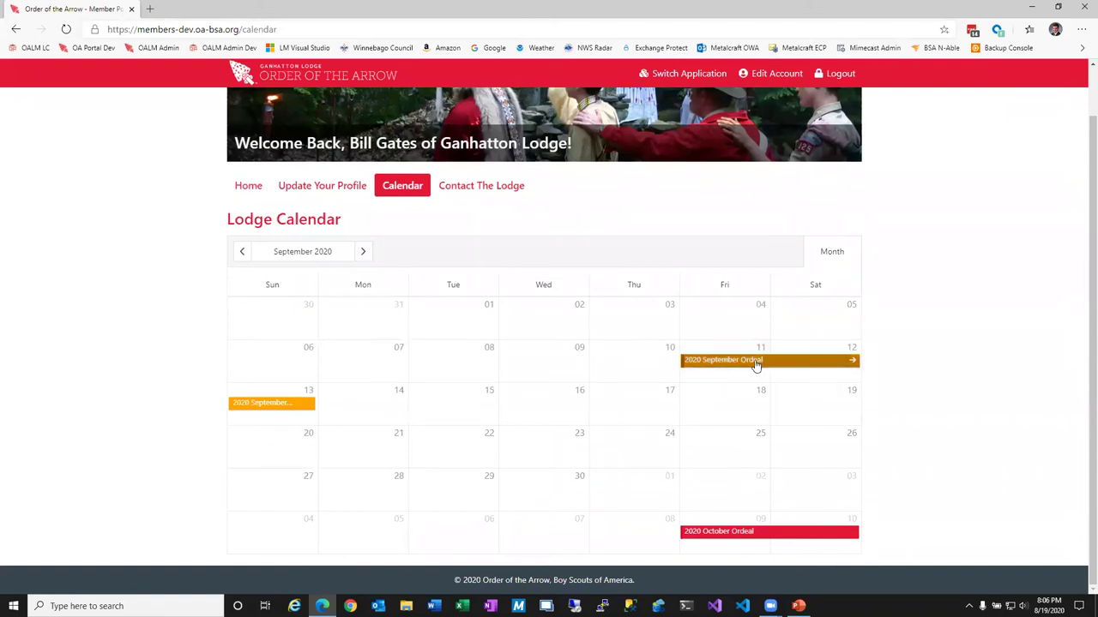
{"action": "mouse_move", "coordinate": [755, 361]}
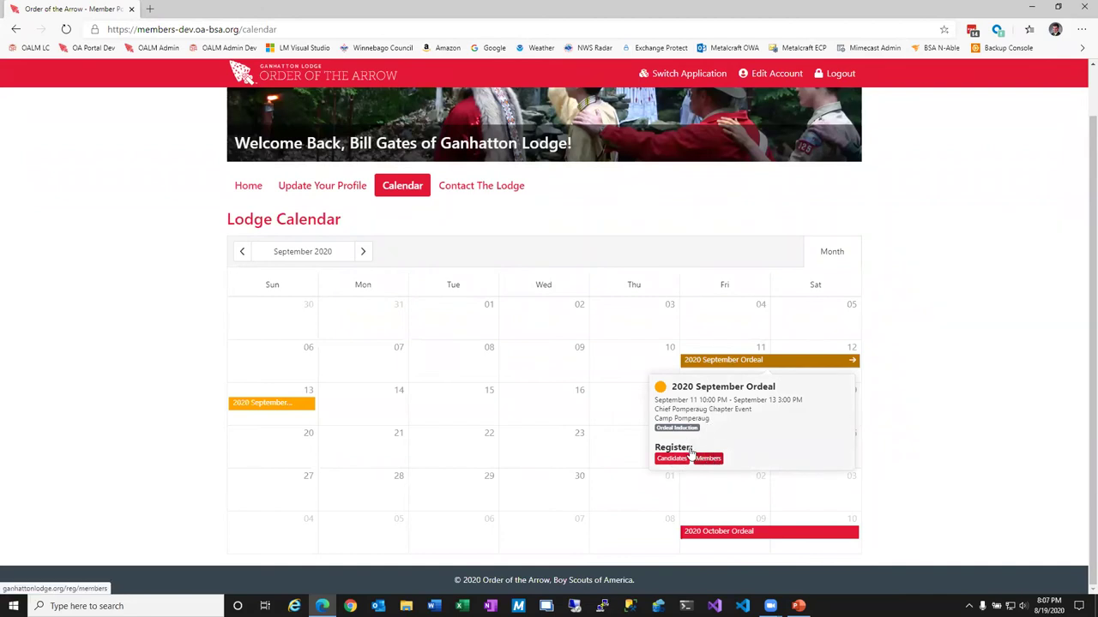
{"action": "mouse_move", "coordinate": [715, 531]}
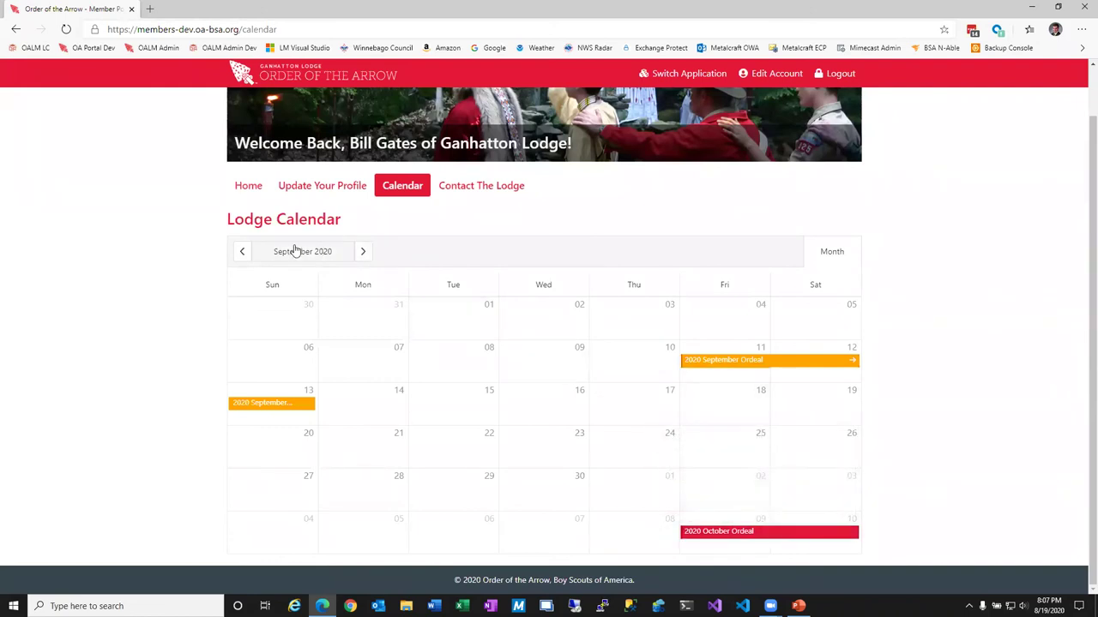
{"action": "left_click", "coordinate": [242, 253]}
{"action": "mouse_move", "coordinate": [713, 364]}
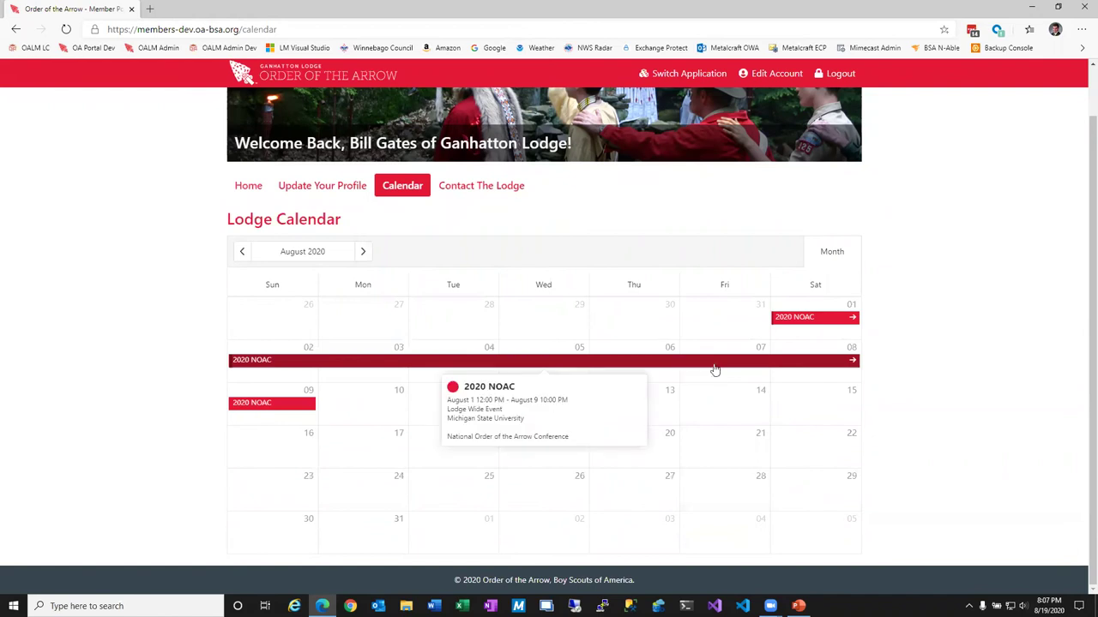
Write a Contact The Lodge message to Lodge Chief and Lodge Adviser: 'I have a question about brotherhood' / 'This is for our demo'.
{"action": "left_click", "coordinate": [462, 182]}
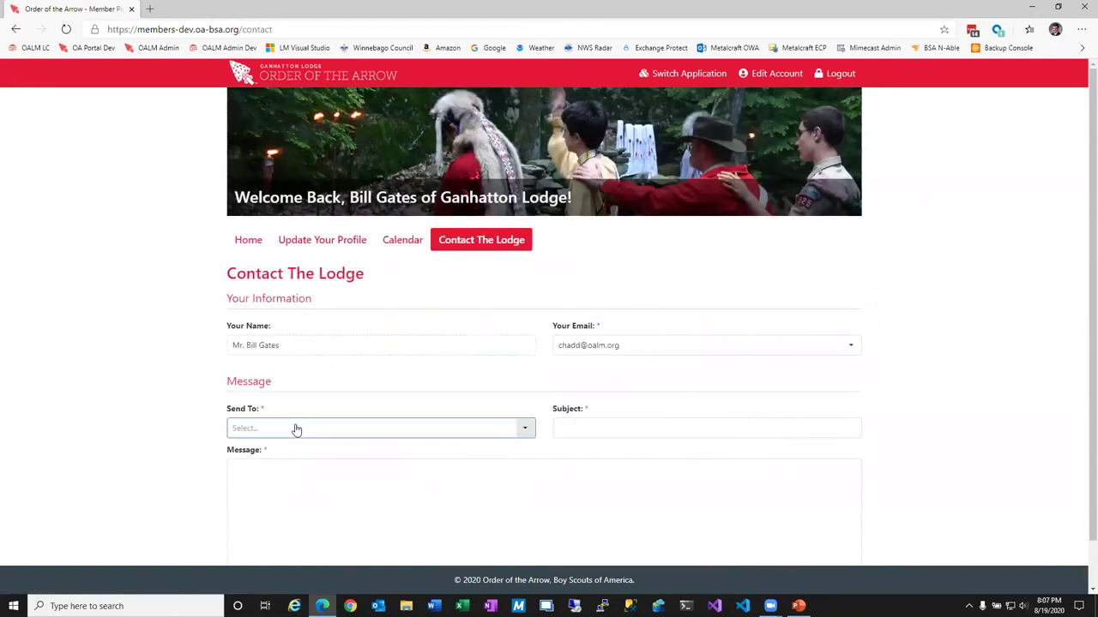
{"action": "left_click", "coordinate": [296, 429]}
{"action": "left_click", "coordinate": [300, 448]}
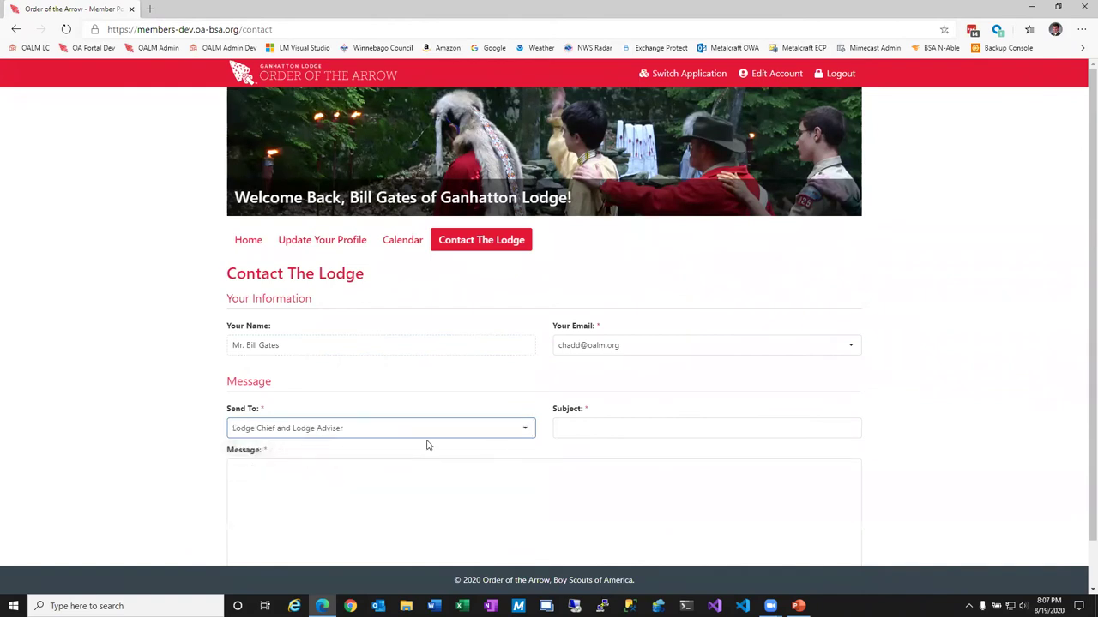
{"action": "left_click", "coordinate": [572, 424]}
{"action": "type", "text": "I have a question about"}
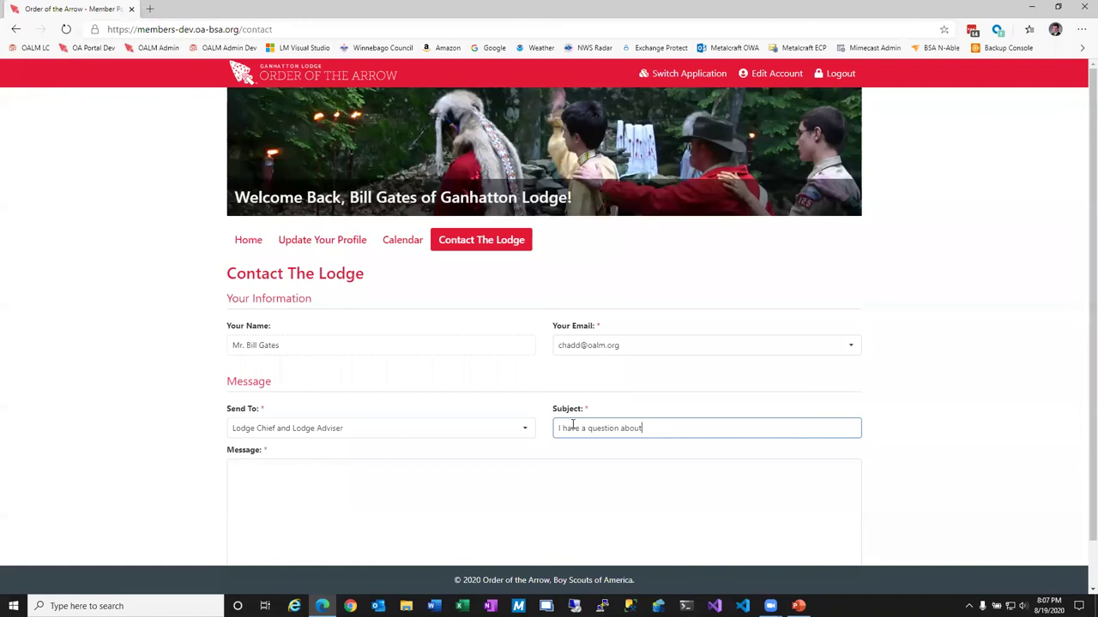
{"action": "type", "text": " brotherhood"}
{"action": "key", "text": "Tab"}
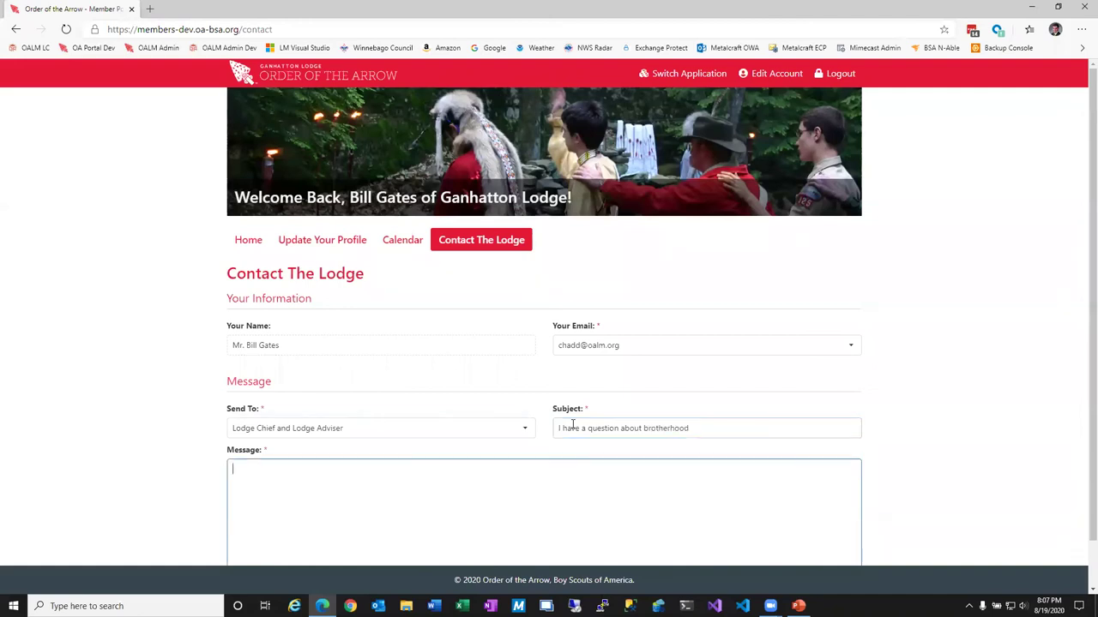
{"action": "type", "text": "This is for our demo"}
Send the message, dismiss the sent confirmation and return to the portal home page.
{"action": "scroll", "coordinate": [527, 463], "scroll_direction": "down", "scroll_amount": 1}
{"action": "left_click", "coordinate": [517, 544]}
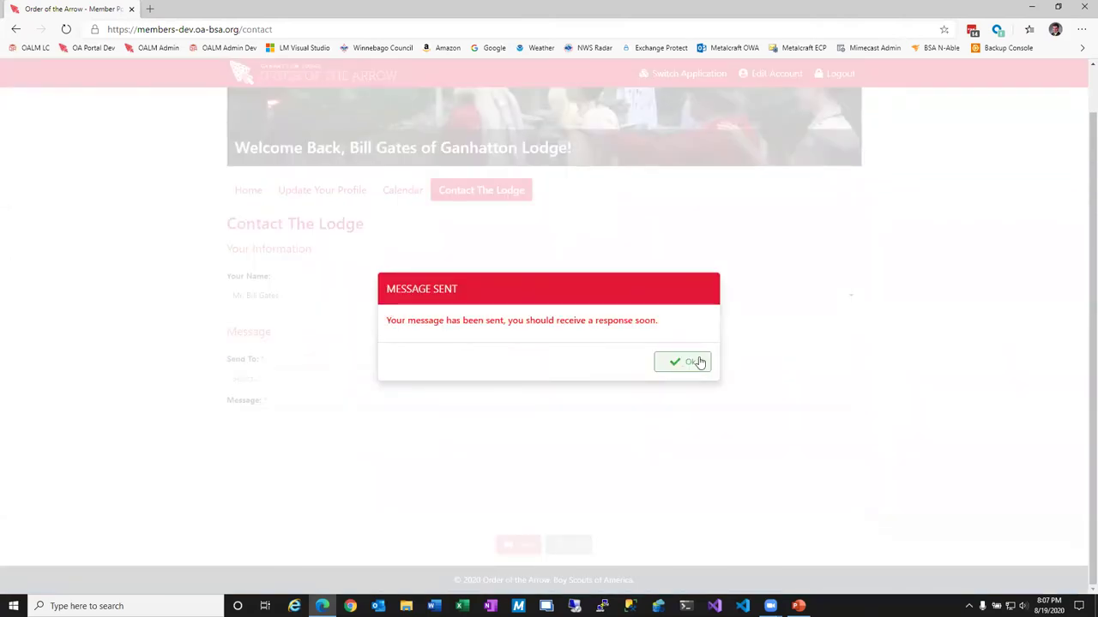
{"action": "left_click", "coordinate": [696, 362]}
{"action": "left_click", "coordinate": [247, 193]}
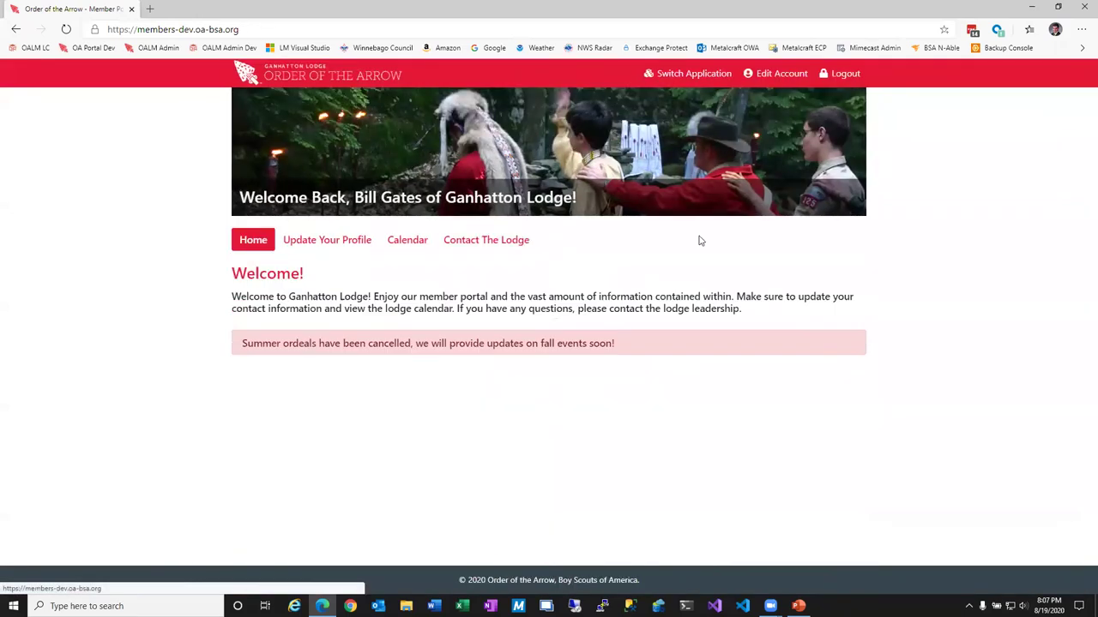
Switch to the scout candidate's Member Portal and start September 2020 Ordeal registration, then close that tab.
{"action": "left_click", "coordinate": [689, 75]}
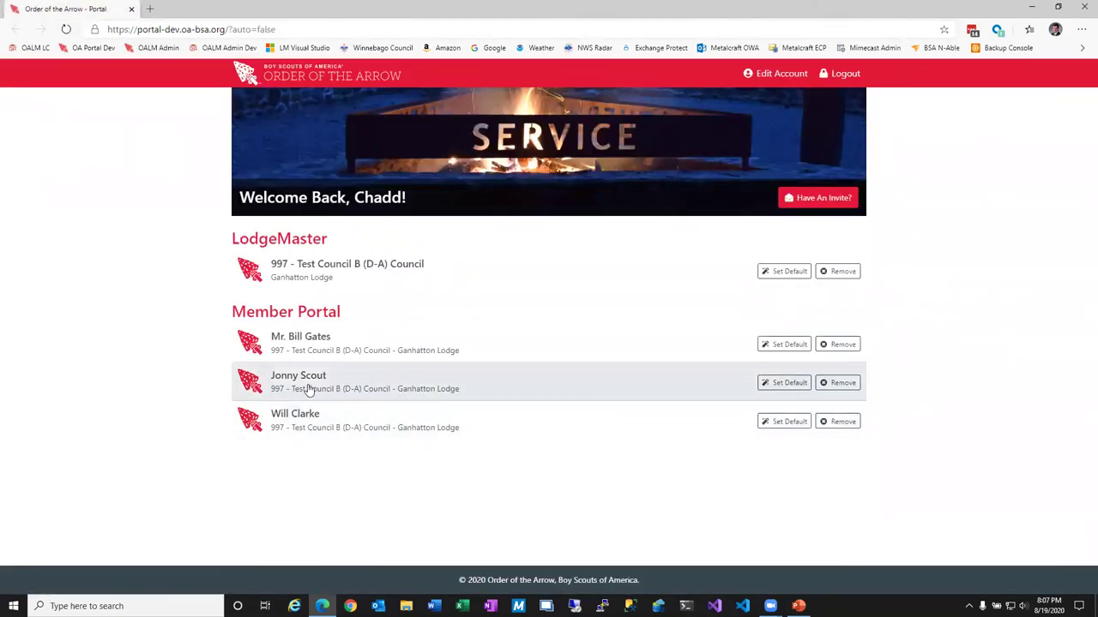
{"action": "left_click", "coordinate": [311, 388]}
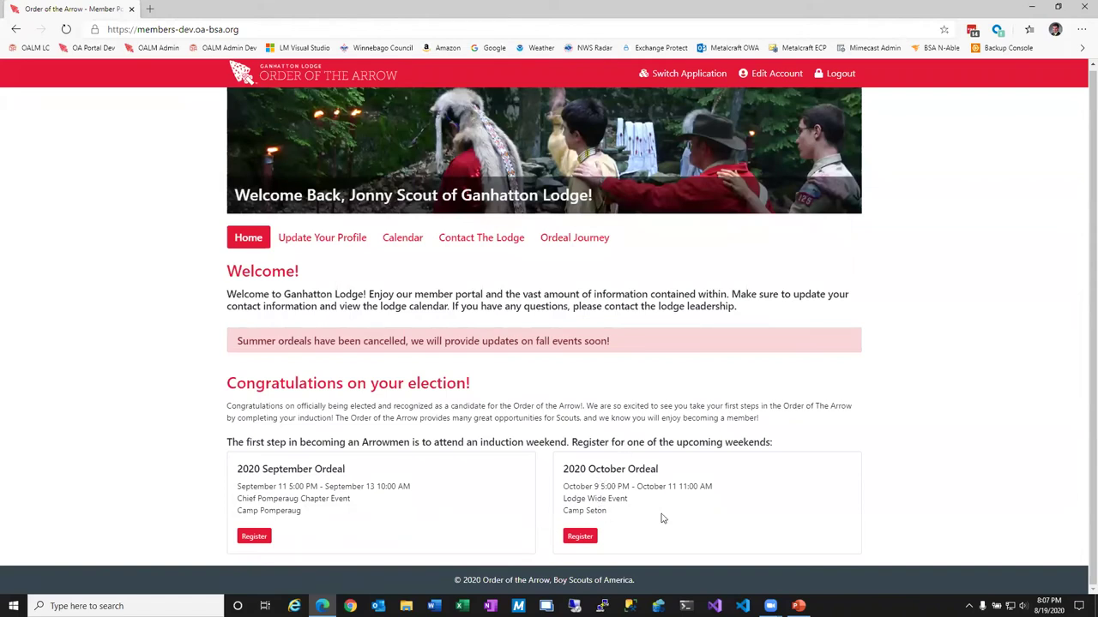
{"action": "left_click", "coordinate": [253, 537]}
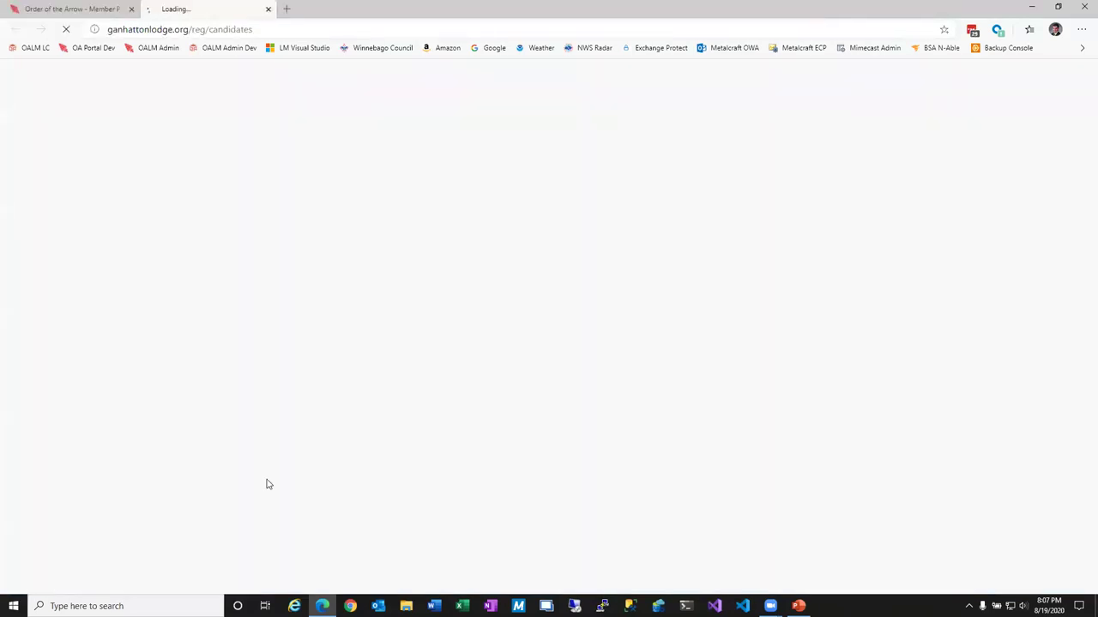
{"action": "key", "text": "ctrl+w"}
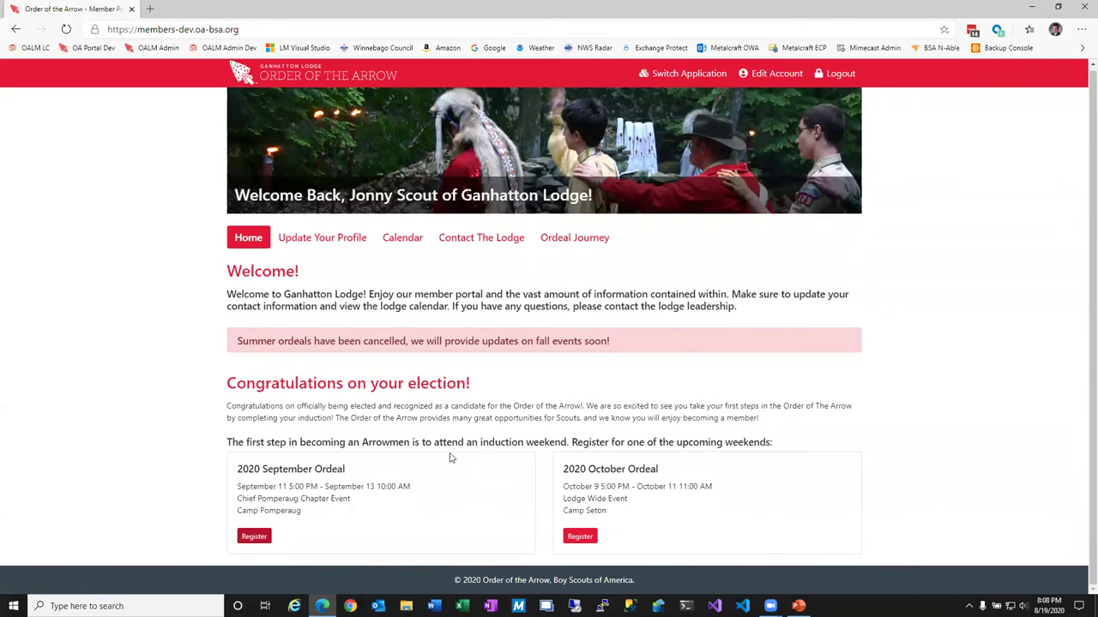
Look through the candidate's profile and Contact The Lodge form, then view the Ordeal Journey checklist.
{"action": "left_click", "coordinate": [332, 241]}
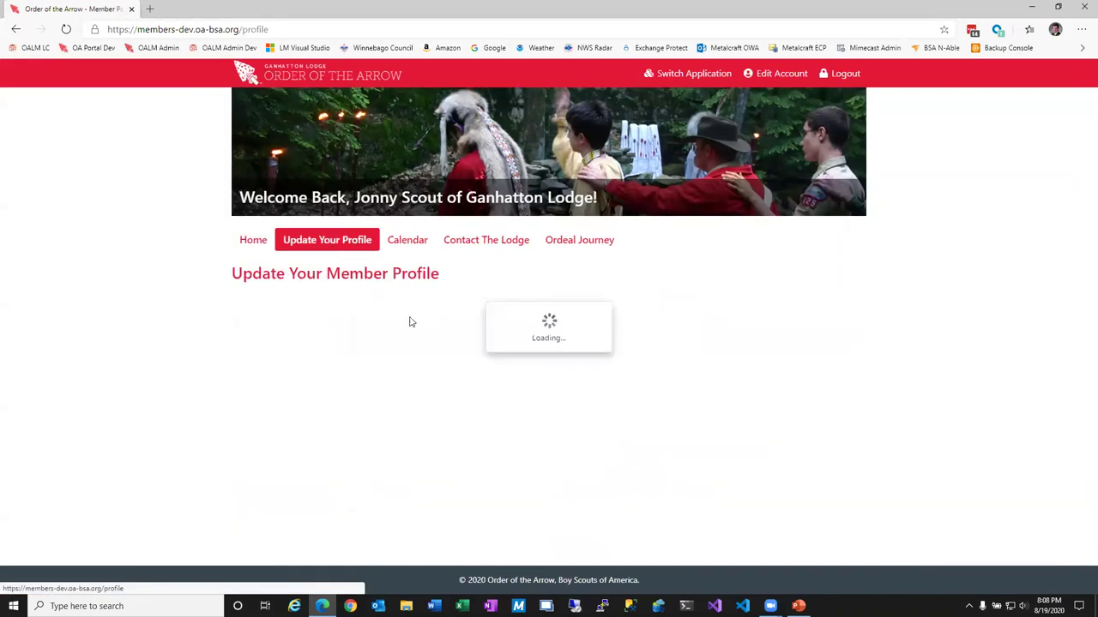
{"action": "scroll", "coordinate": [432, 405], "scroll_direction": "down", "scroll_amount": 1}
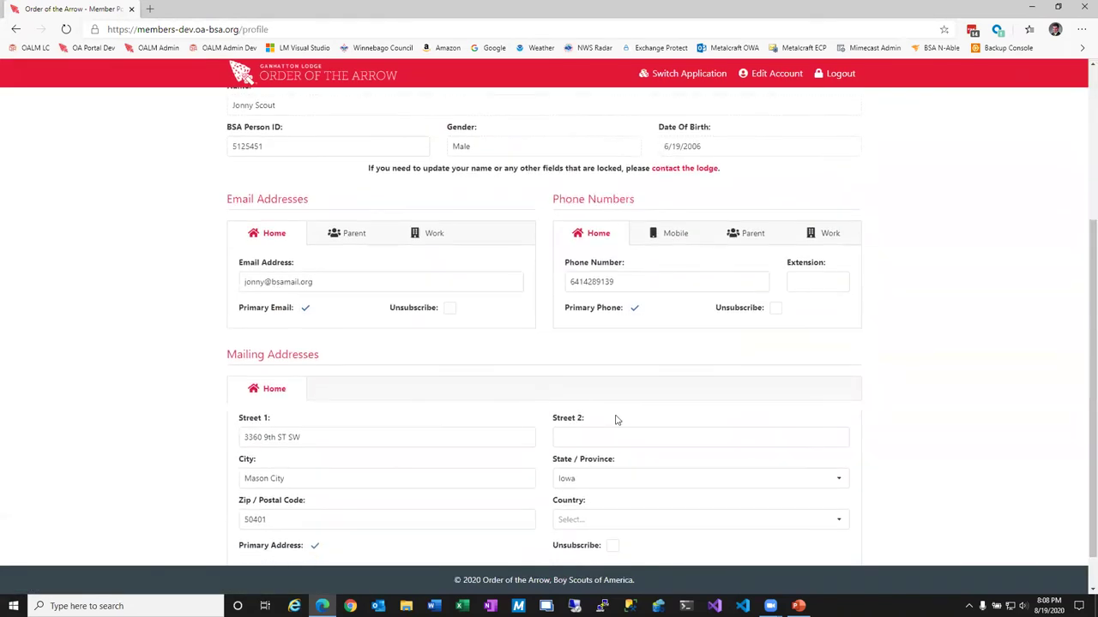
{"action": "scroll", "coordinate": [436, 367], "scroll_direction": "down", "scroll_amount": 1}
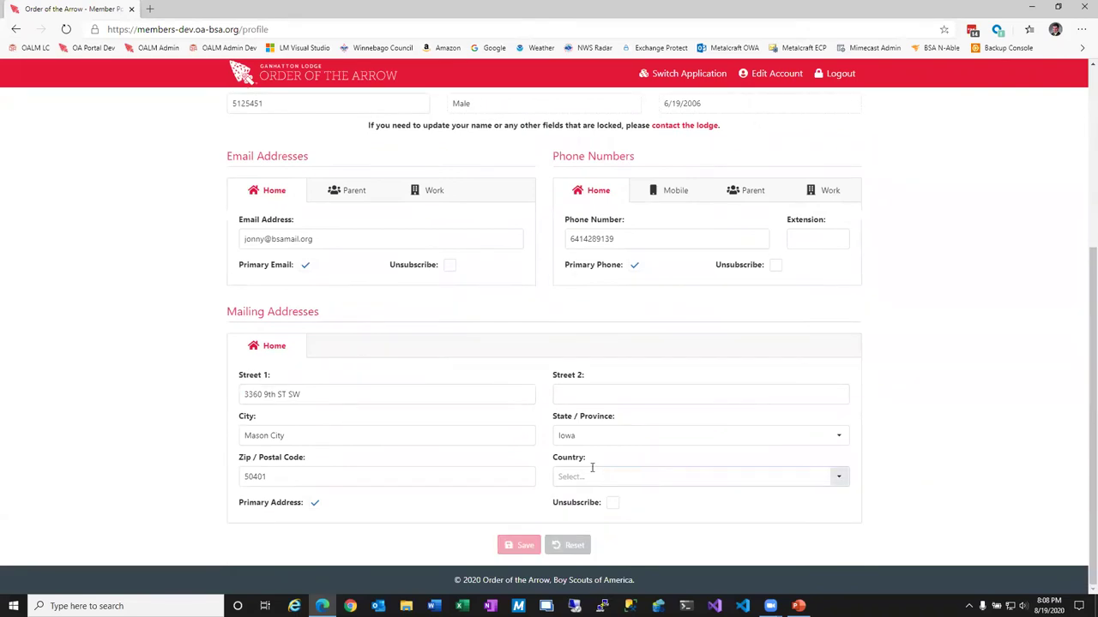
{"action": "scroll", "coordinate": [583, 458], "scroll_direction": "up", "scroll_amount": 4}
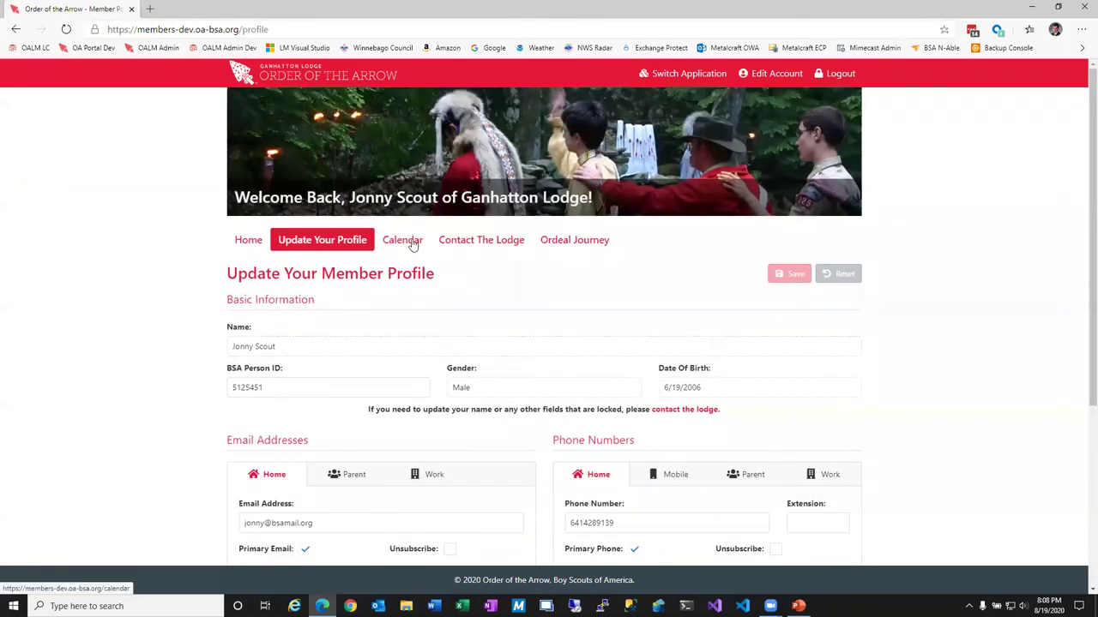
{"action": "left_click", "coordinate": [451, 245]}
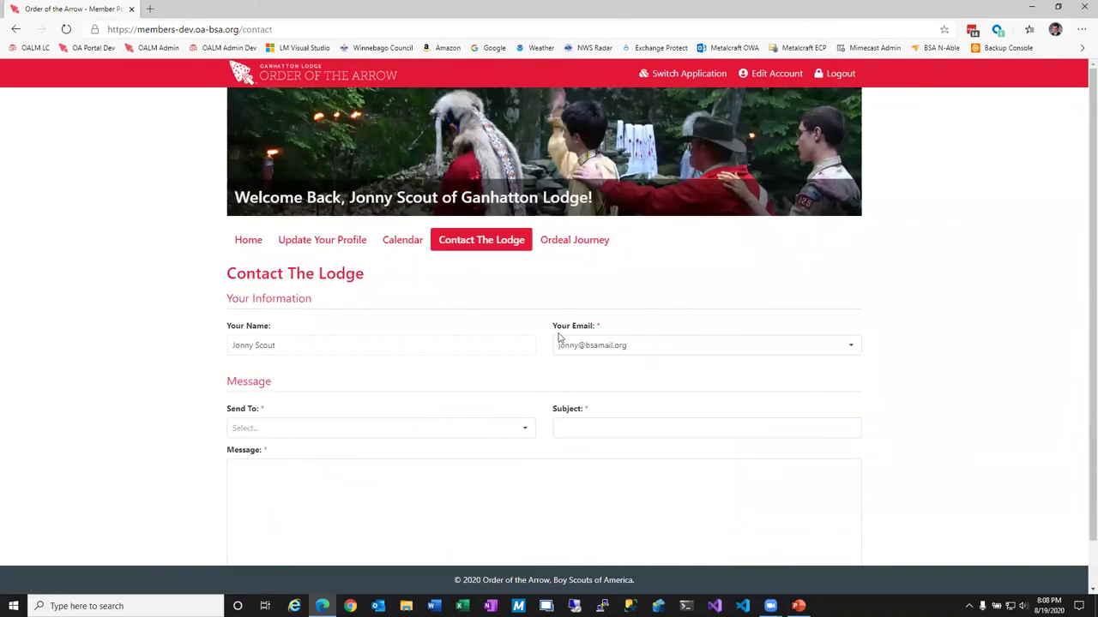
{"action": "left_click", "coordinate": [576, 241]}
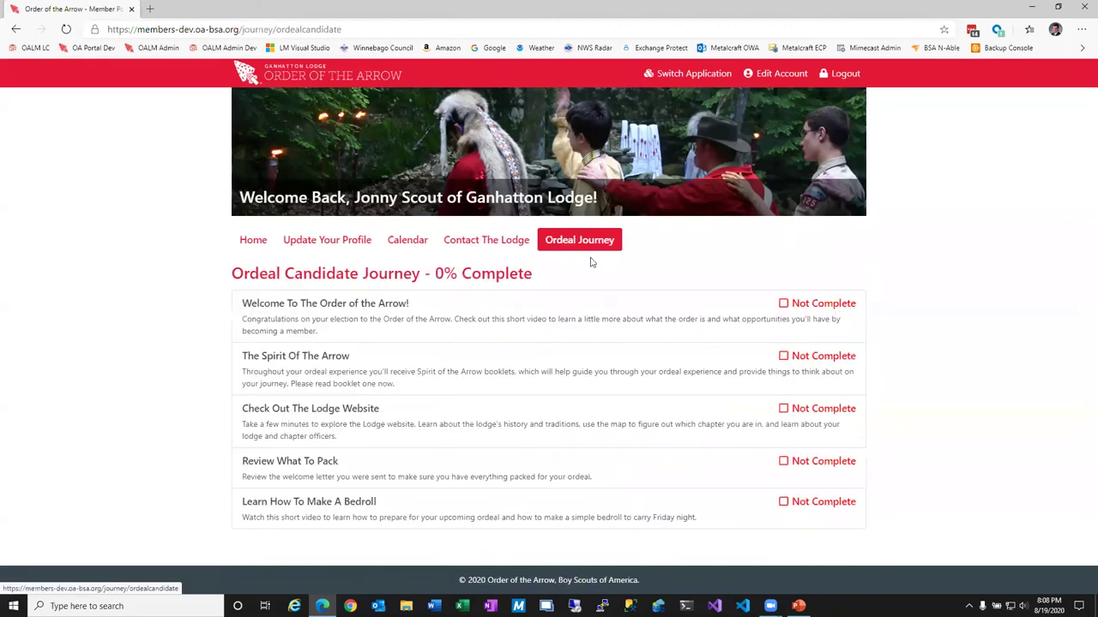
Play the Welcome To The Order of the Arrow video and mark that step complete.
{"action": "left_click", "coordinate": [341, 319]}
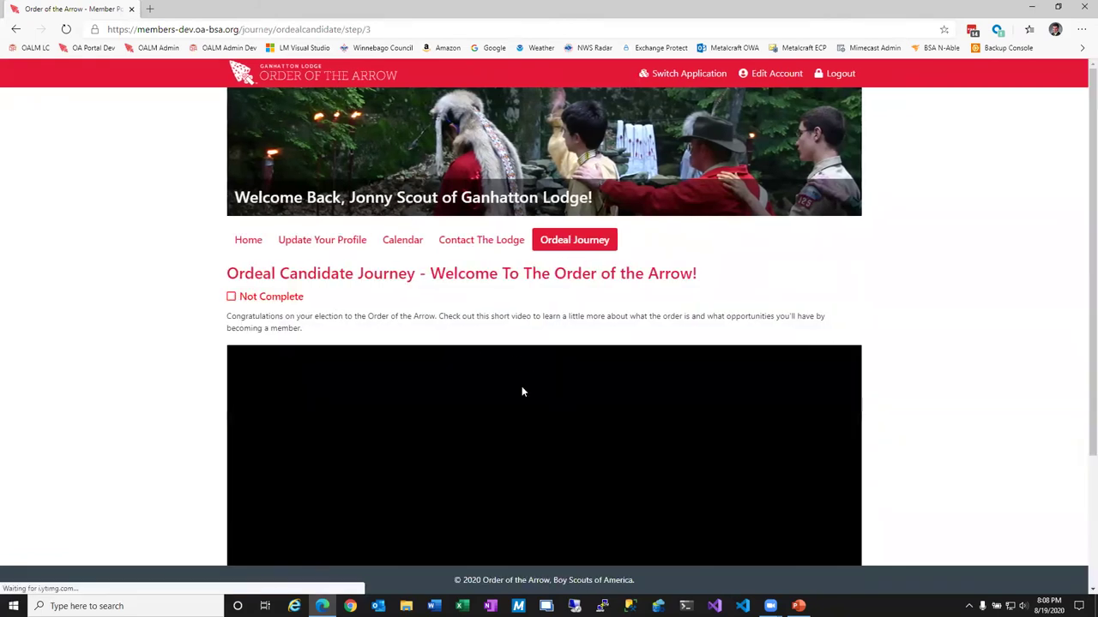
{"action": "scroll", "coordinate": [522, 386], "scroll_direction": "down", "scroll_amount": 2}
{"action": "left_click", "coordinate": [542, 345]}
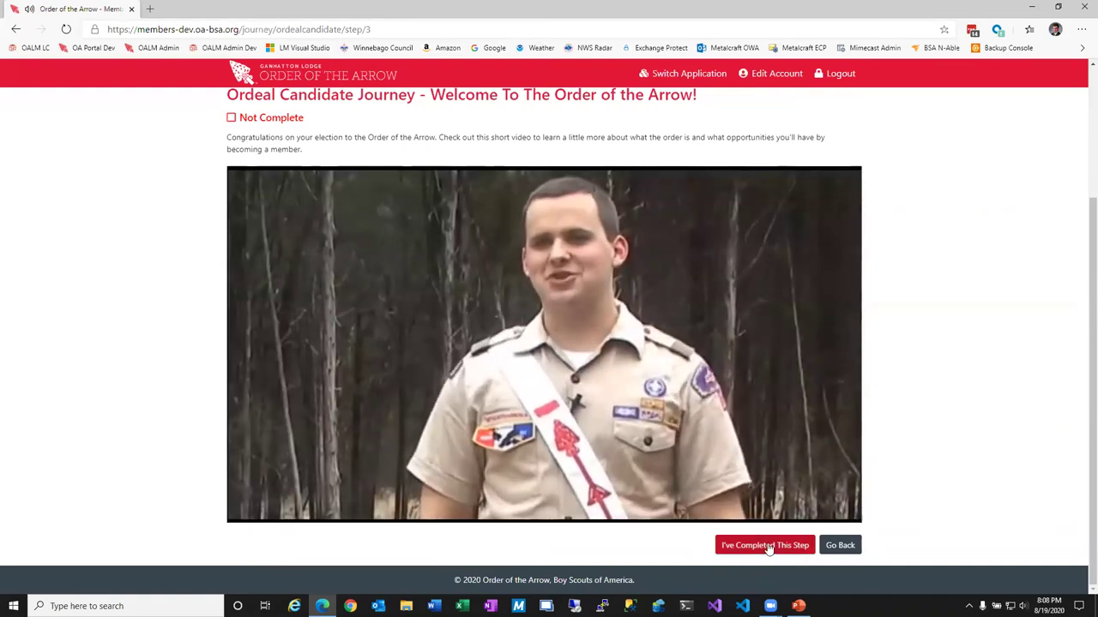
{"action": "left_click", "coordinate": [767, 547]}
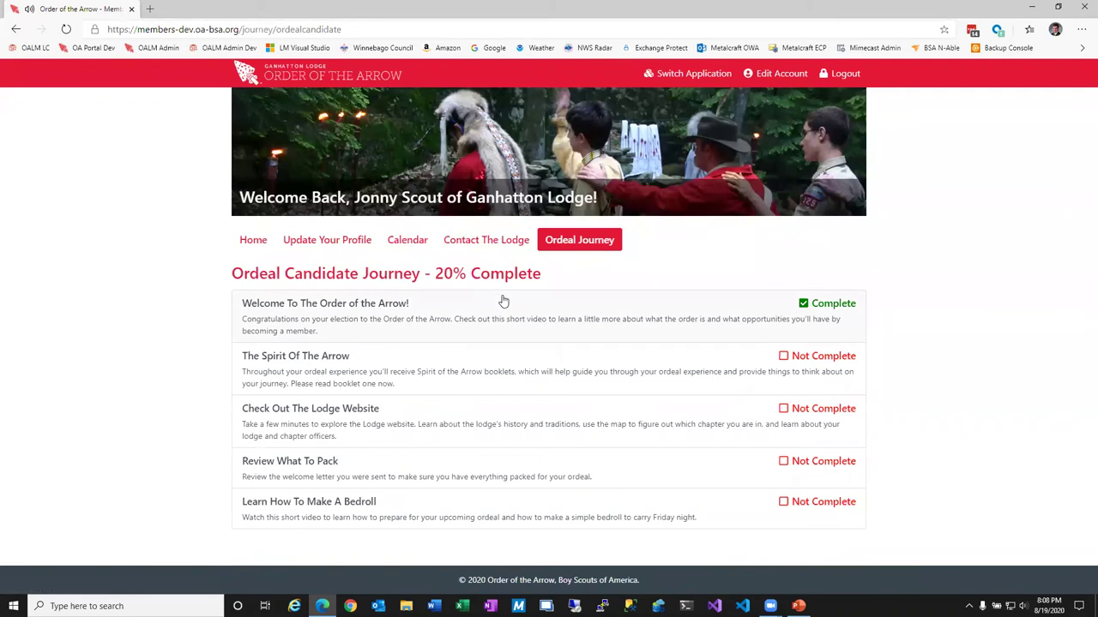
Mark The Spirit Of The Arrow and Check Out The Lodge Website steps complete, reaching 60%.
{"action": "left_click", "coordinate": [820, 382]}
{"action": "scroll", "coordinate": [240, 310], "scroll_direction": "down", "scroll_amount": 1}
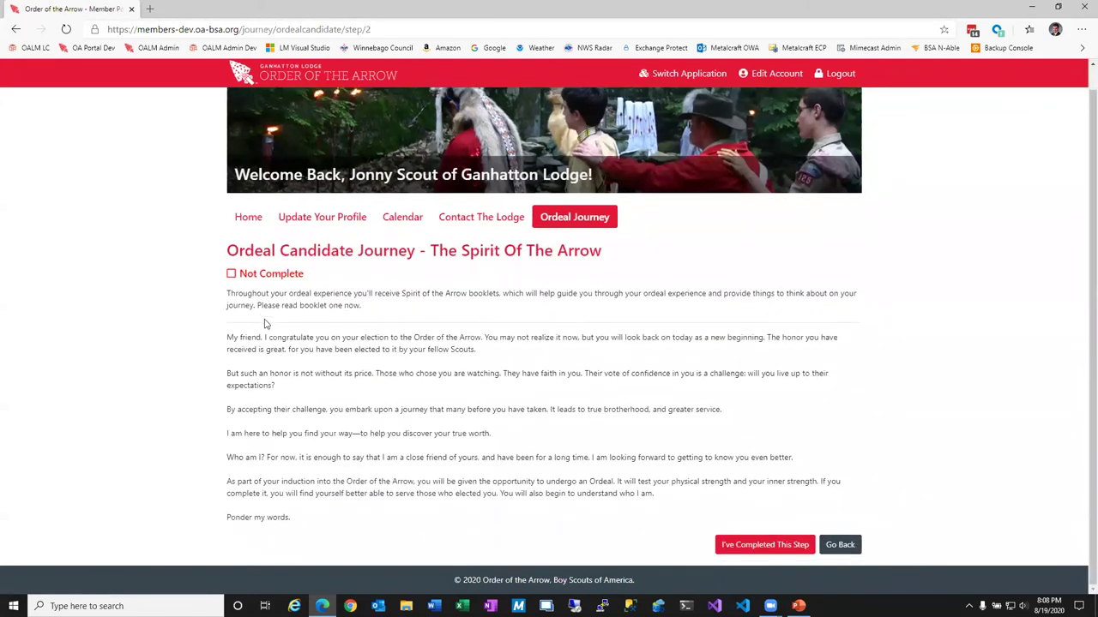
{"action": "left_click", "coordinate": [774, 547]}
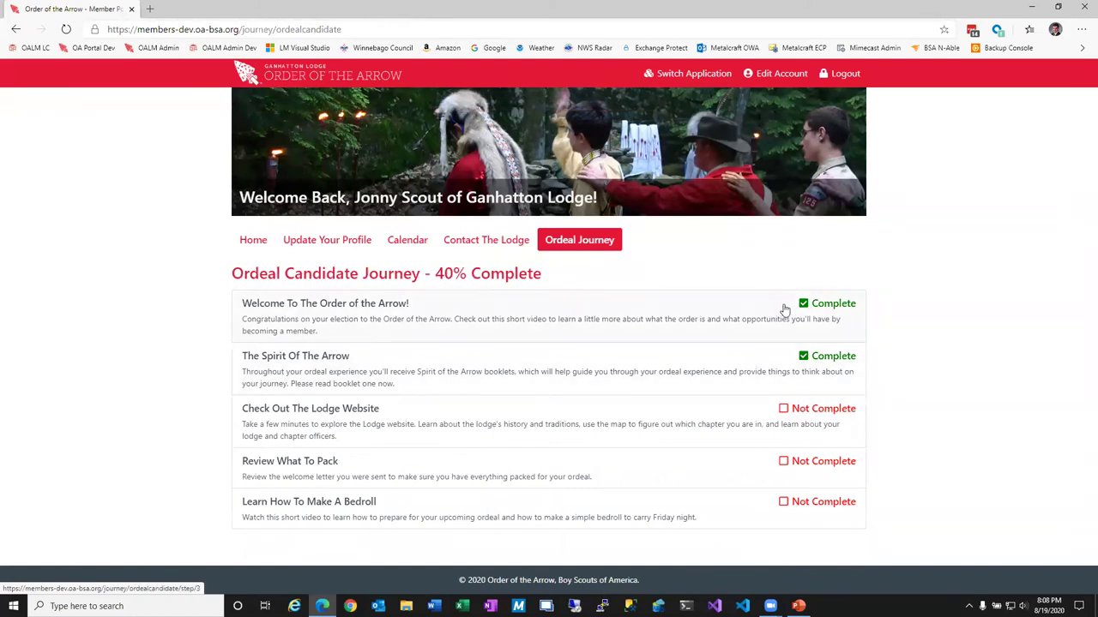
{"action": "left_click", "coordinate": [517, 419]}
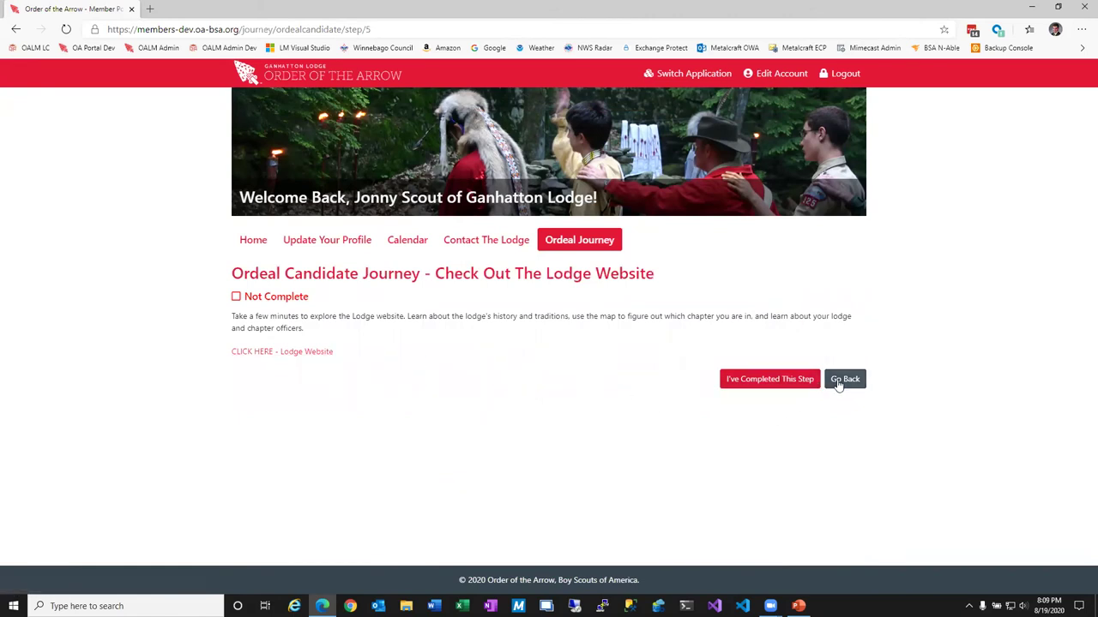
{"action": "left_click", "coordinate": [803, 383]}
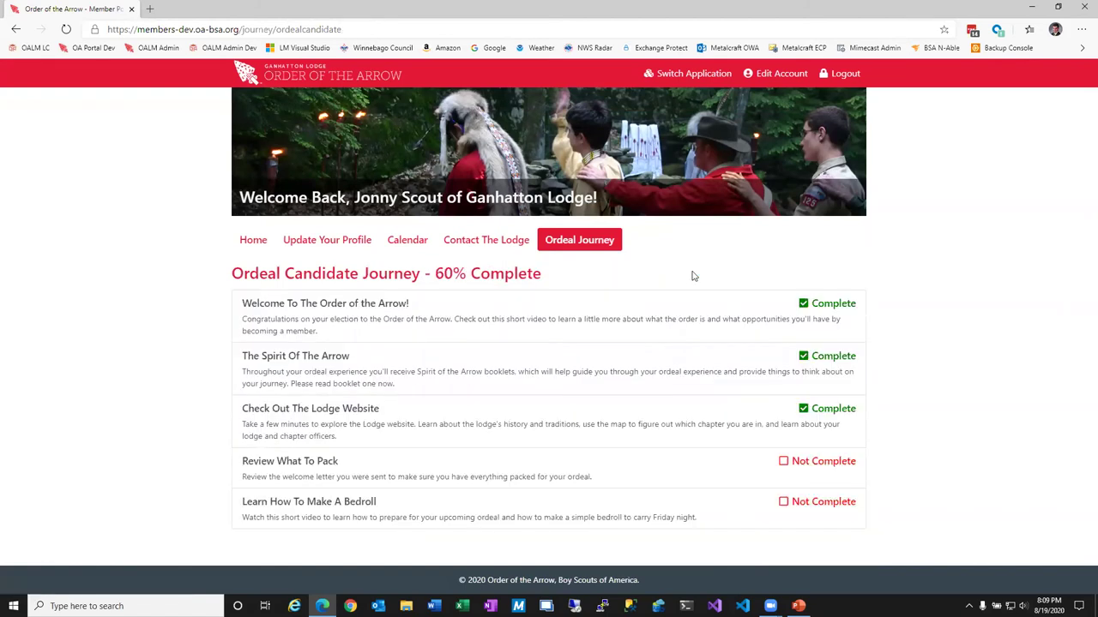
{"action": "left_click", "coordinate": [686, 74]}
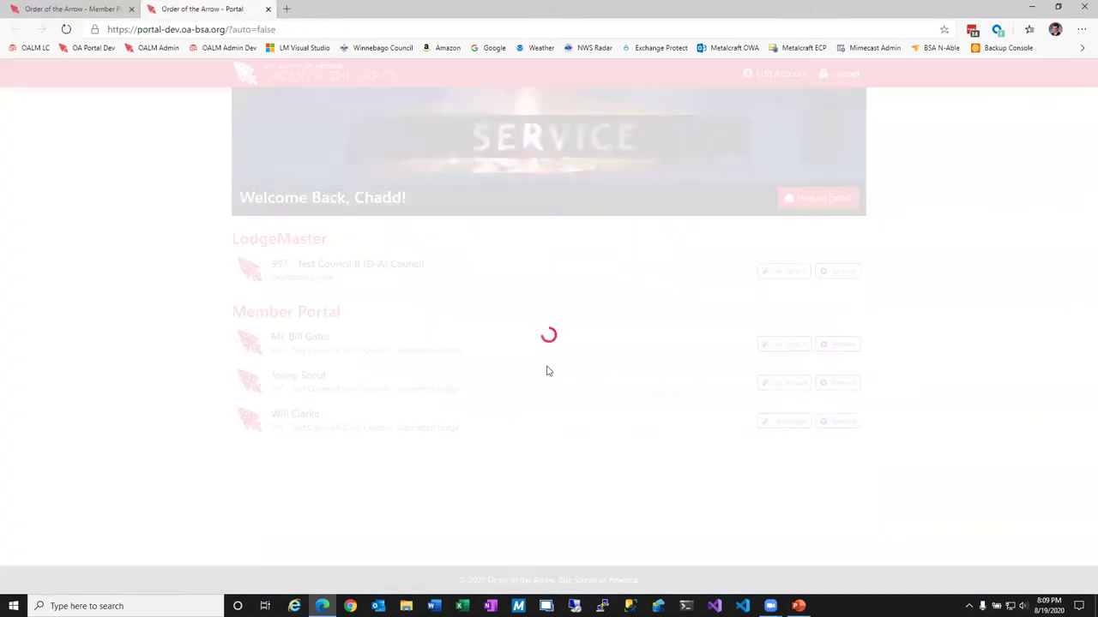
View the third member's portal home (2020 September Ordeal, 20% complete), then return to the linked applications list.
{"action": "left_click", "coordinate": [313, 419]}
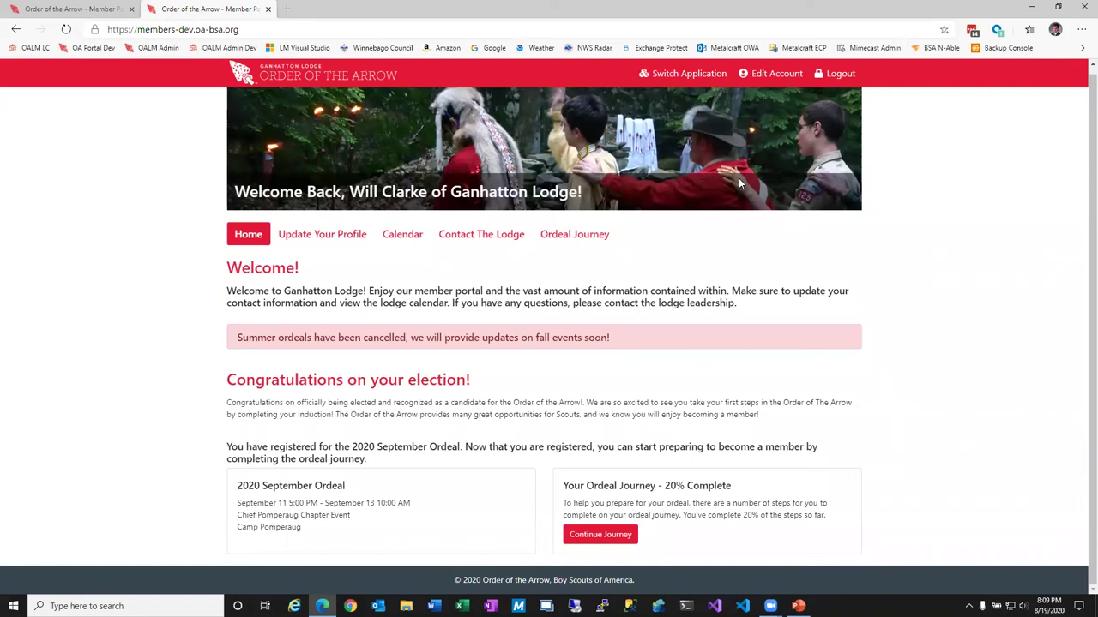
{"action": "left_click", "coordinate": [686, 83]}
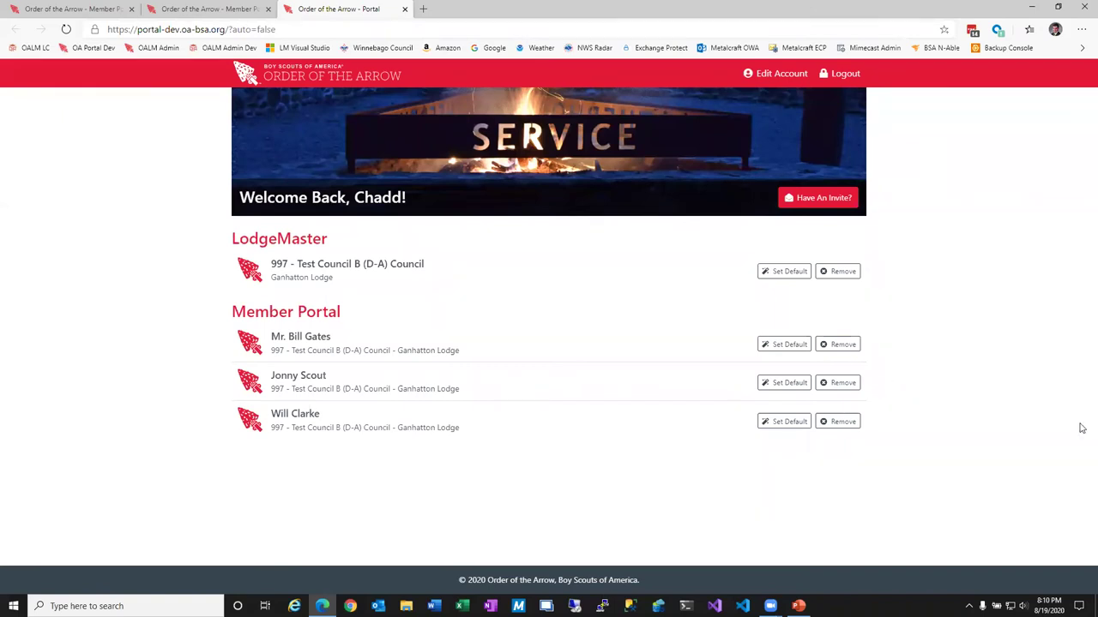
Close the stray browser window and open LodgeMaster for 997 - Test Council B.
{"action": "key", "text": "super+3"}
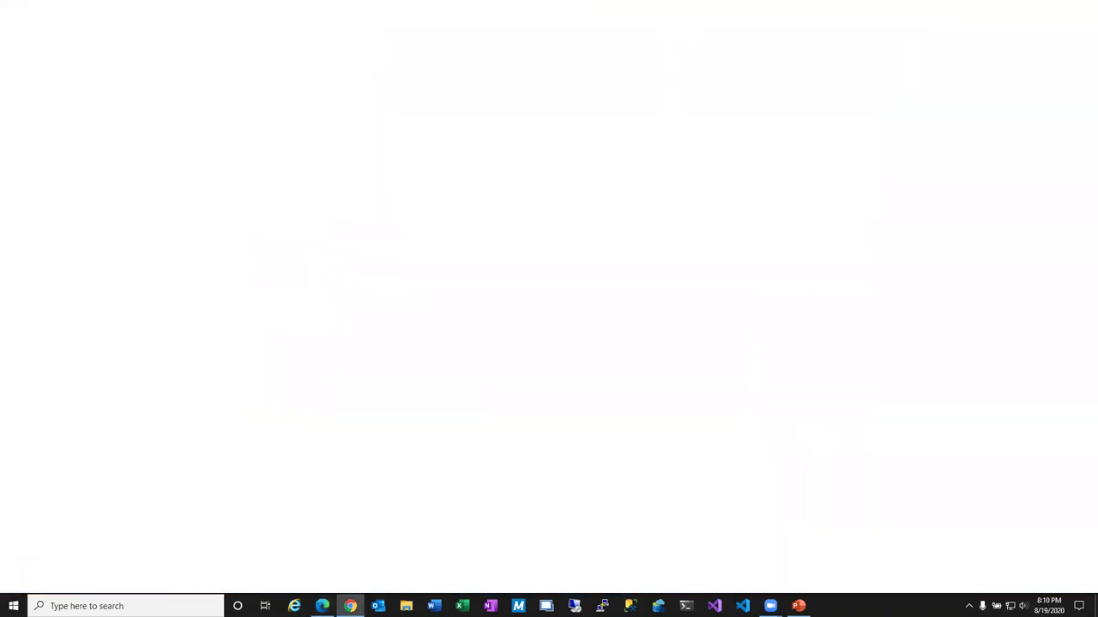
{"action": "key", "text": "alt+F4"}
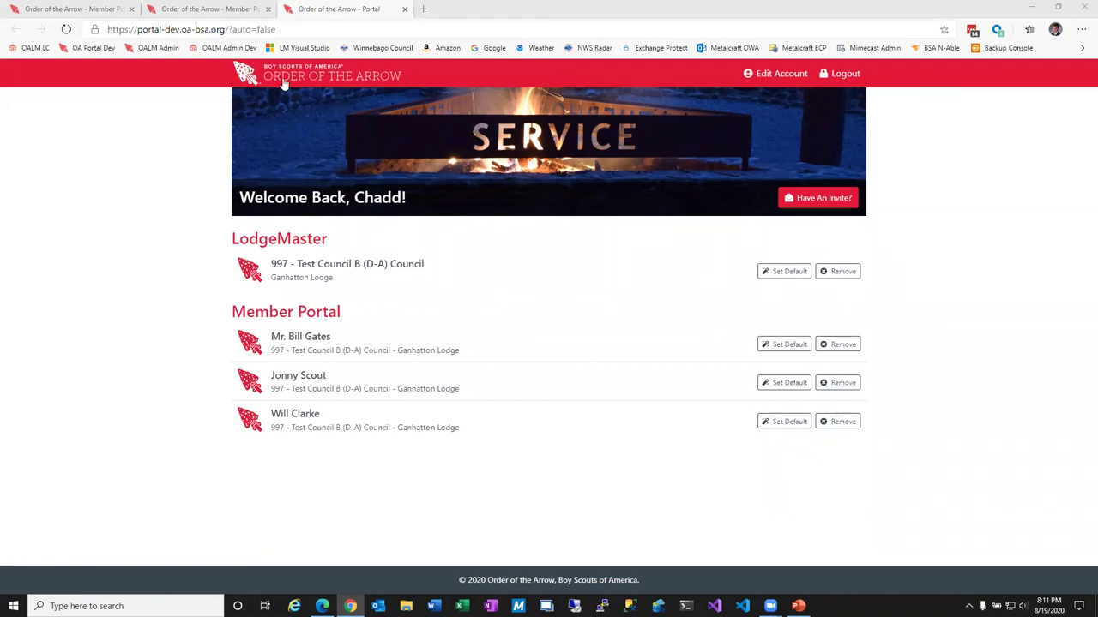
{"action": "left_click", "coordinate": [368, 272]}
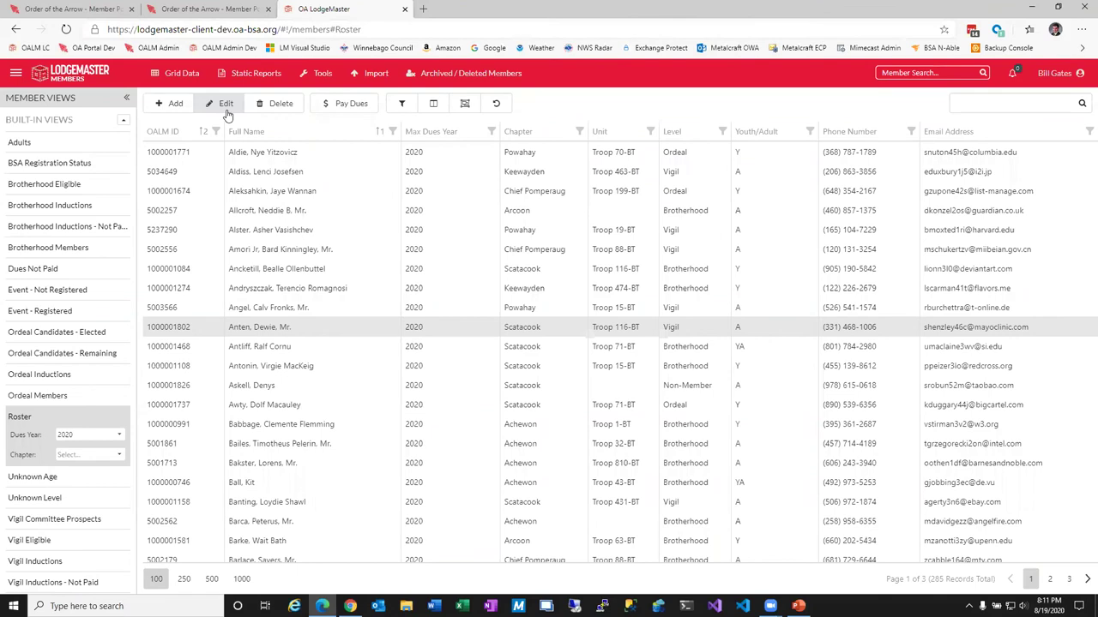
Send the member a portal invitation at their replaced e-mail address, then open the OA Portal.
{"action": "left_click", "coordinate": [226, 104]}
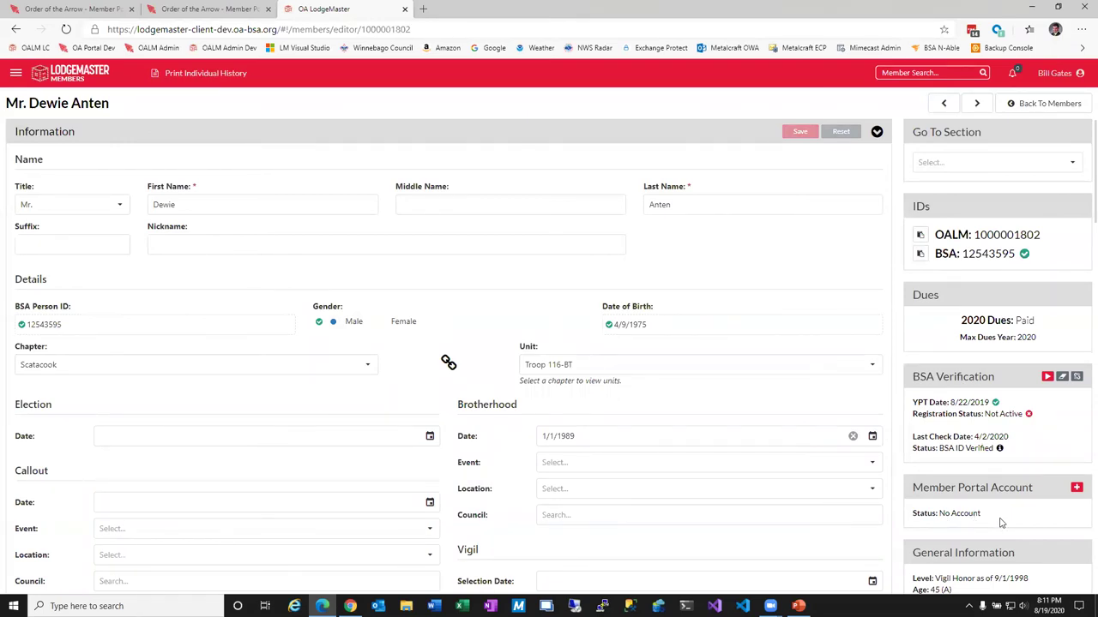
{"action": "left_click", "coordinate": [486, 137]}
{"action": "key", "text": "ctrl+a"}
{"action": "left_click", "coordinate": [642, 187]}
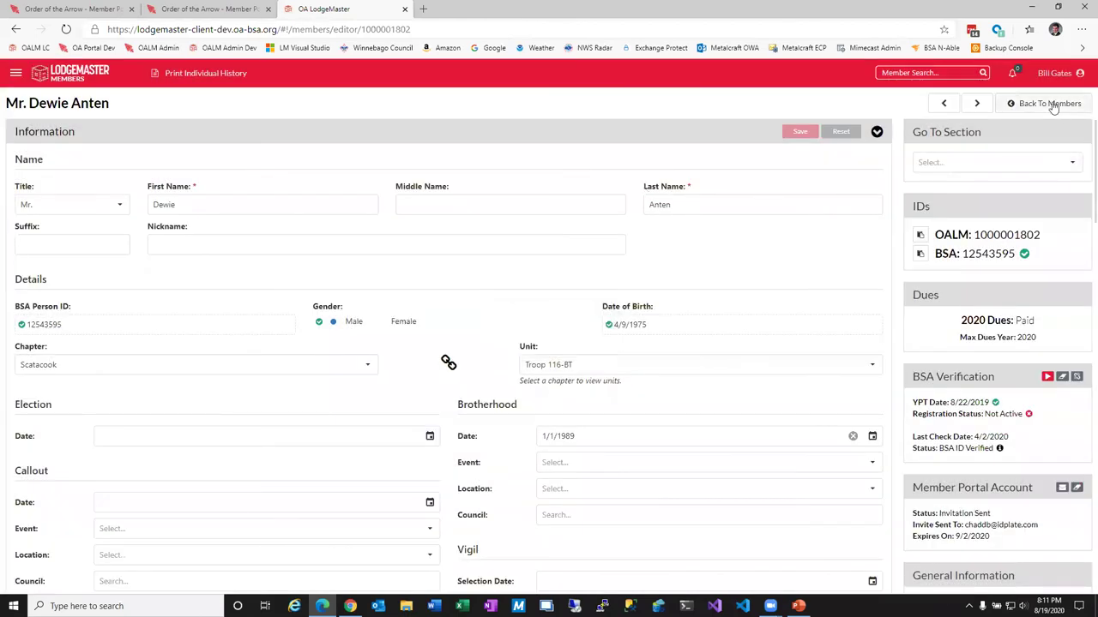
{"action": "left_click", "coordinate": [1054, 73]}
{"action": "left_click", "coordinate": [1029, 112]}
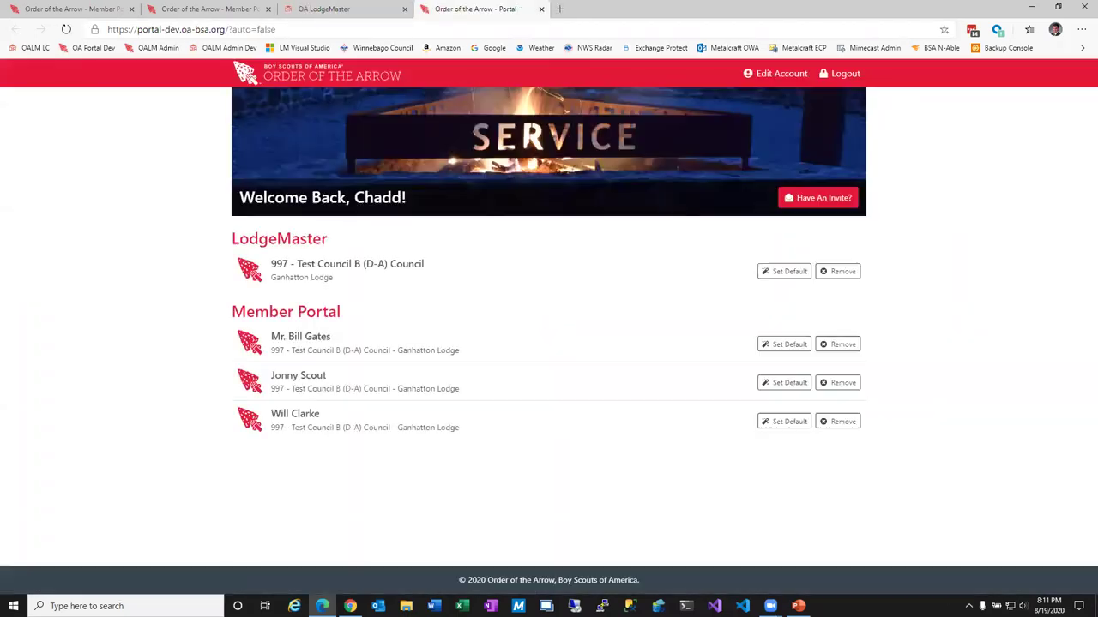
{"action": "left_click", "coordinate": [350, 606]}
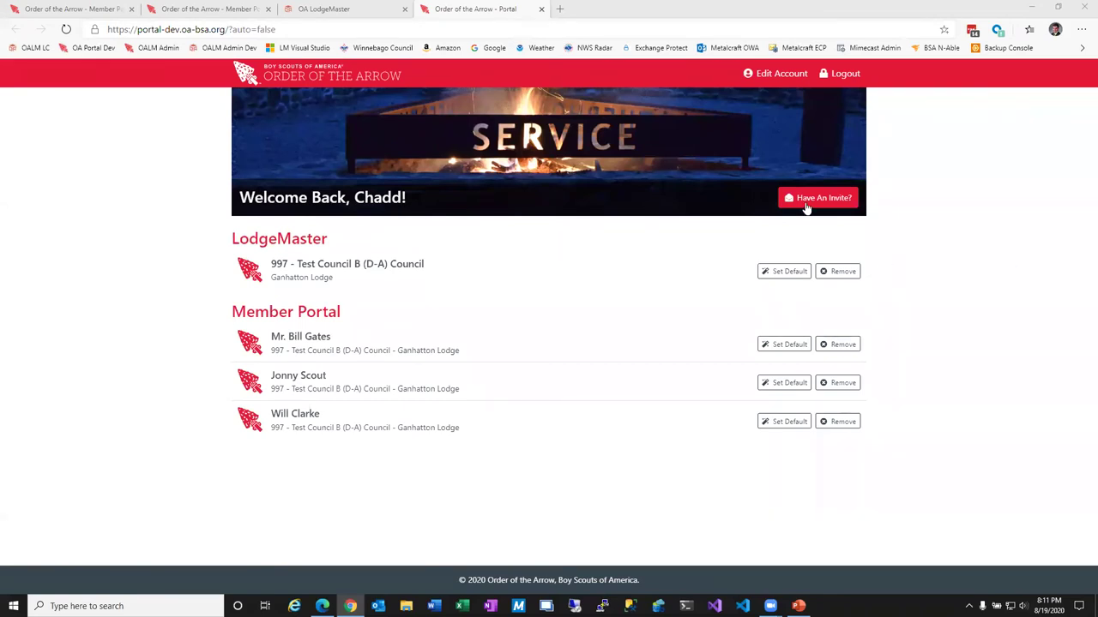
{"action": "left_click", "coordinate": [806, 206]}
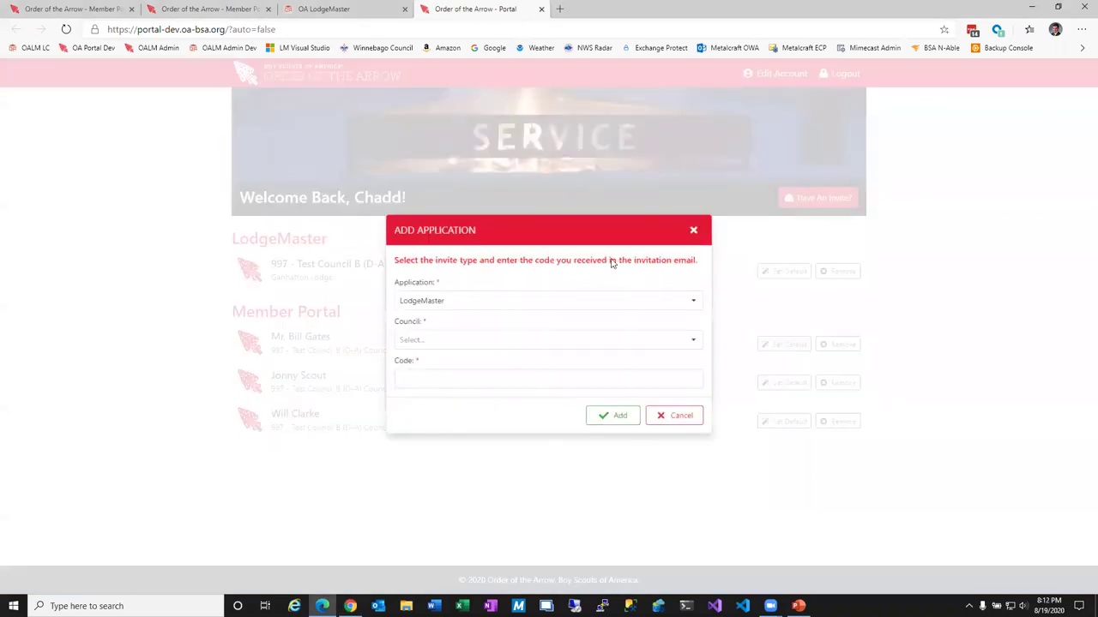
{"action": "left_click", "coordinate": [698, 302]}
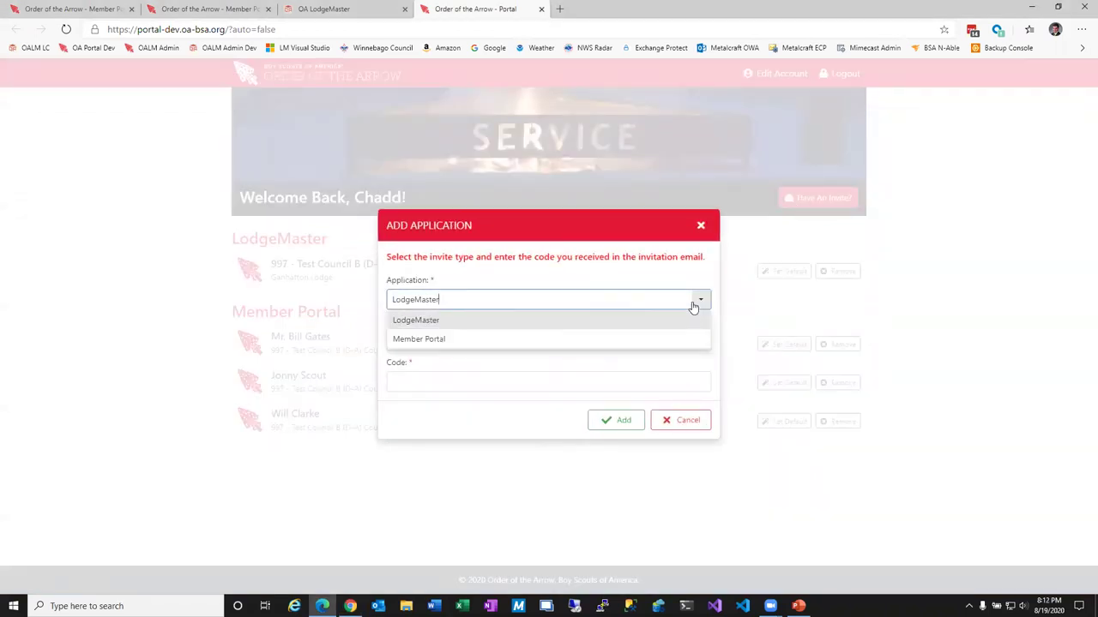
{"action": "left_click", "coordinate": [458, 344]}
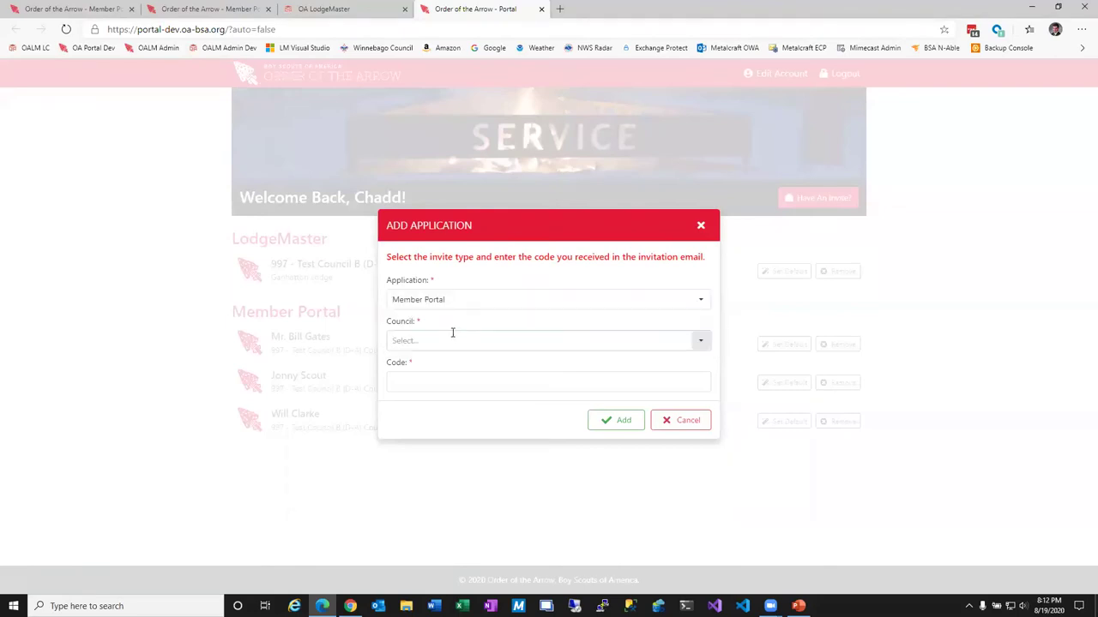
{"action": "left_click", "coordinate": [704, 342]}
{"action": "left_click", "coordinate": [485, 379]}
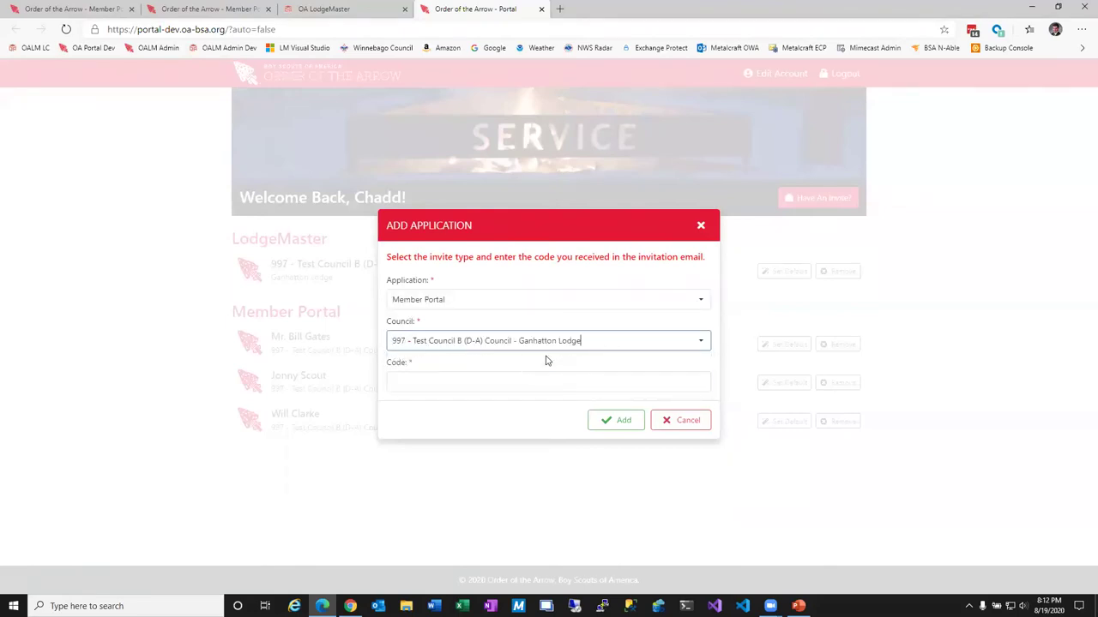
{"action": "left_click", "coordinate": [680, 419]}
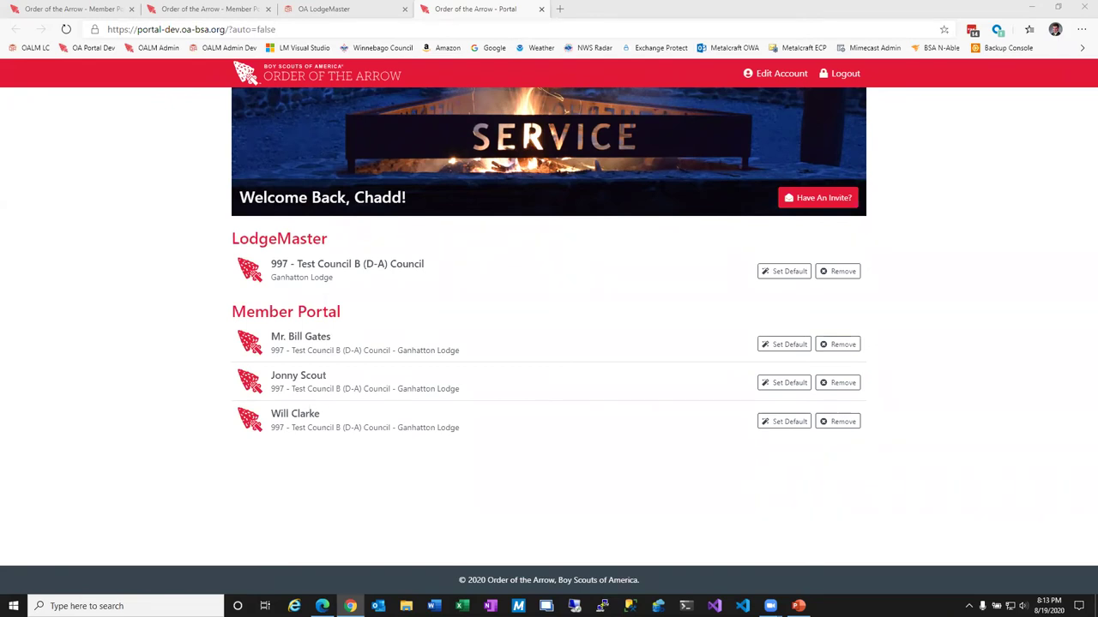
{"action": "left_click", "coordinate": [817, 197]}
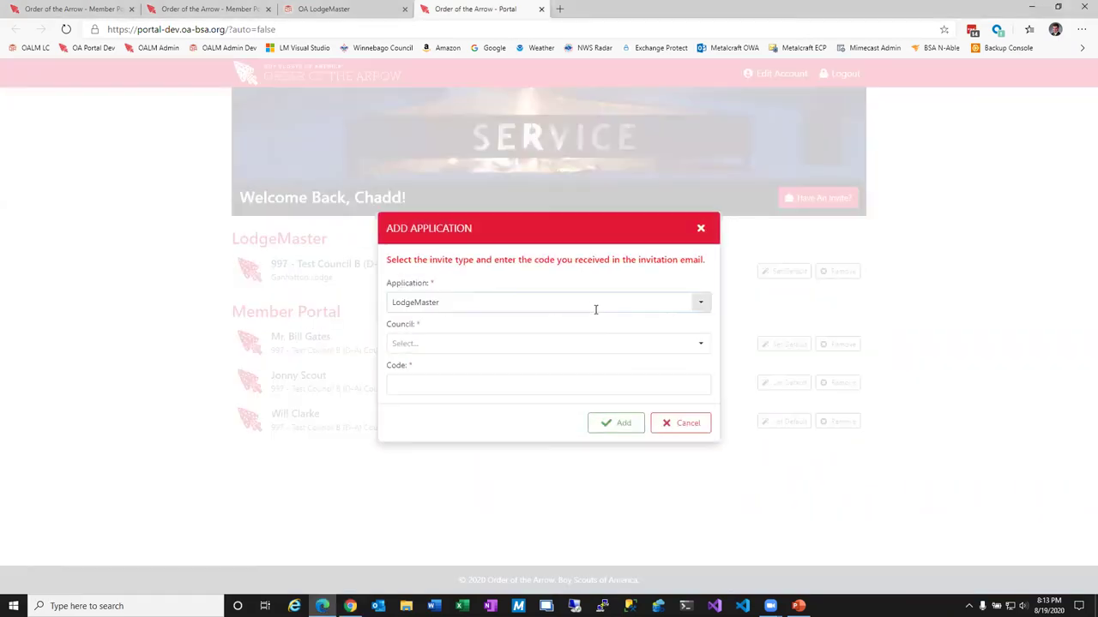
{"action": "left_click", "coordinate": [701, 302]}
{"action": "left_click", "coordinate": [477, 341]}
{"action": "left_click", "coordinate": [532, 345]}
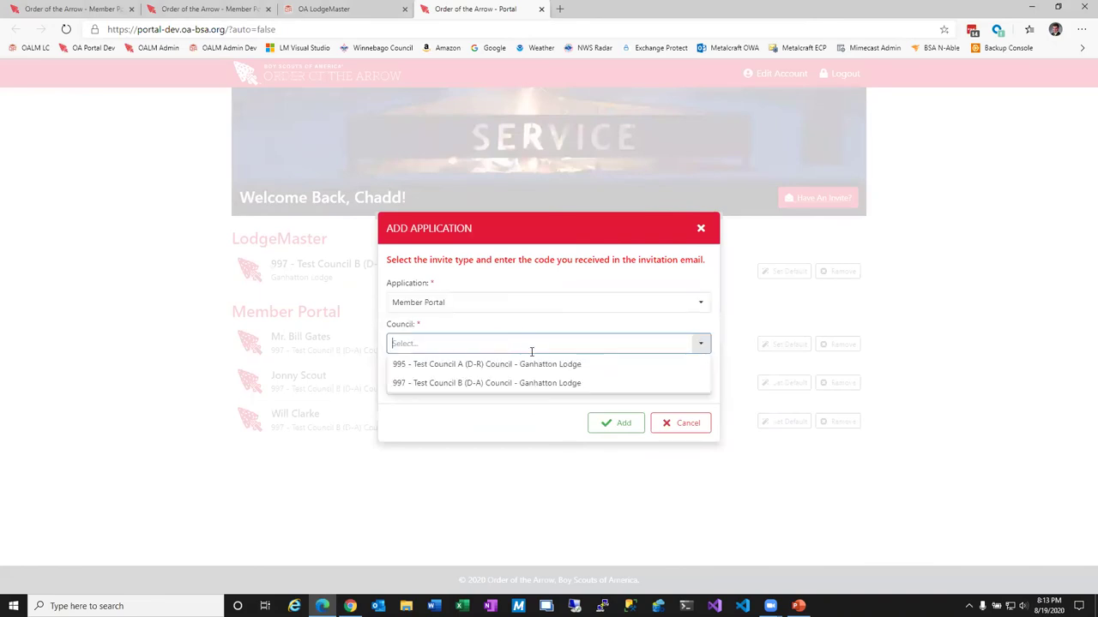
{"action": "left_click", "coordinate": [438, 386]}
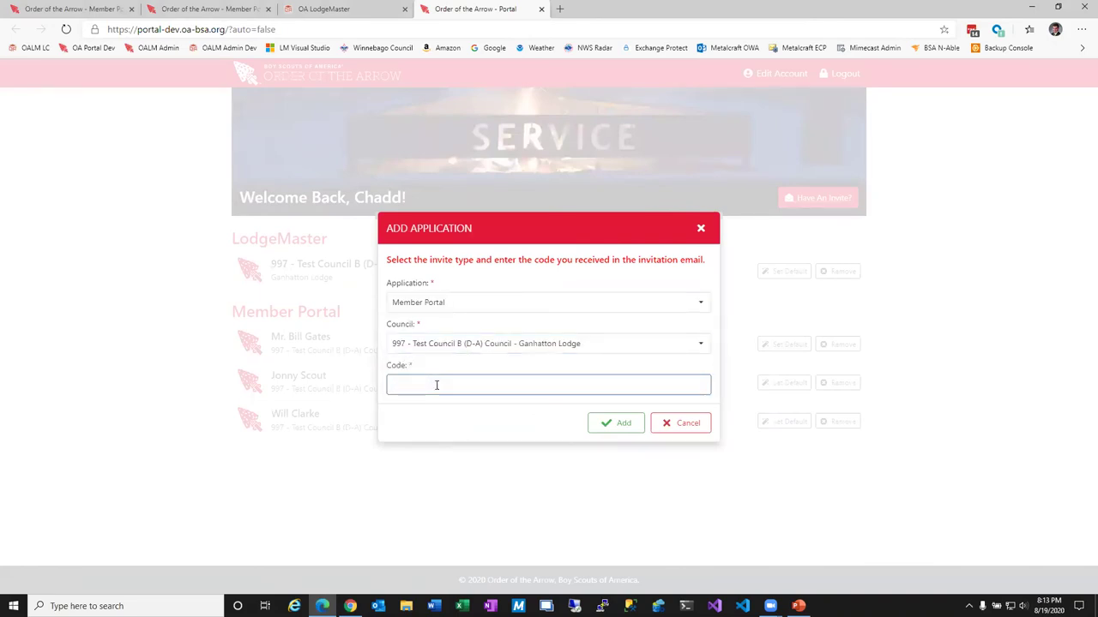
{"action": "key", "text": "Return"}
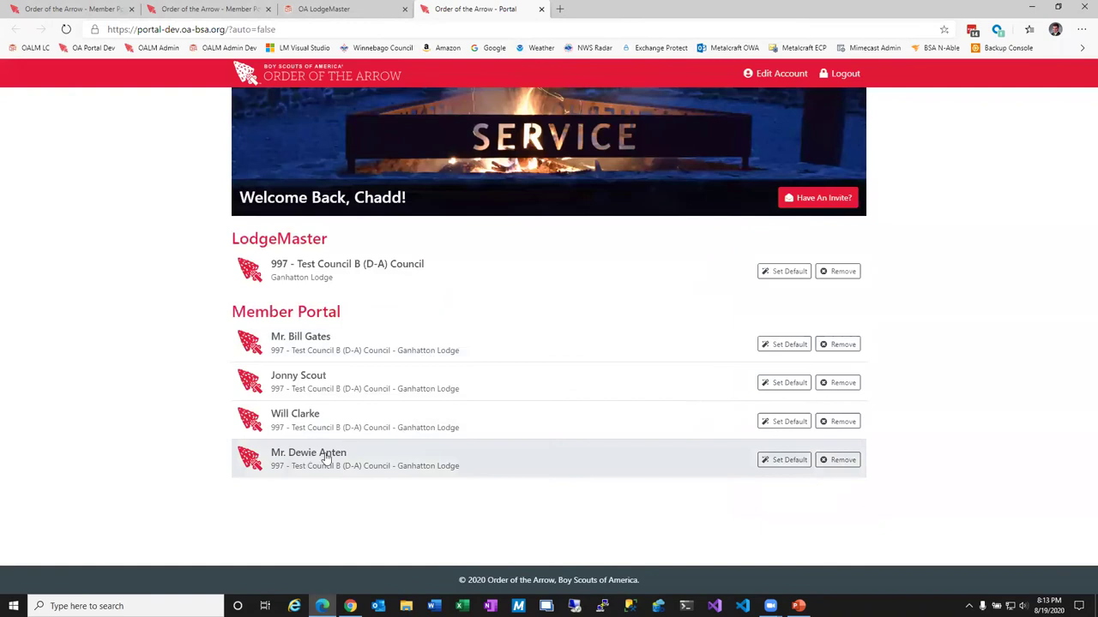
{"action": "left_click", "coordinate": [840, 460]}
{"action": "left_click", "coordinate": [624, 367]}
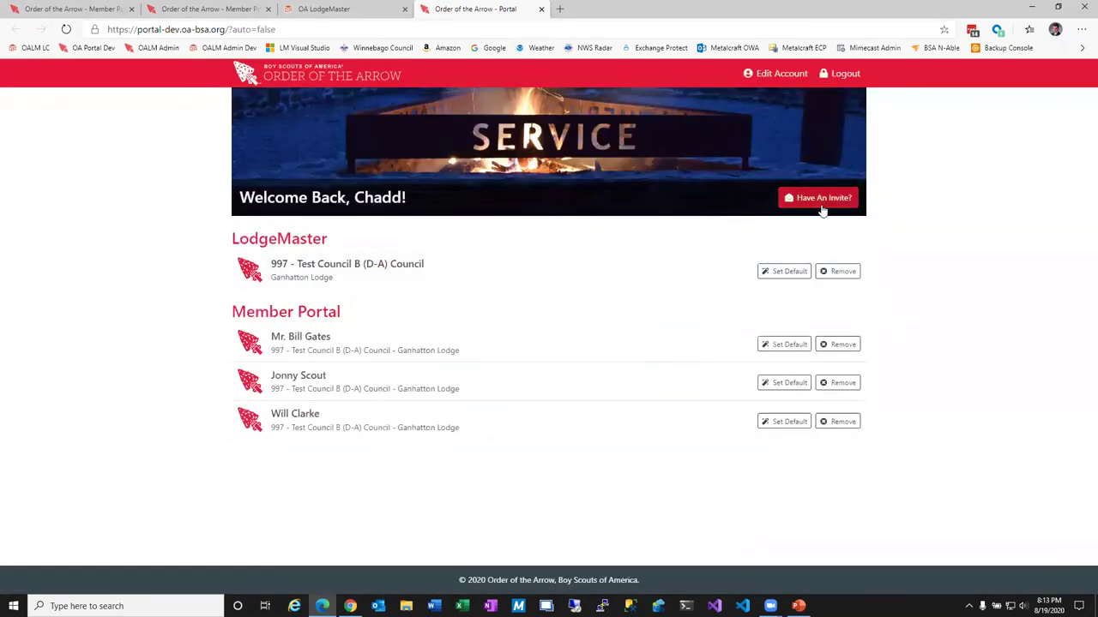